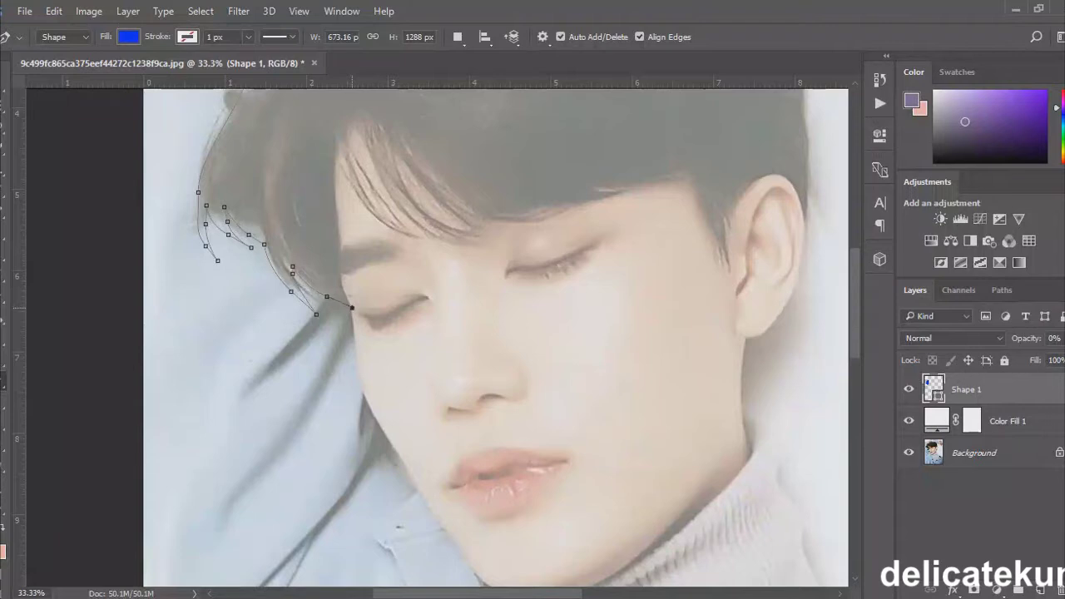
- Continue the hair outline with the Pen tool up around the parting and along the fringe across the forehead
left_click(356, 183)
left_click(437, 236)
left_click_drag(509, 277, 555, 280)
left_click_drag(619, 258, 679, 244)
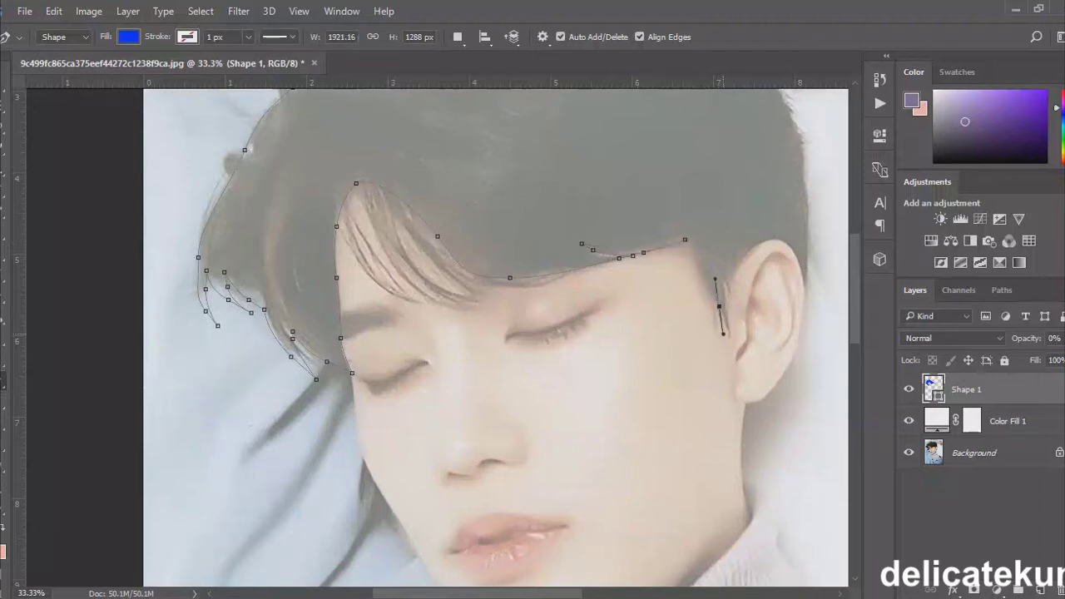
- Extend the hair outline down around the pointed sideburn strands in front of the ear
left_click(702, 268)
left_click(721, 303)
left_click(721, 315)
left_click(718, 339)
left_click(728, 336)
left_click_drag(725, 290, 724, 272)
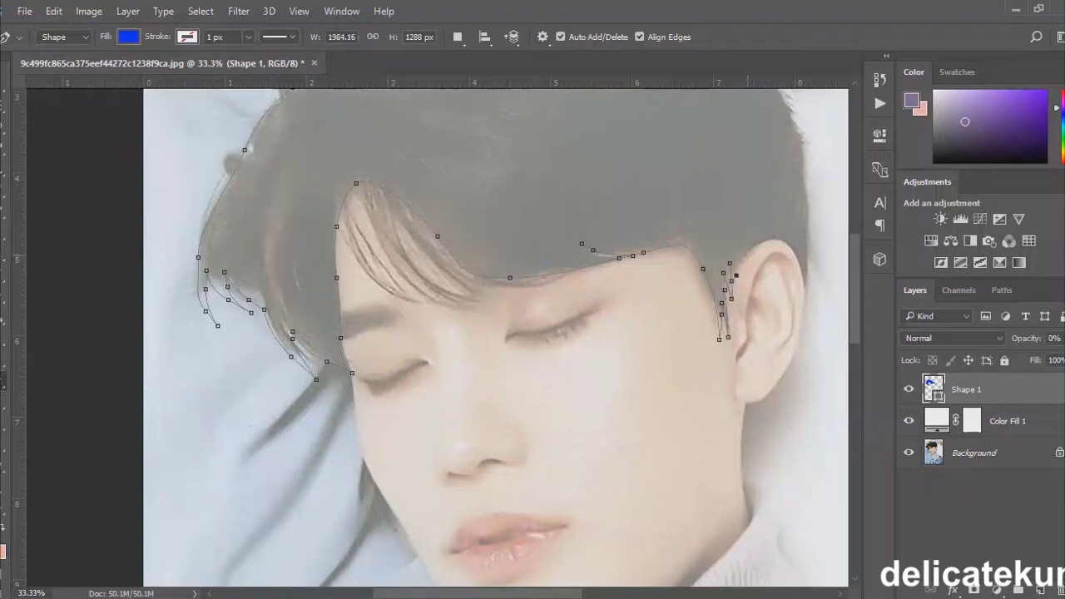
- Extend the hair outline over the top of the ear and up the jagged back of the head
left_click(796, 259)
left_click(805, 295)
left_click(810, 227)
left_click_drag(803, 178, 799, 168)
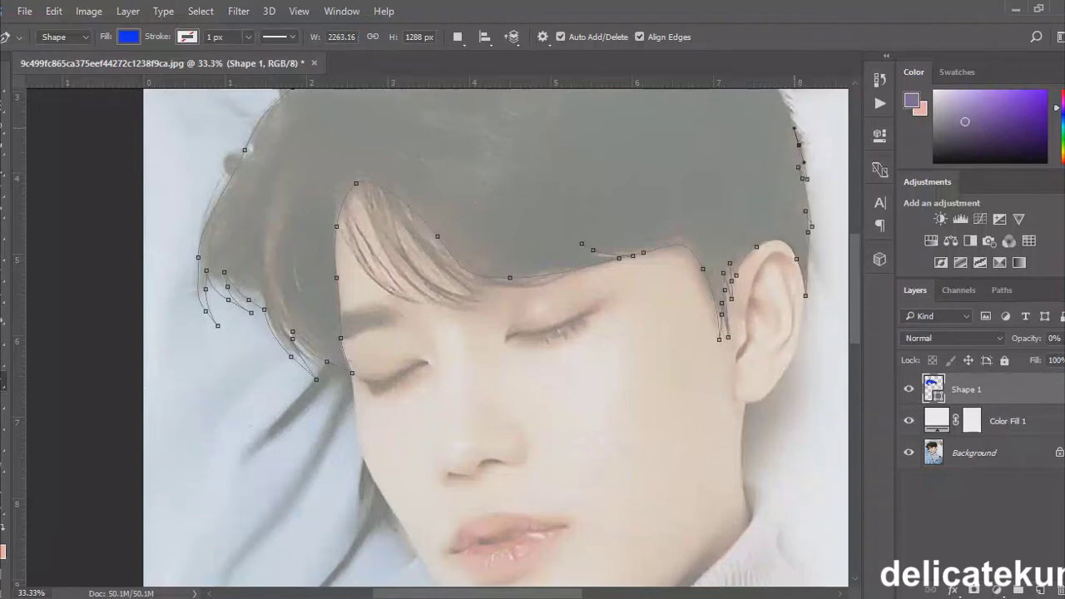
- Complete the hair outline over the crown and restore the shape layer's opacity to 100%
scroll(496, 337, "up", 5)
left_click_drag(742, 269, 729, 259)
left_click(664, 216)
left_click(520, 182)
left_click_drag(440, 204, 436, 223)
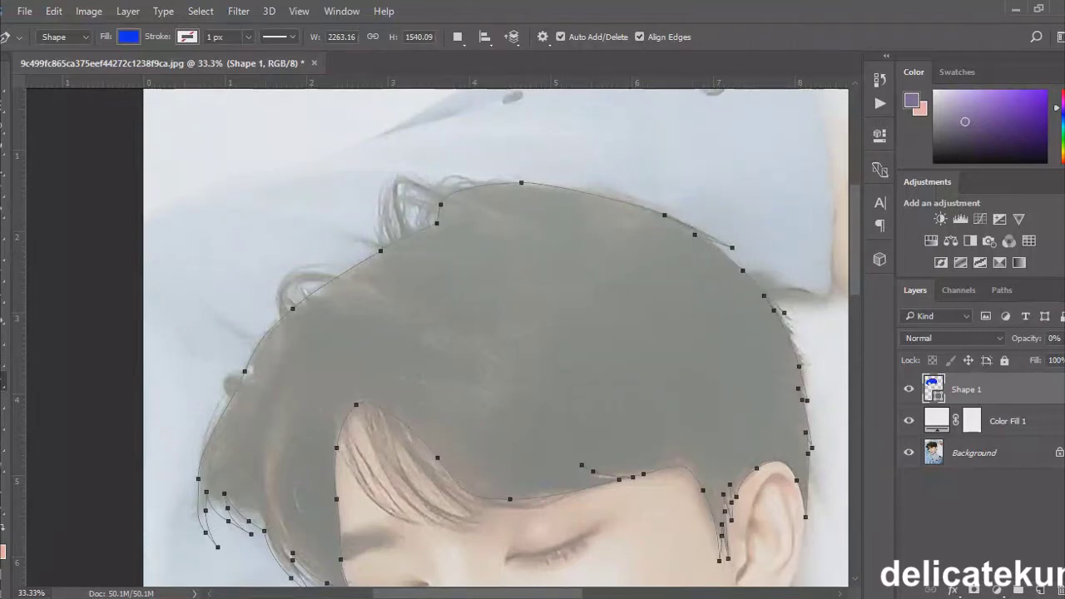
key("0")
key("Return")
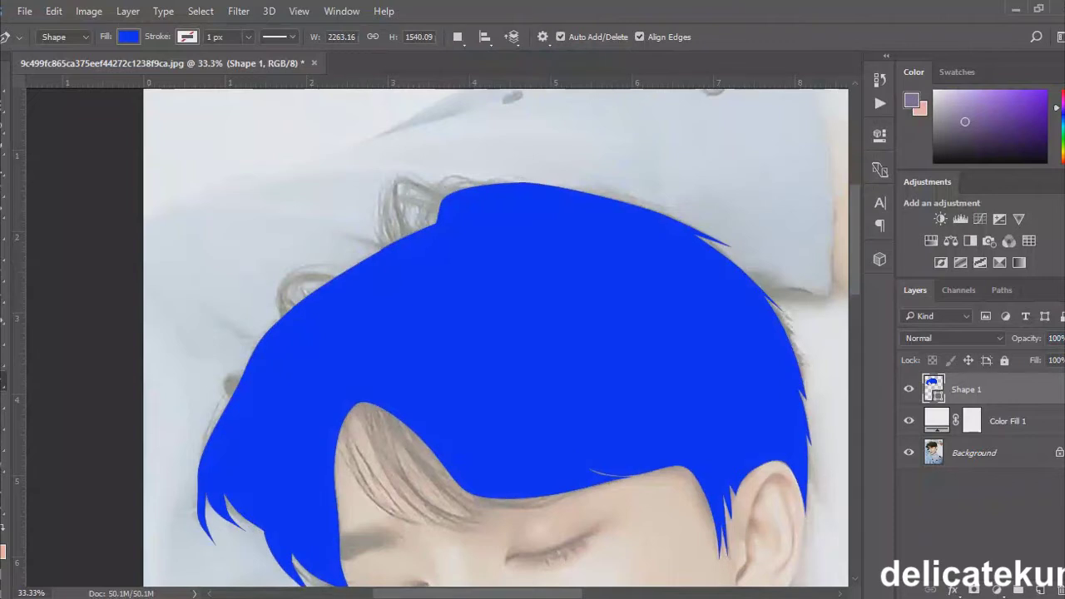
- With the layer opacity at 0%, draw a curled flyaway strand on the hair's edge above the parting
key("ctrl+h")
left_click(278, 294)
left_click(287, 269)
left_click_drag(317, 262, 339, 260)
key("0")
key("0")
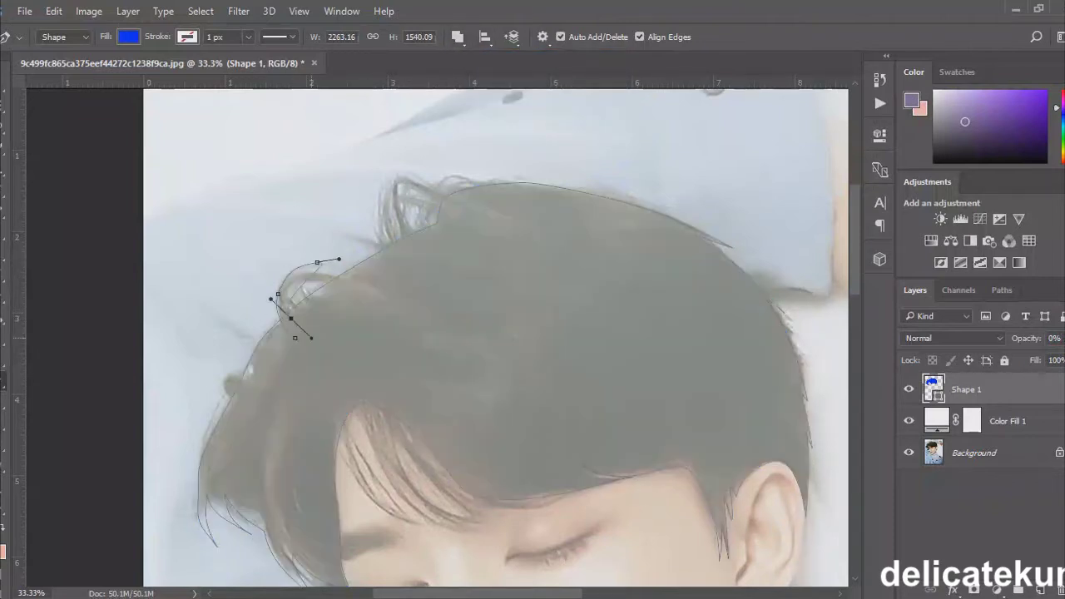
key("Escape")
- Add thin loose strands along the hair's outer edge beside the temple
left_click(290, 301)
left_click_drag(237, 389, 235, 414)
scroll(235, 414, "down", 3)
left_click_drag(192, 345, 180, 396)
- Draw wispy curved strands over the sticking-up tuft at the crown of the hair
scroll(180, 397, "up", 4)
left_click(380, 315)
left_click_drag(428, 241, 455, 255)
key("ctrl+z")
mouse_move(404, 224)
left_mouse_down()
mouse_move(423, 222)
mouse_move(404, 166)
mouse_move(387, 171)
mouse_move(407, 210)
left_mouse_up()
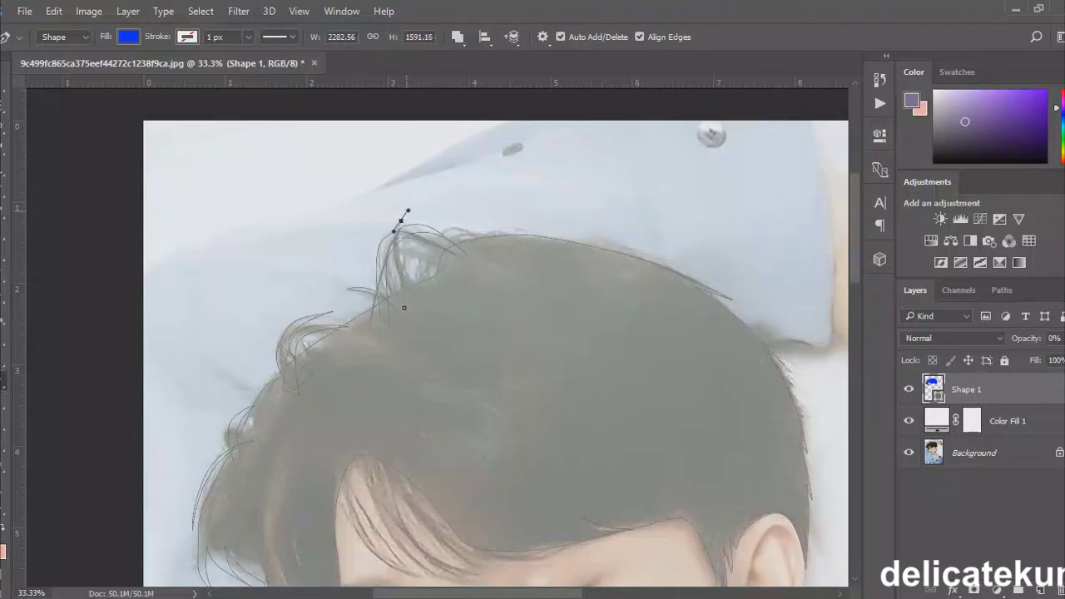
left_click_drag(405, 257, 498, 241)
key("ctrl+z")
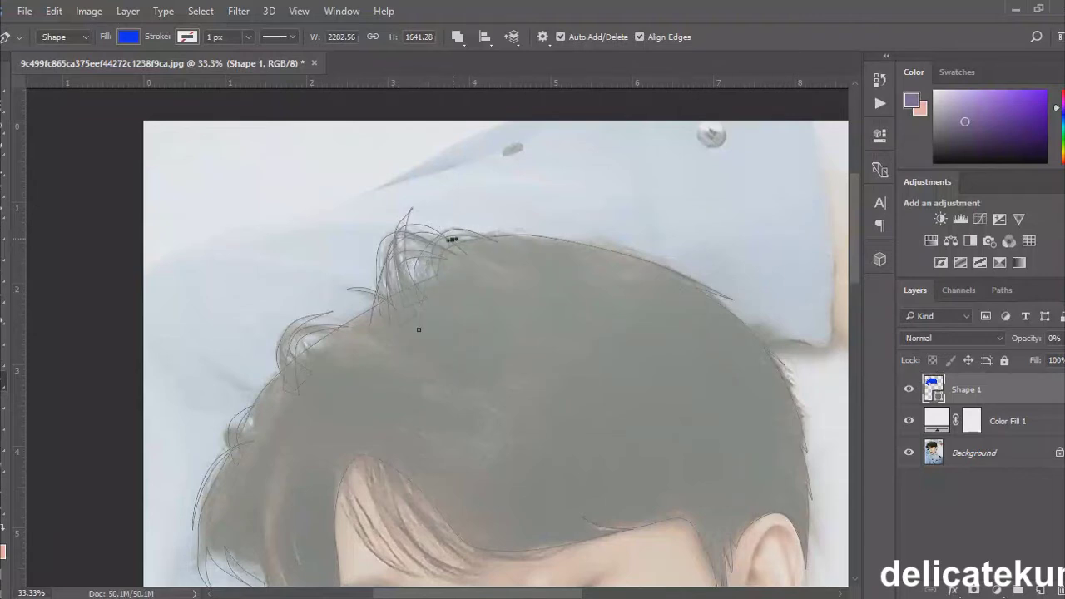
left_click_drag(419, 330, 420, 218)
- Draw thin pointed fringe strands falling across the forehead between the parting and the second eye
scroll(495, 338, "down", 3)
left_click(325, 282)
left_click_drag(364, 375, 420, 405)
left_click_drag(325, 281, 335, 243)
left_click_drag(450, 404, 422, 323)
left_click(490, 415)
left_click(407, 366, "ctrl")
left_click(470, 352)
left_click_drag(516, 387, 564, 387)
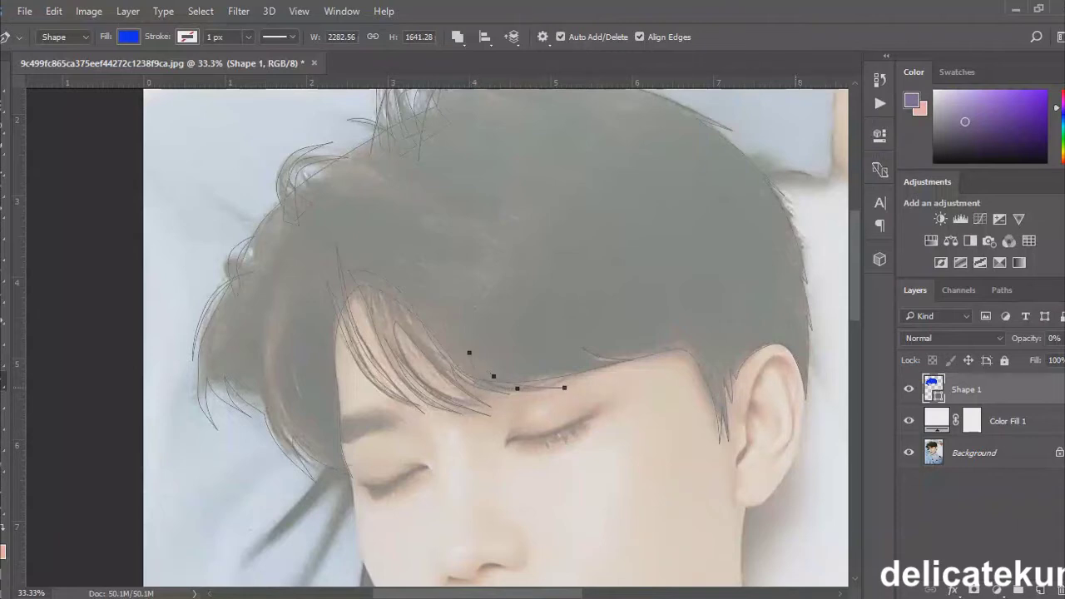
- Restore the hair shape's opacity to 100% and rename its layer "hair"
key("0")
key("ctrl+minus")
left_click(909, 453)
left_click(908, 453)
key("ctrl+plus")
key("ctrl+plus")
key("ctrl+plus")
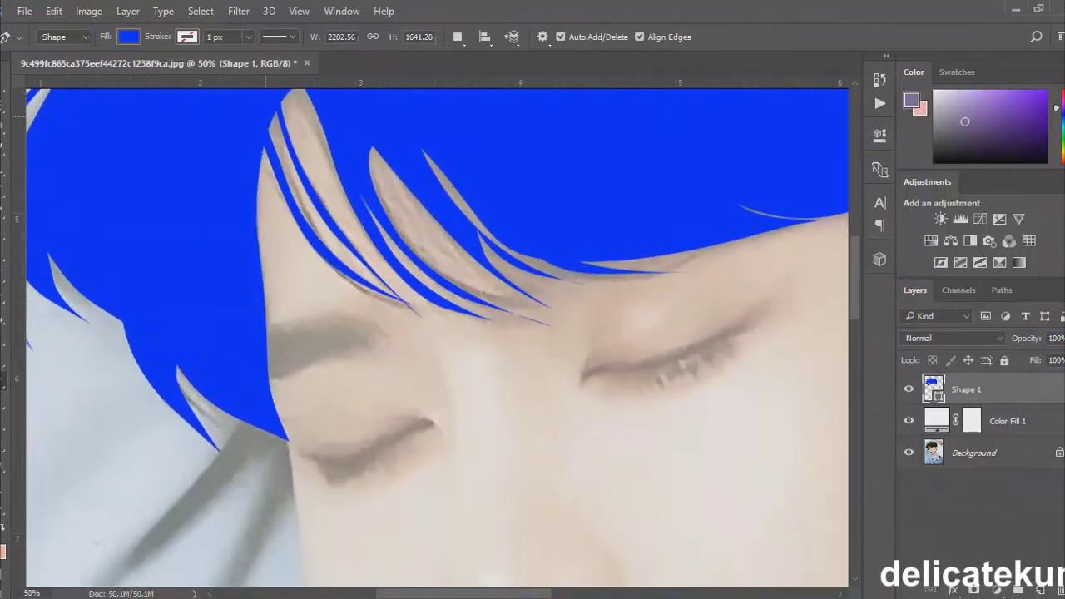
double_click(966, 388)
type("hair")
key("Return")
- Create a new layer above the hair and name it "brows"
key("ctrl+shift+alt+n")
double_click(965, 389)
type("brows")
key("Return")
- Trace the visible eyebrow beside the parting with pointed hair tips, with the layer opacity at 0%
left_click_drag(339, 309, 356, 314)
left_click(387, 338)
key("0")
key("0")
left_click(338, 320)
left_click(317, 317)
left_click(284, 322)
left_click(263, 326)
left_click(245, 340)
left_click(250, 368)
left_click_drag(276, 380, 287, 380)
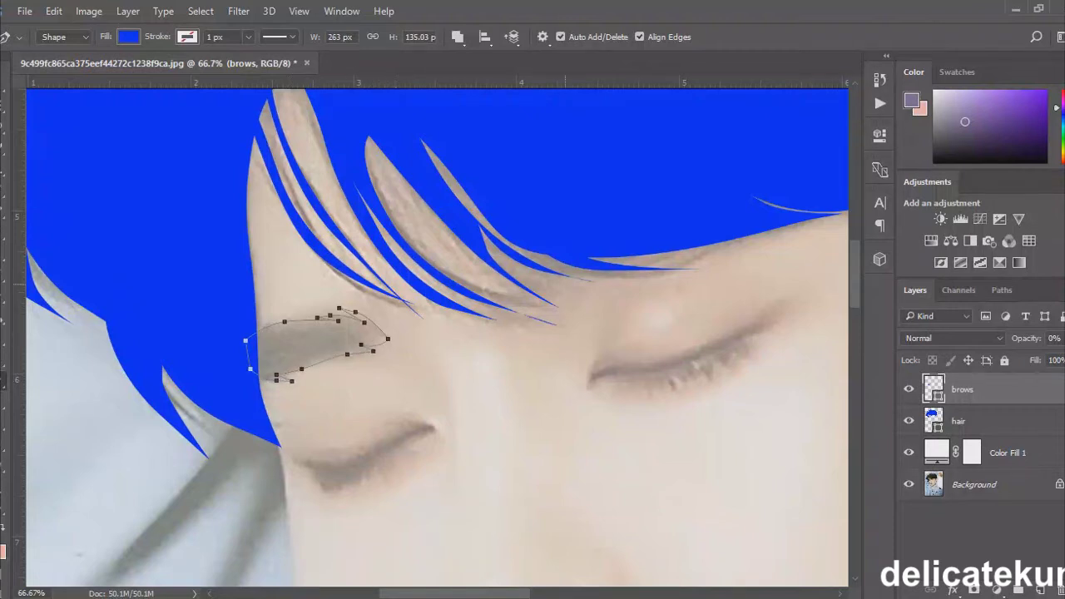
- Draw the second eyebrow shape beneath the fringe and restore the brows layer's opacity to 100%
left_click_drag(581, 273, 632, 267)
left_click(696, 241)
left_click(536, 247)
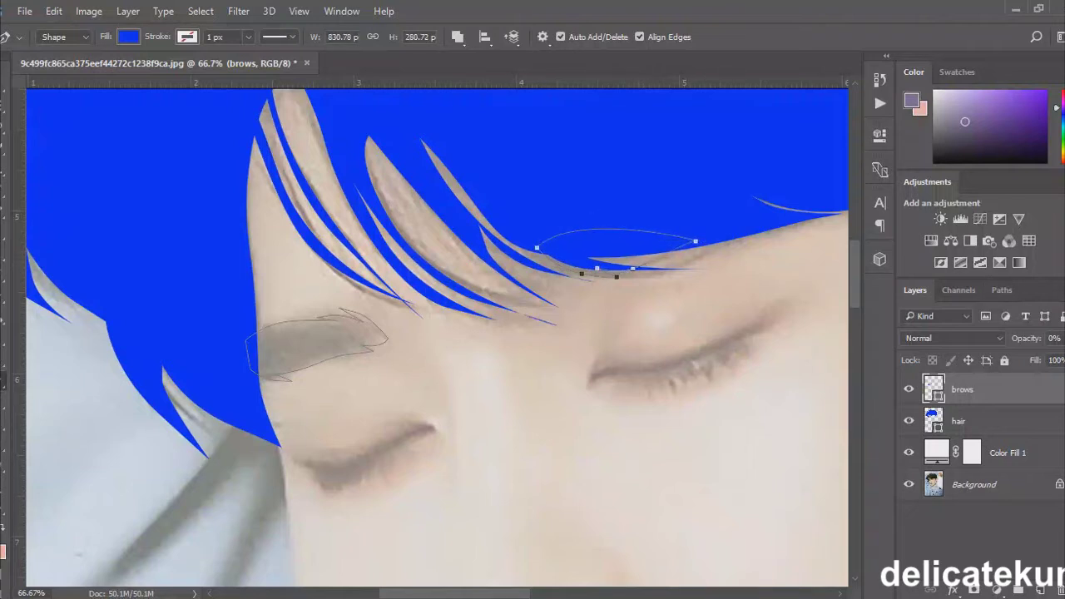
key("0")
key("ctrl+minus")
key("ctrl+plus")
- Create a new layer above the brows and name it "eyes"
key("ctrl+shift+alt+n")
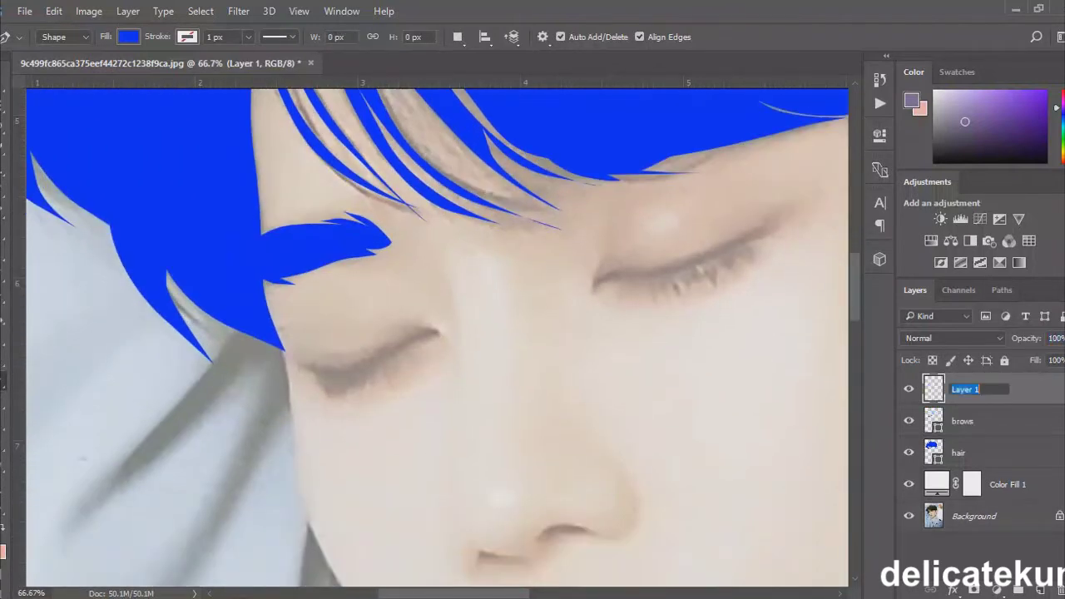
type("eyes")
key("Return")
- Trace the closed lid line of the eye nearest the parting with the Pen tool
key("ctrl+plus")
left_click_drag(411, 321, 441, 328)
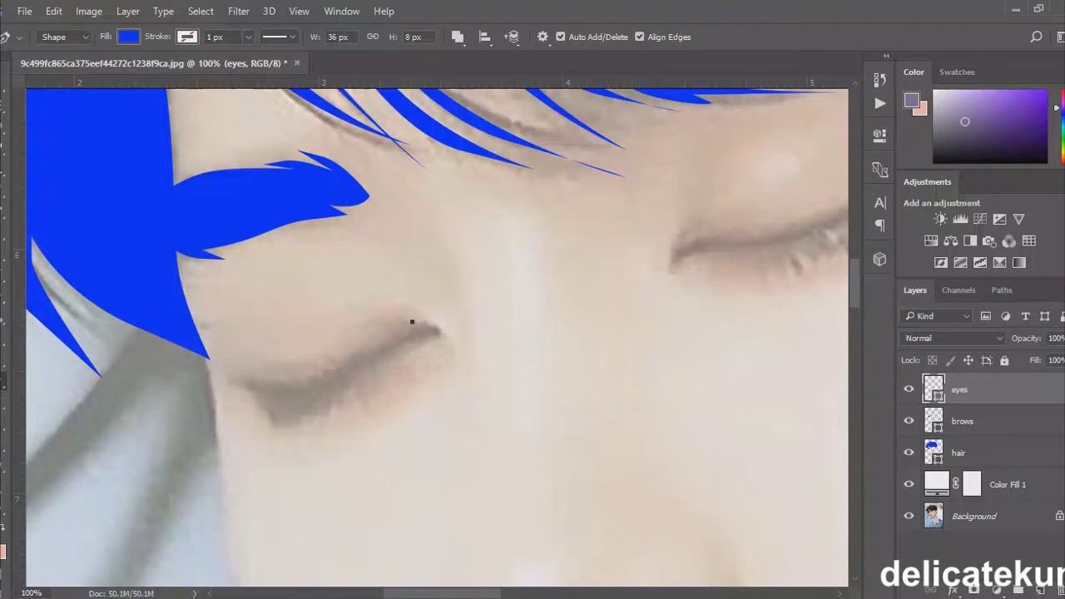
left_click(430, 343)
left_click_drag(362, 370, 340, 386)
left_click_drag(277, 397, 252, 394)
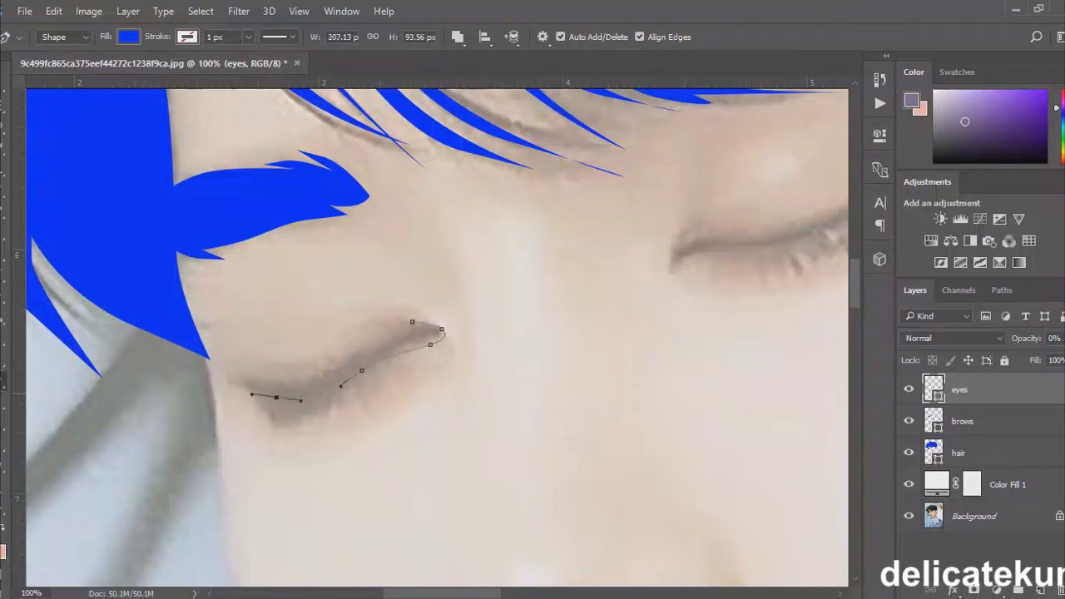
left_click(421, 330)
- Draw the jagged lashes hanging below the first eye's lid line
left_click(268, 420)
scroll(281, 379, "up", 2)
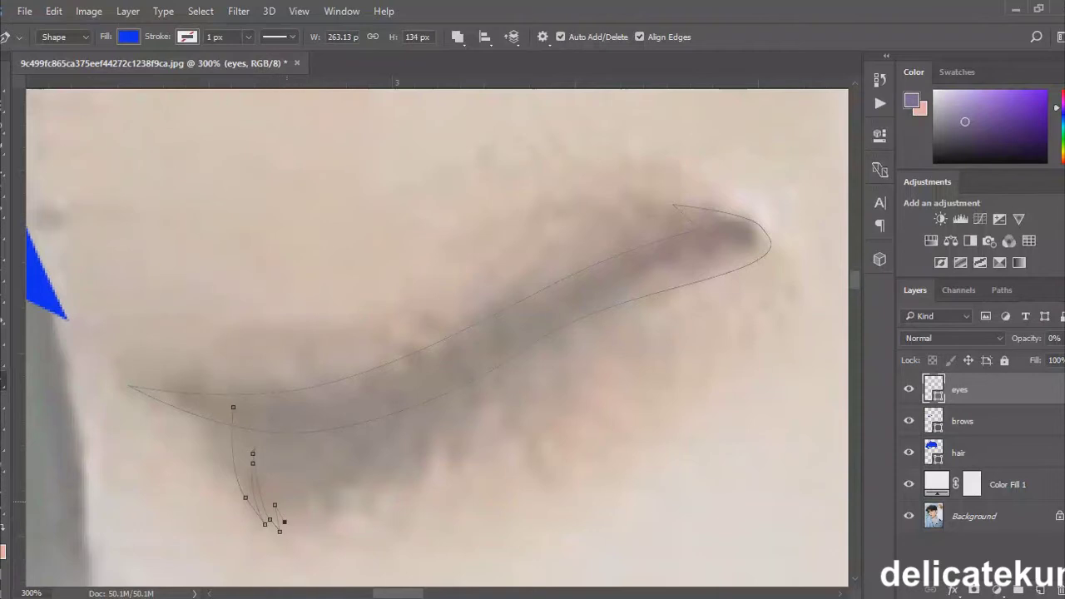
key("ctrl+minus")
key("ctrl+minus")
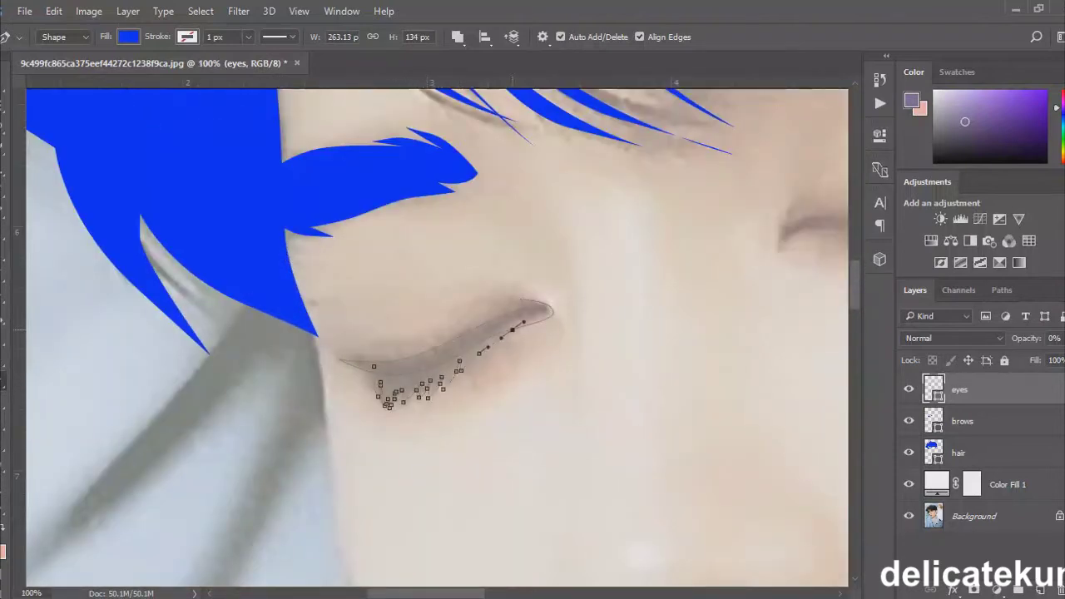
- Draw a thin crease line above the first eye and restore the eyes layer's opacity to 100%
left_click(356, 350)
mouse_move(399, 339)
left_mouse_down()
mouse_move(489, 302)
mouse_move(421, 338)
left_mouse_up()
key("ctrl+plus")
key("ctrl+plus")
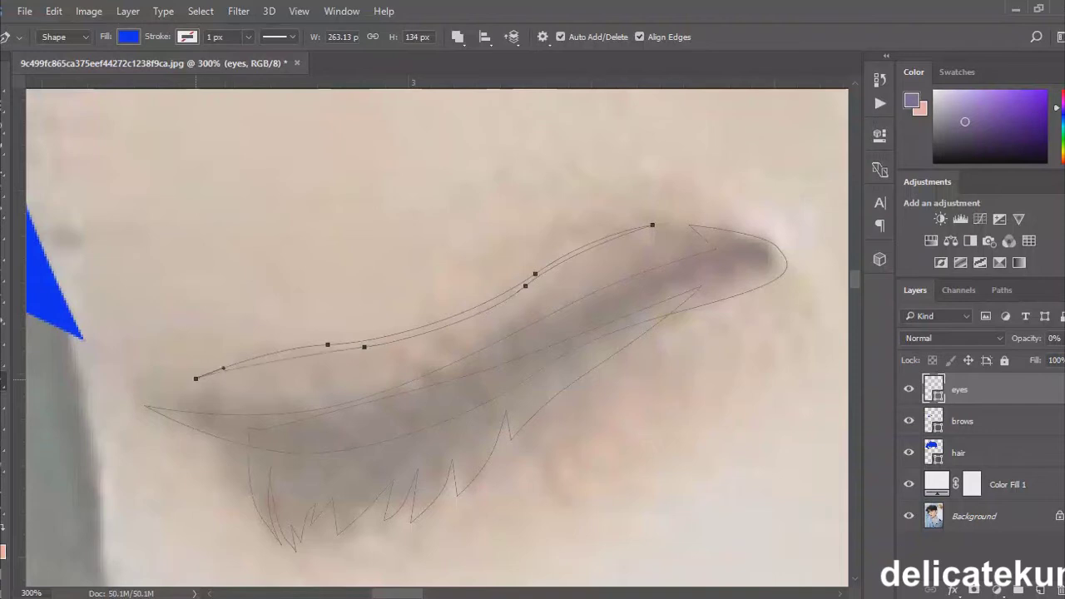
key("ctrl+minus")
key("ctrl+minus")
key("ctrl+minus")
key("0")
key("ctrl+minus")
key("ctrl+minus")
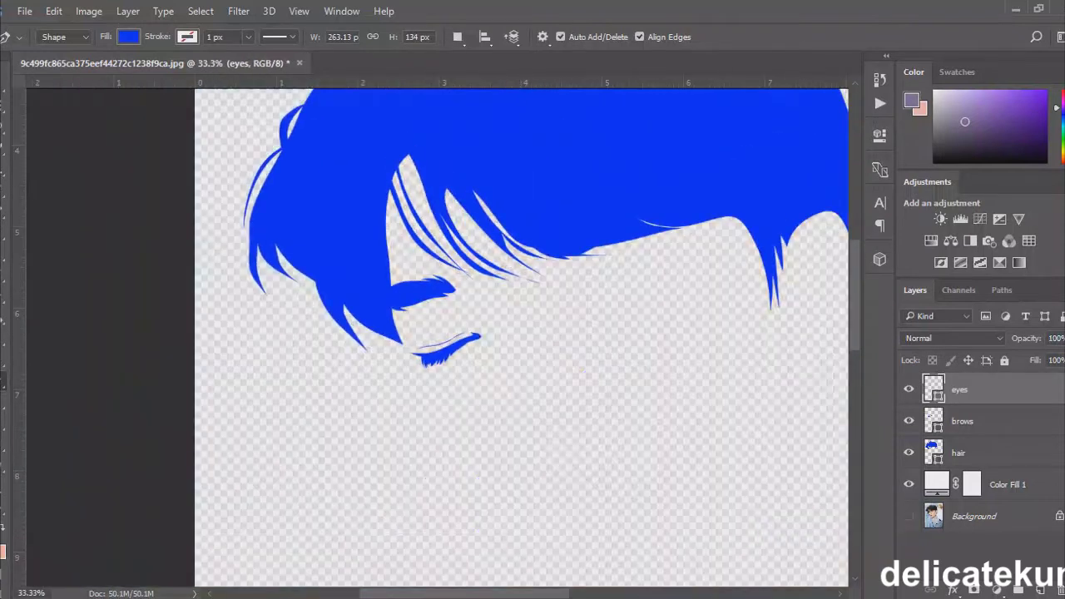
- Add a small curved line at the inner corner of the first eye as part of the eyes layer
key("ctrl+plus")
key("ctrl+plus")
key("ctrl+plus")
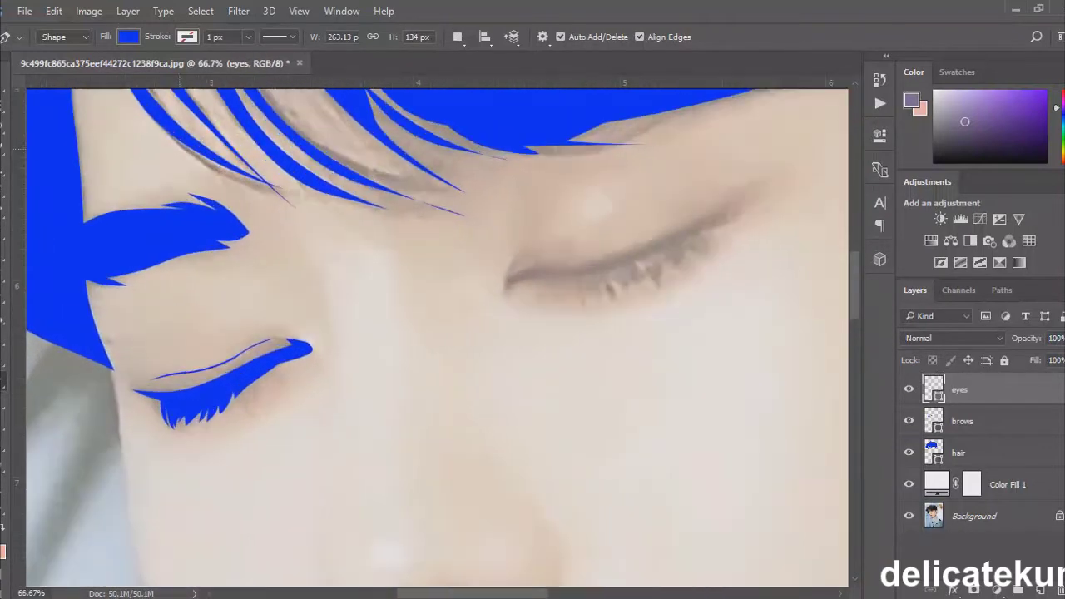
left_click(288, 357)
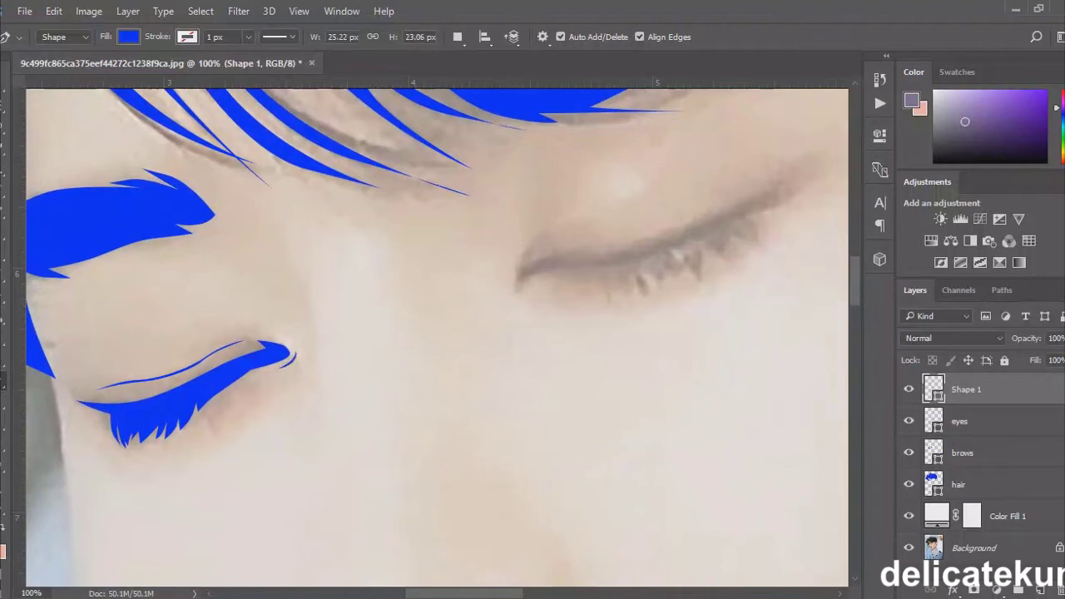
key("ctrl+z")
scroll(437, 333, "right", 2)
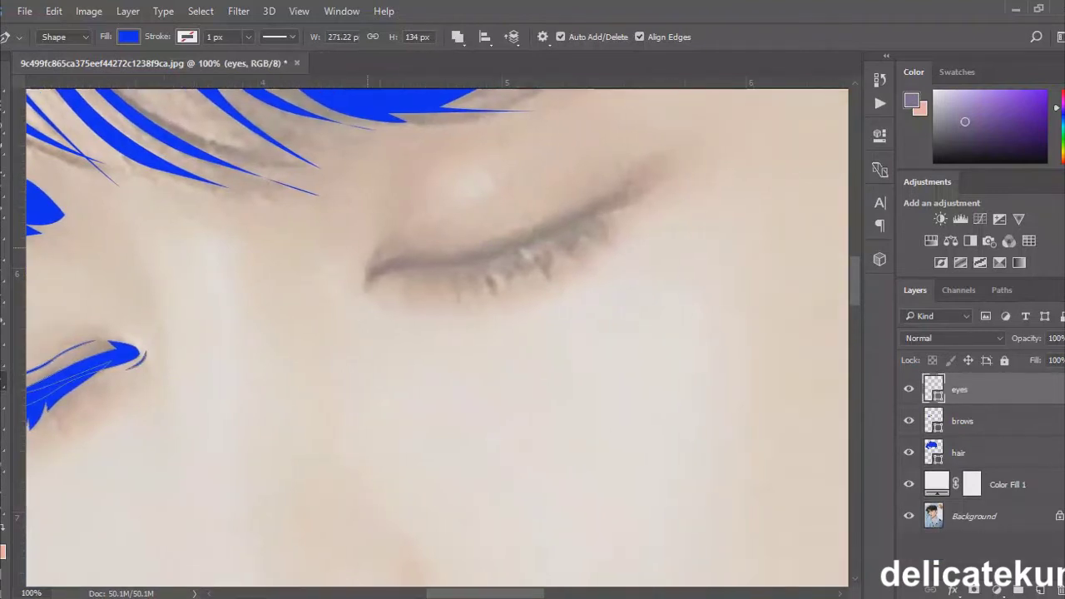
- Trace the closed lid line of the second eye, from its inner corner to the outer tip and back
key("ctrl+plus")
left_click_drag(302, 334, 317, 309)
left_click(334, 300)
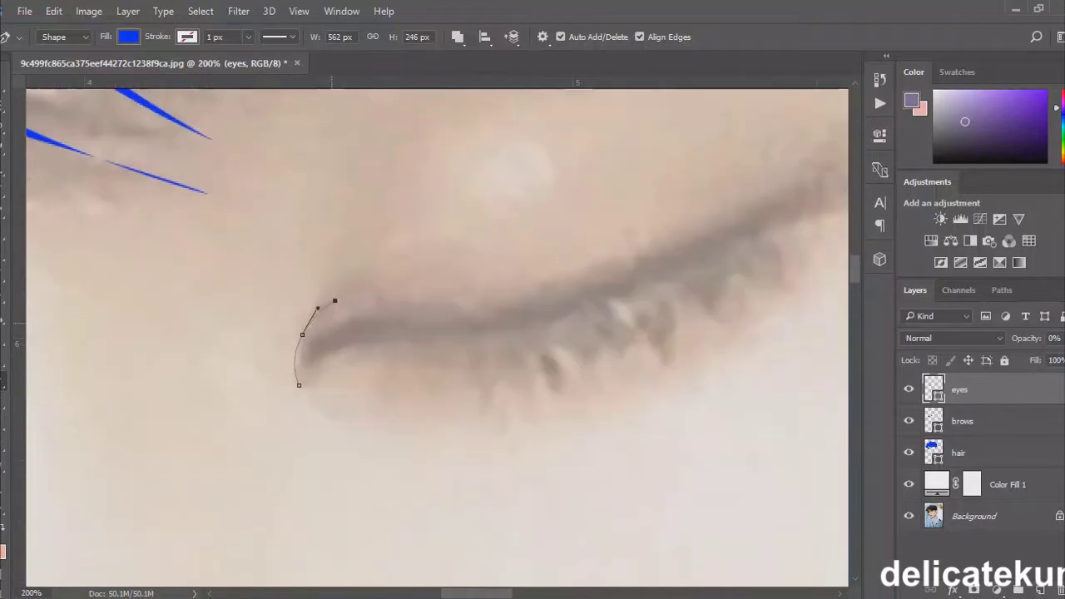
left_click_drag(387, 305, 435, 300)
key("ctrl+minus")
left_click_drag(509, 304, 562, 281)
left_click_drag(647, 255, 641, 254)
left_click(646, 252)
left_click_drag(471, 340, 446, 342)
left_click_drag(395, 349, 387, 354)
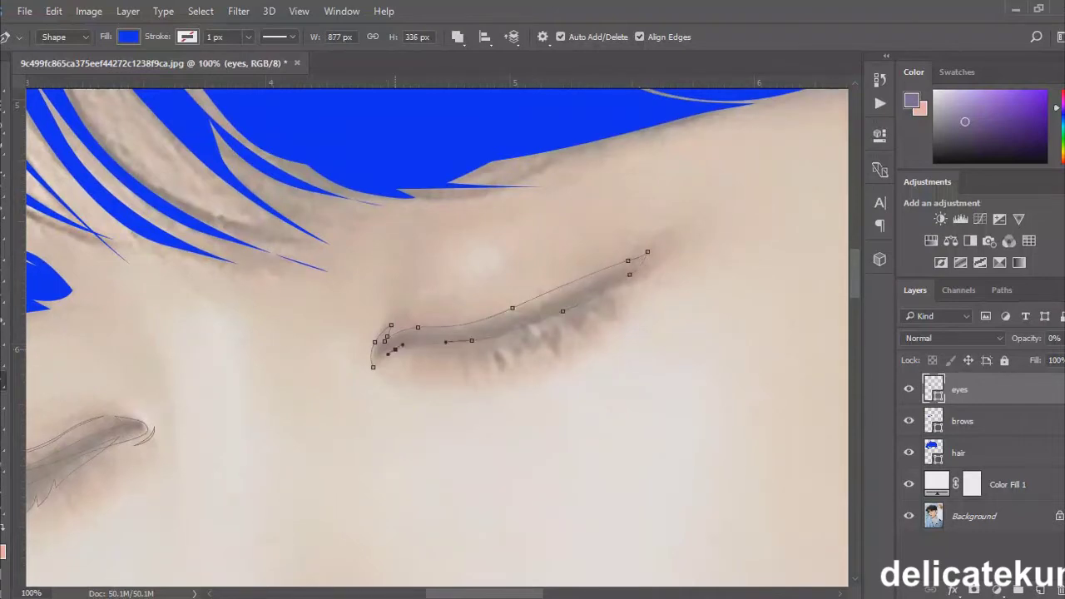
- Draw the pointed lashes below the second eye's lid line and restore the layer's opacity to 100%
key("ctrl+minus")
key("ctrl+plus")
key("ctrl+plus")
left_click_drag(488, 387, 498, 430)
key("ctrl+minus")
key("ctrl+minus")
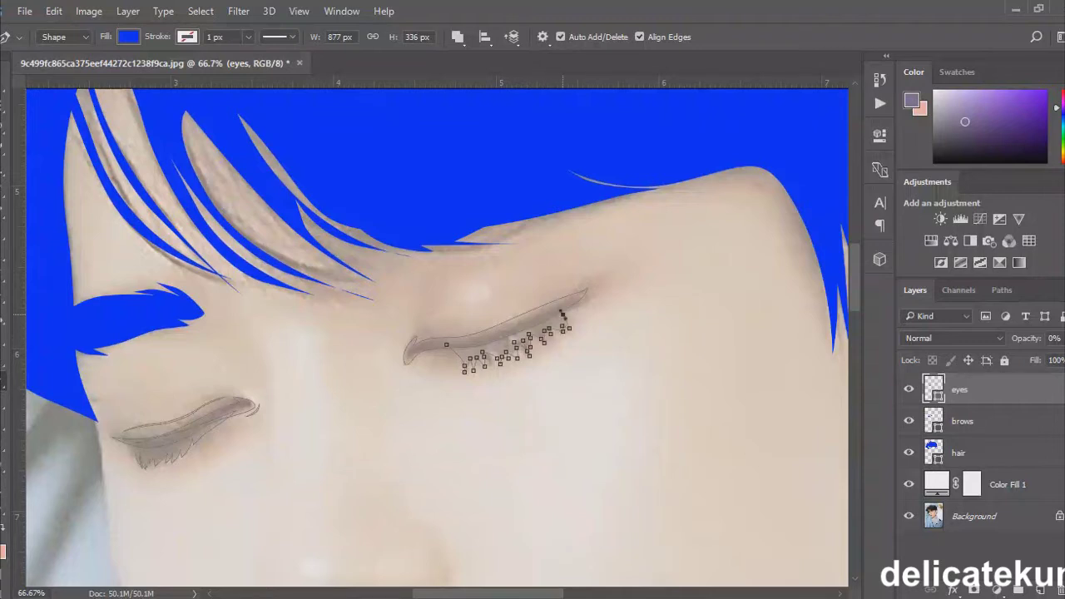
key("0")
key("Return")
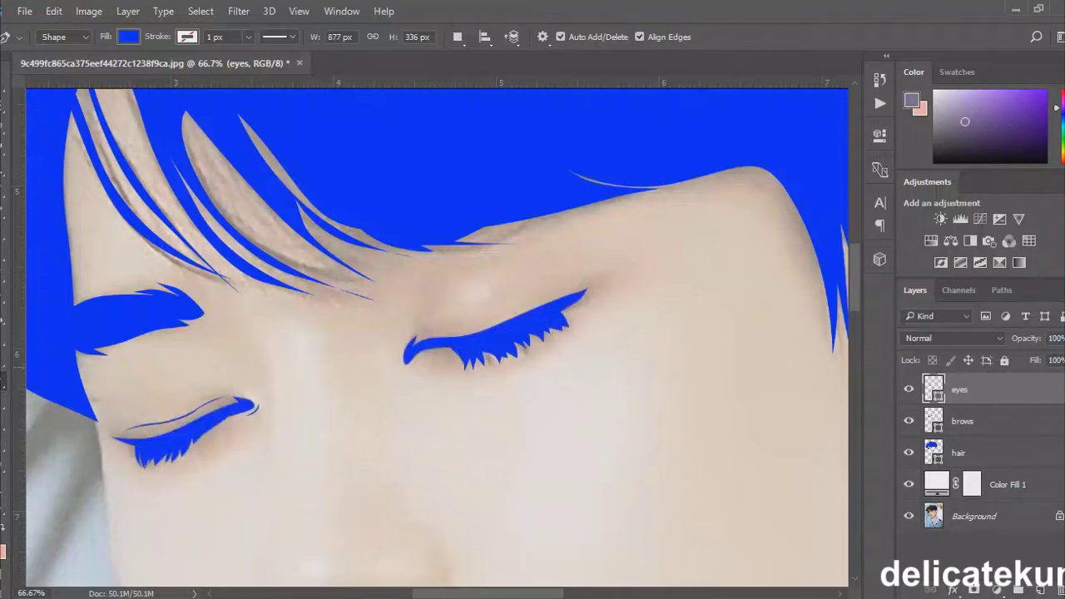
- Fill the gap between the second eye's lid line and its innermost lashes with a small shape
left_click(933, 389)
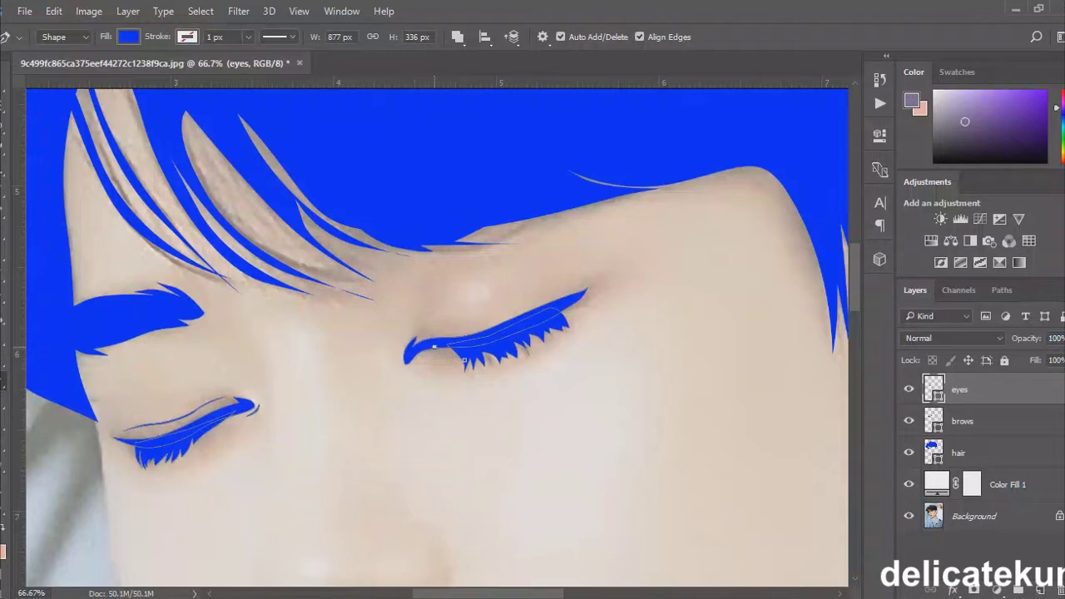
left_click_drag(449, 349, 453, 353)
key("Return")
key("ctrl+minus")
key("ctrl+minus")
key("ctrl+minus")
key("ctrl+minus")
key("ctrl+plus")
key("ctrl+plus")
key("ctrl+plus")
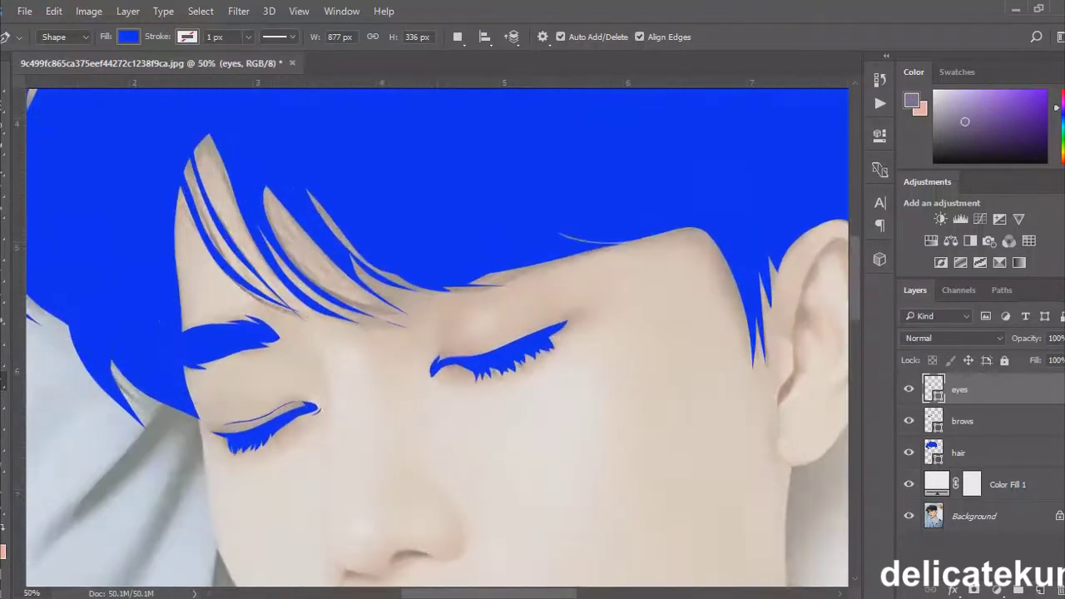
- Draw a small curved line at the second eye's inner corner and merge it into the eyes layer
key("ctrl+plus")
left_click(435, 397)
left_click(450, 388)
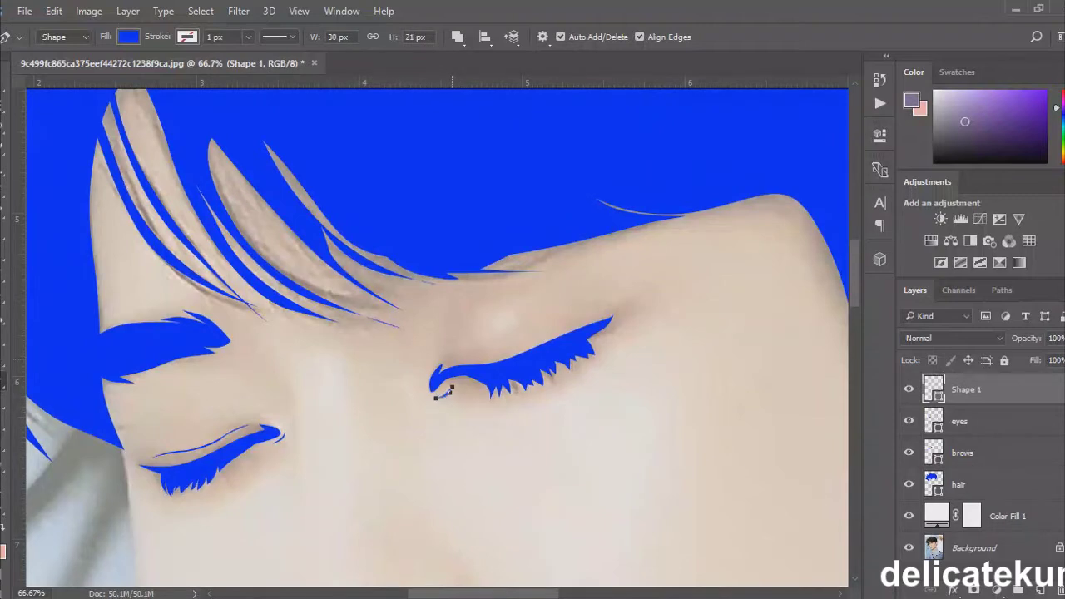
key("ctrl+plus")
key("ctrl+e")
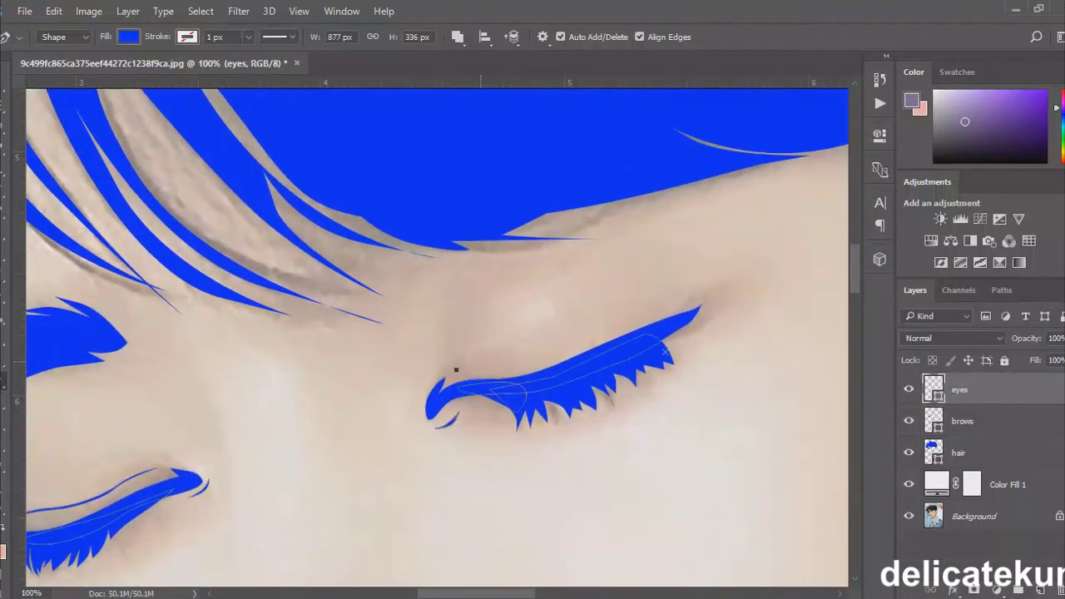
- Draw a thin crease line above the second eye, refine its path and restore the layer's opacity to 100%
left_click_drag(570, 332, 669, 300)
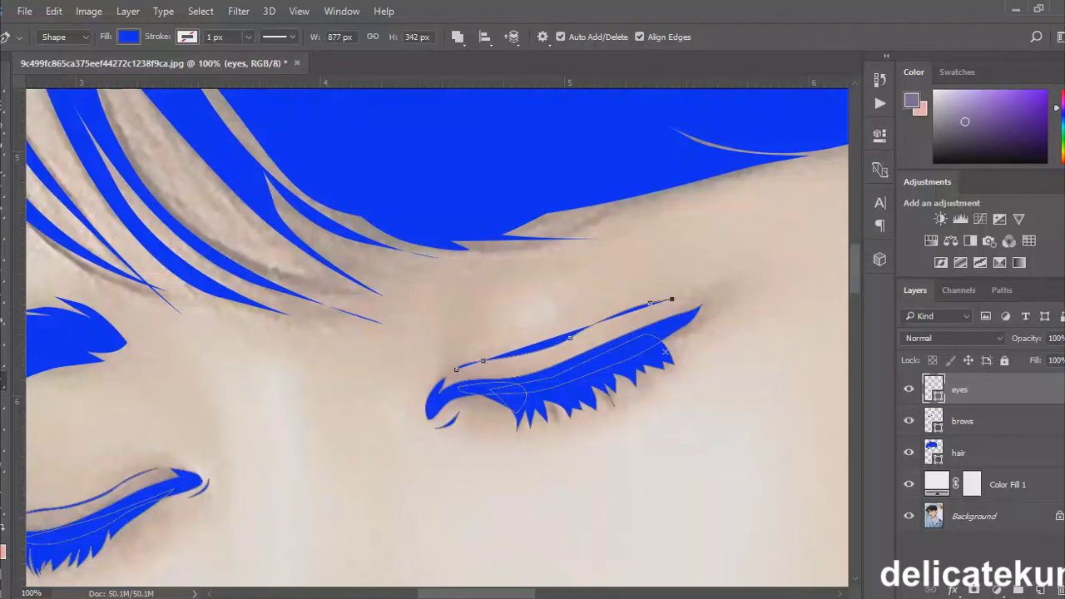
key("0")
key("0")
key("ctrl+plus")
scroll(528, 368, "right", 5)
left_click(390, 313, "ctrl")
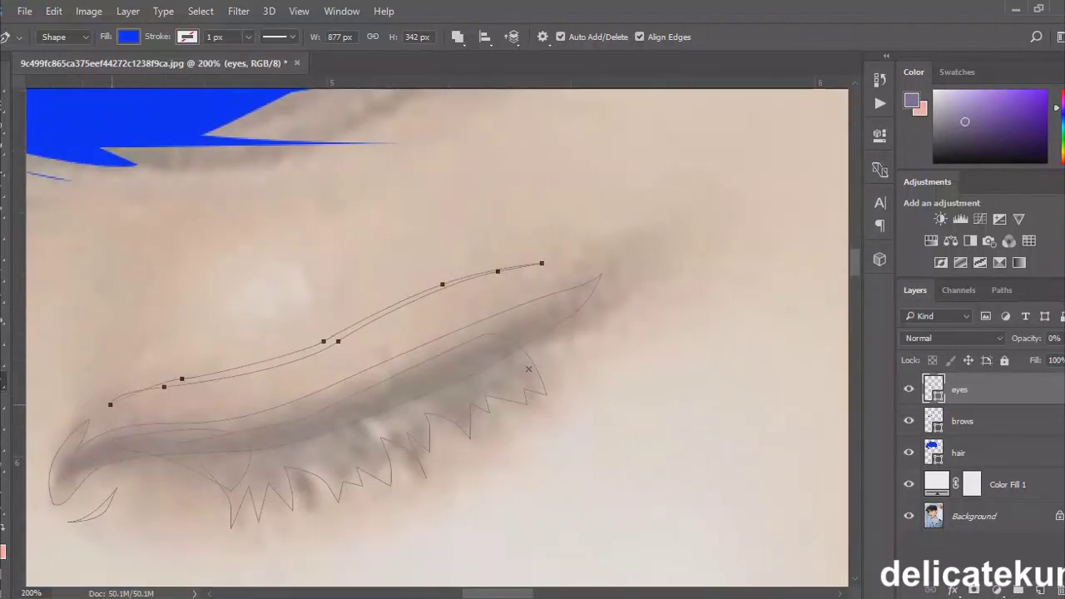
key("0")
scroll(527, 368, "down", 6)
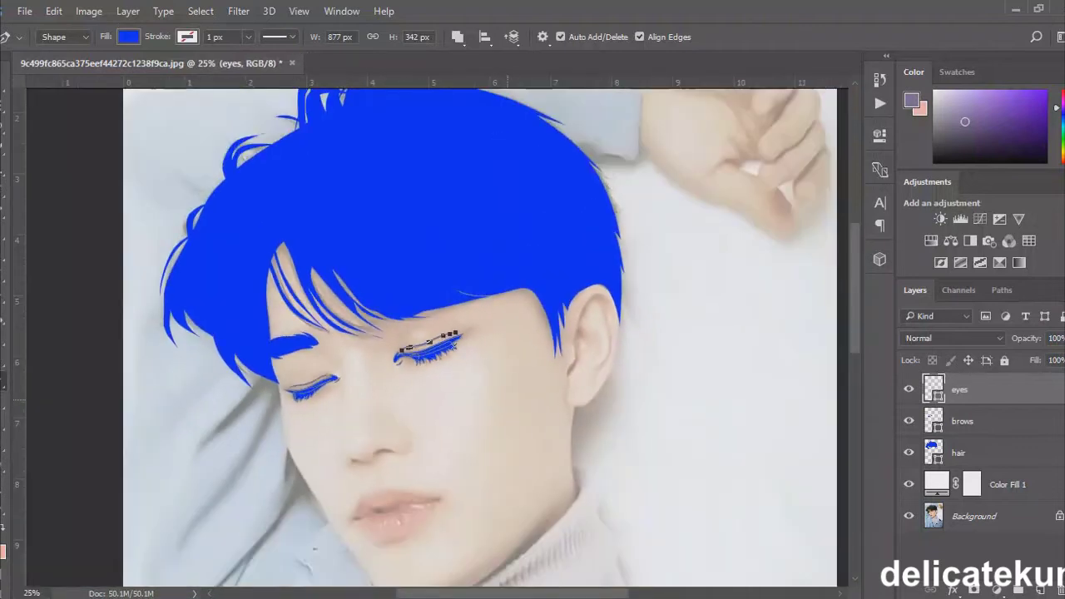
- Add another thin strand to the fringe above the nose bridge on the hair layer
left_click(337, 310, "ctrl")
left_click(358, 320, "ctrl")
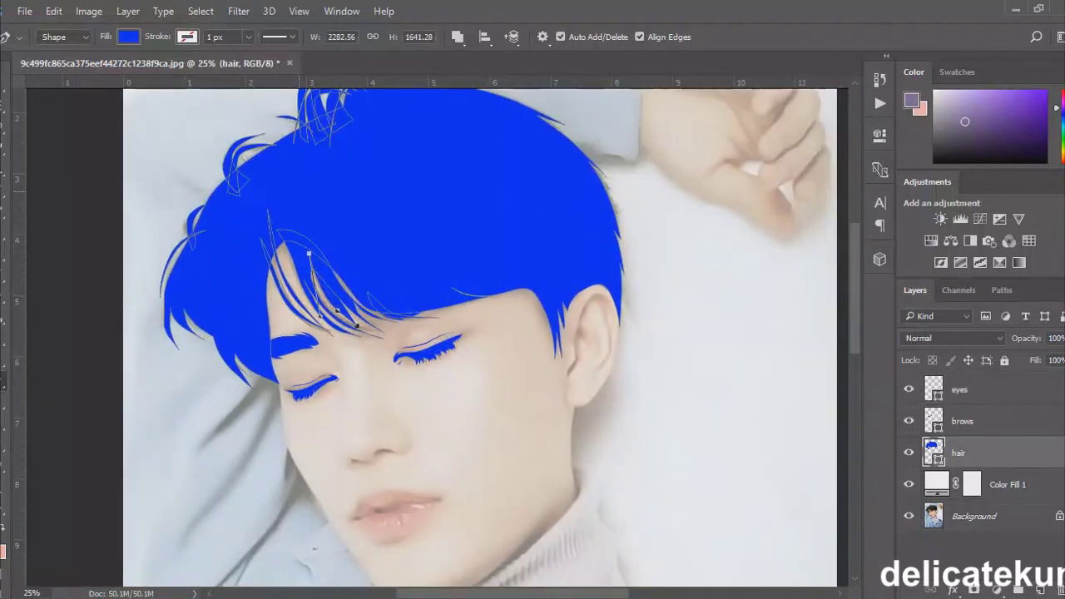
key("Return")
scroll(445, 374, "up", 2)
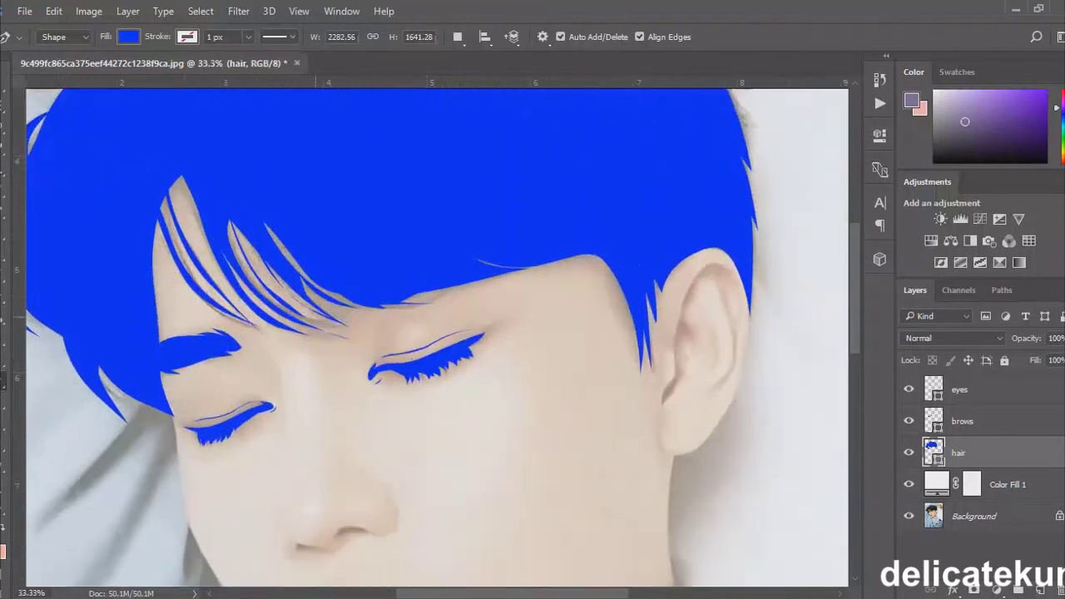
- Trace the nose bridge as a thin tapered line on a new shape layer, setting the layer's opacity to 0%
scroll(445, 374, "down", 3)
left_click(246, 236)
left_click(255, 267)
left_click_drag(251, 390, 262, 407)
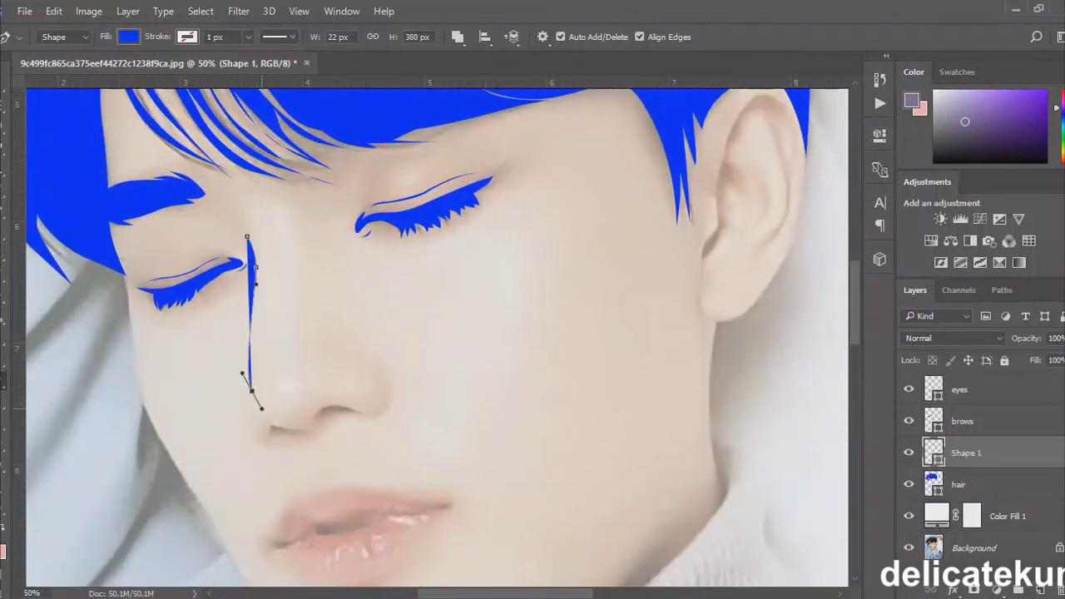
key("0")
key("0")
scroll(262, 408, "up", 3)
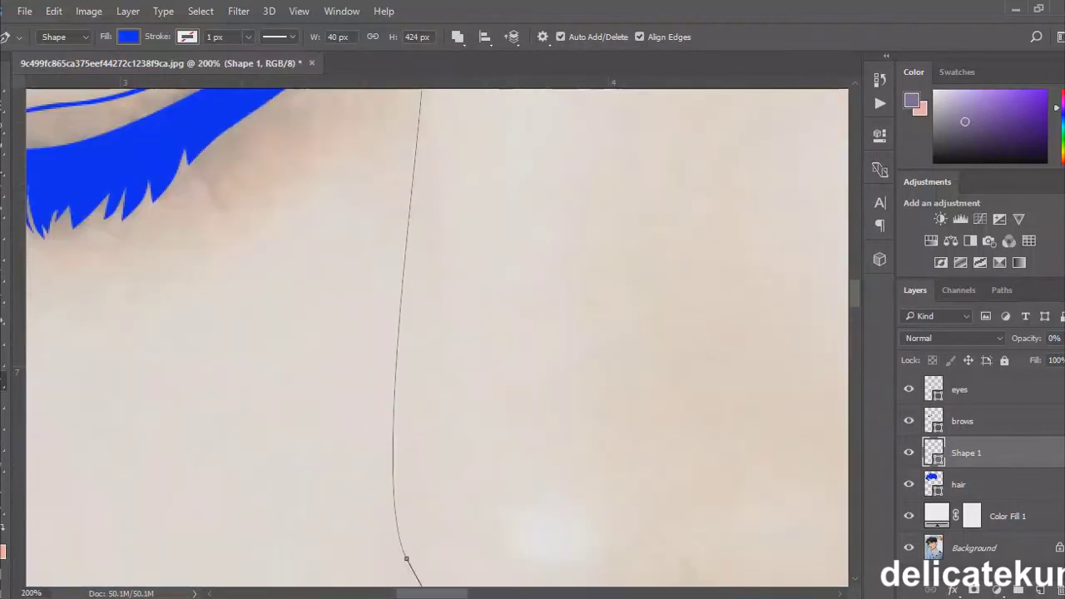
left_click_drag(399, 433, 386, 392)
scroll(386, 392, "up", 1)
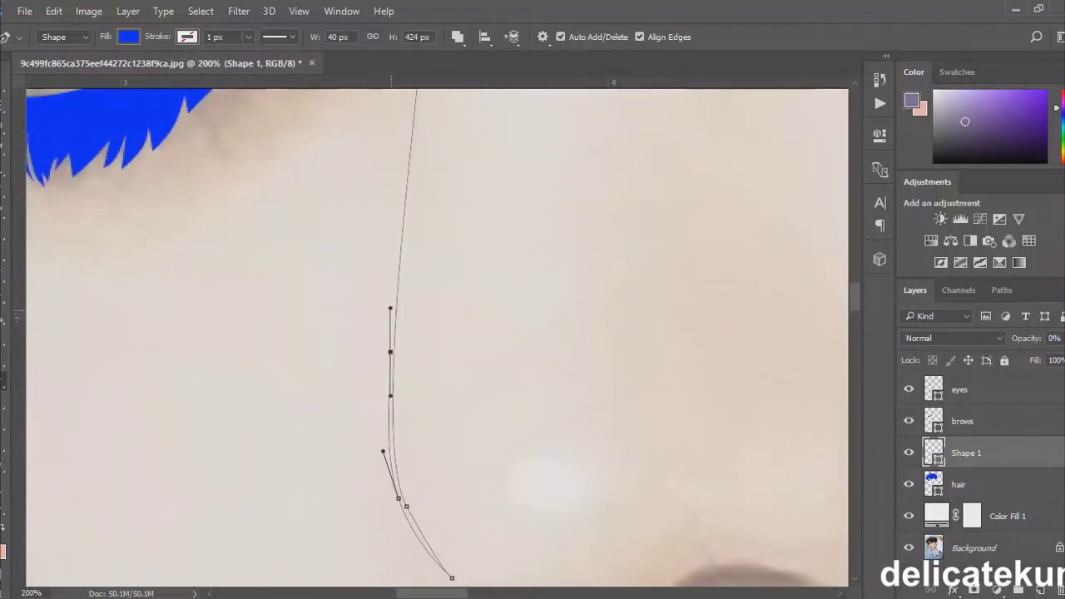
scroll(386, 392, "up", 5)
left_click_drag(386, 267, 421, 384)
left_click(414, 453, "ctrl")
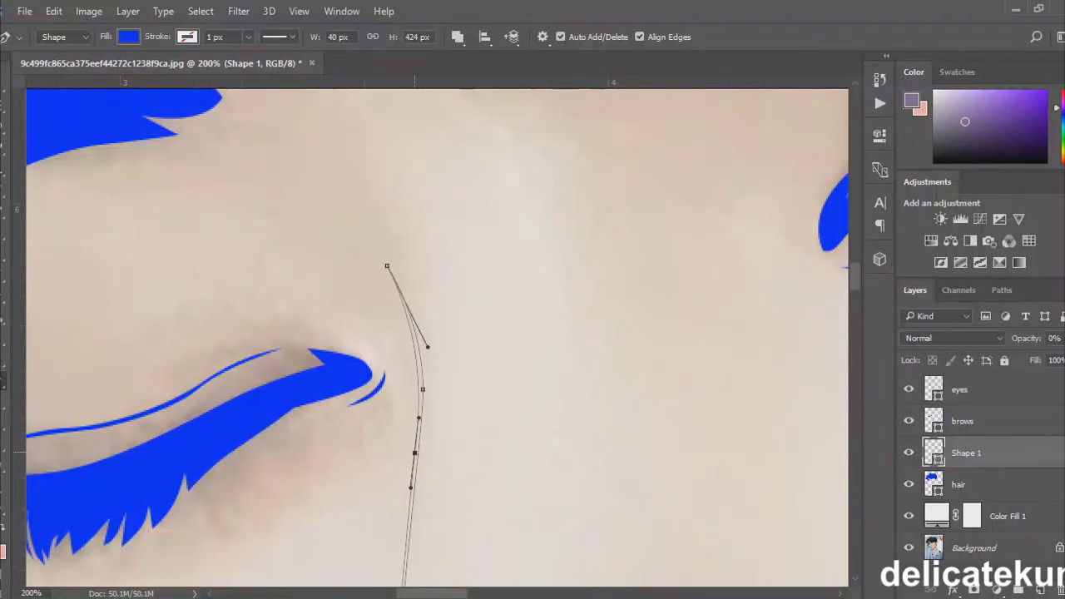
- Add thin curved lines along the side of the nose tip and around both nostril wings
scroll(442, 167, "down", 3)
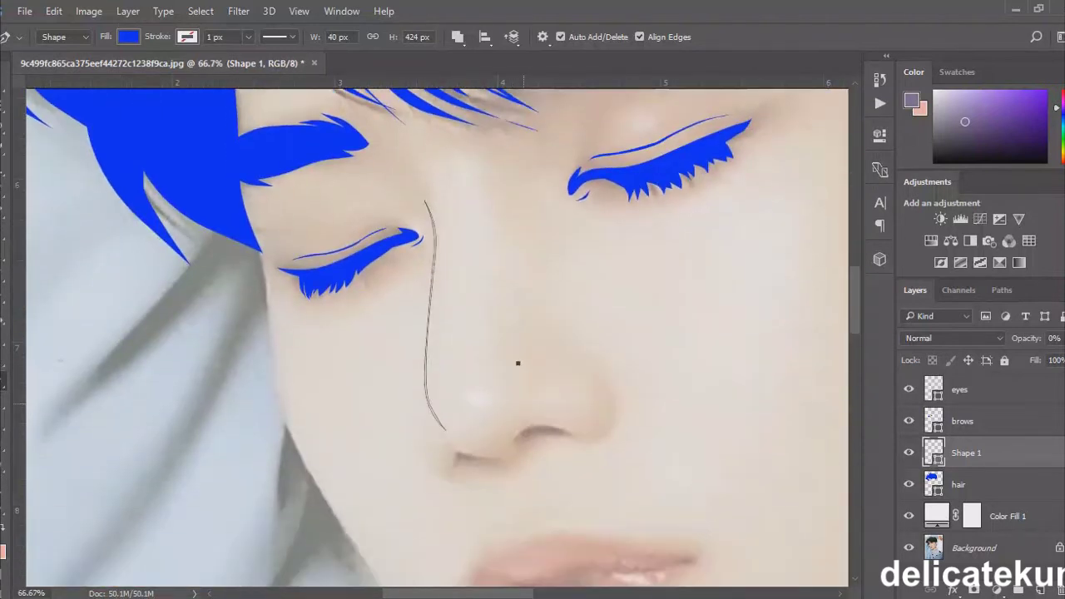
left_click(526, 351)
left_click(533, 403)
left_click_drag(523, 417, 512, 431)
left_click(411, 402)
left_click_drag(428, 465, 449, 479)
left_click_drag(404, 444, 396, 466)
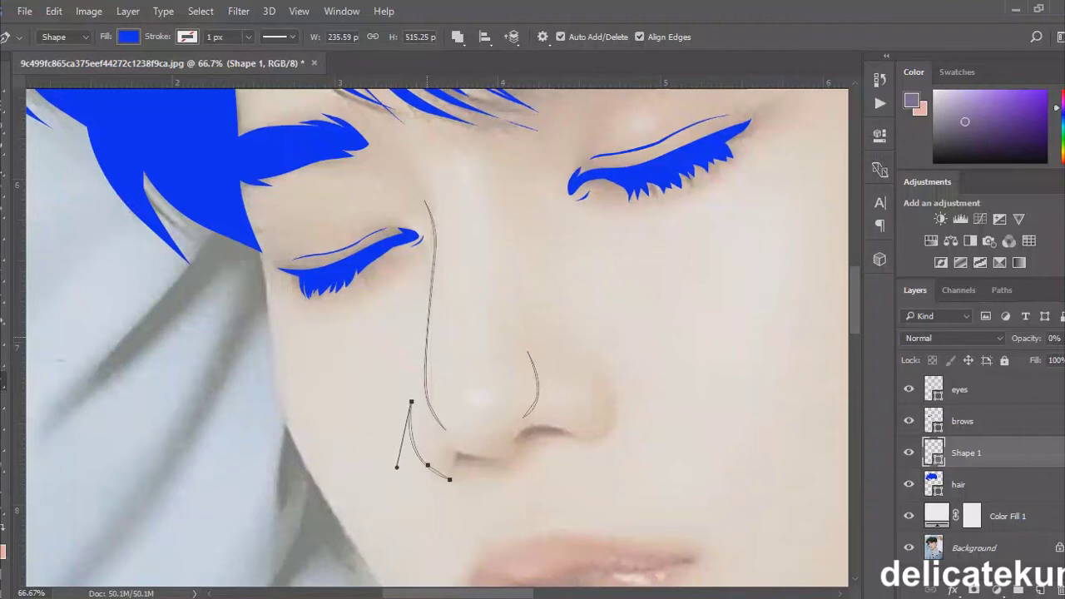
left_click_drag(612, 401, 613, 422)
left_click(599, 434)
mouse_move(586, 346)
left_mouse_down()
mouse_move(594, 370)
mouse_move(640, 399)
mouse_move(585, 346)
left_mouse_up()
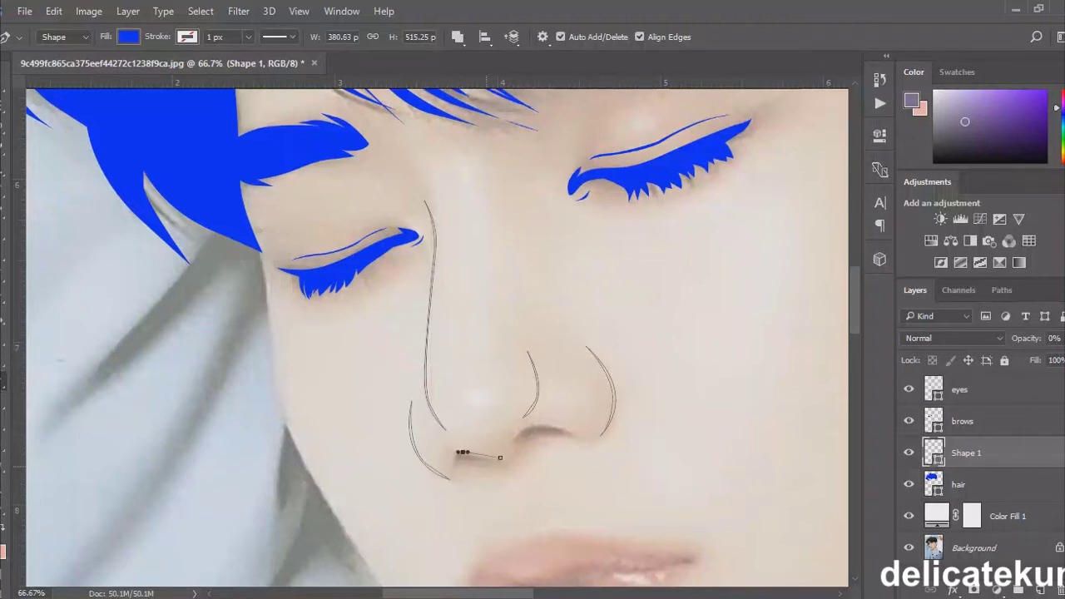
- Trace both nostrils as small solid shapes and restore the nose layer's opacity to 100%
left_click_drag(454, 465, 463, 465)
left_click(567, 432)
left_click(524, 427)
key("Return")
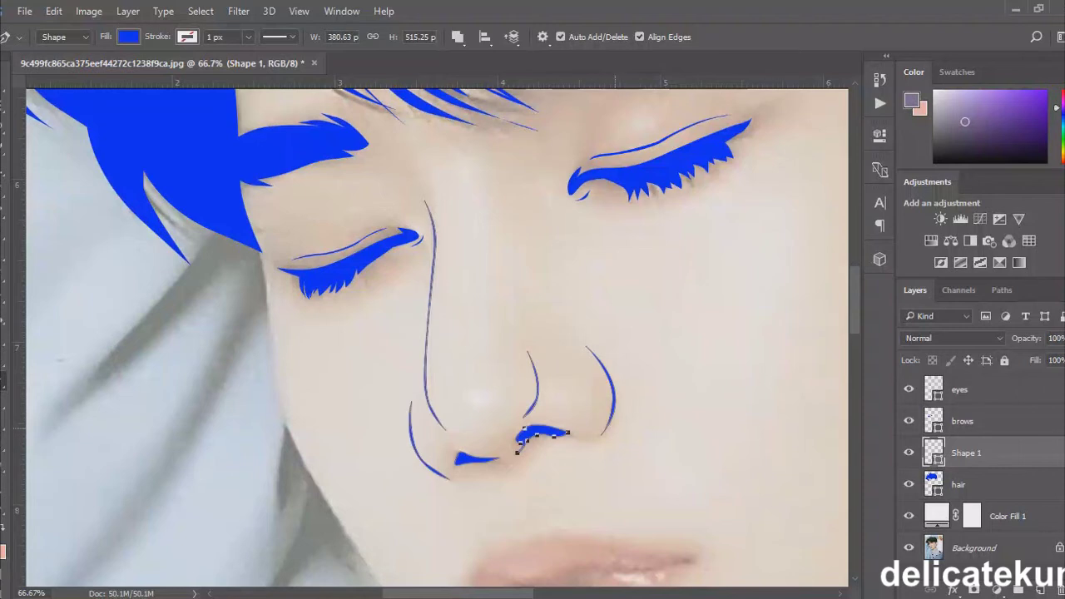
- Examine the whole traced face with the Background photo hidden and shown again
key("ctrl+minus")
key("ctrl+minus")
key("ctrl+minus")
key("ctrl+minus")
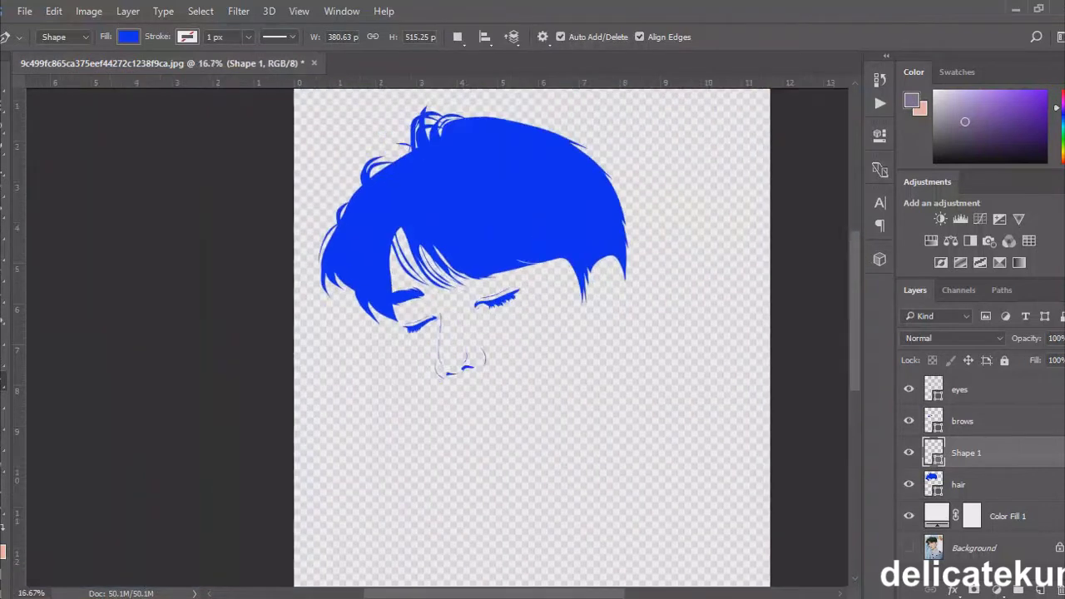
left_click(908, 547)
key("ctrl+plus")
key("ctrl+plus")
key("ctrl+plus")
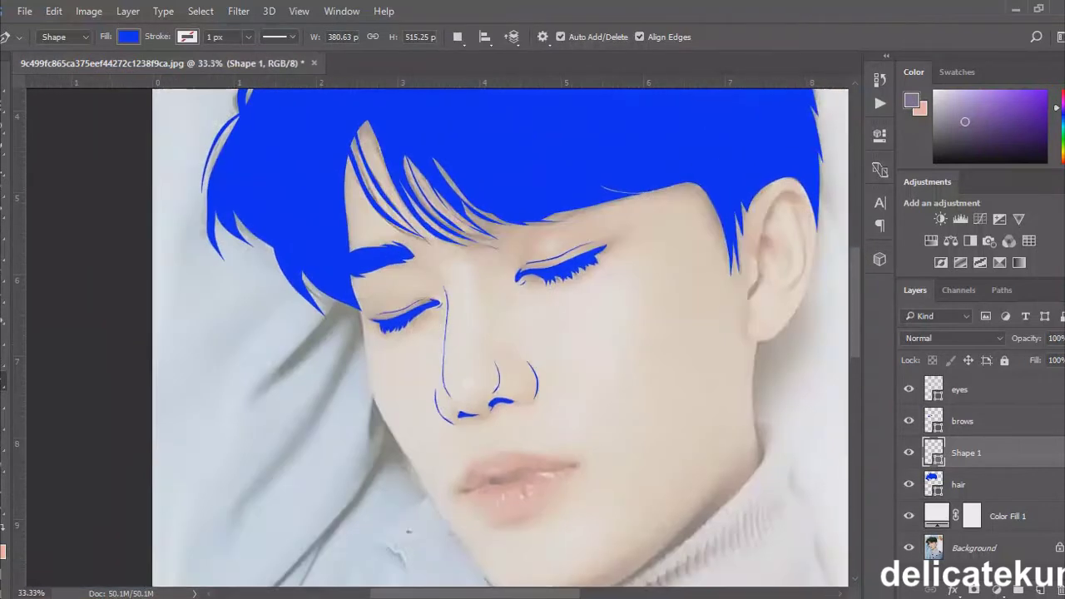
scroll(436, 337, "right", 8)
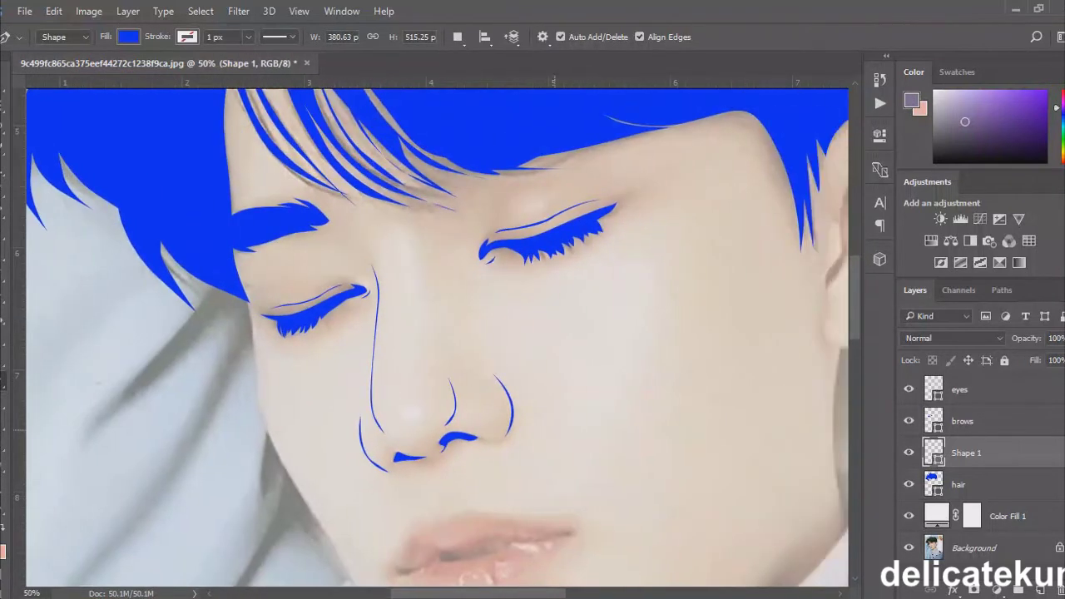
scroll(437, 337, "up", 1)
key("ctrl+minus")
key("ctrl+minus")
key("ctrl+minus")
key("ctrl+minus")
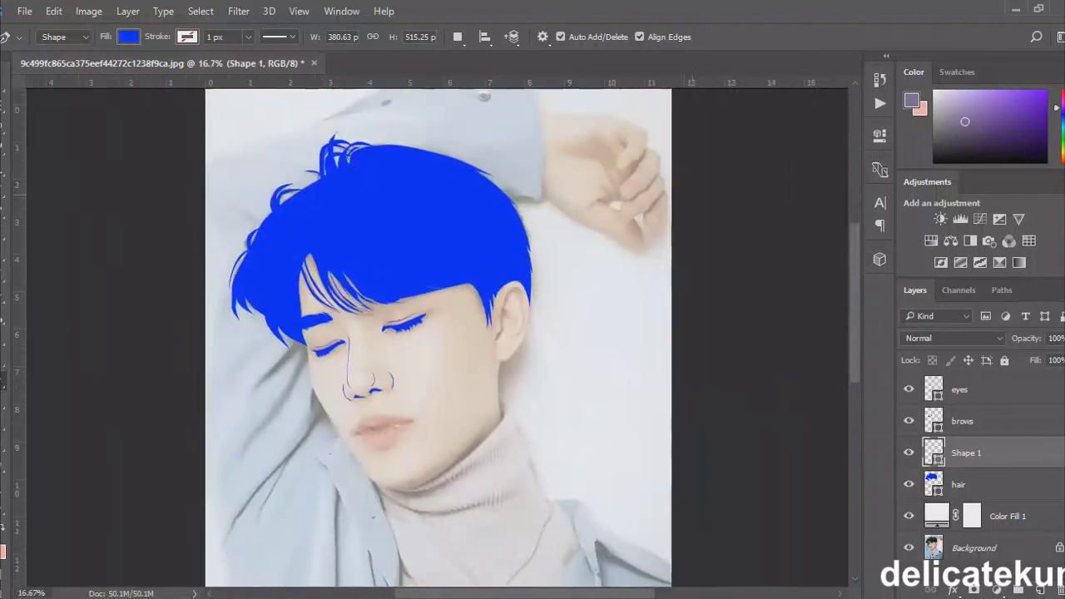
- Duplicate the Color Fill 1 layer below the hair layer and delete the empty Layer 1
key("ctrl+j")
key("v")
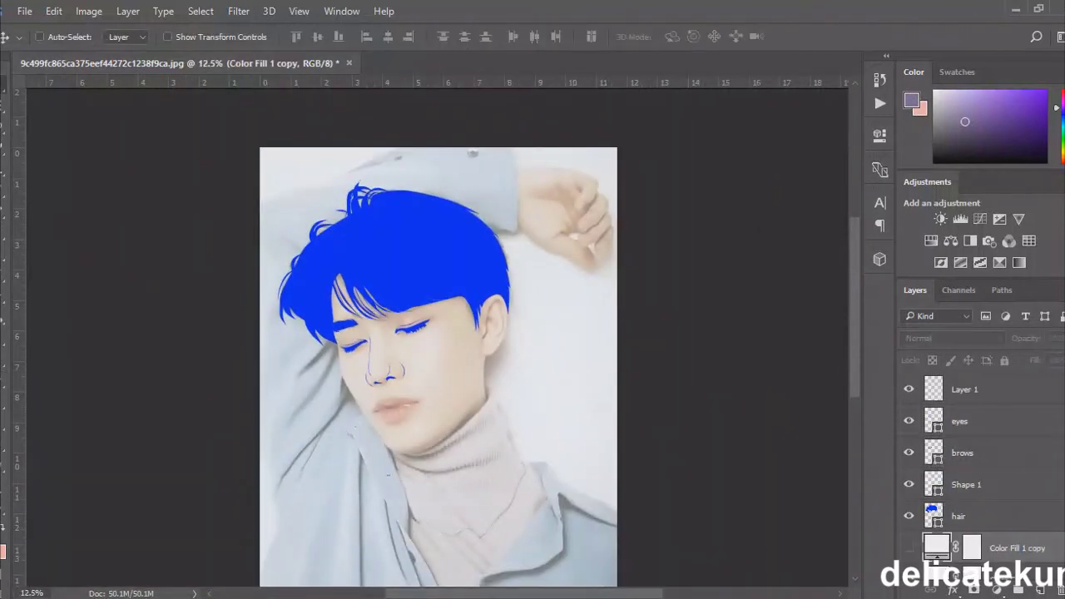
left_click(963, 389)
key("Delete")
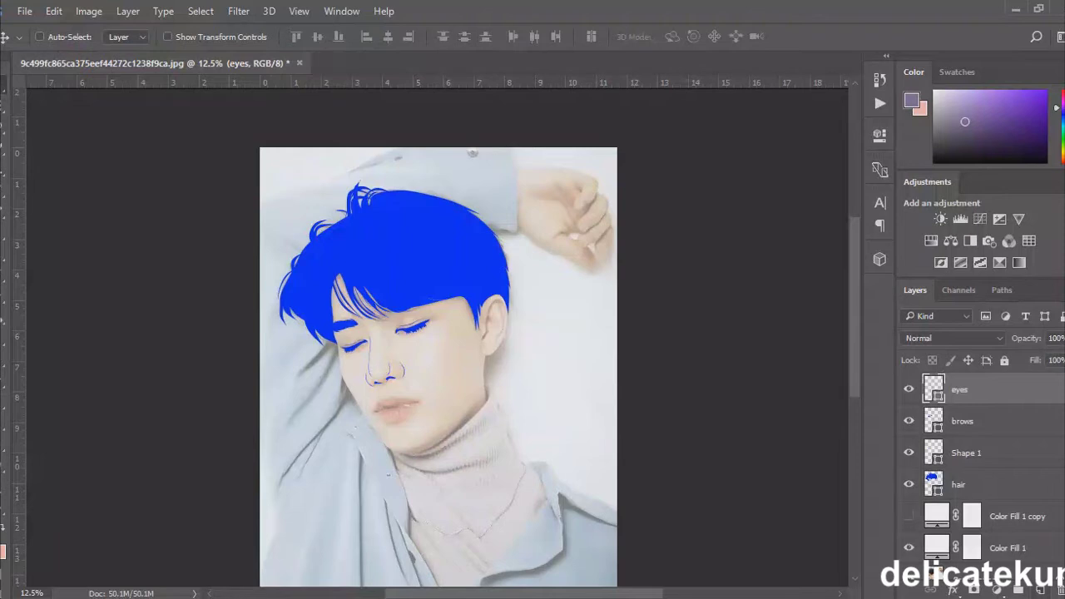
- Create a new blank layer above the eyes layer for the lips, with its opacity at 0%
key("p")
key("ctrl+plus")
key("ctrl+plus")
key("ctrl+plus")
key("ctrl+shift+alt+n")
scroll(436, 337, "left", 2)
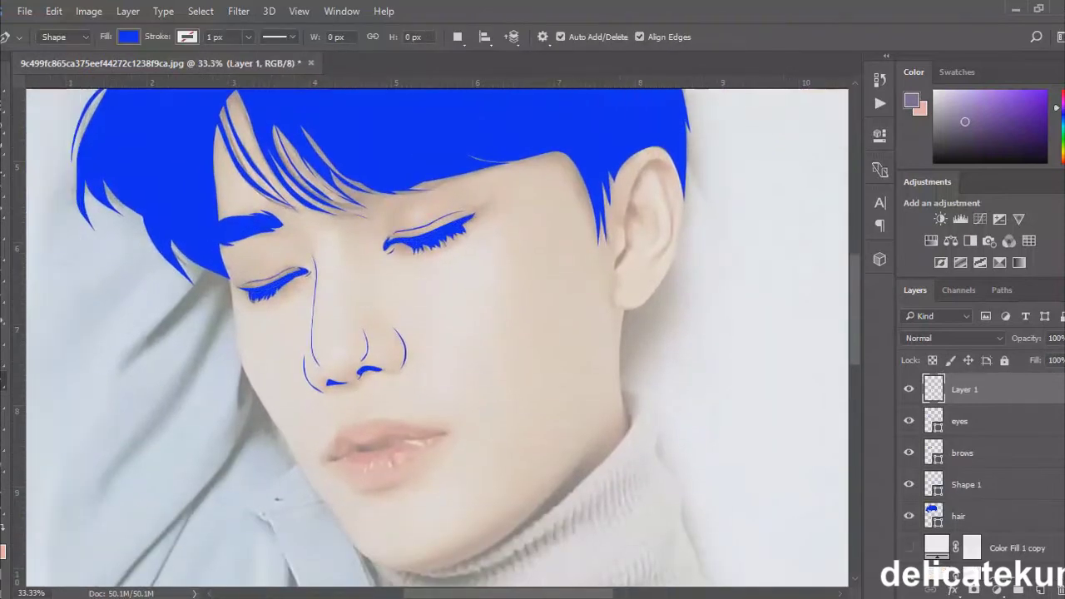
key("ctrl+plus")
key("ctrl+plus")
key("ctrl+plus")
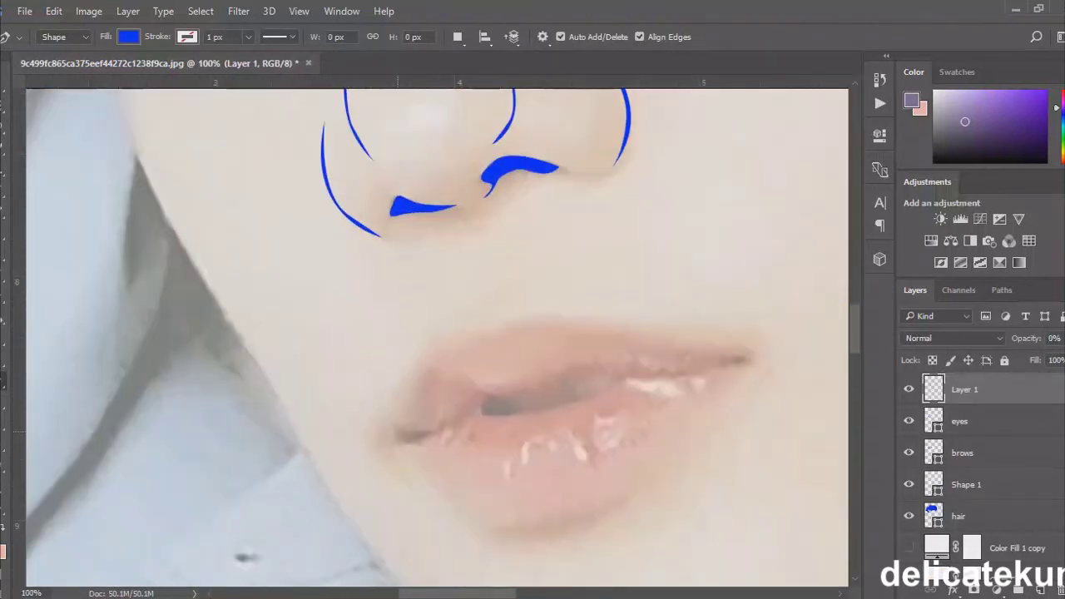
- Draw the first thin segment of the mouth line with the Pen tool, from the near corner to the lip opening
left_click(401, 434)
left_click_drag(446, 425, 465, 415)
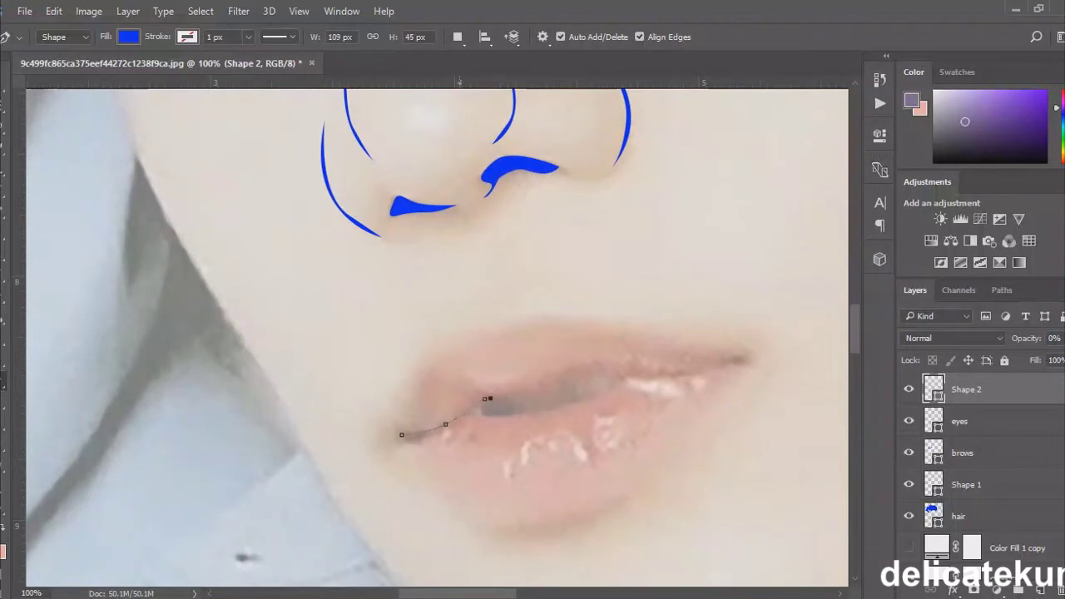
key("ctrl+plus")
key("ctrl+plus")
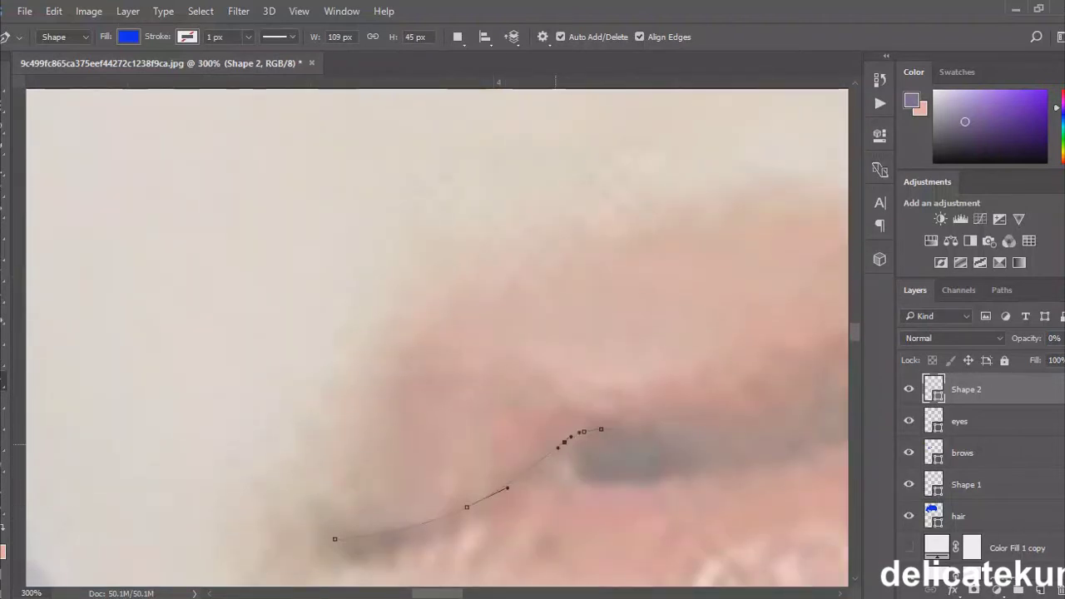
key("ctrl+plus")
left_click_drag(441, 406, 466, 402)
key("ctrl+minus")
key("ctrl+minus")
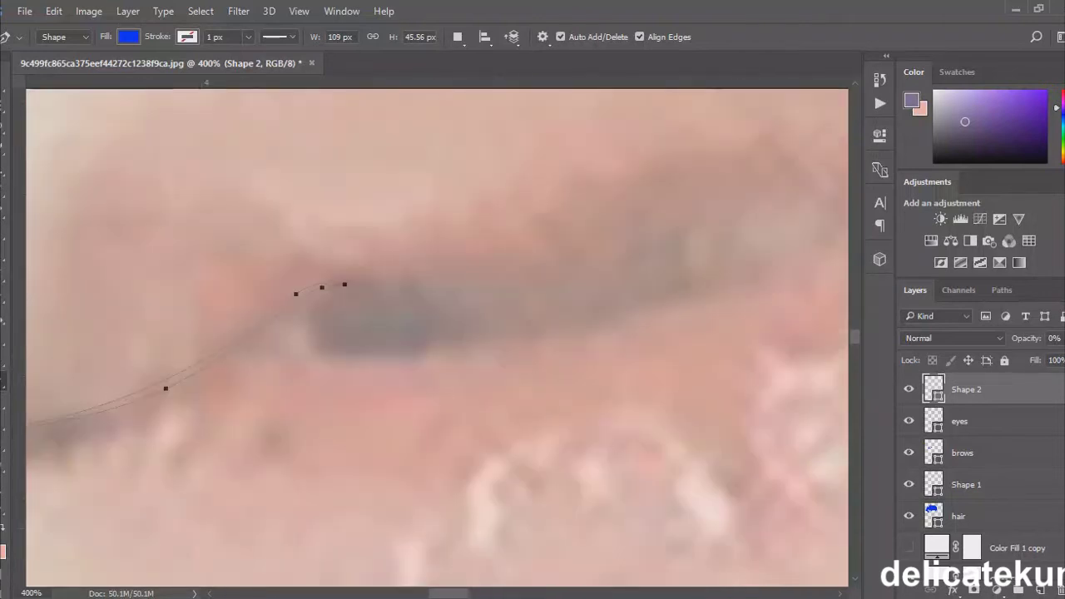
- Set the path operation to Combine Shapes and draw the mouth line's middle curve along the lip opening
left_click(457, 36)
left_click(486, 65)
left_click_drag(439, 343, 478, 343)
left_click_drag(563, 310, 622, 290)
key("ctrl+plus")
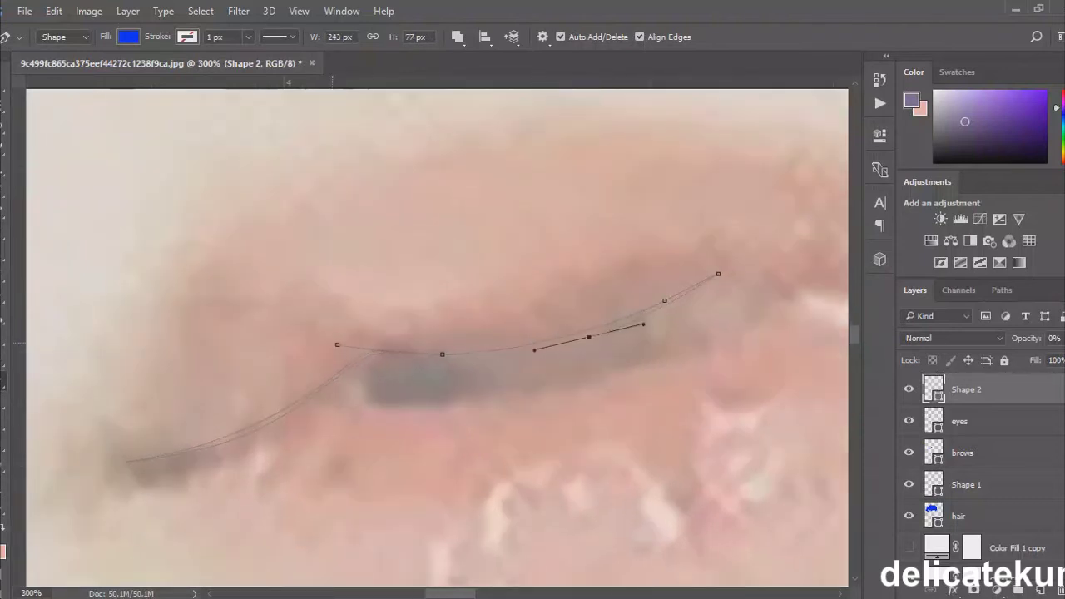
left_click_drag(336, 344, 458, 375)
- Extend the mouth line to the far corner, ending in a small wedge, and restore the layer's opacity to 100%
key("ctrl+minus")
key("ctrl+minus")
key("ctrl+minus")
key("ctrl+plus")
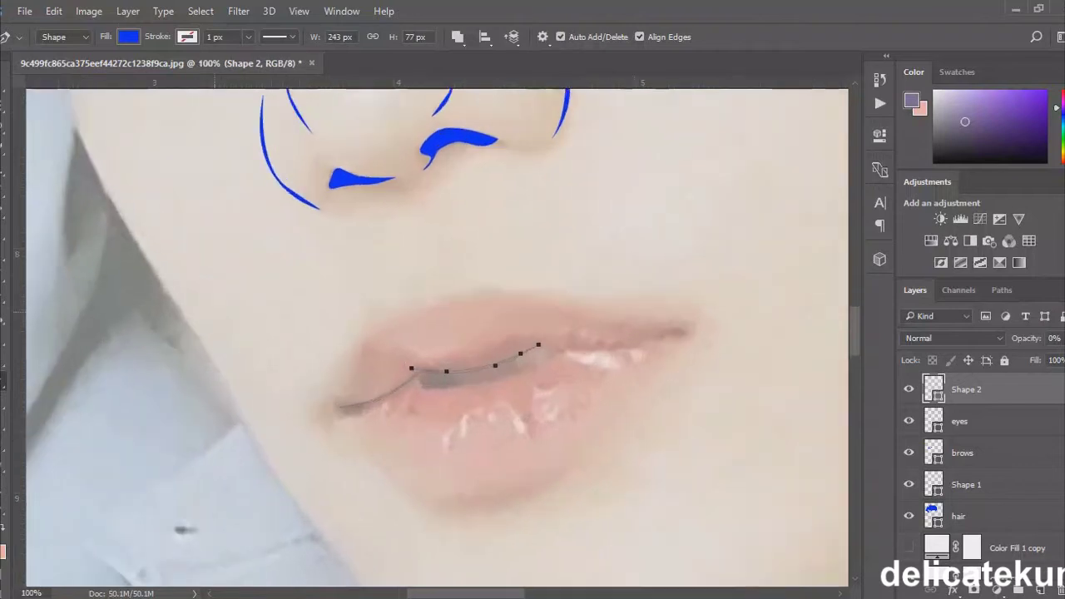
left_click_drag(568, 346, 585, 346)
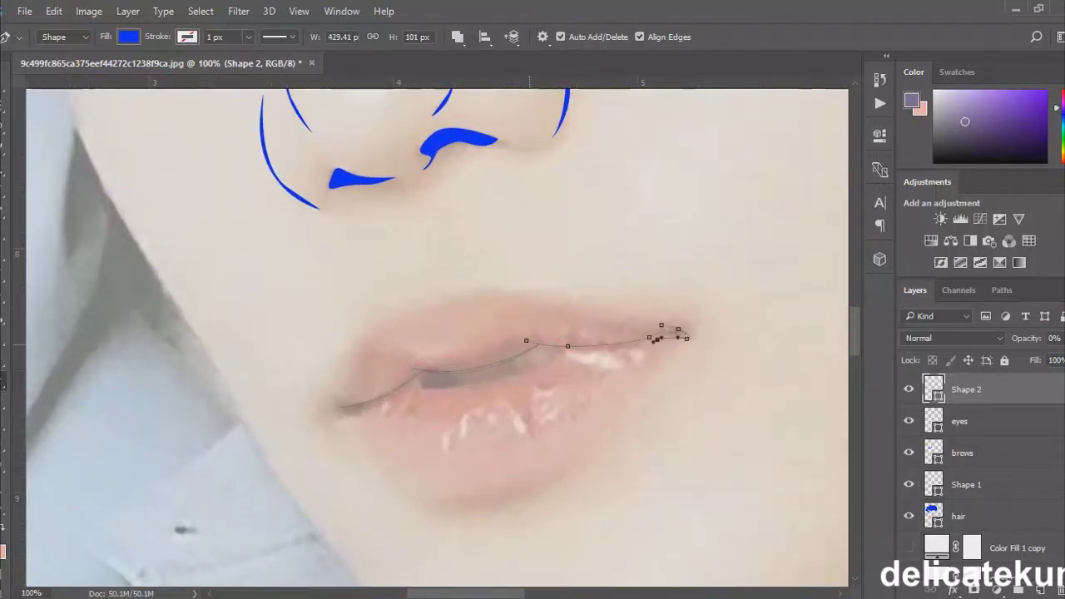
key("0")
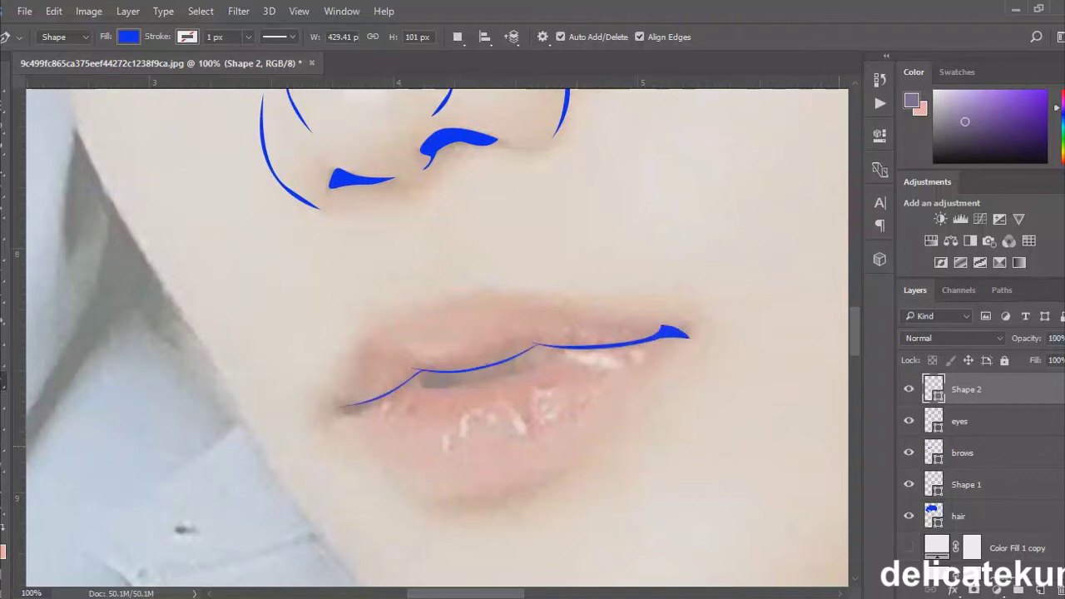
- Thicken the mouth line's near end with a small wedge shape at the lip corner
key("ctrl+minus")
key("ctrl+minus")
key("ctrl+minus")
key("ctrl+minus")
key("ctrl+plus")
key("ctrl+plus")
key("ctrl+plus")
key("ctrl+plus")
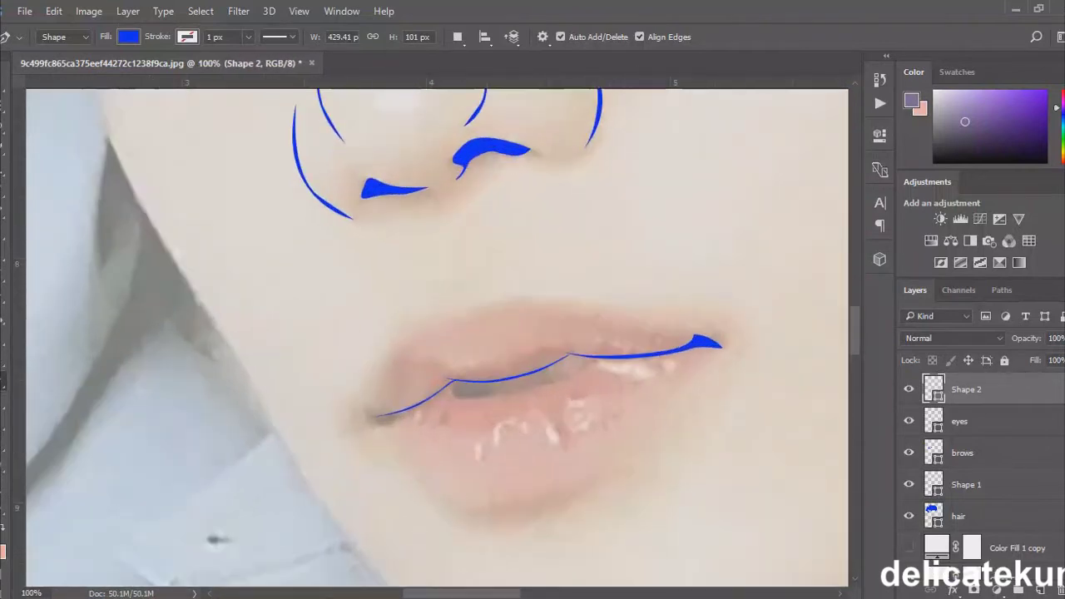
key("ctrl+plus")
left_click(306, 485)
left_click(316, 509)
left_click(332, 510)
left_click(383, 485)
left_click(402, 475)
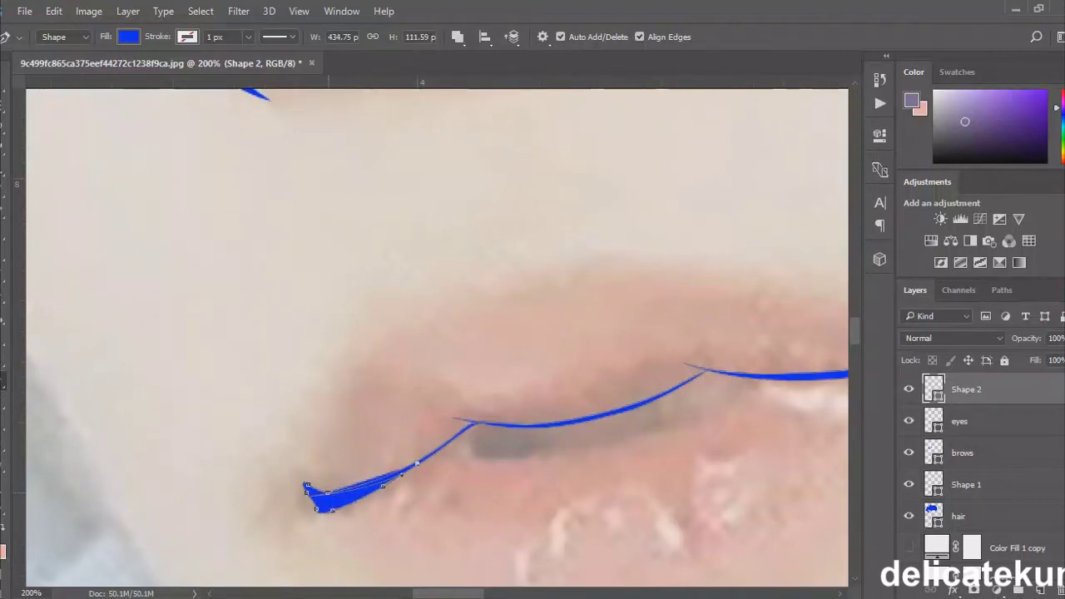
key("Escape")
- Draw several short curved crease strokes rising from the middle of the mouth line into the upper lip
key("ctrl+minus")
key("ctrl+minus")
key("ctrl+minus")
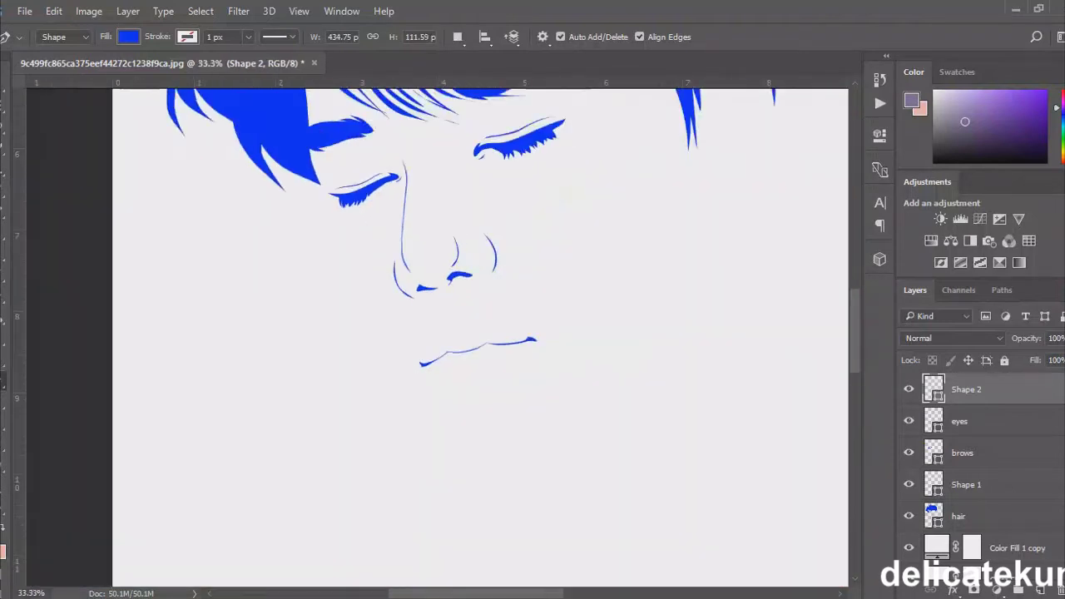
key("ctrl+plus")
key("ctrl+plus")
key("ctrl+plus")
scroll(437, 337, "right", 3)
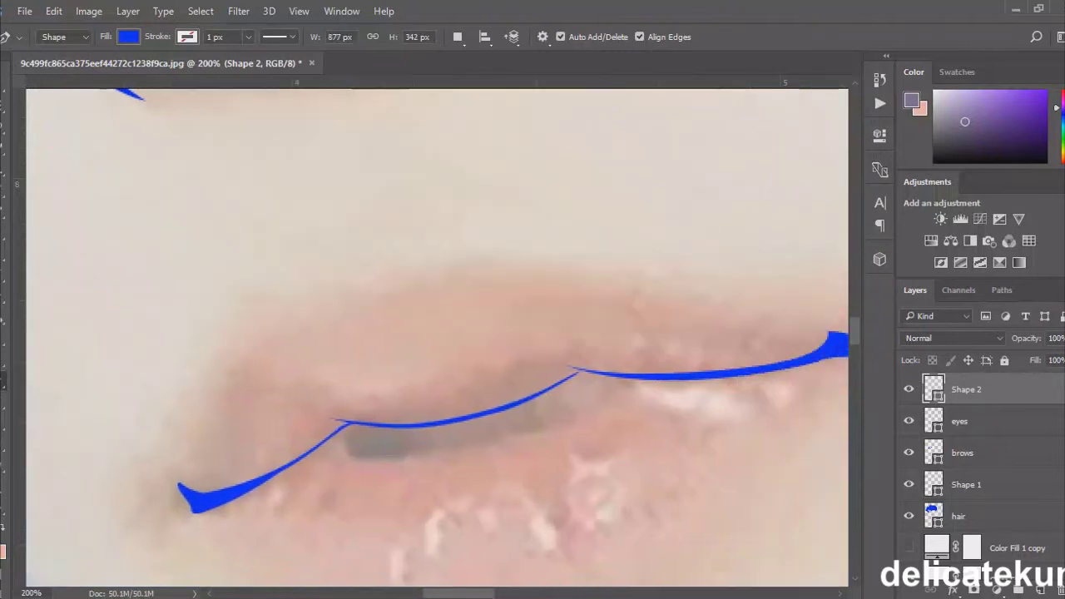
left_click(391, 426)
left_click(325, 385)
left_click(436, 424)
left_click_drag(374, 410, 389, 419)
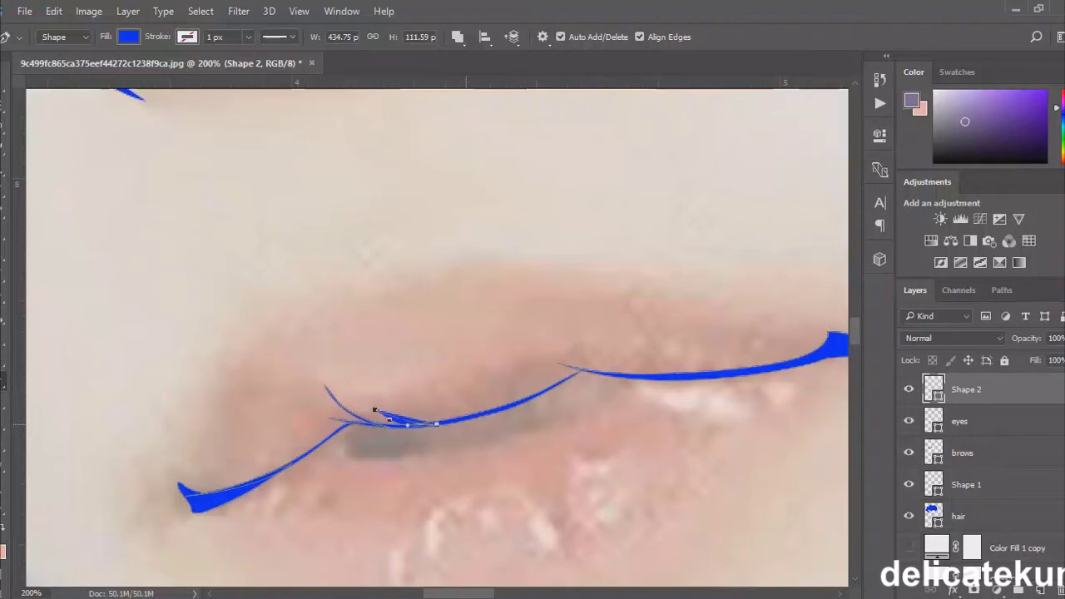
left_click_drag(463, 389, 464, 399)
left_click(460, 378)
left_click(423, 373)
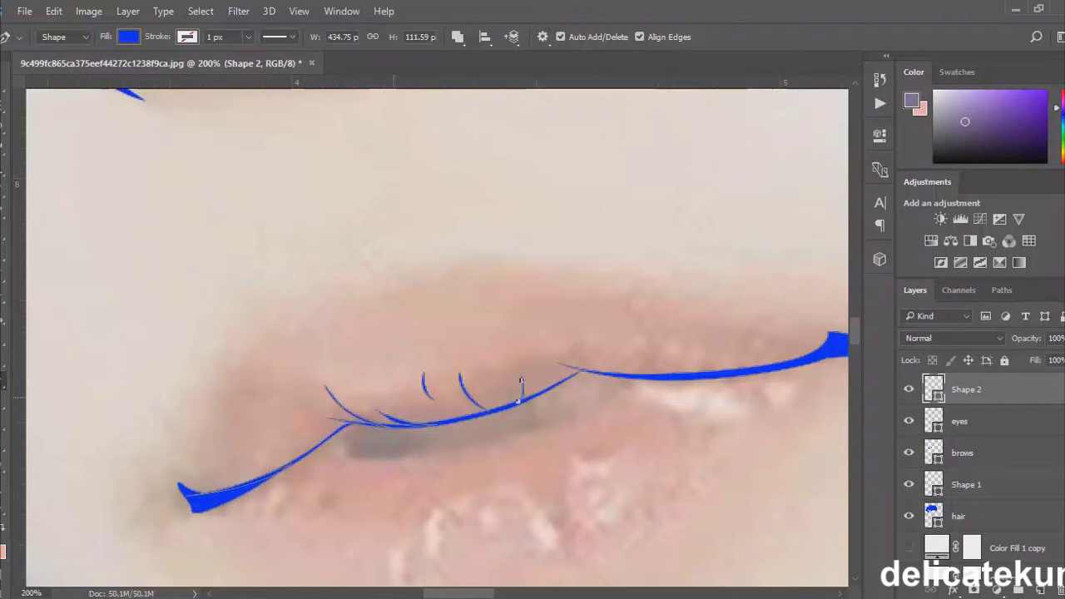
- Set the lip layer's opacity to 0% and trace the upper lip's outer edge from the near corner to the far corner
scroll(520, 381, "down", 5)
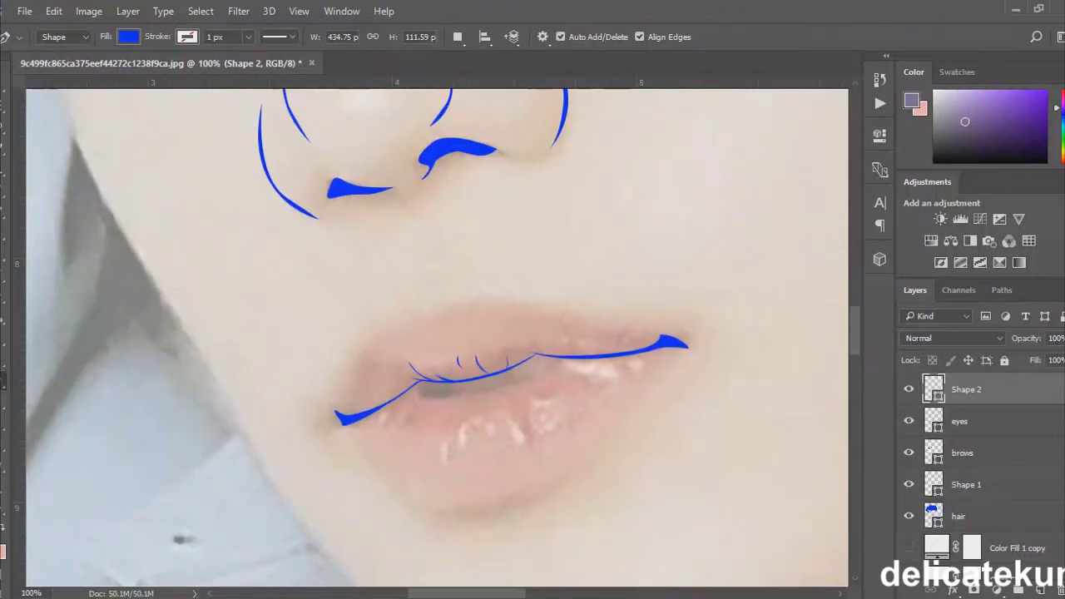
scroll(434, 334, "up", 5)
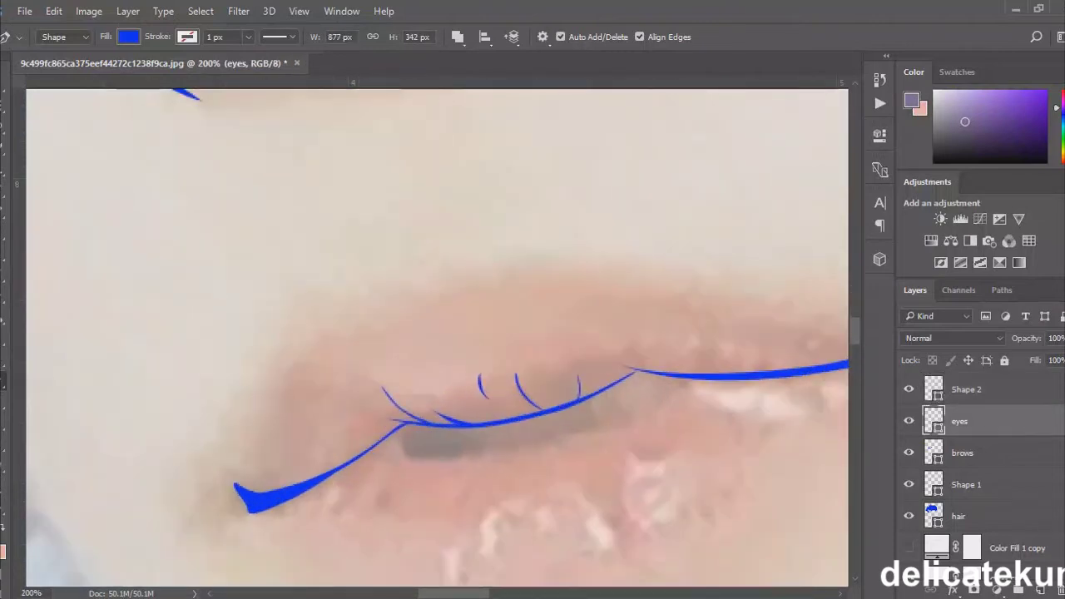
key("ctrl+minus")
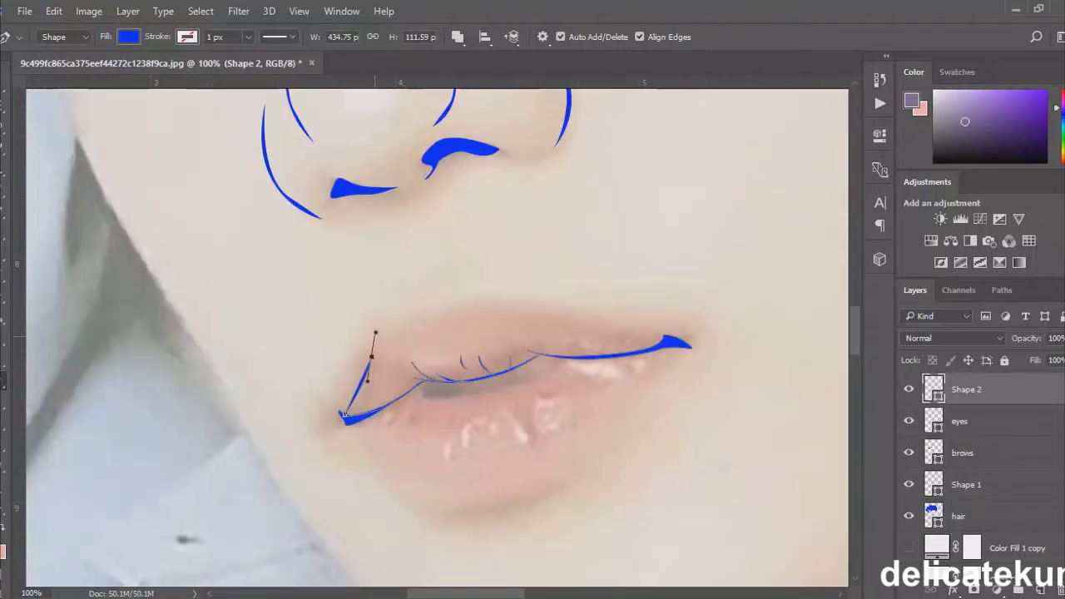
key("0")
key("0")
left_click_drag(394, 334, 509, 297)
left_click_drag(573, 308, 598, 319)
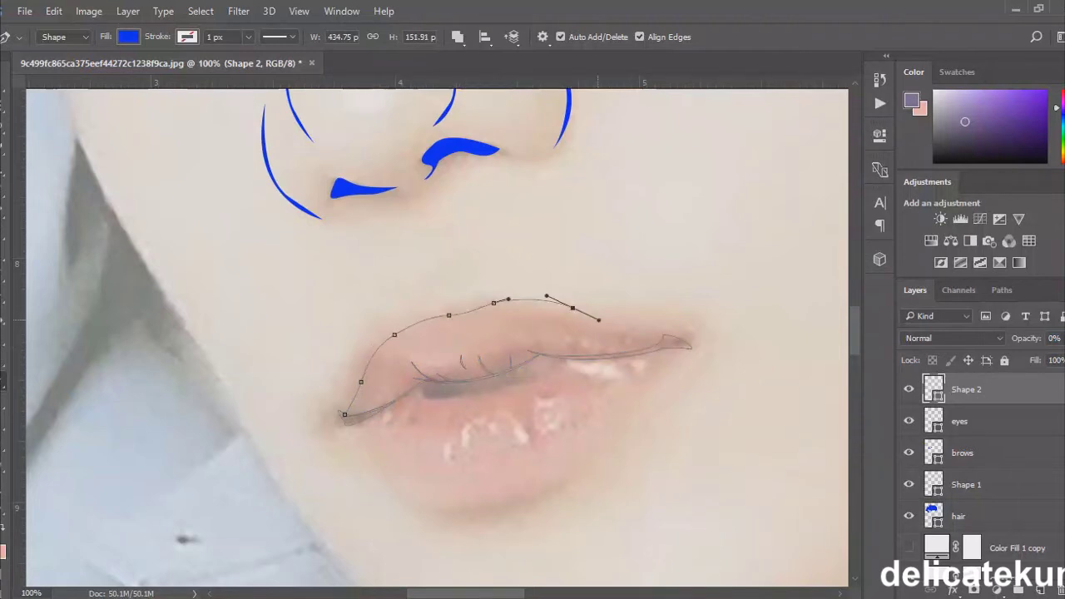
left_click_drag(667, 342, 672, 341)
- Trace back along the upper lip edge to close it as a thin outline and restore the layer's opacity to 100%
key("ctrl+plus")
scroll(437, 337, "right", 4)
left_click_drag(599, 322, 637, 339)
left_click_drag(411, 268, 488, 252)
left_click_drag(315, 294, 353, 291)
left_click_drag(221, 318, 254, 300)
left_click(87, 490)
key("0")
key("ctrl+minus")
key("ctrl+minus")
key("ctrl+minus")
key("ctrl+minus")
key("ctrl+minus")
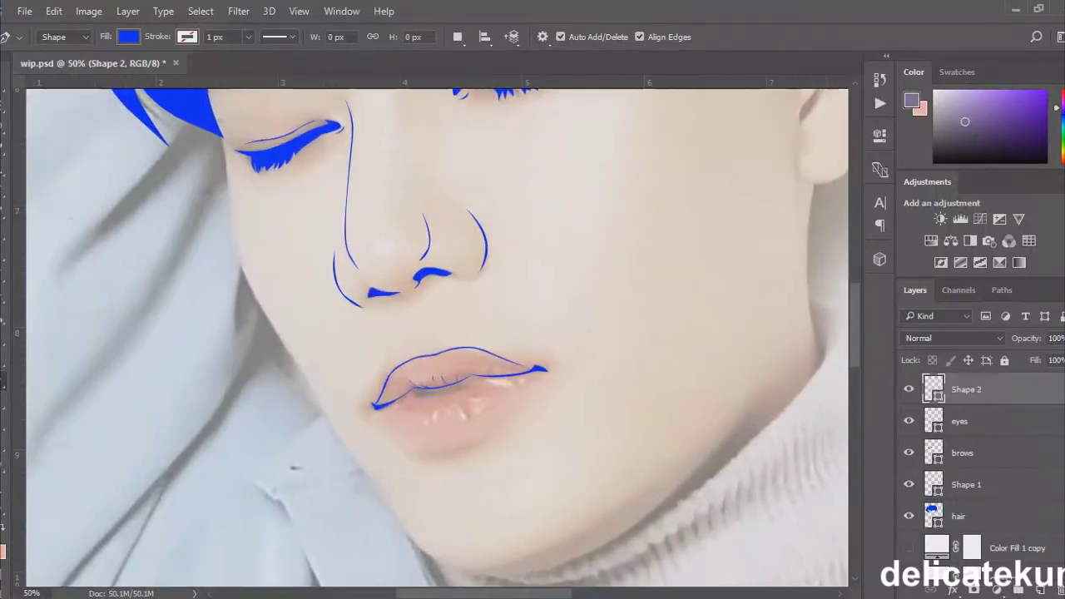
scroll(458, 516, "up", 2)
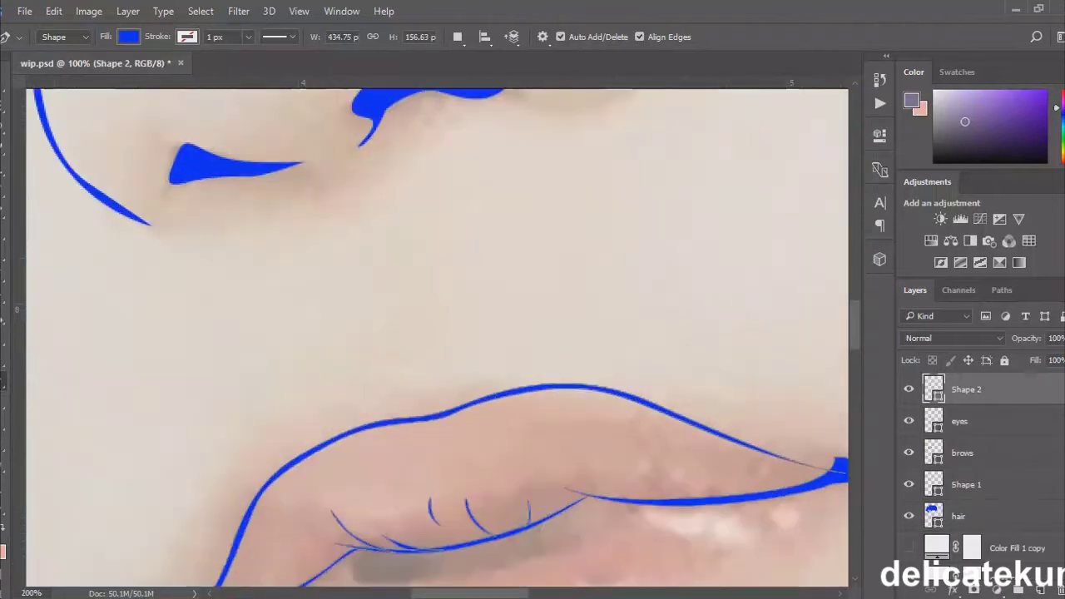
left_click(345, 378)
left_click_drag(374, 401, 395, 399)
left_click_drag(486, 388, 512, 387)
mouse_move(576, 364)
left_mouse_down()
mouse_move(585, 359)
mouse_move(589, 376)
left_mouse_up()
left_click_drag(632, 340, 630, 336)
key("Delete")
key("Delete")
- Set the path operation to Combine Shapes and trace the lower edge of the dark mouth opening up to the mouth line
left_click(456, 37)
left_click(503, 74)
left_click(353, 402)
left_click(372, 416)
left_click(408, 412)
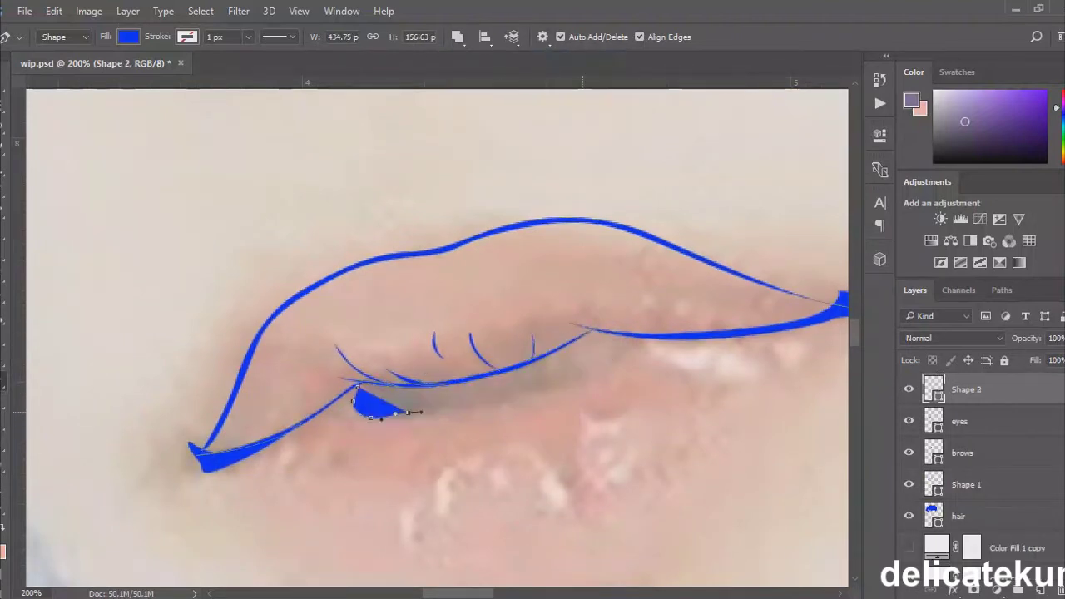
left_click(486, 400)
left_click(515, 396)
left_click(555, 386)
left_click_drag(569, 379, 583, 373)
left_click(603, 333)
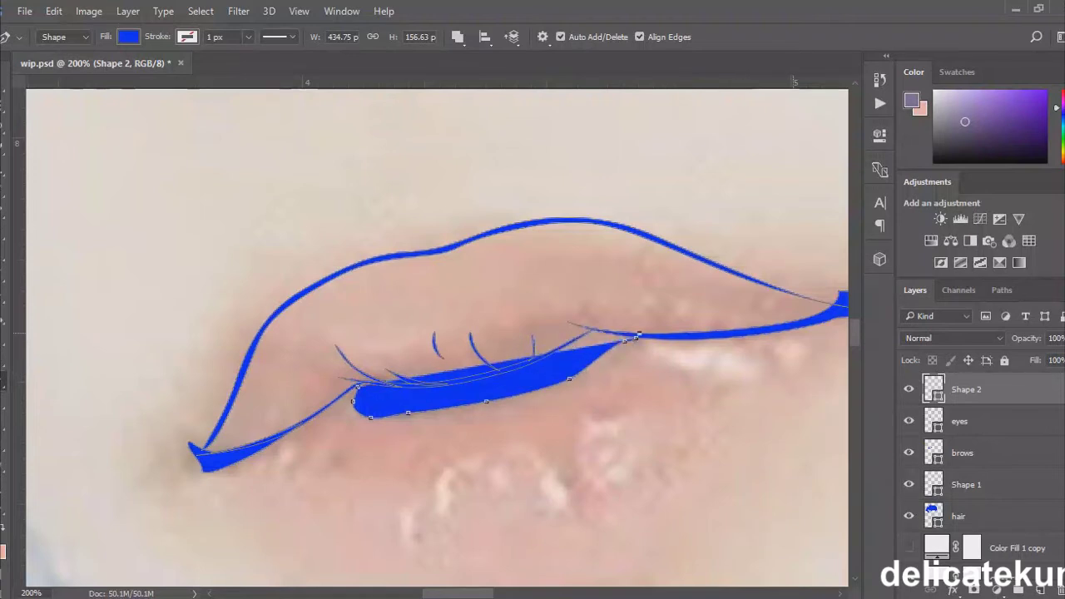
- Trace back along the mouth line to close the mouth opening as a solid shape
scroll(561, 325, "up", 1)
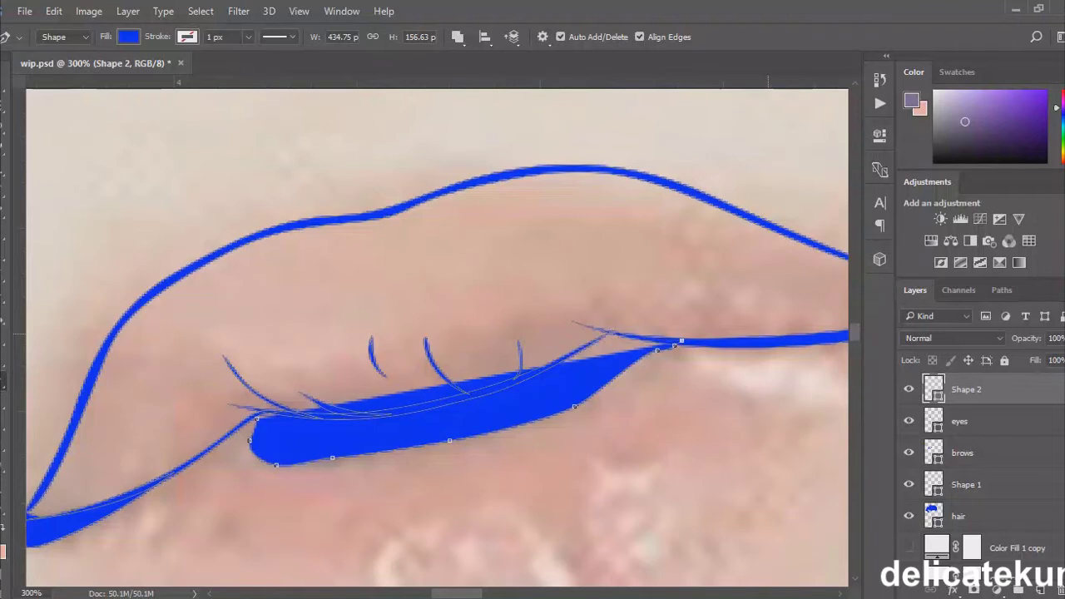
left_click(538, 371)
left_click(420, 406)
left_click(332, 415)
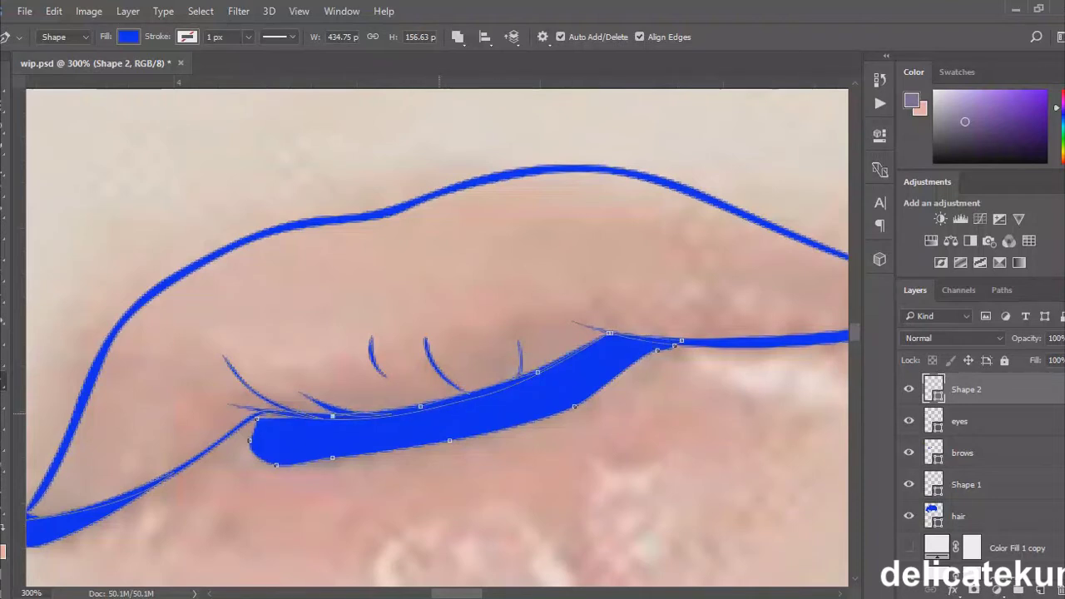
scroll(263, 407, "down", 5)
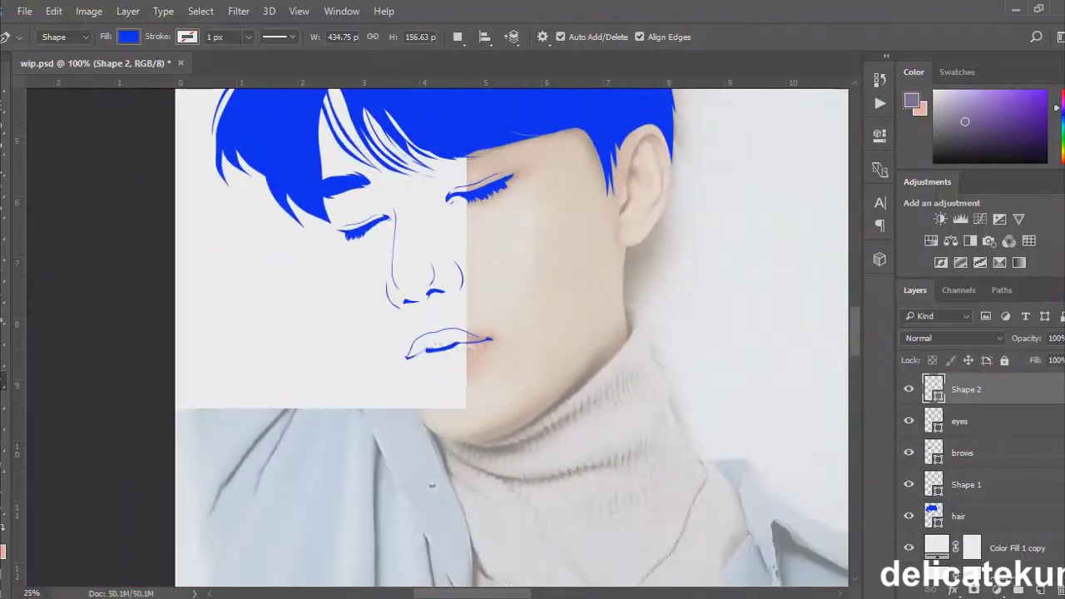
- Refine the near end of the mouth opening shape and rename its layer lips
scroll(326, 145, "up", 6)
key("alt+bracketleft")
key("alt+bracketright")
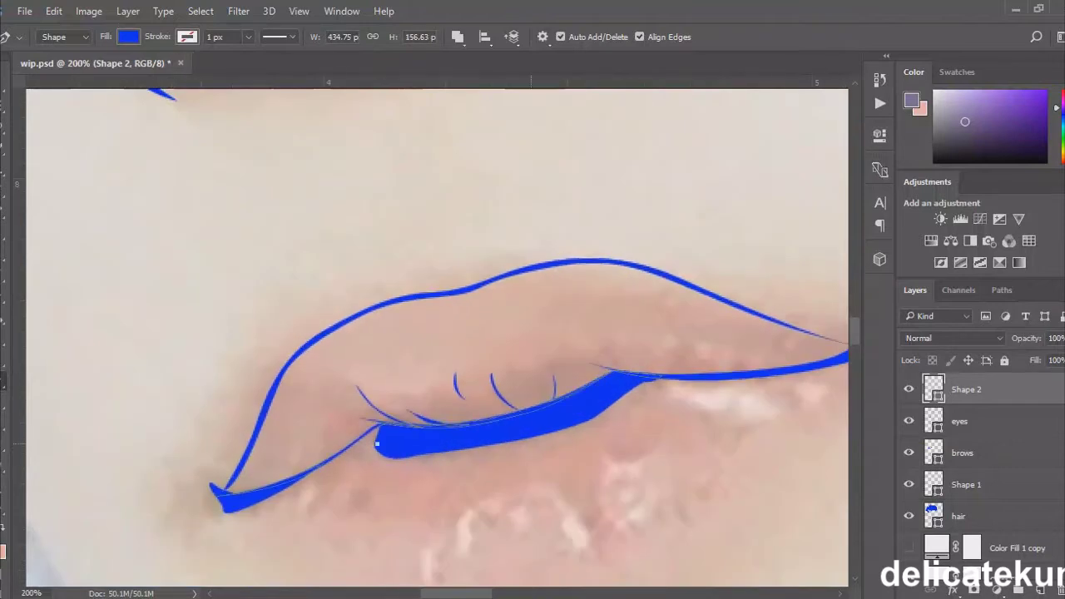
left_click(375, 443)
scroll(363, 436, "down", 6)
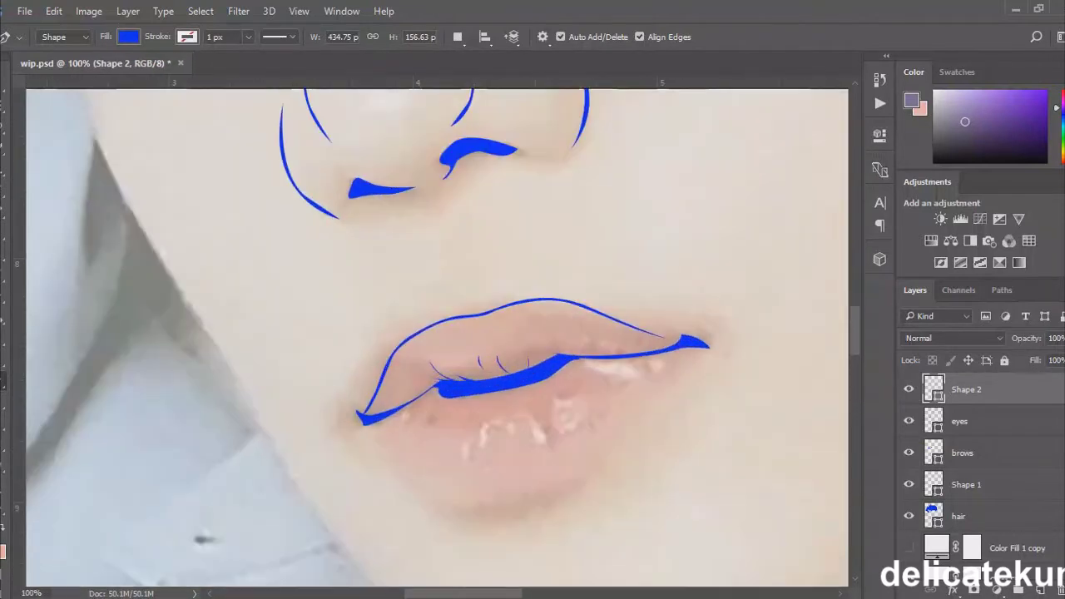
type("lips")
key("Return")
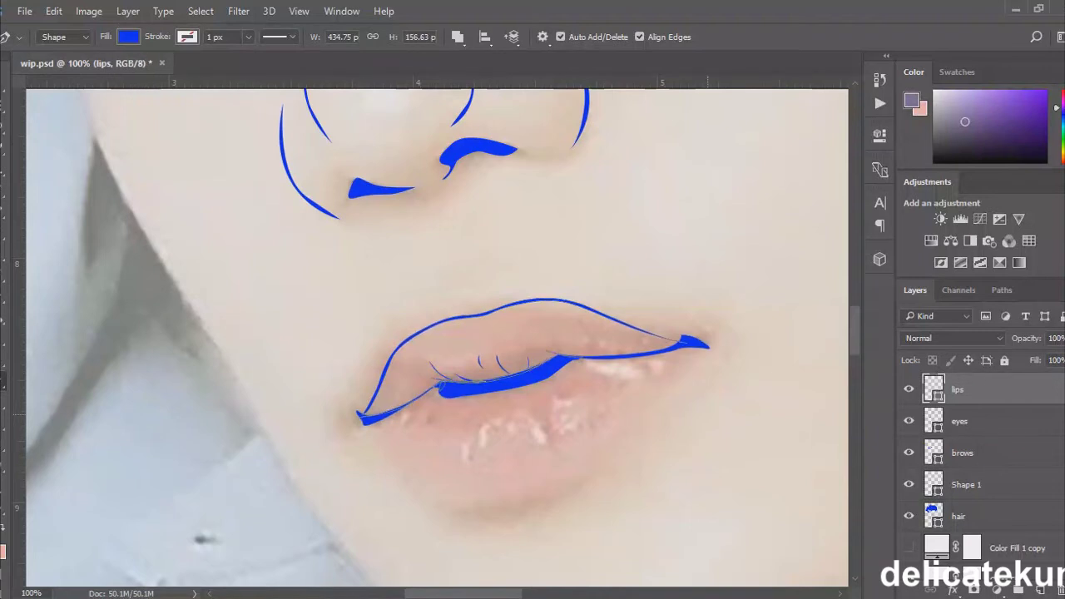
- Set the lips layer's opacity to 0% and trace the lower lip's outer edge from the near corner to the far corner
key("0")
key("0")
left_click_drag(445, 504, 464, 507)
left_click_drag(558, 490, 587, 472)
left_click_drag(635, 413, 646, 394)
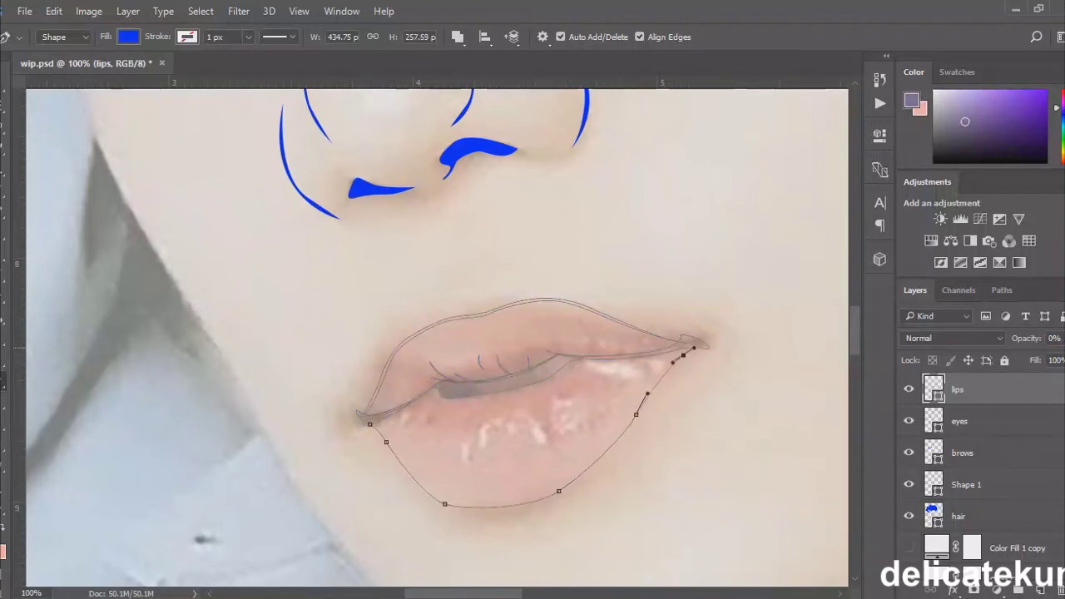
- Trace back along the lower lip's edge to the near corner, closing it as a thin outline
scroll(724, 467, "up", 2)
left_click(576, 308)
left_click_drag(508, 403, 535, 366)
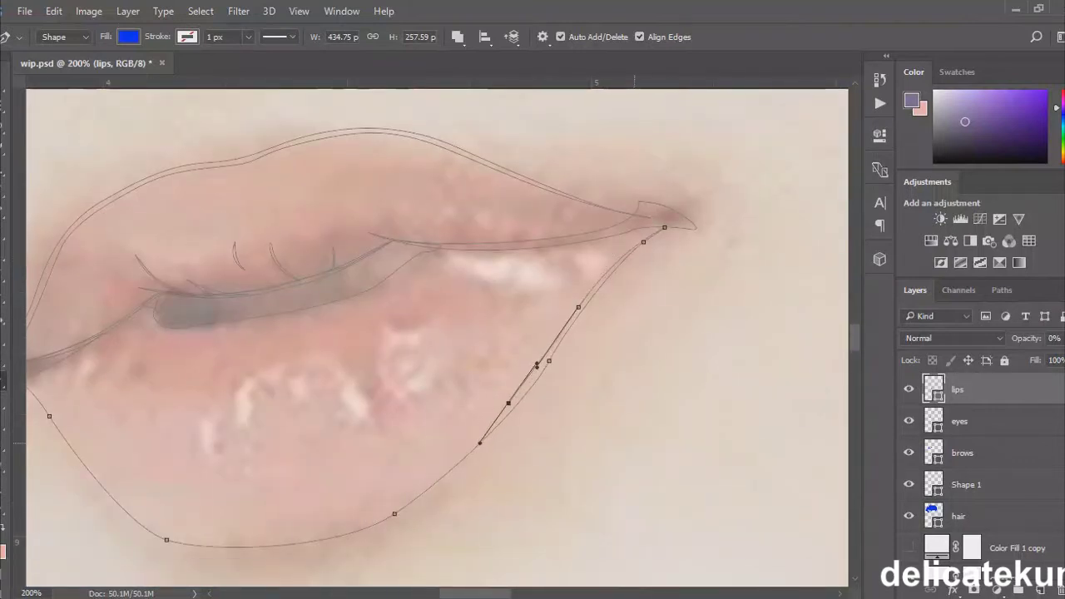
left_click_drag(373, 517, 351, 528)
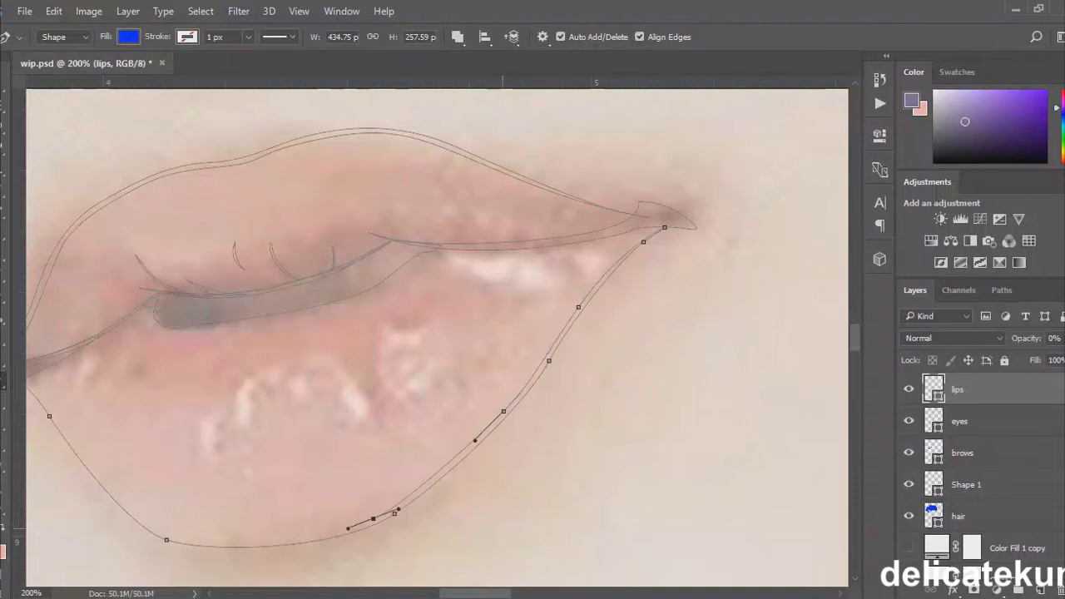
scroll(437, 333, "left", 5)
left_click_drag(313, 456, 289, 415)
key("Escape")
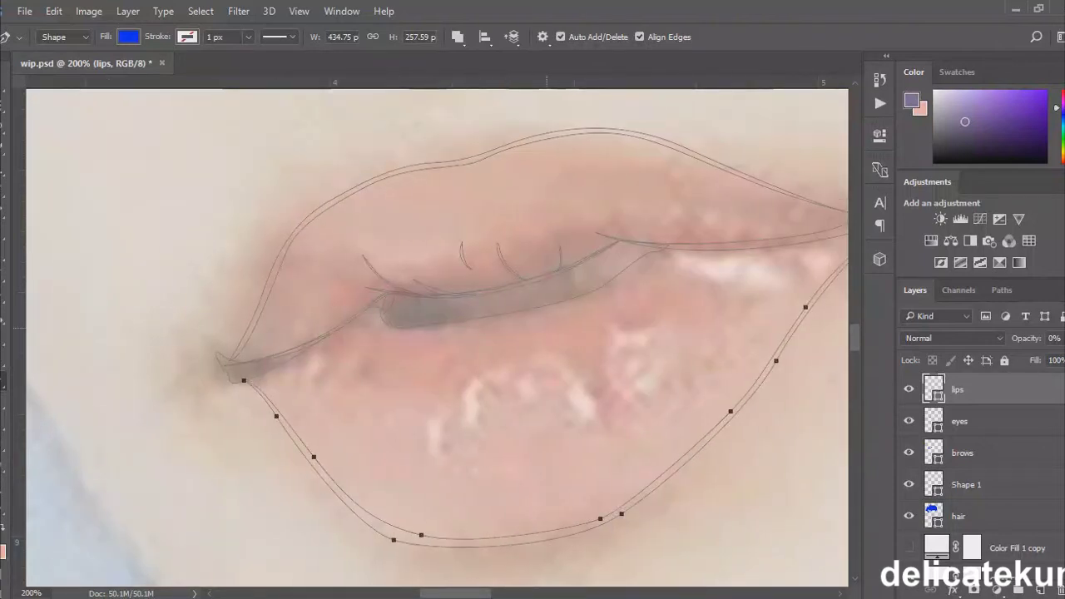
- Draw short curved crease strokes along both sides of the mouth line and restore the lips layer's opacity to 100%
left_click_drag(319, 340, 304, 377)
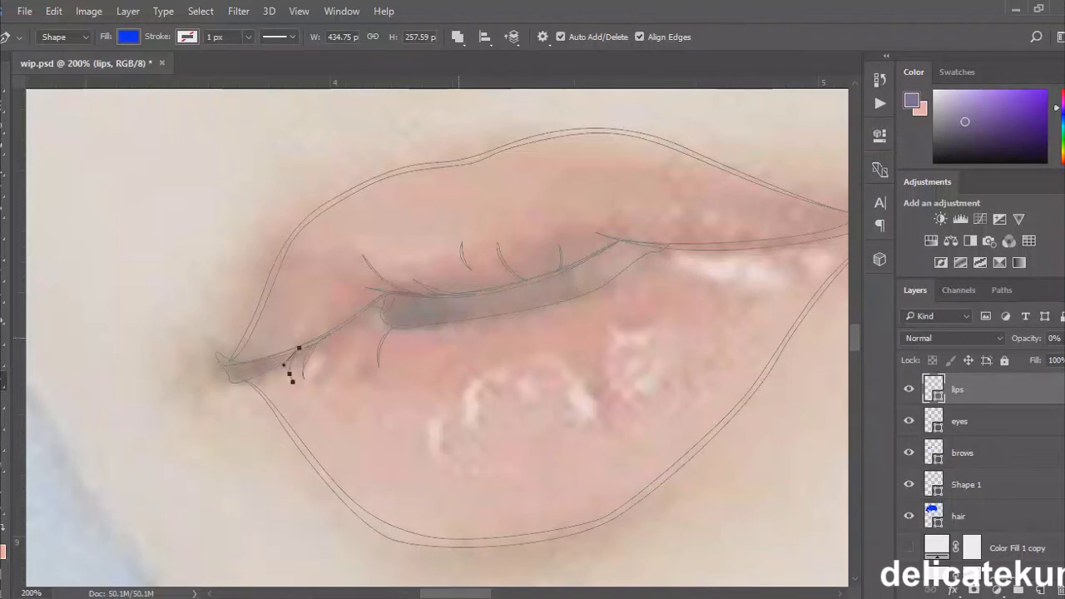
left_click(473, 320)
left_click_drag(469, 362, 474, 375)
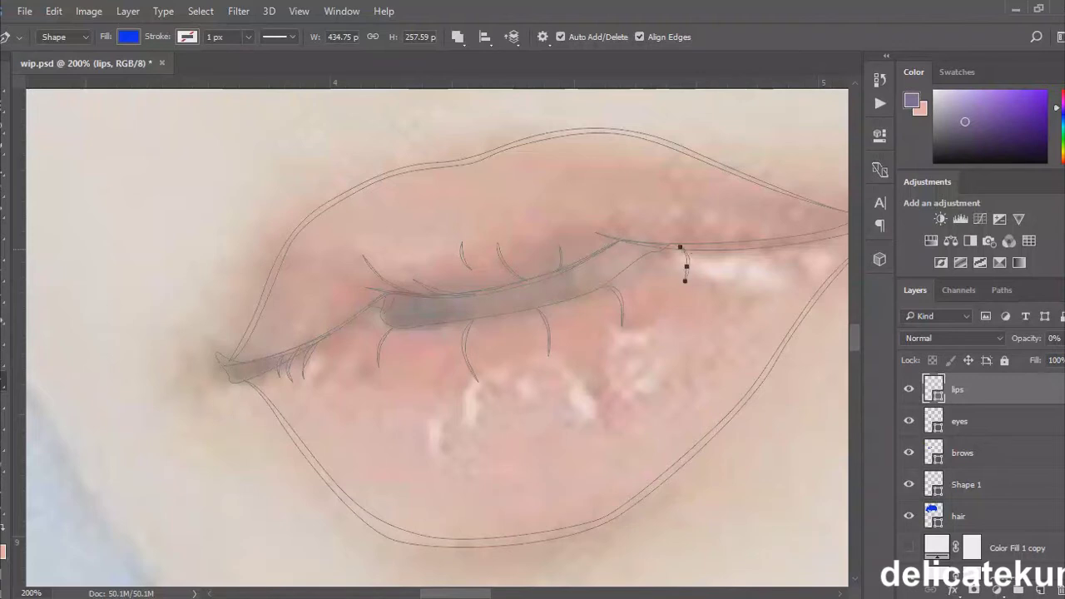
scroll(437, 333, "right", 3)
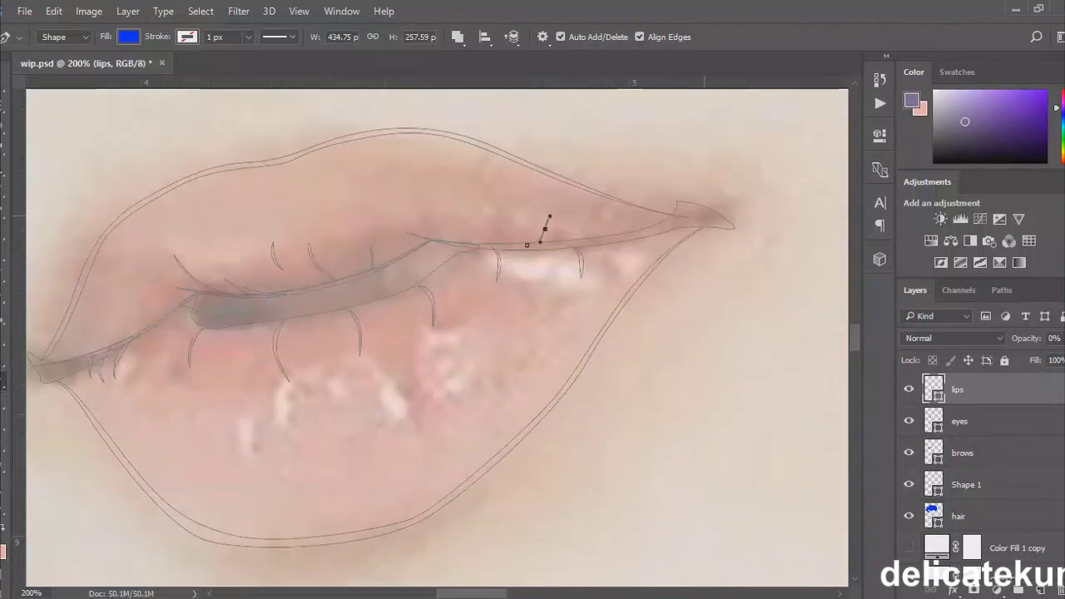
left_click(114, 327)
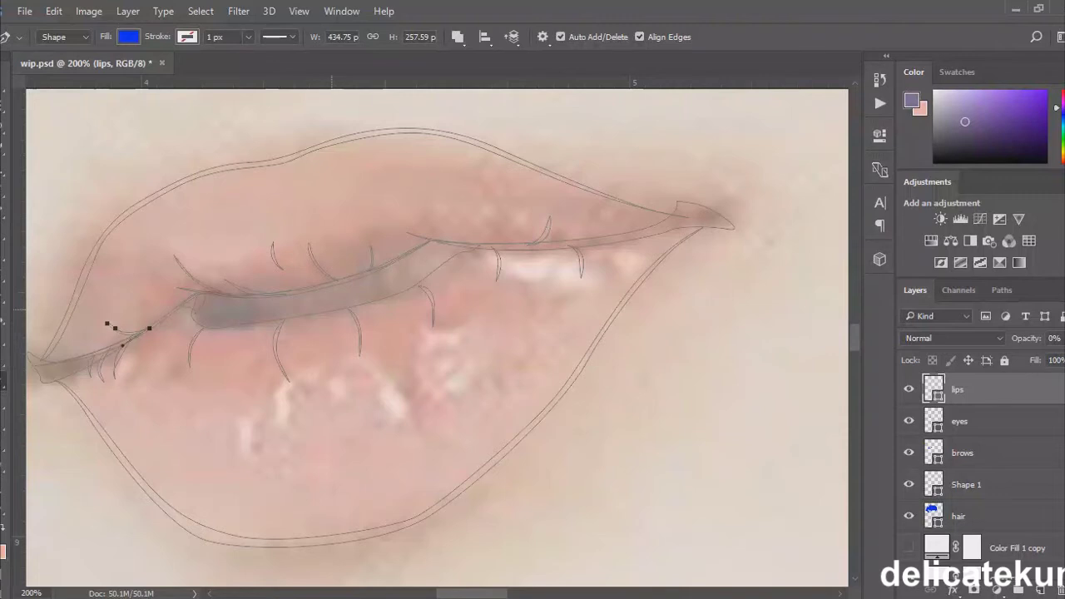
key("ctrl+minus")
key("ctrl+minus")
key("ctrl+minus")
key("ctrl+minus")
key("ctrl+minus")
key("ctrl+minus")
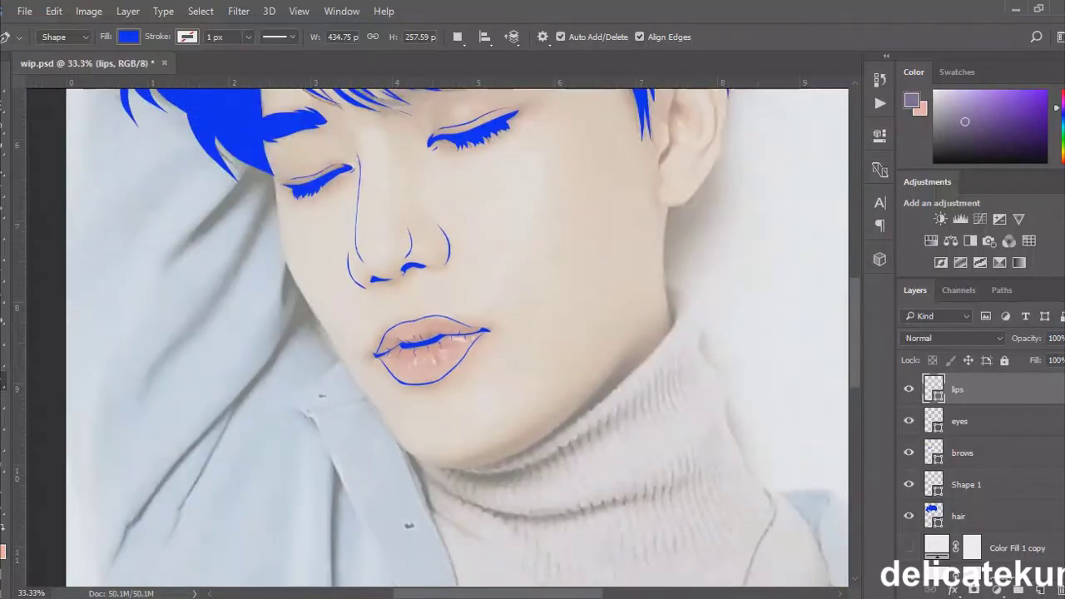
- Adjust the lip outline's anchors and handles to thicken the upper lip near its near corner and reshape the lower lip's curve
key("ctrl+plus")
key("ctrl+plus")
key("ctrl+plus")
key("ctrl+plus")
key("ctrl+plus")
key("ctrl+plus")
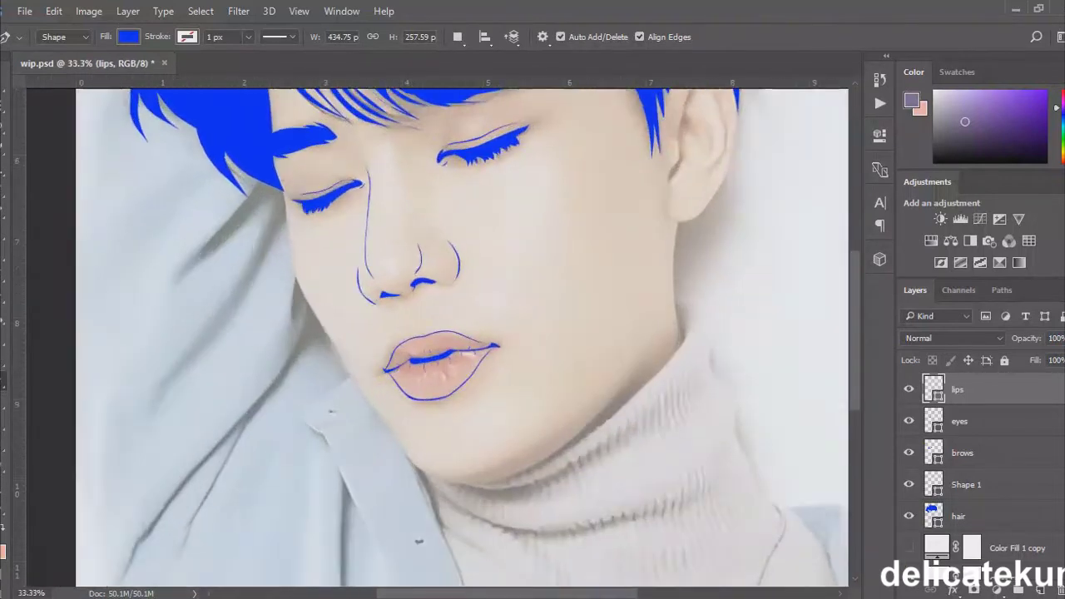
key("v")
key("p")
left_click(957, 390)
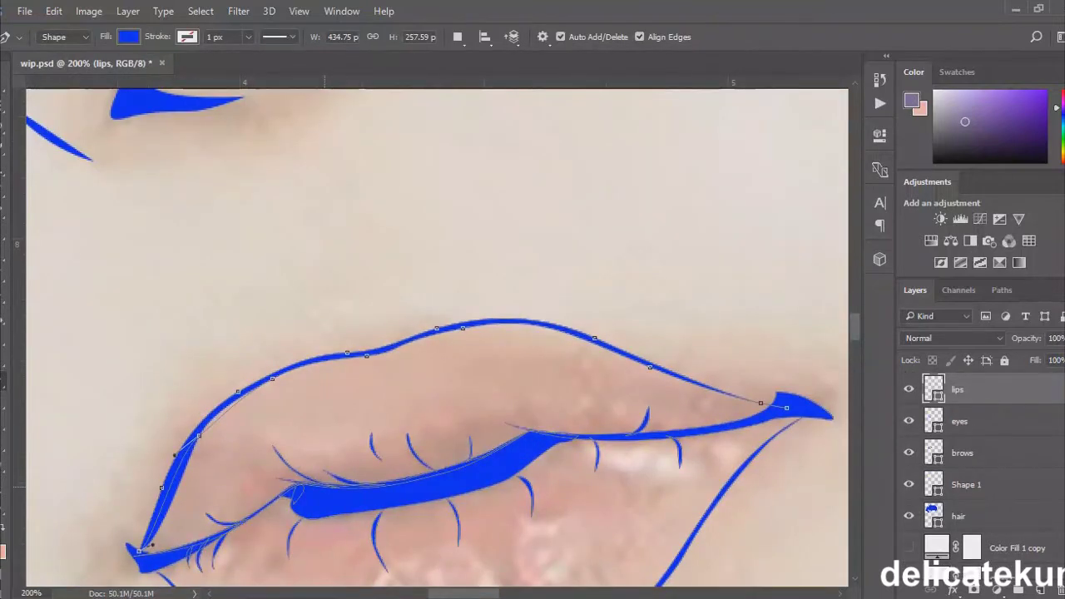
key("ctrl+minus")
left_click(548, 462)
left_click_drag(513, 505, 469, 536)
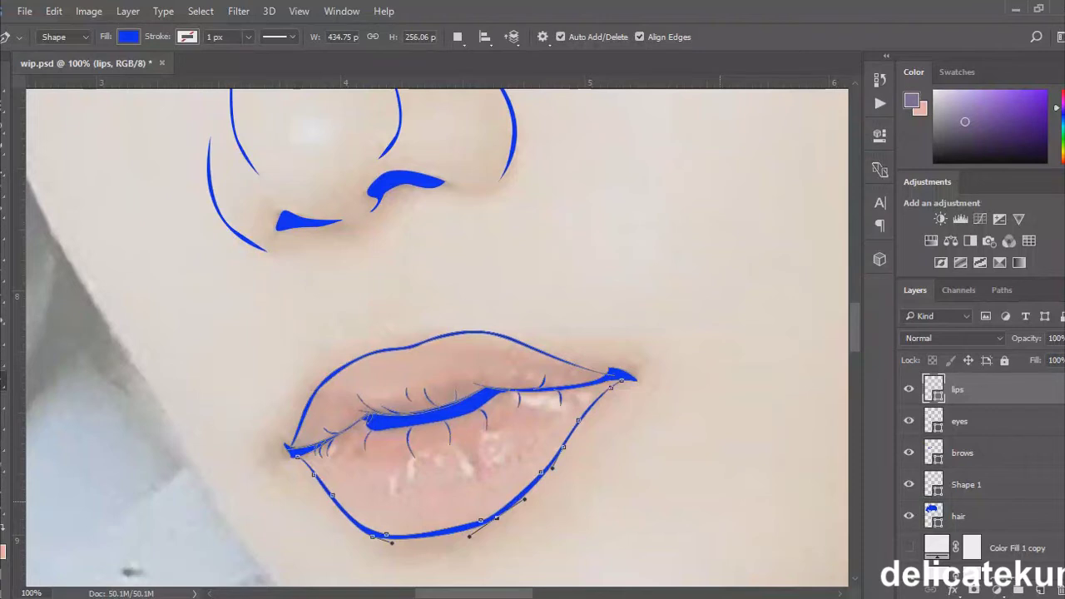
- Show the Color Fill 1 copy layer to examine the line art without the photo, then hide it again
key("ctrl+minus")
key("ctrl+minus")
key("ctrl+minus")
key("ctrl+minus")
key("ctrl+minus")
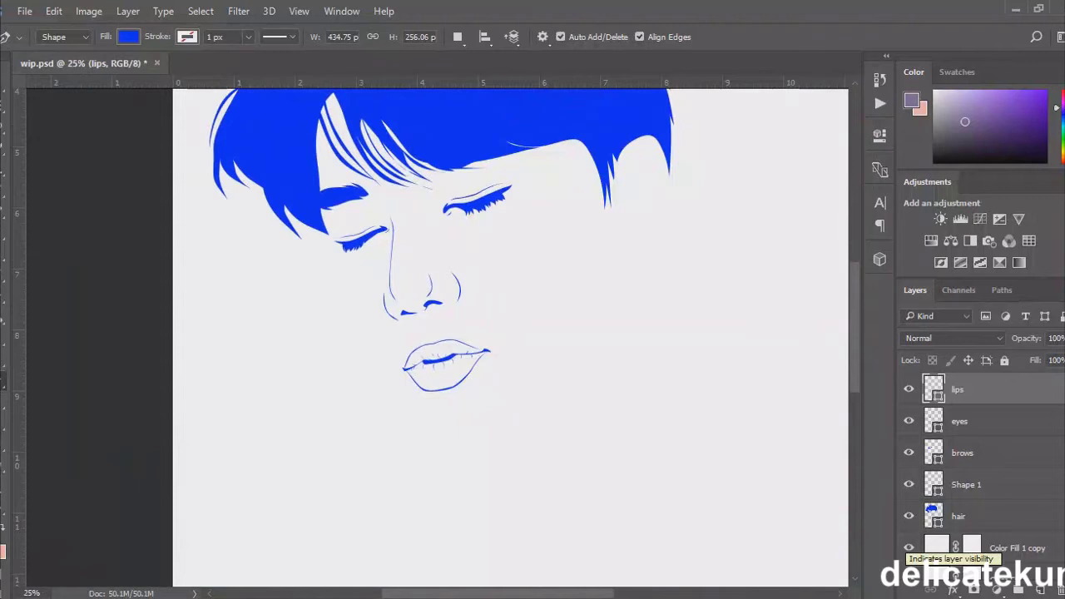
key("ctrl+plus")
key("ctrl+plus")
key("ctrl+plus")
key("ctrl+plus")
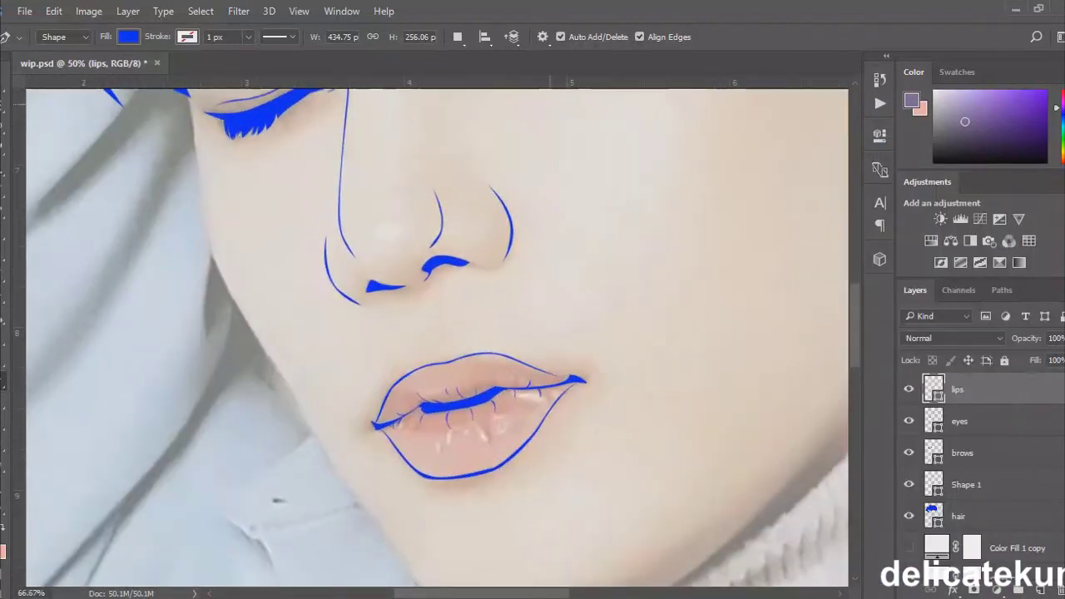
- Draw a tapered shape about 210 px wide along the bottom curve of the lower lip outline to thicken it
key("ctrl+plus")
left_click(403, 397)
left_click_drag(448, 408, 575, 366)
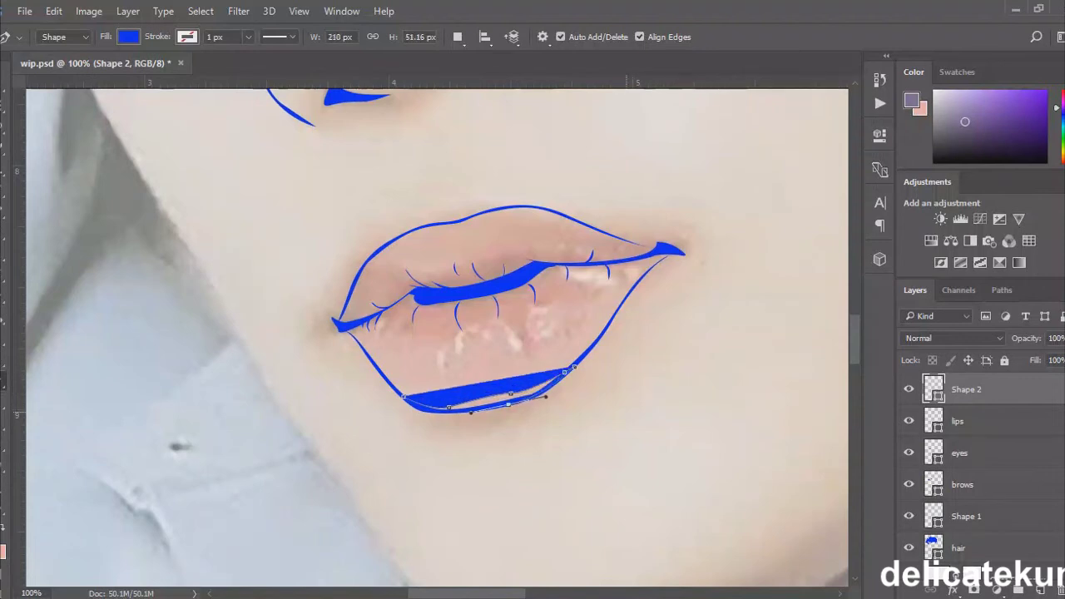
key("Escape")
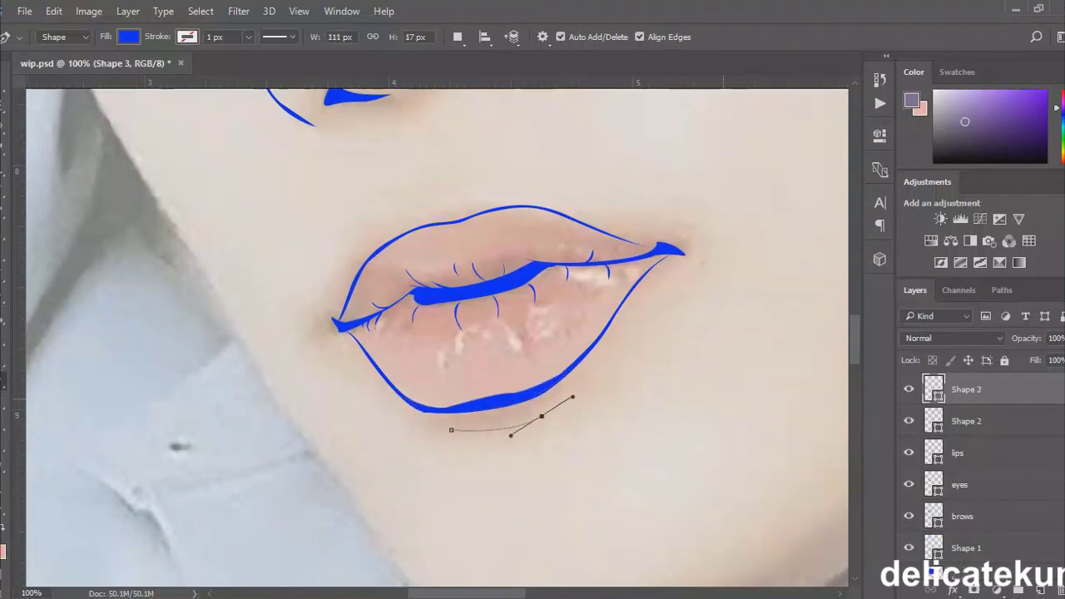
left_click(434, 424)
key("ctrl+z")
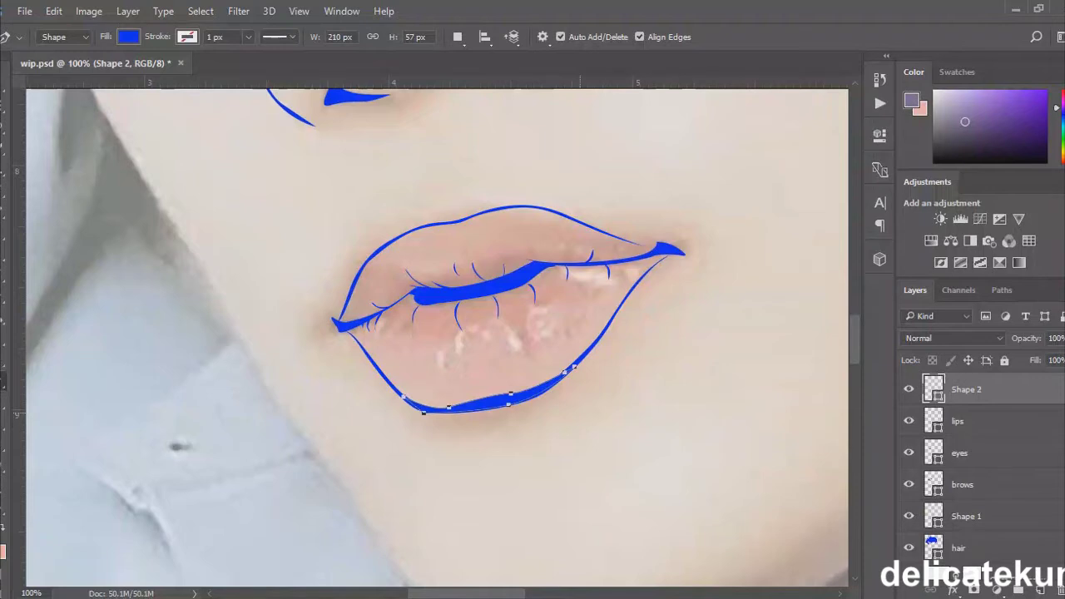
- Merge the lower lip's thickening shape into the lips layer
key("ctrl+e")
key("ctrl+z")
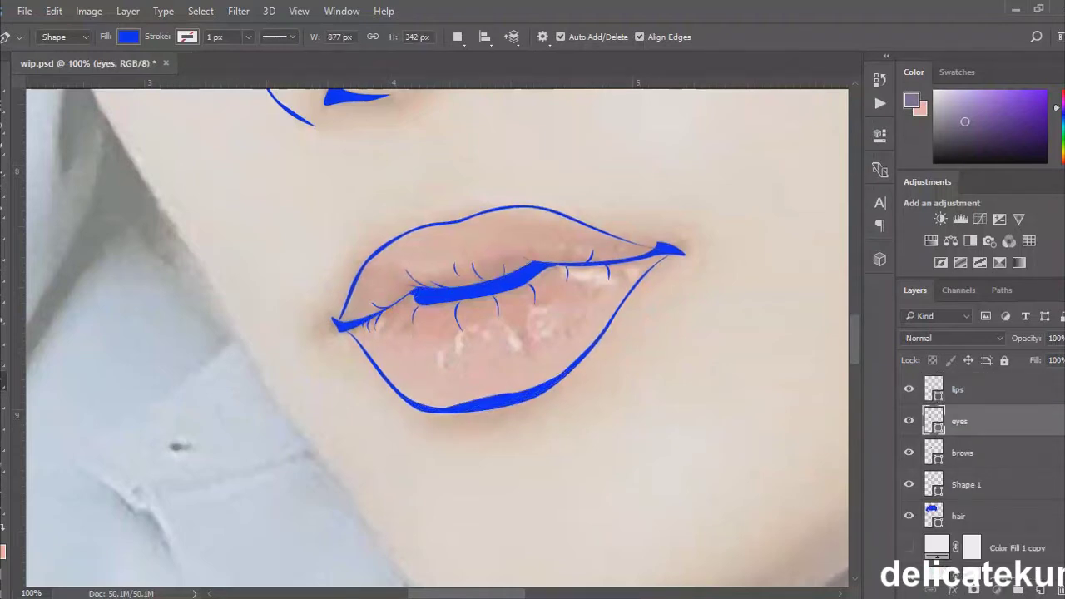
key("ctrl+e")
key("ctrl+0")
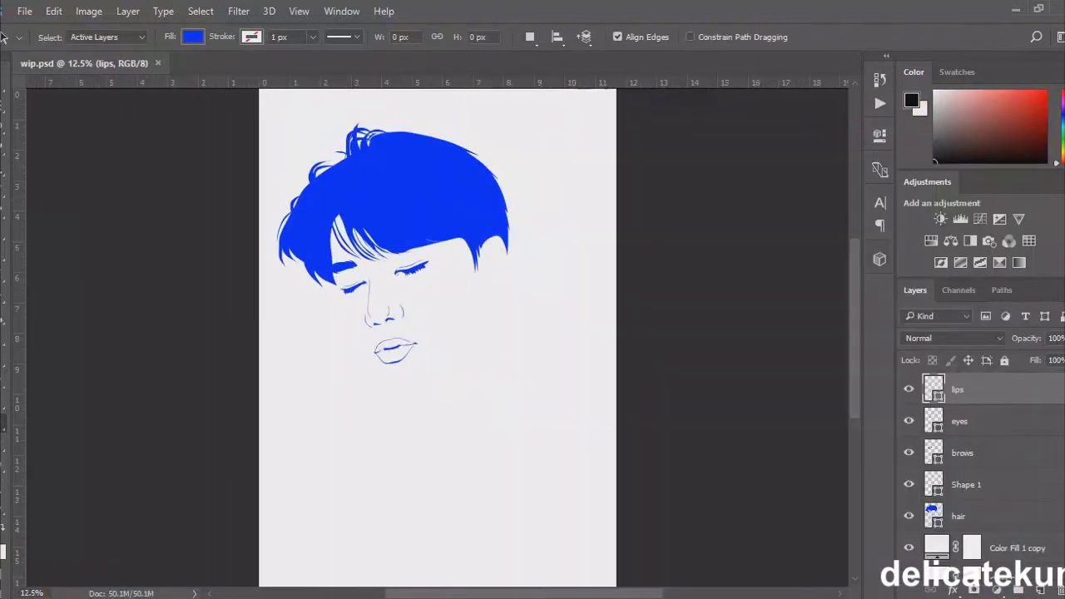
- Refine the anchors and handles along the inner edge of the lower lip's thickened curve
key("ctrl+plus")
key("ctrl+plus")
key("ctrl+plus")
key("ctrl+plus")
key("ctrl+plus")
key("ctrl+plus")
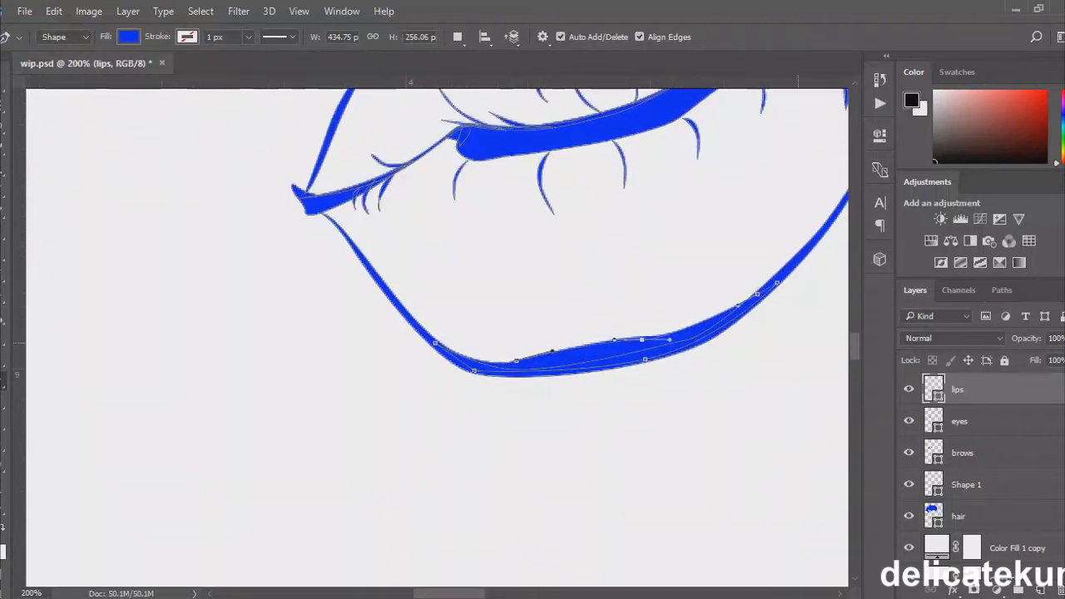
key("ctrl+minus")
key("ctrl+minus")
key("ctrl+minus")
key("ctrl+plus")
- Hide the Color Fill 1 copy layer and add a new empty layer above the lips layer
left_click(908, 547)
key("ctrl+minus")
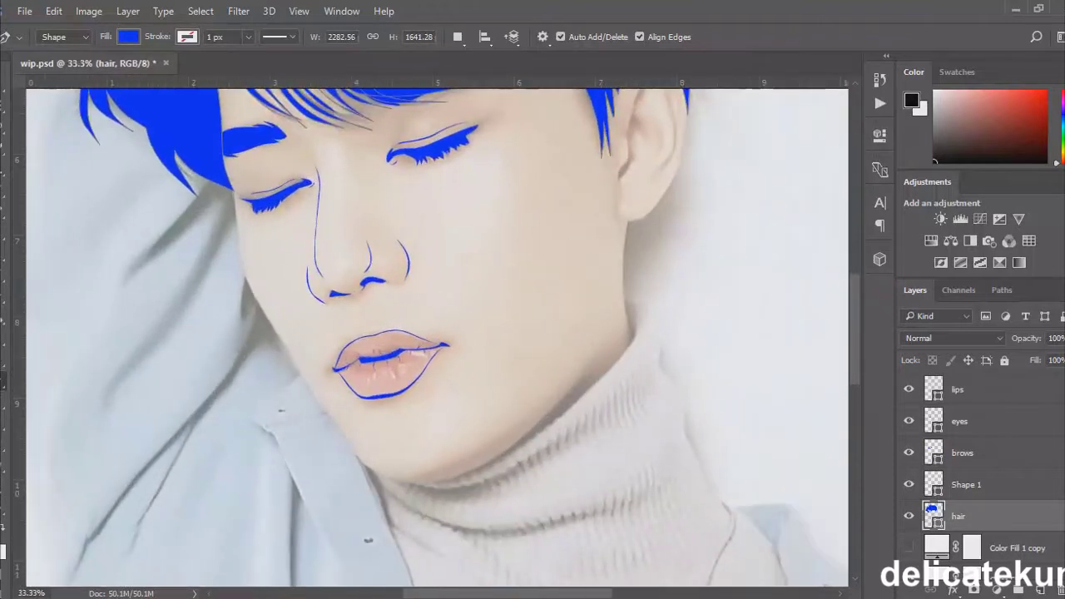
key("ctrl+shift+alt+n")
key("ctrl+plus")
scroll(437, 333, "up", 5)
key("ctrl+plus")
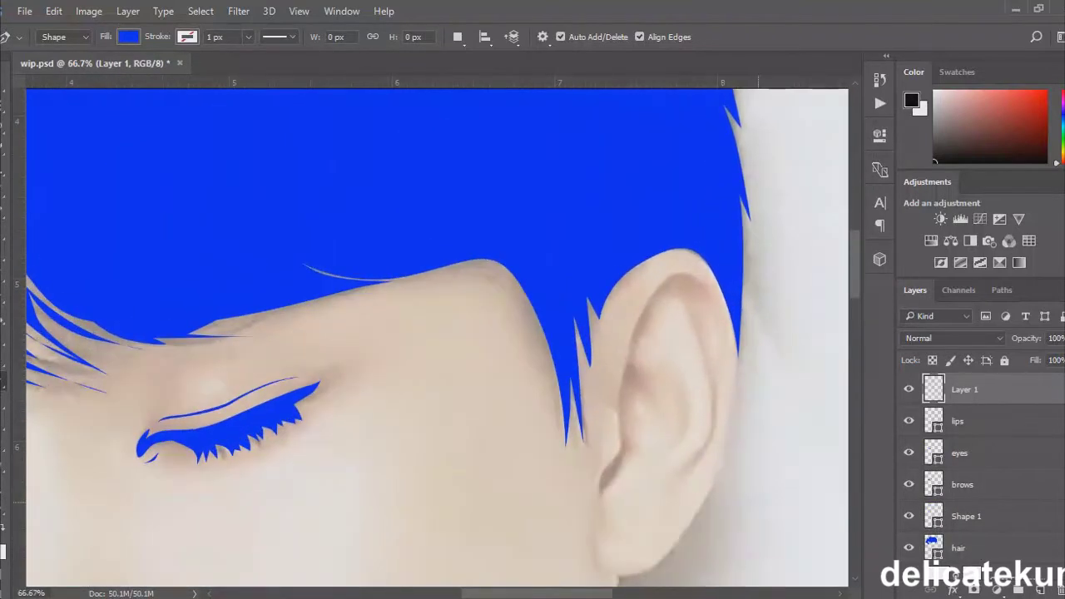
- Trace one edge of the ear's front inner contour from the lower notch up around the tragus, about 45 by 186 px
left_click(598, 503)
left_click(602, 470)
left_click_drag(619, 437, 620, 421)
left_click(609, 408)
key("ctrl+plus")
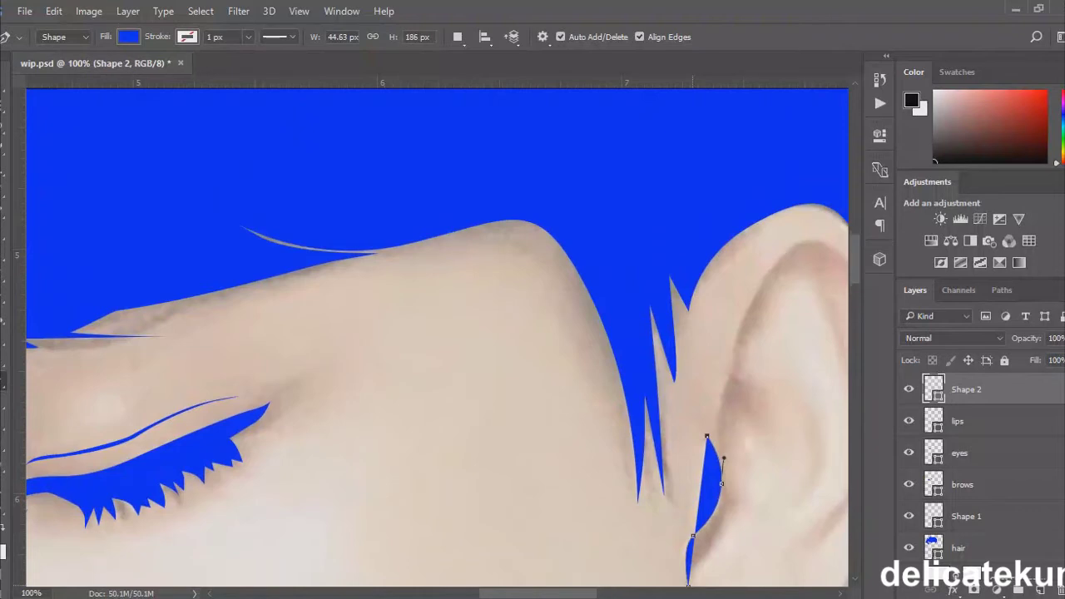
- Trace back down beside the tragus edge to close it as a thin tapered line and set Combine Shapes for the layer
key("ctrl+plus")
left_click_drag(635, 299, 626, 366)
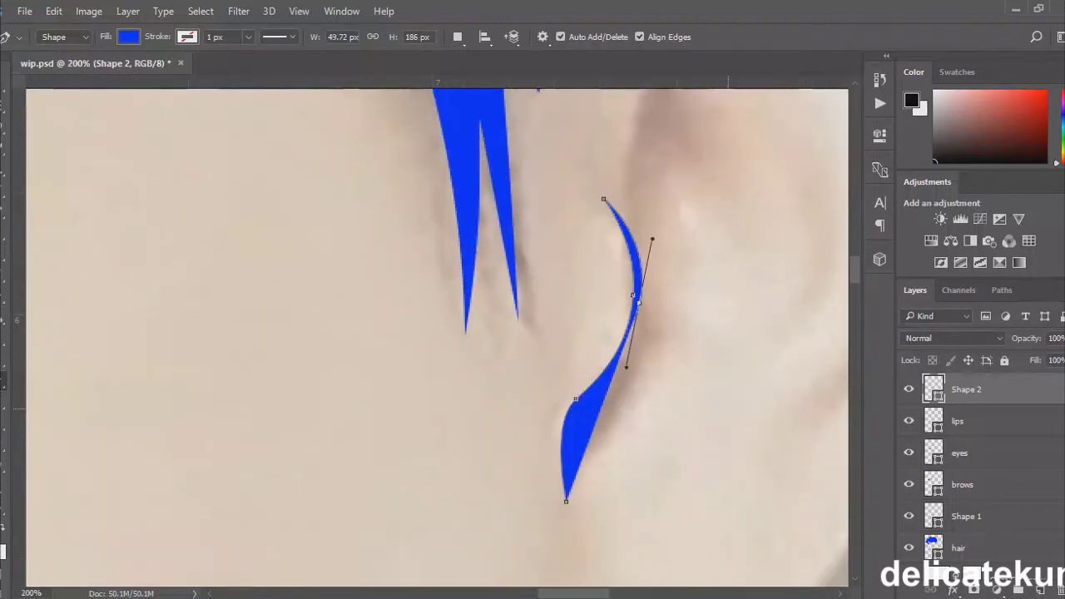
left_click_drag(576, 400, 569, 424)
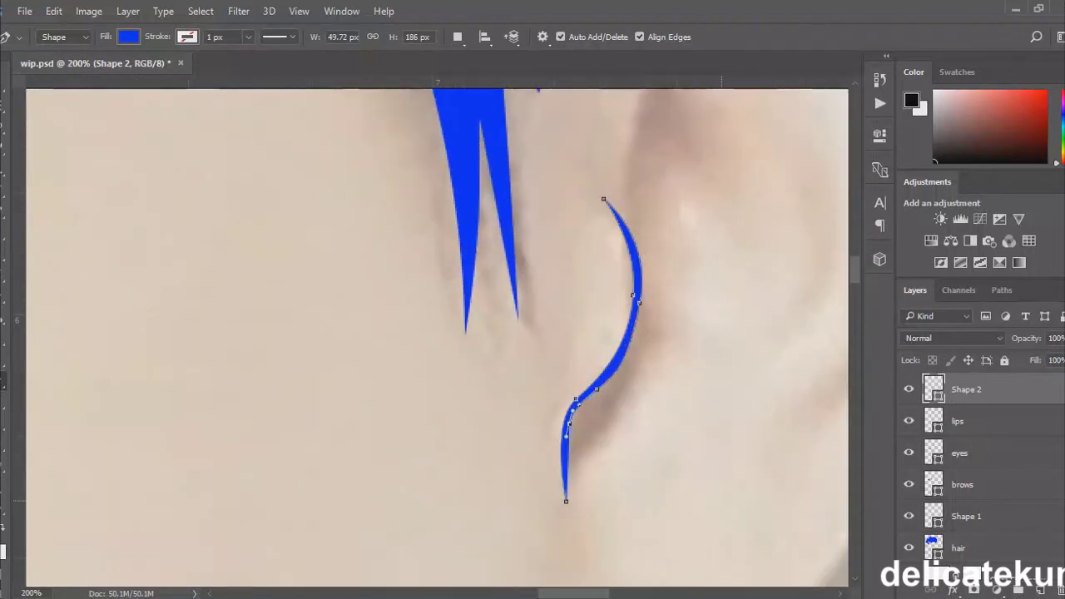
key("ctrl+plus")
key("ctrl+minus")
key("ctrl+minus")
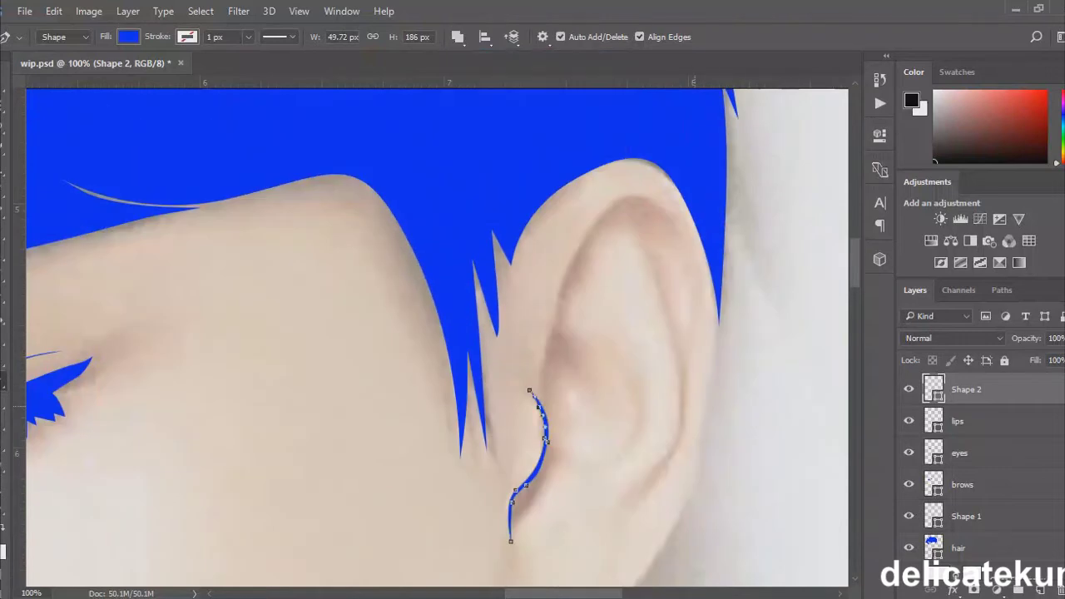
key("ctrl+plus")
key("ctrl+plus")
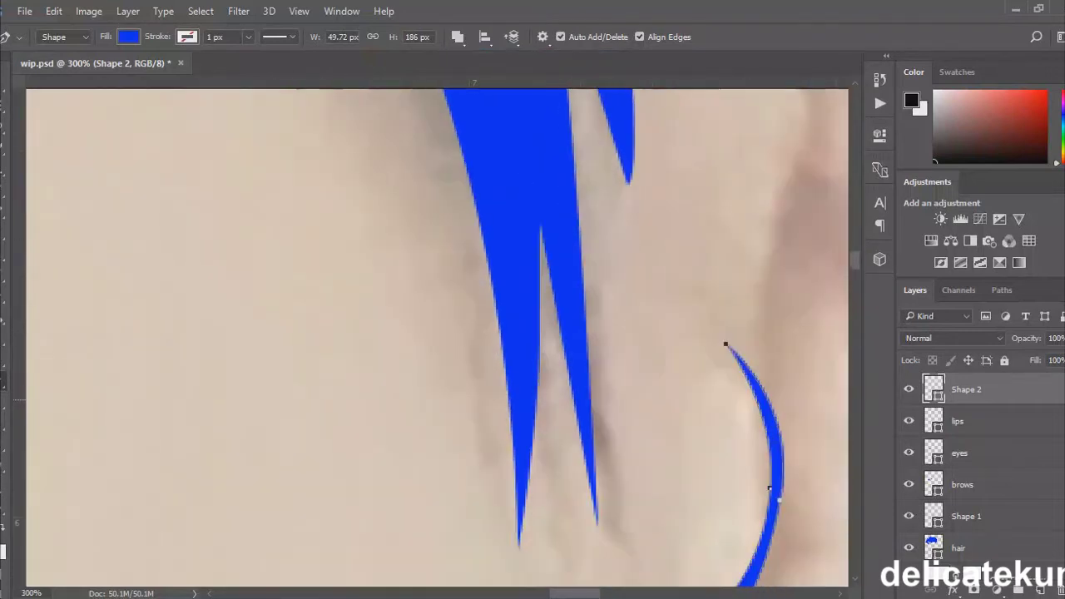
- Trace the first edge of the helix's inner rim from the tragus up over the ear's top and down its rear side
key("ctrl+minus")
key("ctrl+minus")
key("ctrl+minus")
left_click(530, 311)
left_click(535, 283)
left_click(565, 224)
left_click(586, 213)
left_click(597, 217)
left_click(609, 221)
left_click(628, 267)
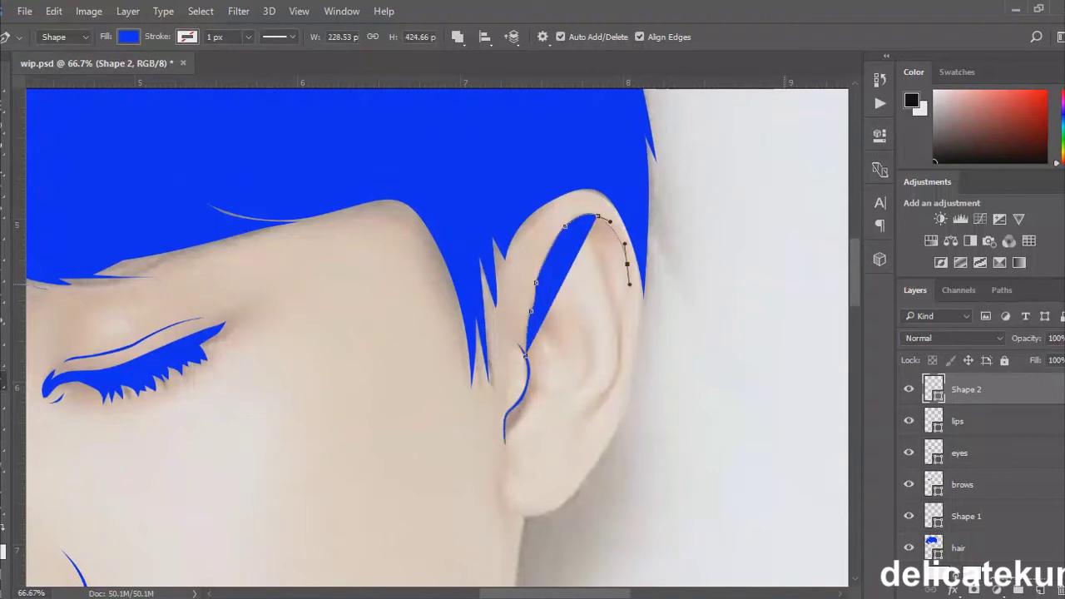
left_click(632, 288)
- Trace back just inside the helix rim to the tragus to close it as a thin tapered line
key("ctrl+plus")
key("ctrl+plus")
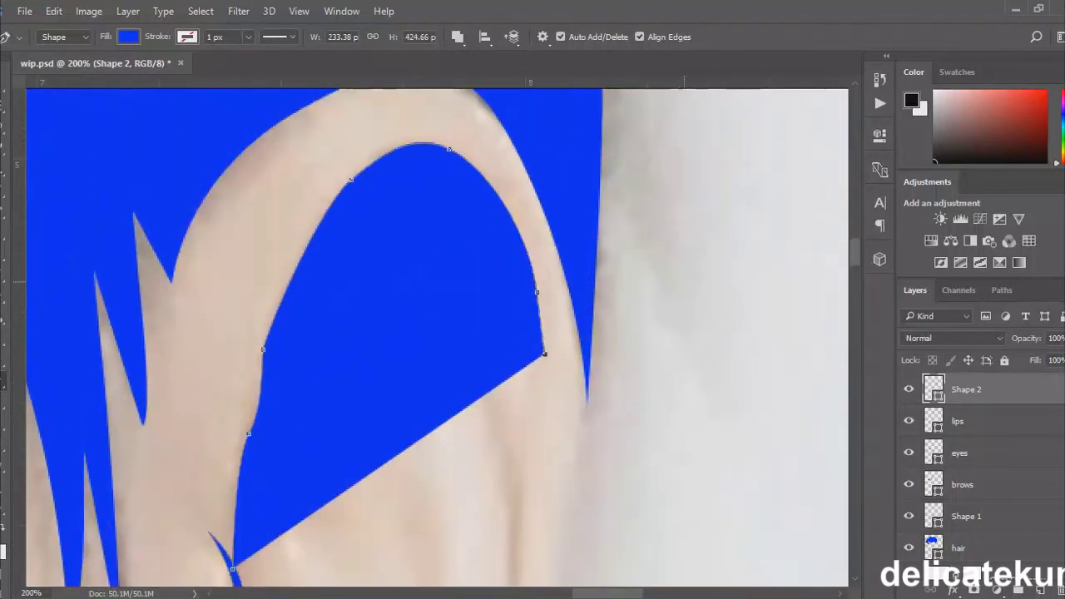
left_click(530, 283)
left_click_drag(472, 175, 370, 168)
left_click_drag(300, 275, 284, 310)
left_click_drag(261, 422, 257, 436)
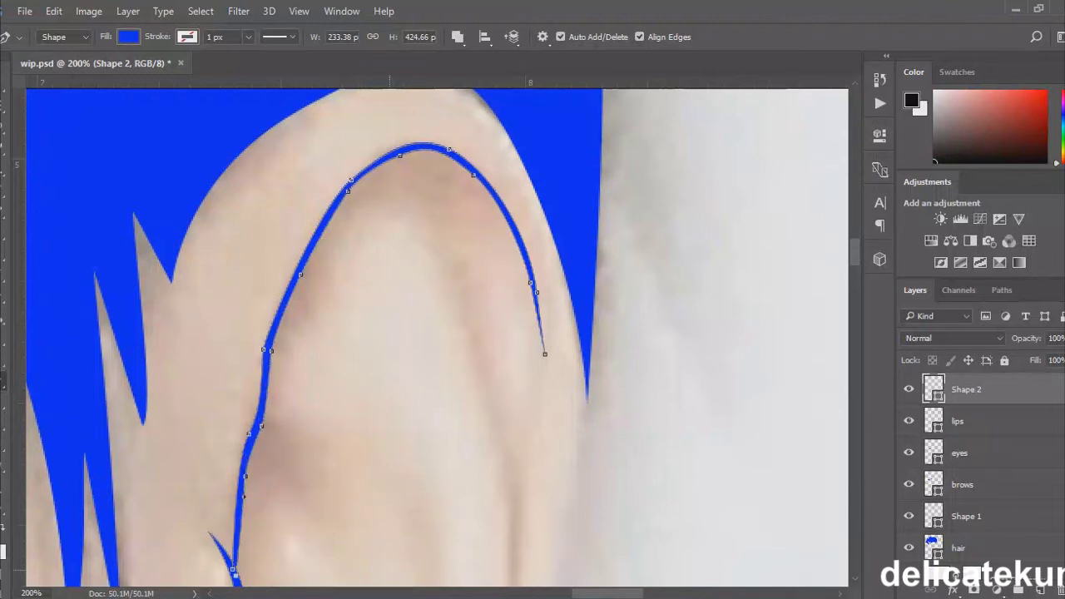
scroll(486, 347, "down", 3)
scroll(486, 347, "up", 1)
key("Return")
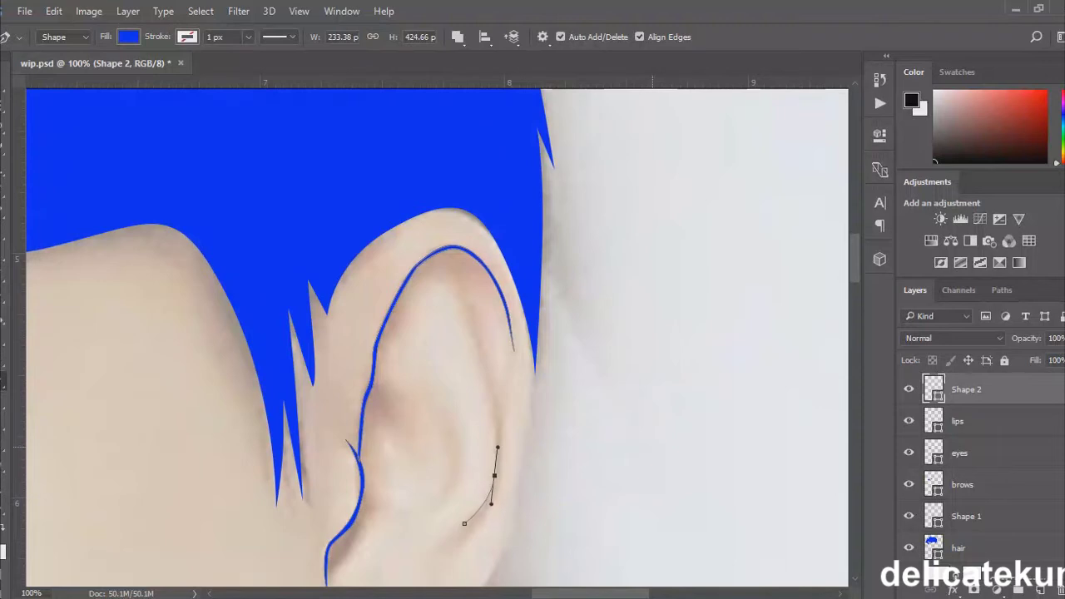
- Trace a short thin tapered curve along the lower part of the antihelix, inside the rear rim of the ear
left_click_drag(470, 385, 472, 387)
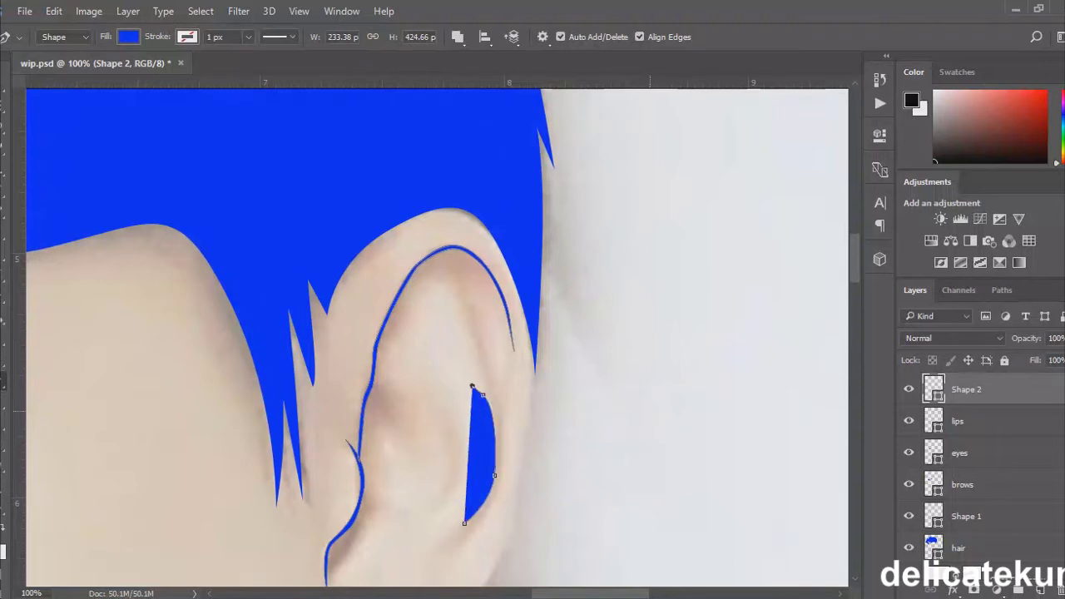
scroll(449, 474, "up", 2)
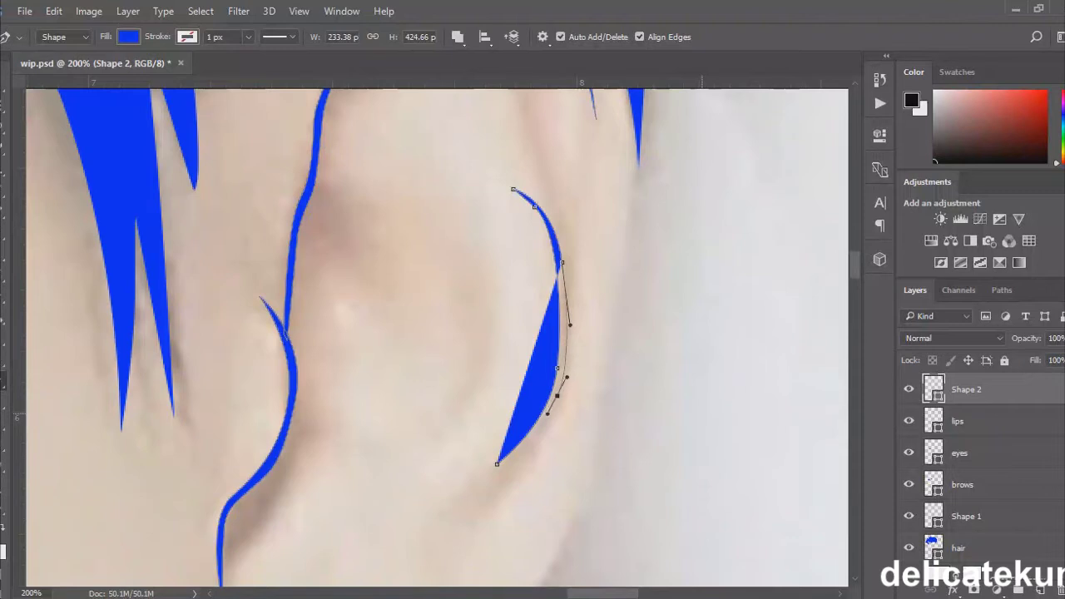
key("ctrl+minus")
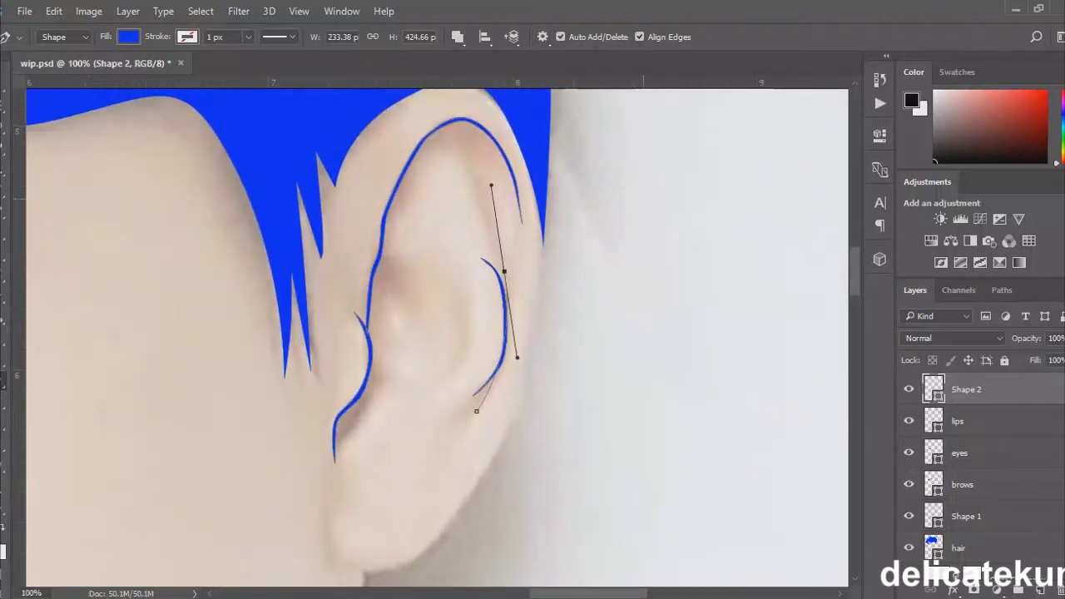
- Trace a long thin tapered line inside the ear, from beside the lower antihelix curve up to a hooked end beneath the top rim
left_click_drag(482, 198, 438, 153)
scroll(437, 183, "up", 1)
scroll(425, 323, "up", 4)
left_click(425, 323)
left_click_drag(486, 308, 526, 324)
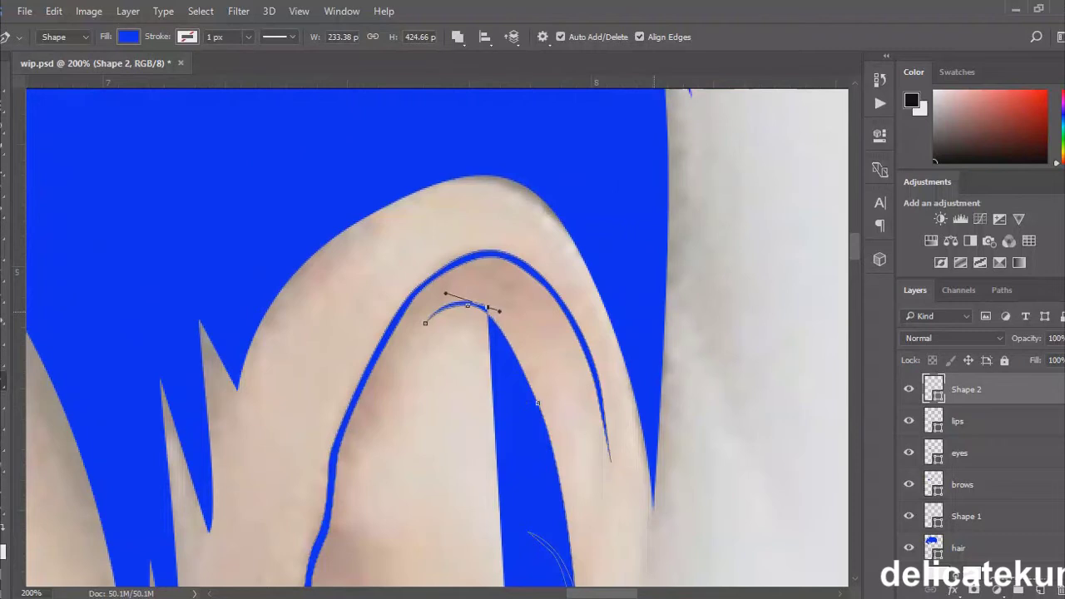
left_click_drag(558, 440, 570, 499)
scroll(570, 499, "down", 4)
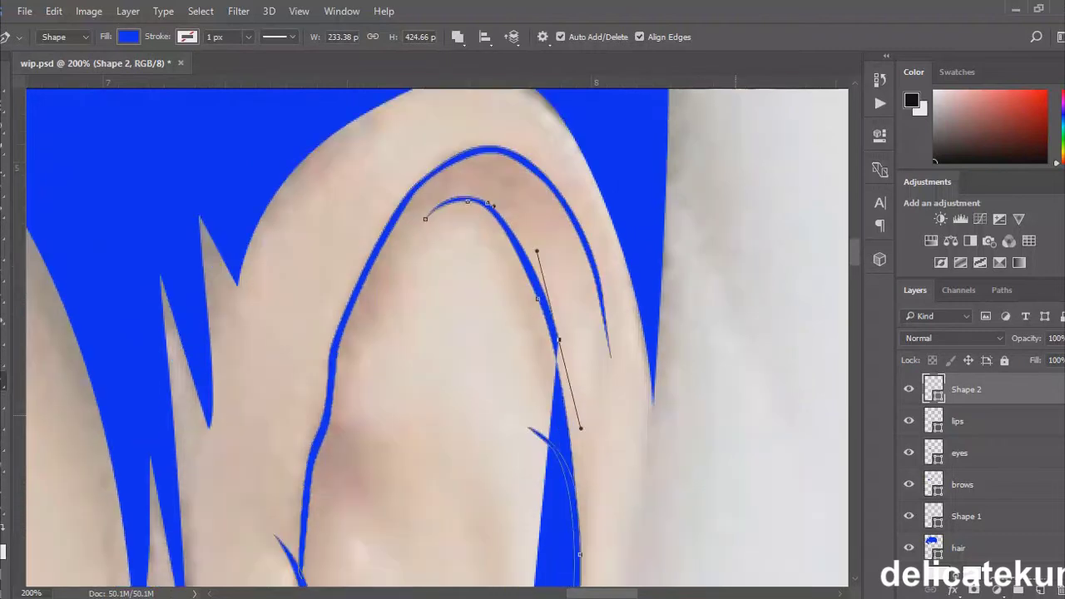
left_click_drag(584, 463, 587, 509)
scroll(588, 510, "down", 4)
left_click_drag(518, 504, 593, 447)
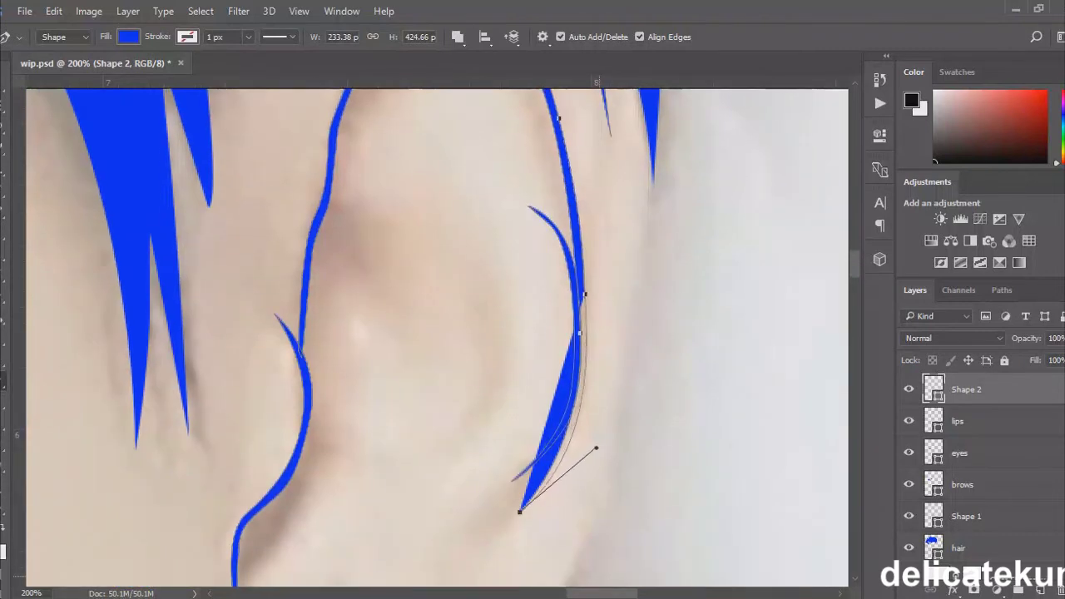
- Trace short tapered lines for the concha's rear rim, the small fold above the ear canal and the shadow beside the tragus notch
key("ctrl+minus")
key("ctrl+minus")
key("ctrl+plus")
left_click(495, 343)
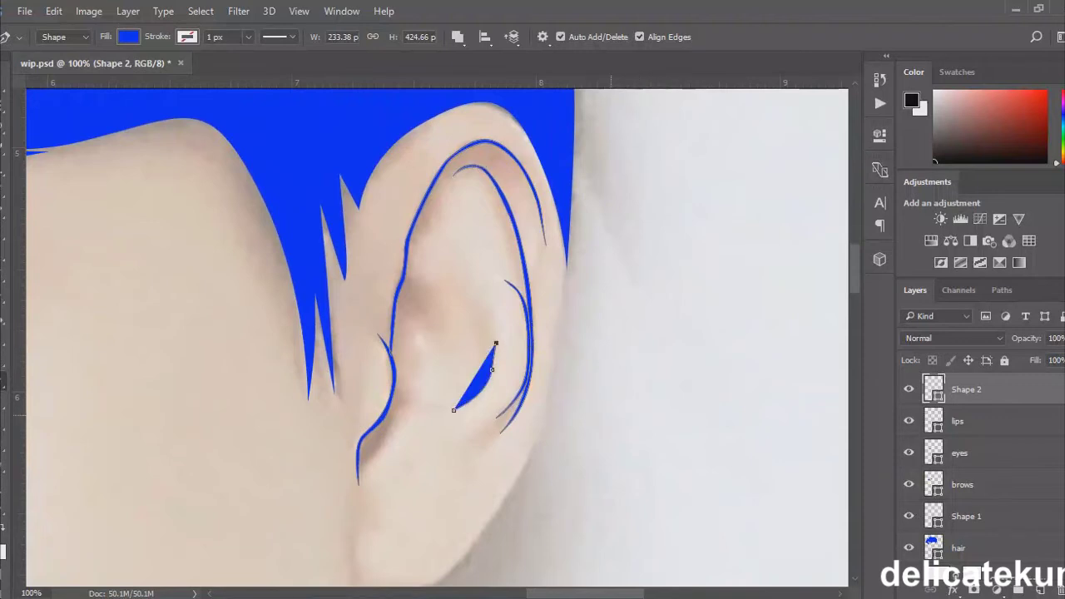
left_click_drag(504, 400, 491, 378)
left_click(432, 335)
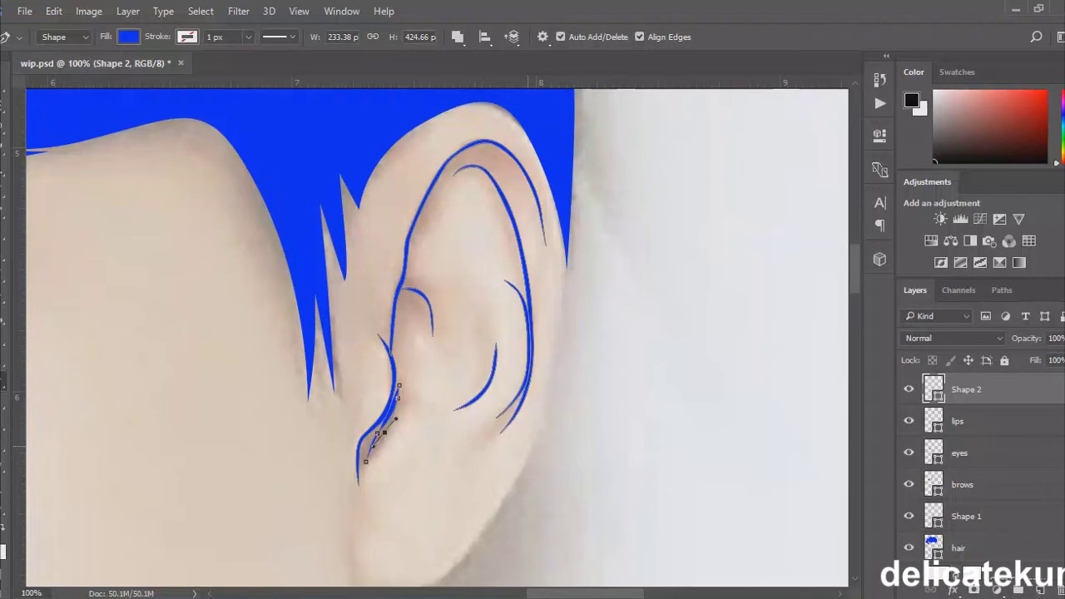
scroll(436, 337, "down", 1)
key("ctrl+minus")
key("ctrl+minus")
key("ctrl+minus")
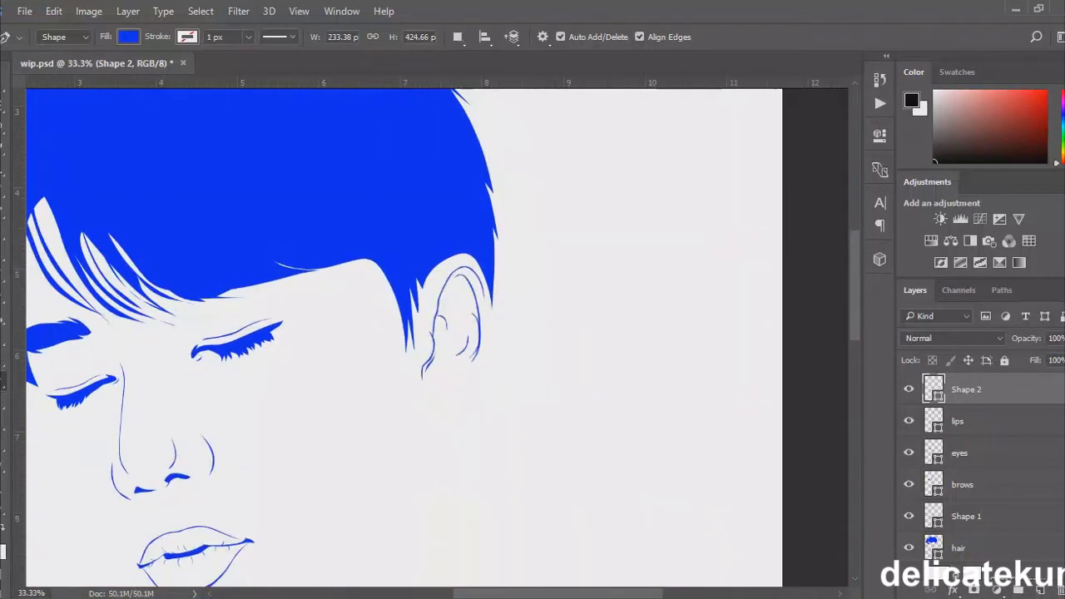
key("ctrl+minus")
key("ctrl+minus")
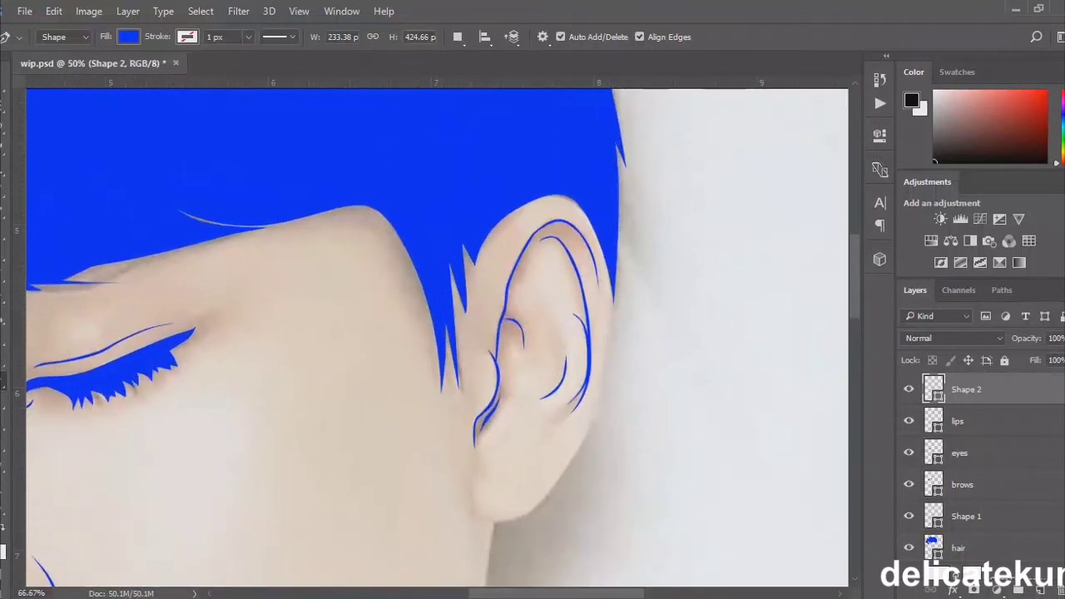
- Start a shape layer for the ear's outer edge below the hair, name it outline, and rename Shape 2 as ears
left_click(613, 274)
double_click(966, 390)
type("outline")
key("Tab")
type("ears")
key("Return")
- Trace the first edge of the ear's outer contour from the hair down around the lobe, about 242 by 451 px overall
left_click(608, 343)
left_click(596, 410)
left_click(555, 481)
left_click_drag(483, 517, 492, 528)
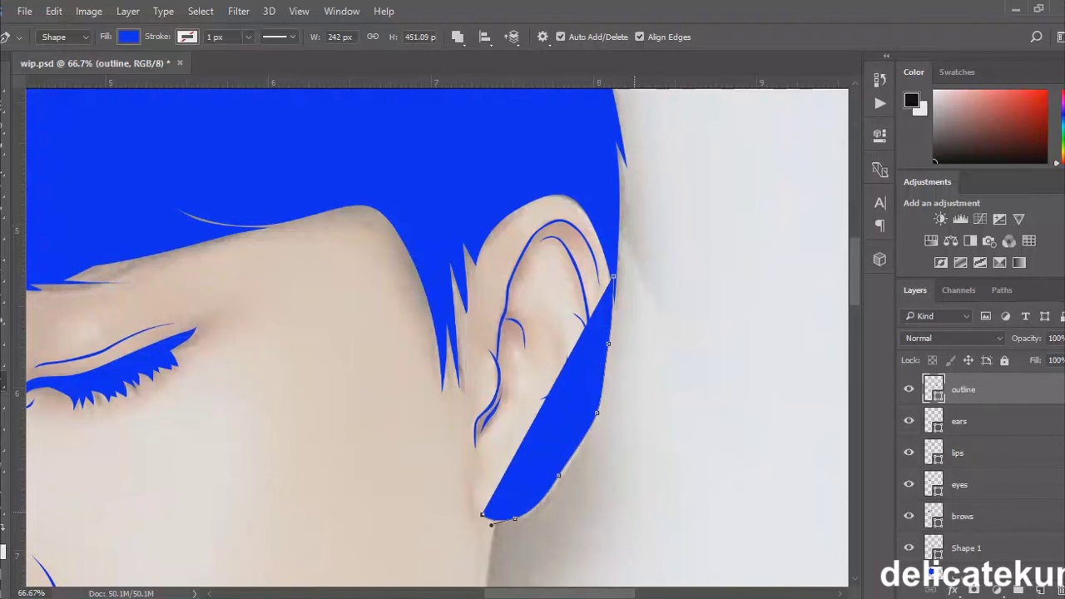
- Trace back along the lobe and up the ear's outer edge to the hair to close it as a thin tapered line
key("ctrl+plus")
scroll(437, 337, "down", 3)
left_click(606, 413)
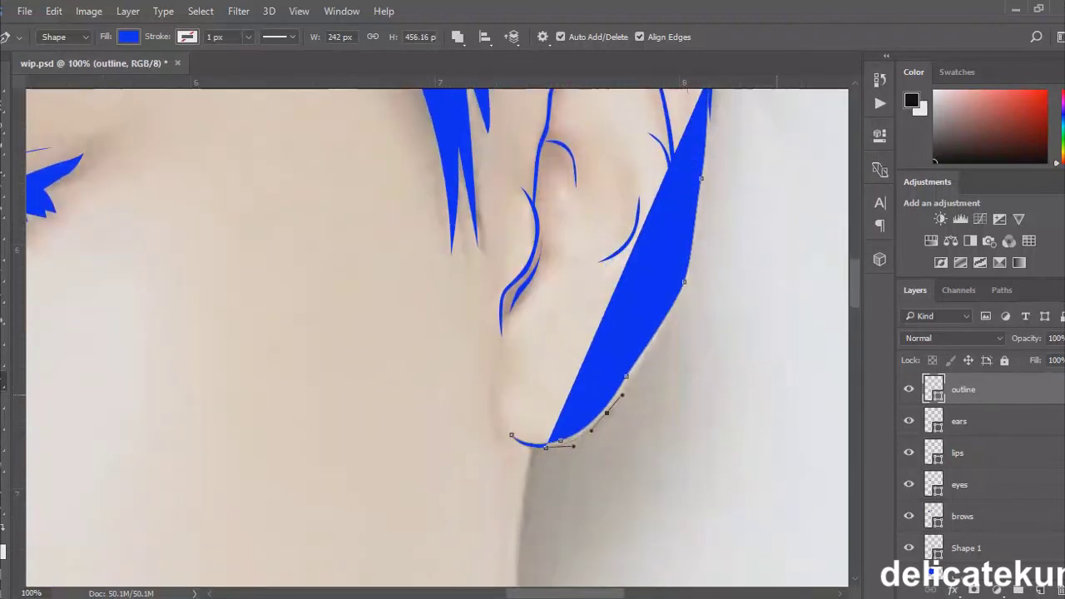
left_click(637, 368)
left_click(671, 318)
left_click(682, 301)
left_click_drag(694, 254, 697, 230)
scroll(437, 336, "up", 5)
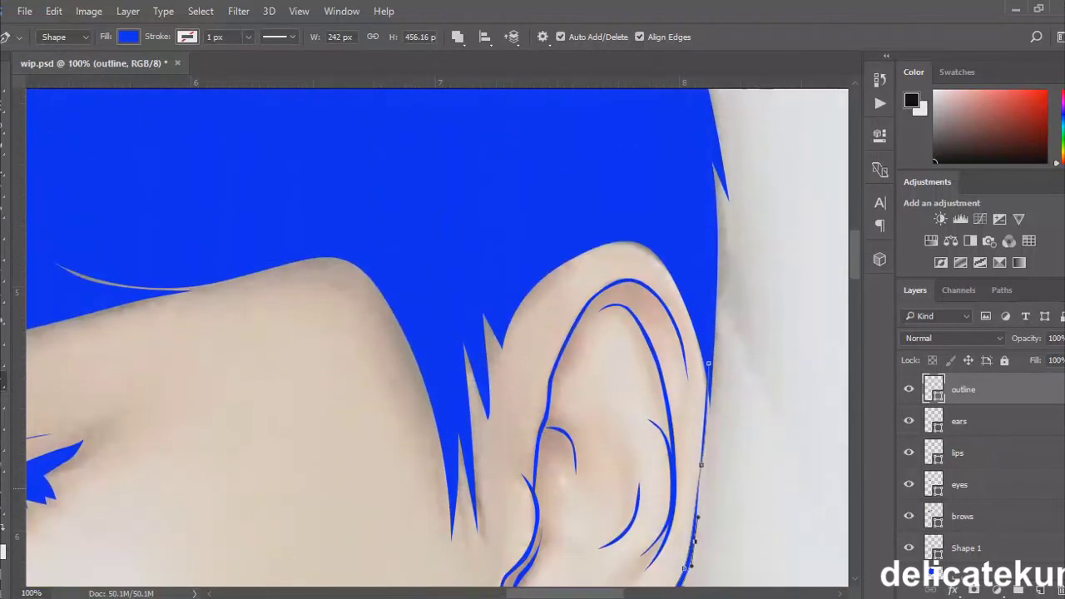
- Start a short line down the front edge of the earlobe, undoing and replacing the first attempt
key("ctrl+minus")
scroll(436, 336, "down", 2)
left_click(487, 345)
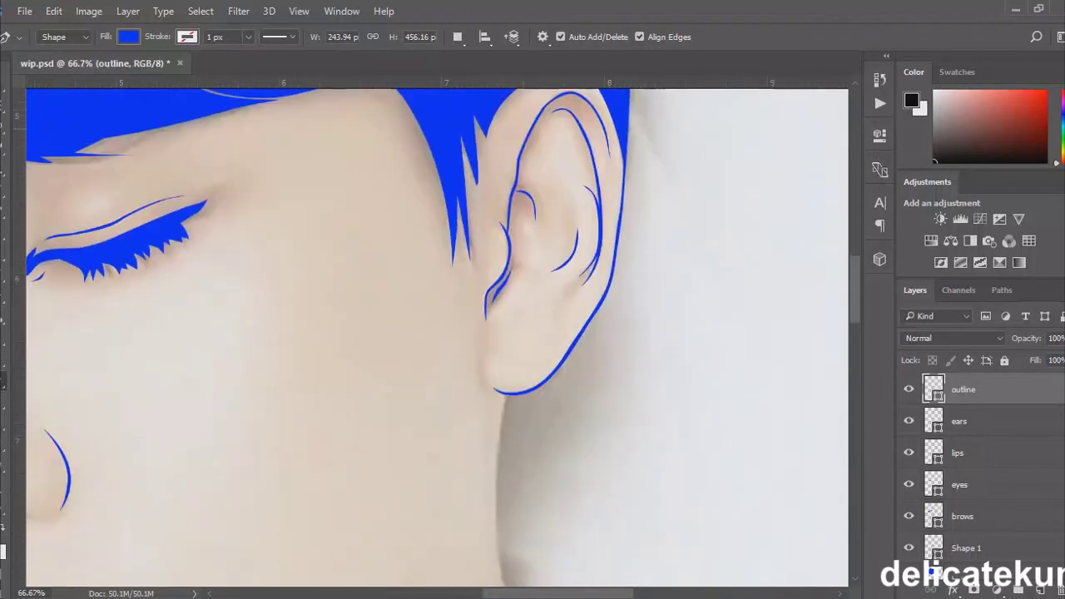
key("ctrl+z")
left_click(485, 383)
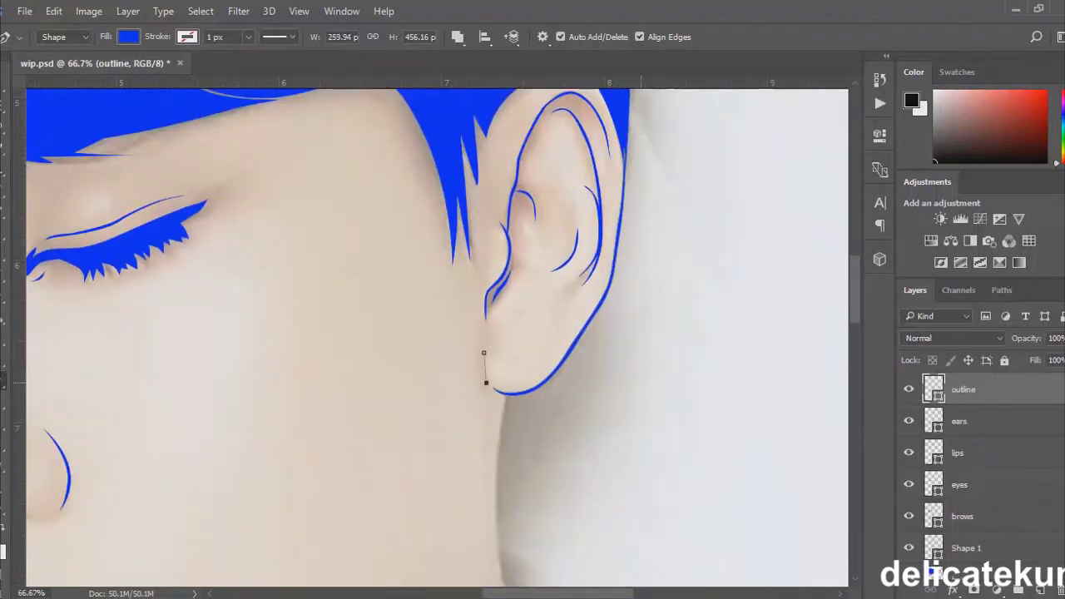
- Trace the first edge of the face contour from the hair tip at the temple down the cheek toward the chin
key("h")
left_click_drag(486, 384, 178, 321)
scroll(437, 337, "down", 5)
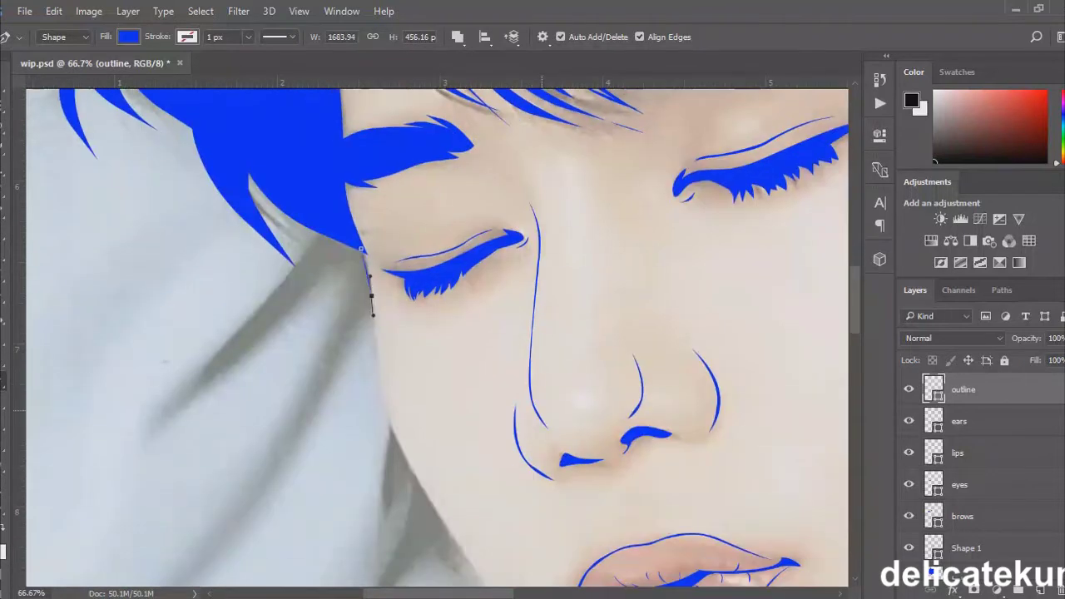
left_click(478, 425)
scroll(437, 337, "down", 4)
left_click_drag(528, 315, 542, 335)
left_click_drag(601, 410, 620, 439)
- Set the outline layer's opacity to 0% and continue the face contour around the chin and up the opposite jaw
scroll(620, 439, "right", 5)
left_click_drag(507, 474, 554, 486)
scroll(554, 486, "right", 5)
left_click_drag(390, 467, 425, 454)
key("0")
key("0")
left_click_drag(525, 378, 581, 333)
- Trace back beside the jaw, chin and cheek edge up to the temple to close the face contour as a thin line
key("ctrl+plus")
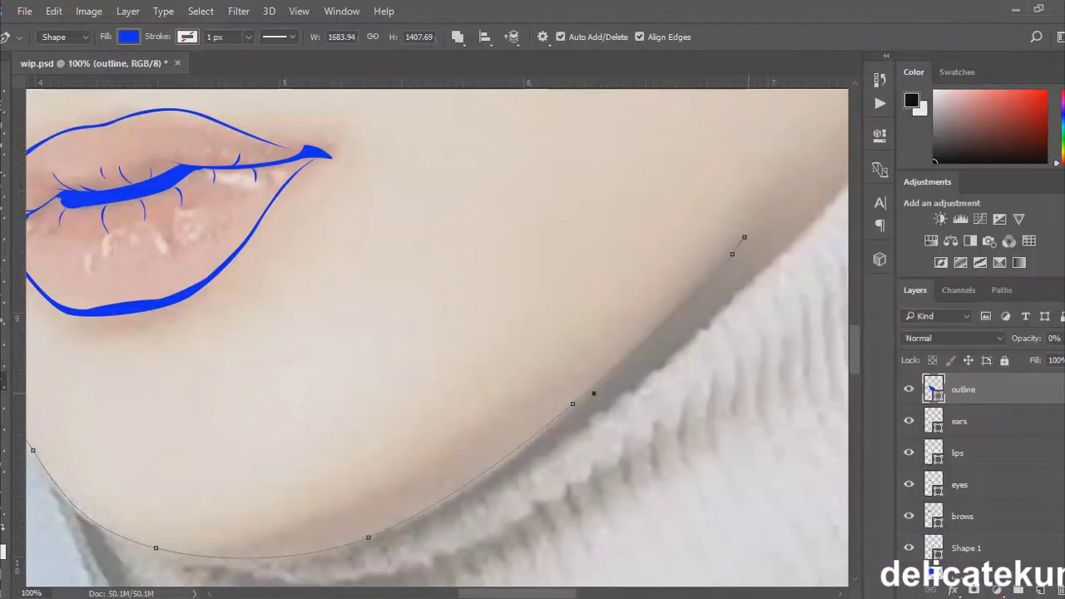
left_click(573, 403, "alt")
scroll(437, 333, "left", 5)
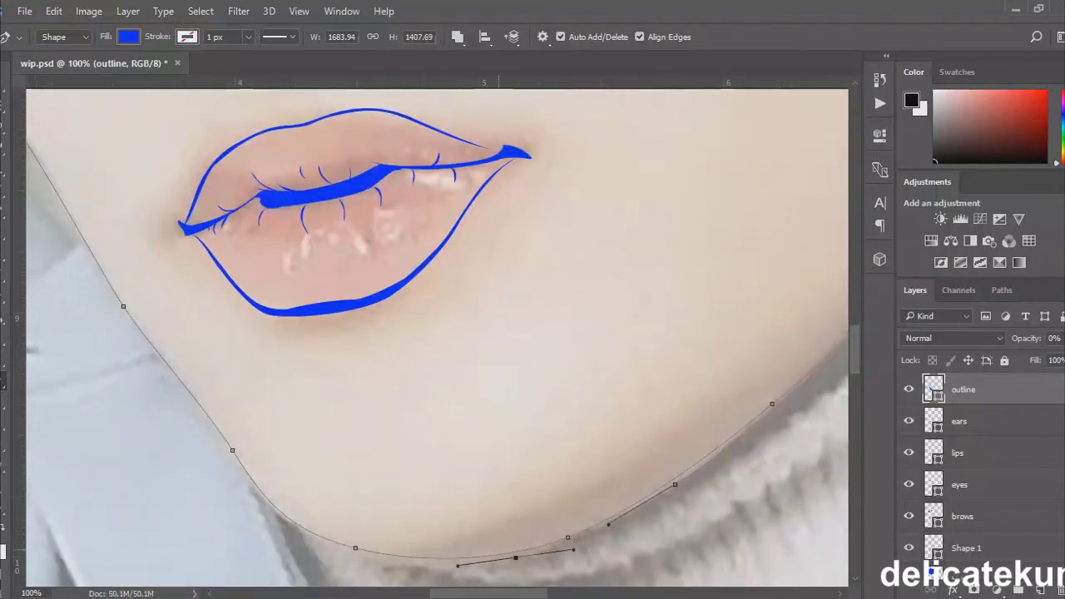
left_click_drag(331, 546, 466, 563)
left_click_drag(187, 397, 192, 402)
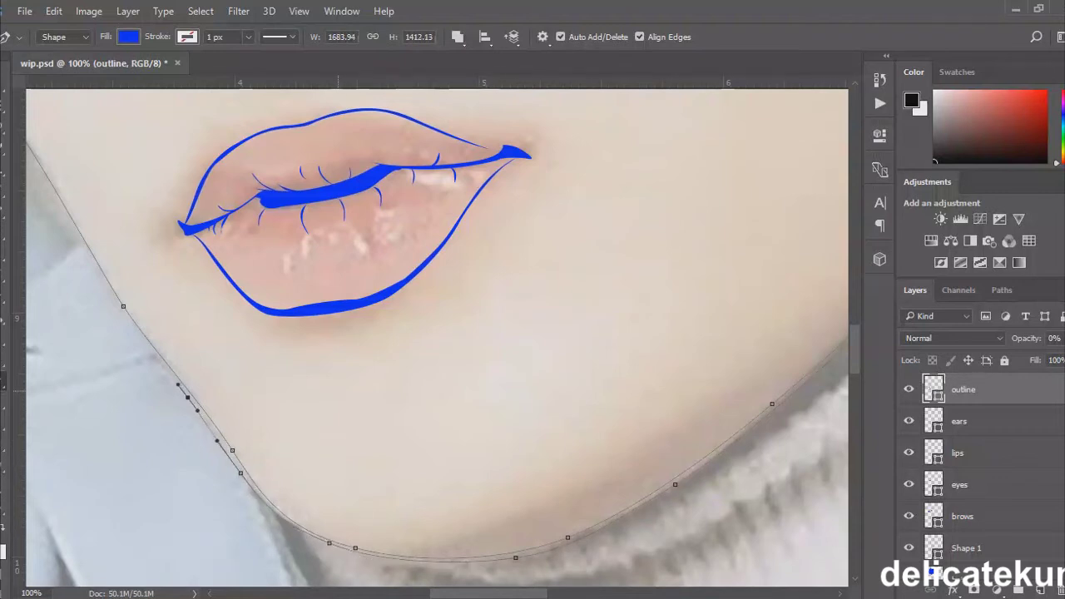
left_click_drag(374, 291, 630, 549)
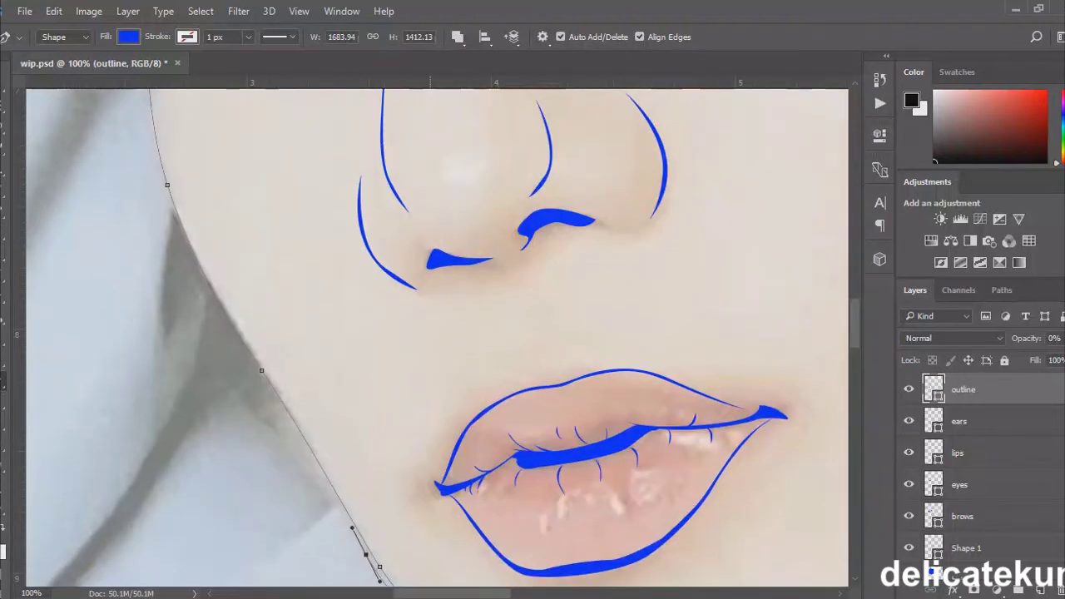
left_click_drag(264, 384, 275, 405)
scroll(437, 333, "up", 3)
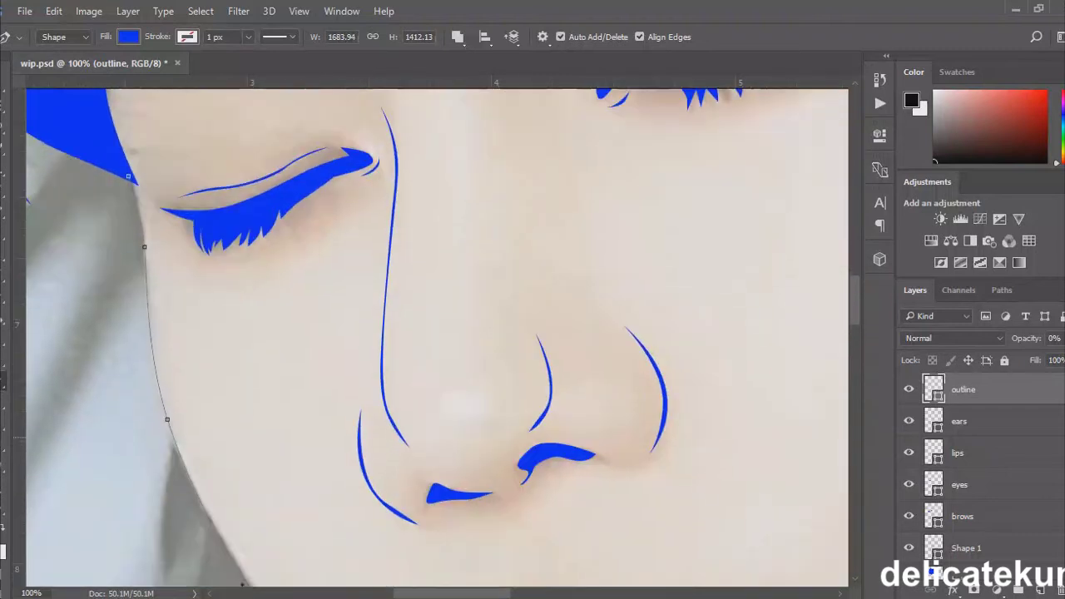
left_click_drag(142, 279, 141, 259)
- Restore the outline layer's full opacity and reshape the face contour's upper anchors and handles where it meets the hair
key("ctrl+minus")
key("ctrl+minus")
key("alt+bracketleft")
key("alt+bracketright")
key("ctrl+plus")
key("ctrl+plus")
key("ctrl+plus")
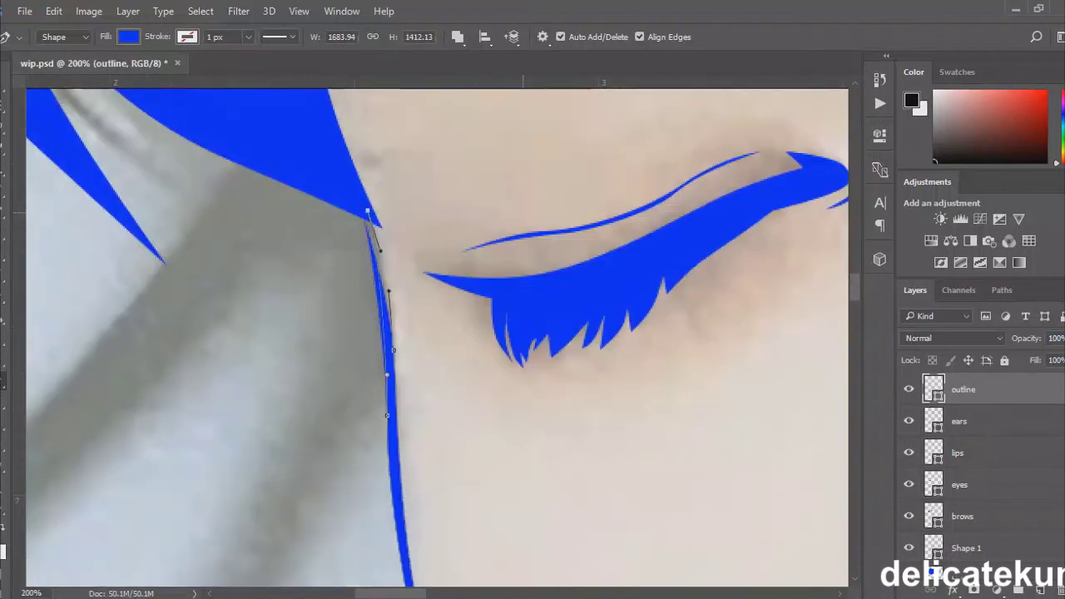
left_click_drag(382, 240, 366, 213)
left_click_drag(373, 287, 375, 250)
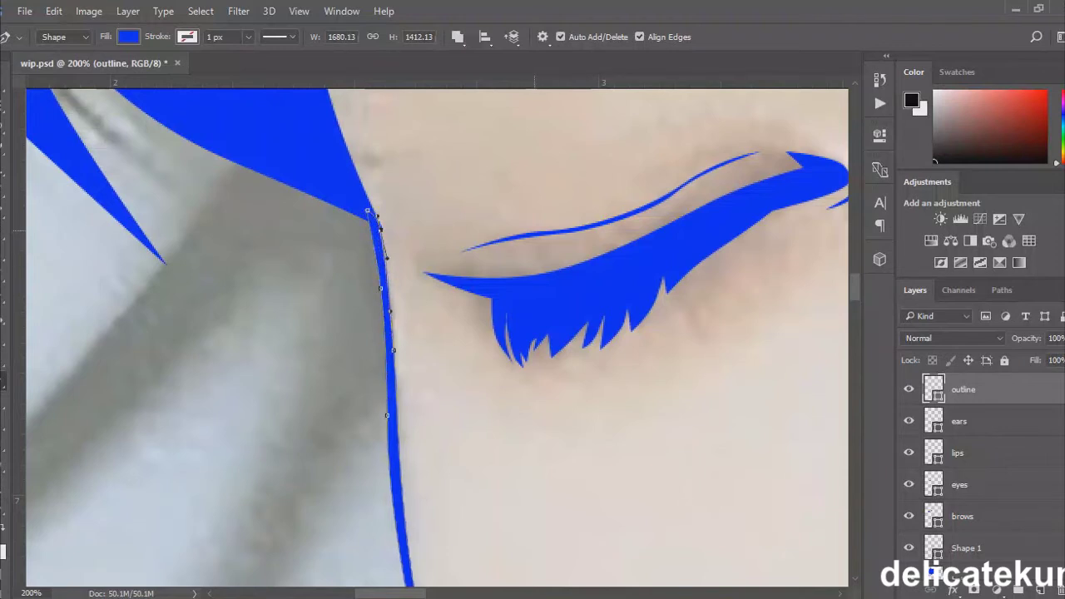
- Examine the whole portrait linework with the Color Fill 1 copy background shown and hidden
key("ctrl+minus")
key("ctrl+minus")
key("ctrl+minus")
key("ctrl+minus")
key("ctrl+minus")
key("ctrl+minus")
key("ctrl+minus")
scroll(981, 466, "down", 3)
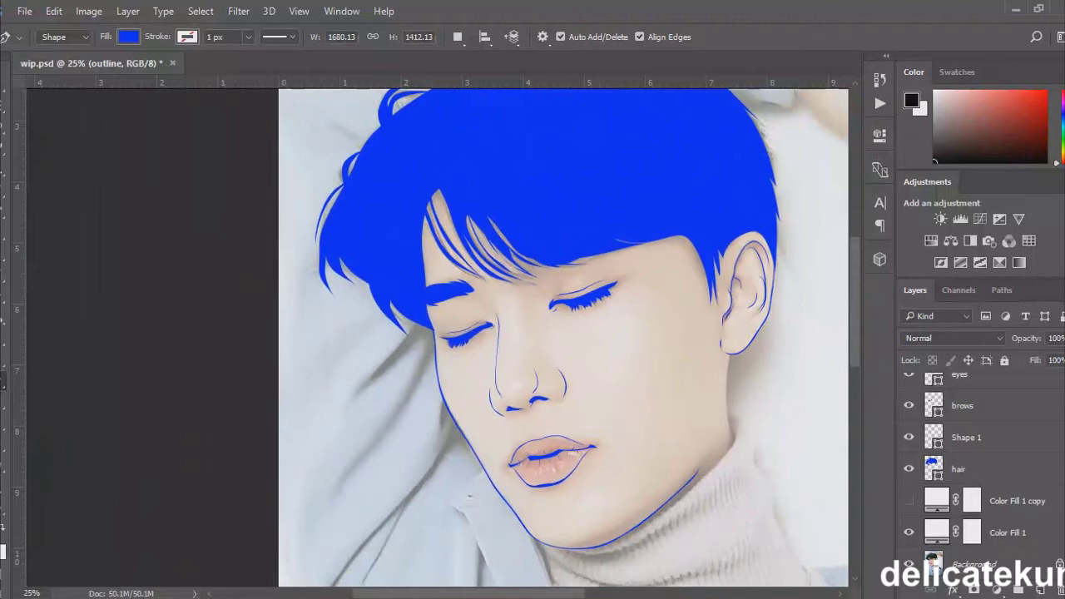
left_click(909, 500)
left_click(908, 500)
scroll(515, 370, "up", 5)
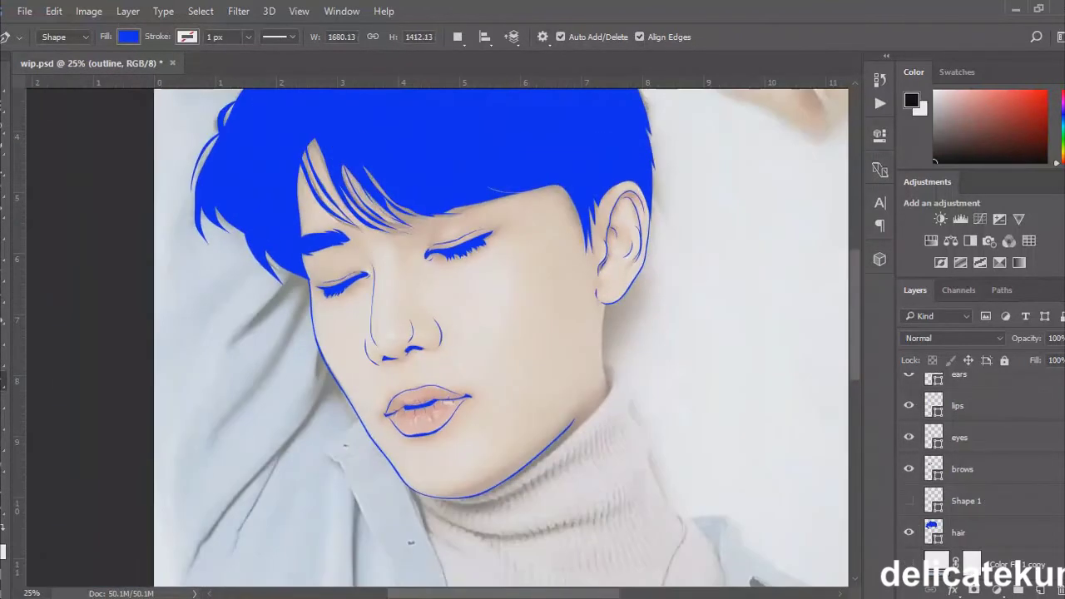
- Rename Shape 1 as nose and add a small curved mark above the upper lip's dip on the lips layer
key("alt+bracketright")
key("alt+bracketright")
key("alt+bracketright")
key("ctrl+plus")
key("ctrl+plus")
key("ctrl+plus")
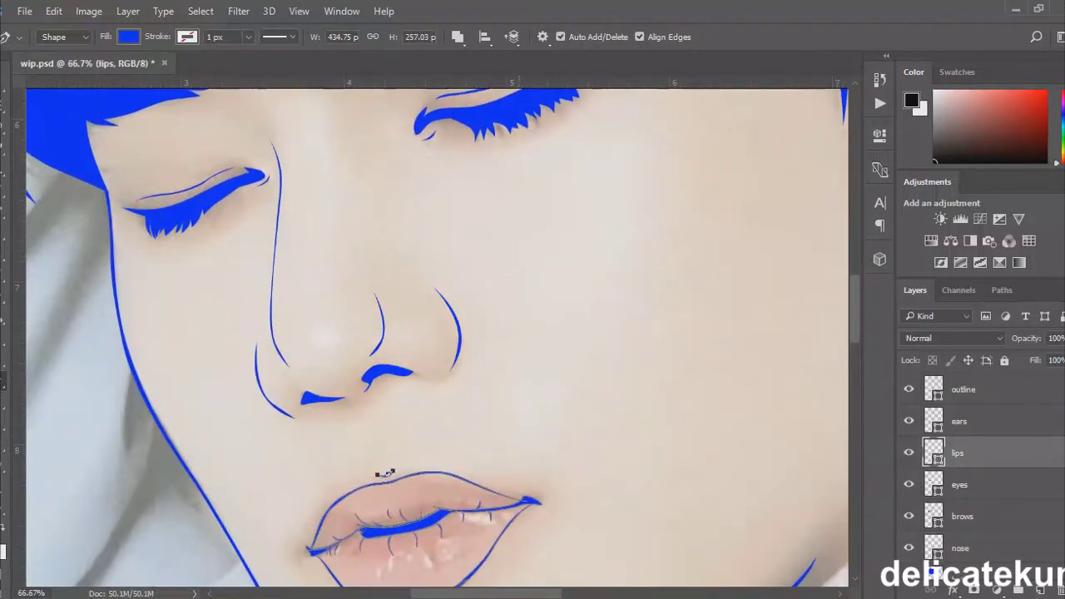
- Select the eyes layer and compare the linework, including the mark above the lip, with and without the plain background
key("ctrl+minus")
key("ctrl+minus")
key("ctrl+minus")
key("ctrl+minus")
key("alt+bracketleft")
left_click(908, 500)
left_click(908, 500)
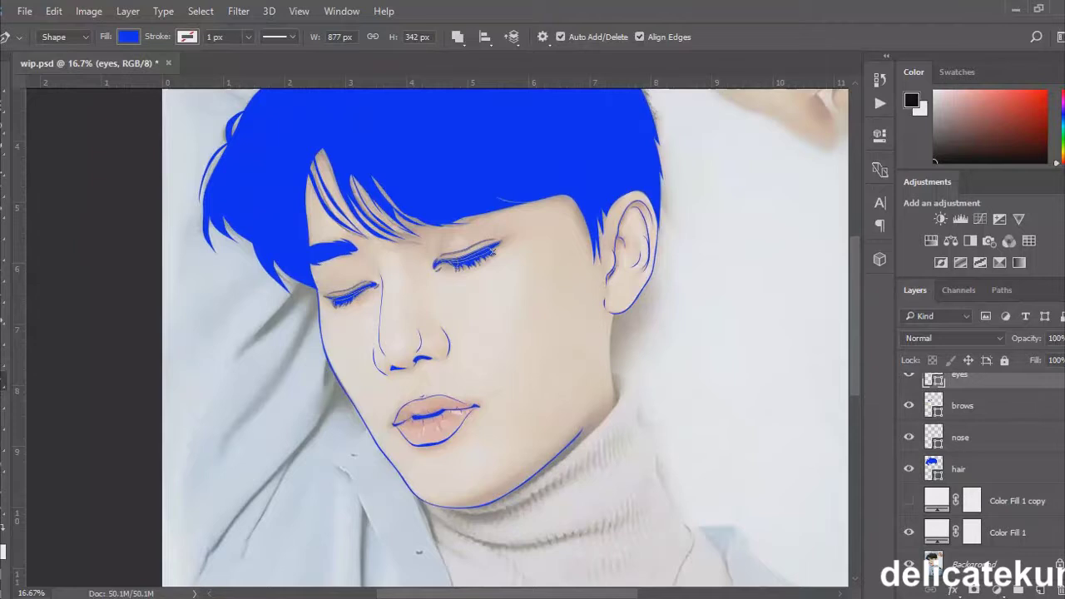
- Trace a short shadow stroke just below the lower lip and preview the linework over the Color Fill 1 copy layer
key("ctrl+plus")
key("ctrl+plus")
key("ctrl+plus")
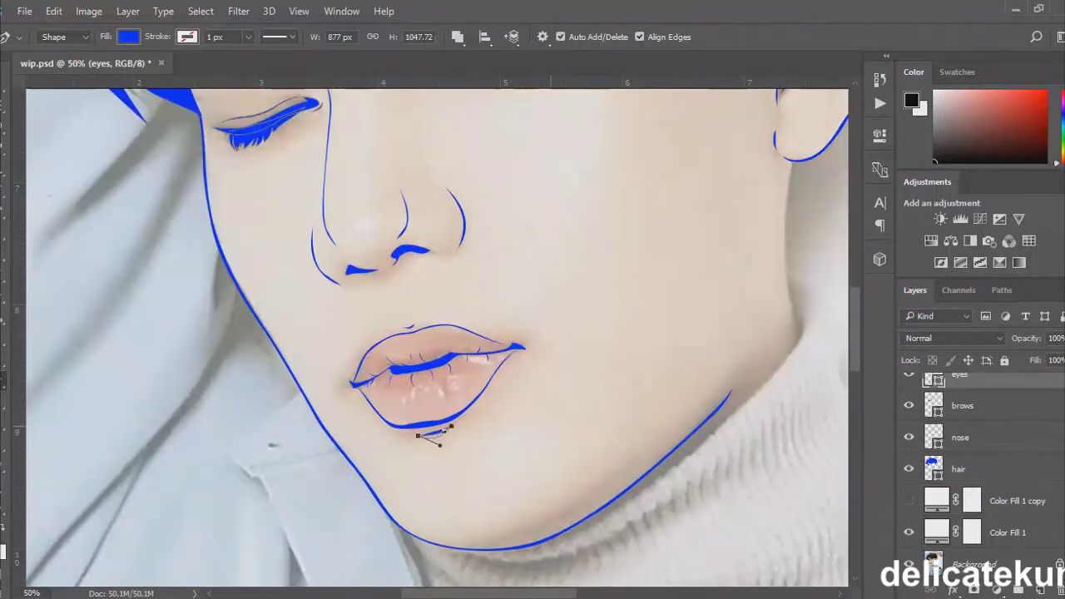
left_click(909, 500)
key("ctrl+minus")
key("ctrl+minus")
key("ctrl+minus")
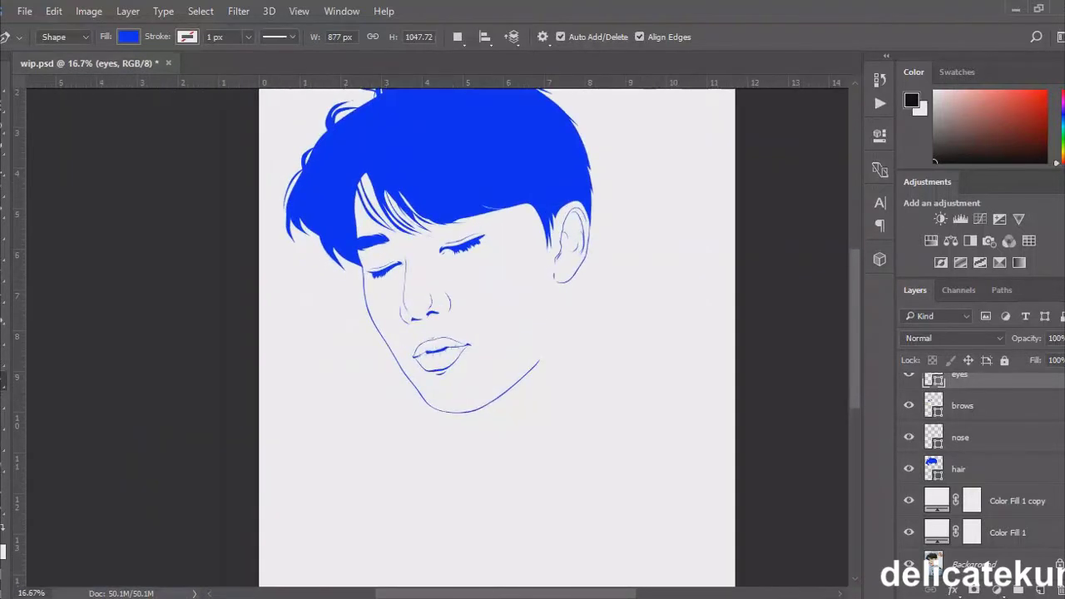
- Trace the side of the neck from the earlobe down to the turtleneck as a thin line on the outline layer
key("Escape")
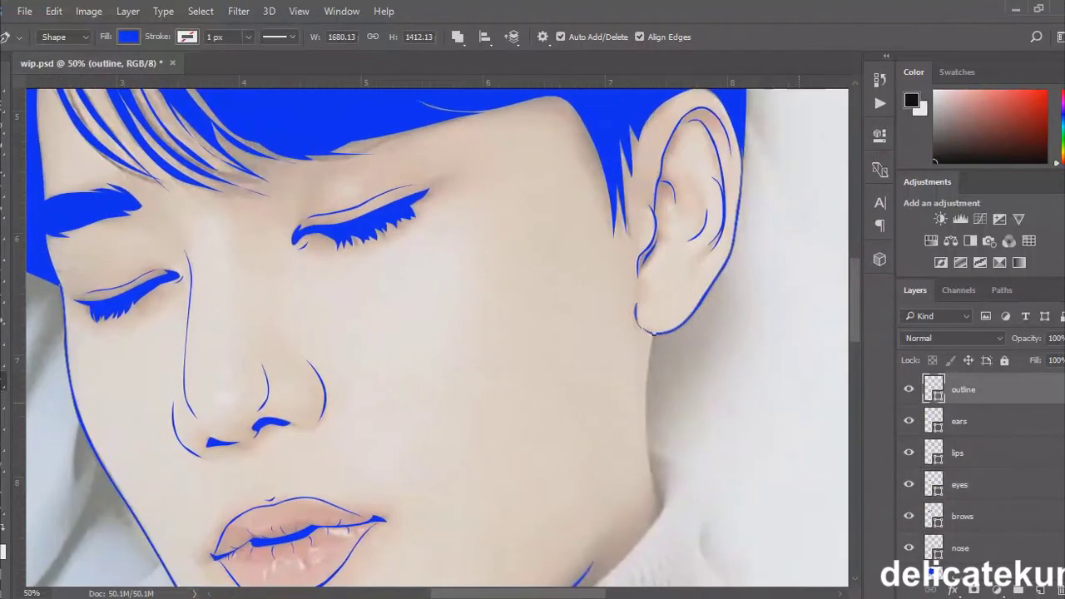
scroll(750, 344, "up", 2)
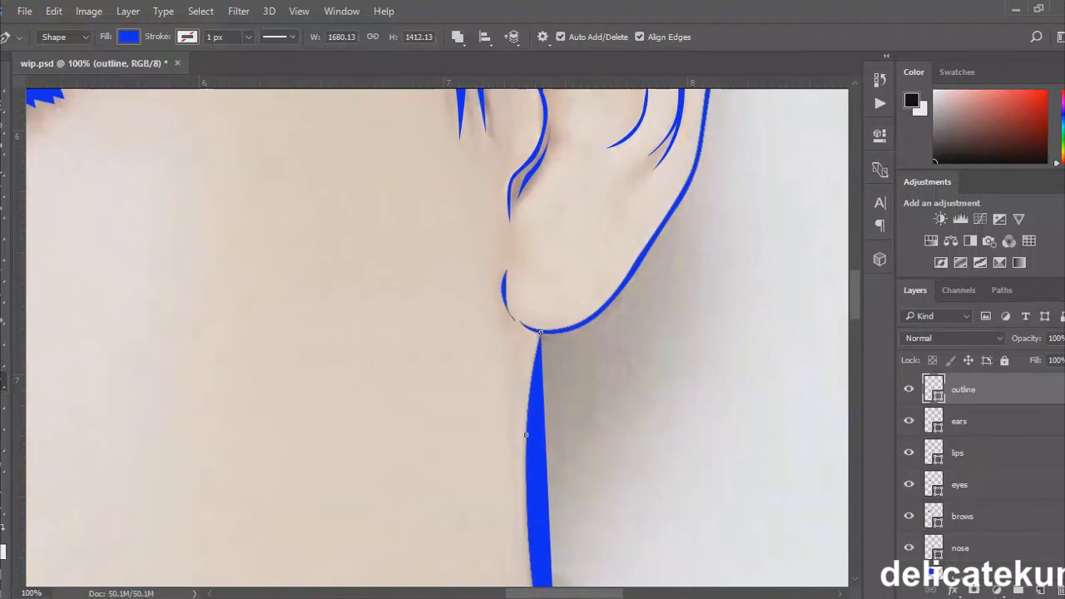
scroll(436, 337, "down", 3)
scroll(533, 333, "up", 3)
left_click_drag(526, 391, 521, 340)
scroll(520, 340, "down", 3)
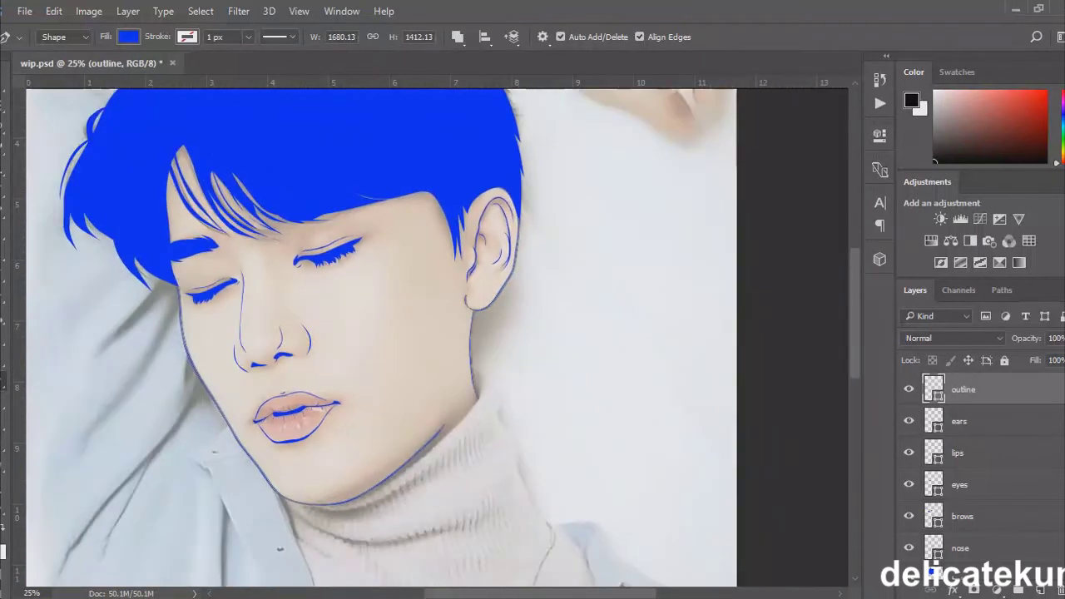
scroll(482, 333, "up", 2)
scroll(482, 333, "down", 3)
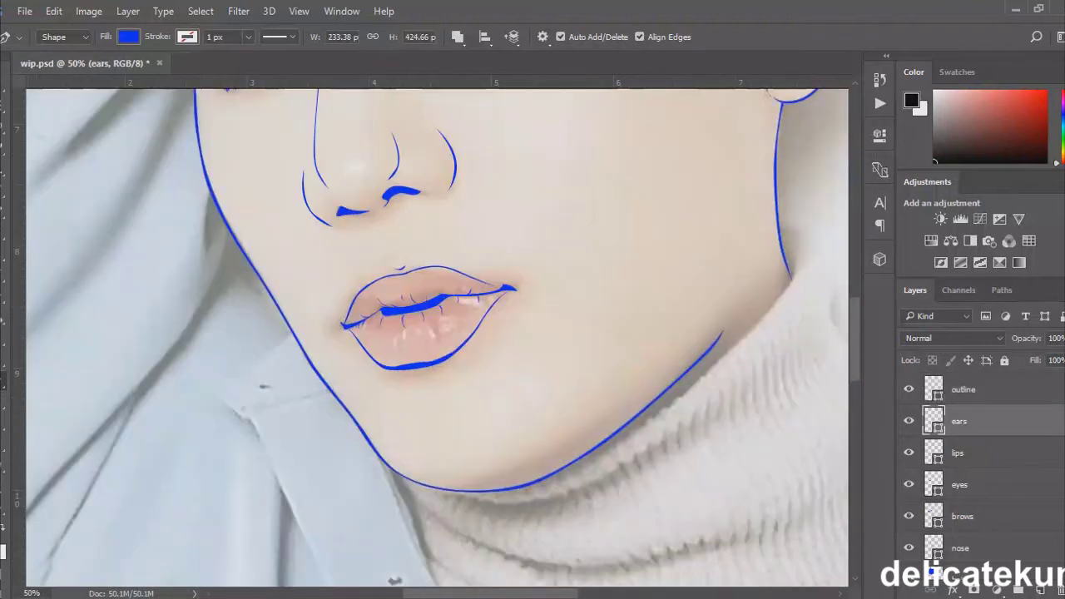
- Create a new layer above outline and name it clothes
scroll(483, 332, "down", 3)
scroll(491, 333, "down", 1)
key("ctrl+shift+alt+n")
double_click(963, 388)
type("clothes")
key("Return")
- Start the turtleneck shape on the clothes layer, following the collar's ribbed upper edge from the chin along the jaw
scroll(505, 338, "up", 1)
scroll(437, 362, "up", 2)
scroll(499, 333, "down", 2)
left_click(540, 459)
left_click(642, 410)
left_click(656, 397)
left_click(674, 387)
left_click(696, 369)
left_click(708, 354)
- Continue the turtleneck path up the rest of the ribbed edge to where the collar meets the neck line
scroll(612, 354, "right", 2)
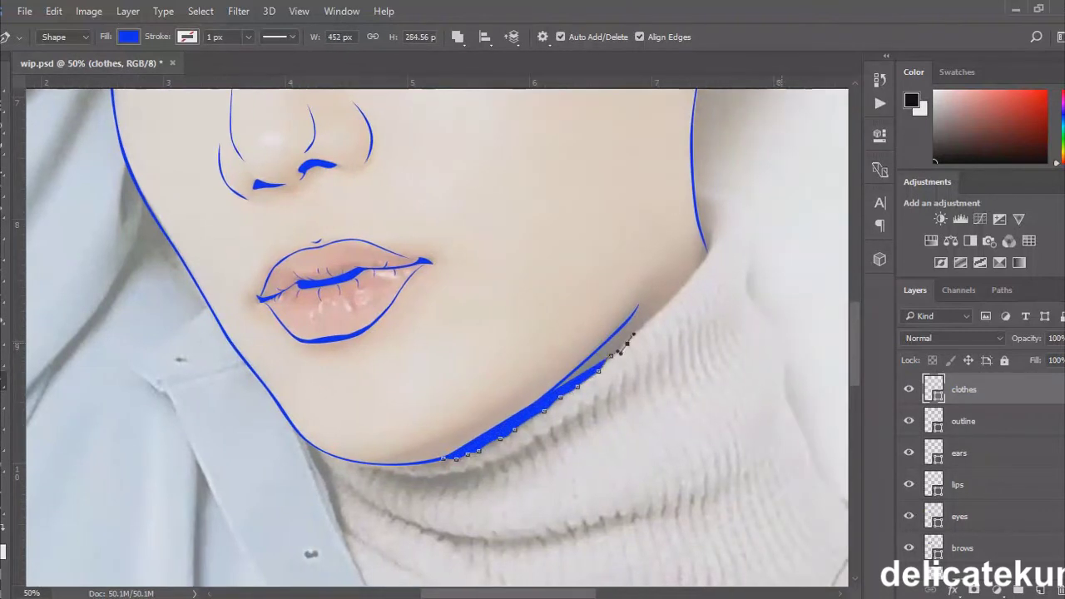
left_click(647, 327)
left_click(666, 311)
left_click(682, 292)
left_click(710, 255)
left_click(714, 241)
scroll(708, 329, "up", 2)
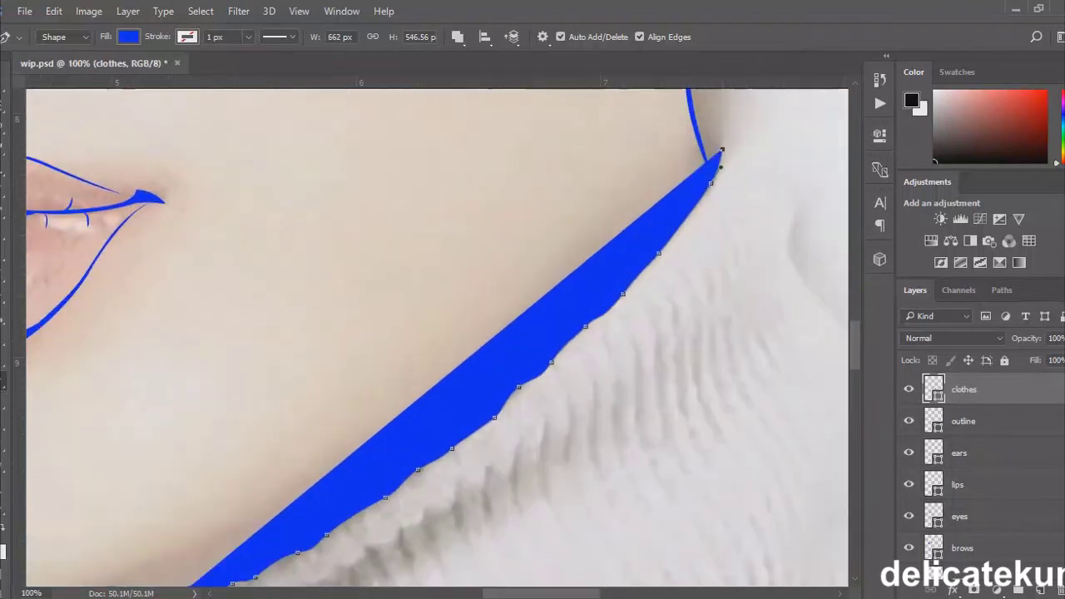
scroll(720, 153, "down", 6)
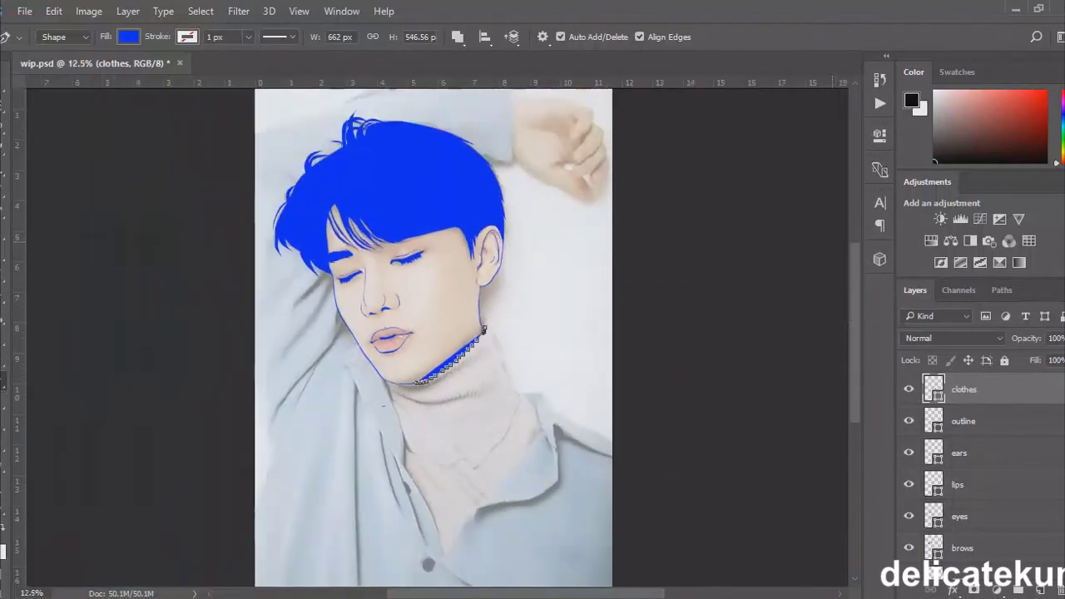
scroll(483, 330, "up", 5)
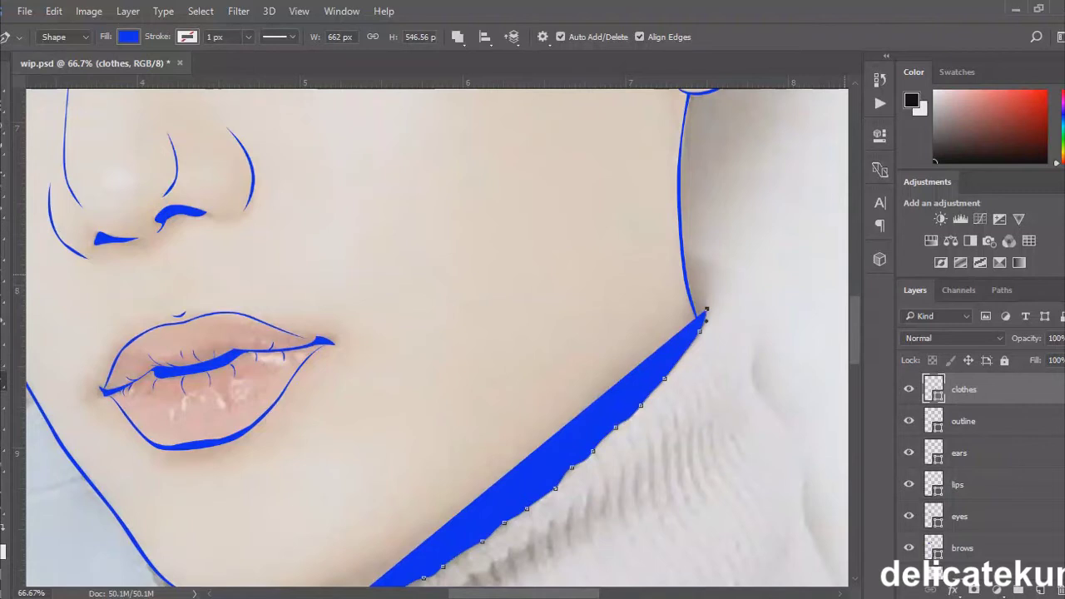
- Trace around the back top of the turtleneck collar and down its outer edge to the base of the neck
left_click(683, 252)
left_click(695, 253)
left_click(756, 292)
left_click(754, 366)
left_click(773, 416)
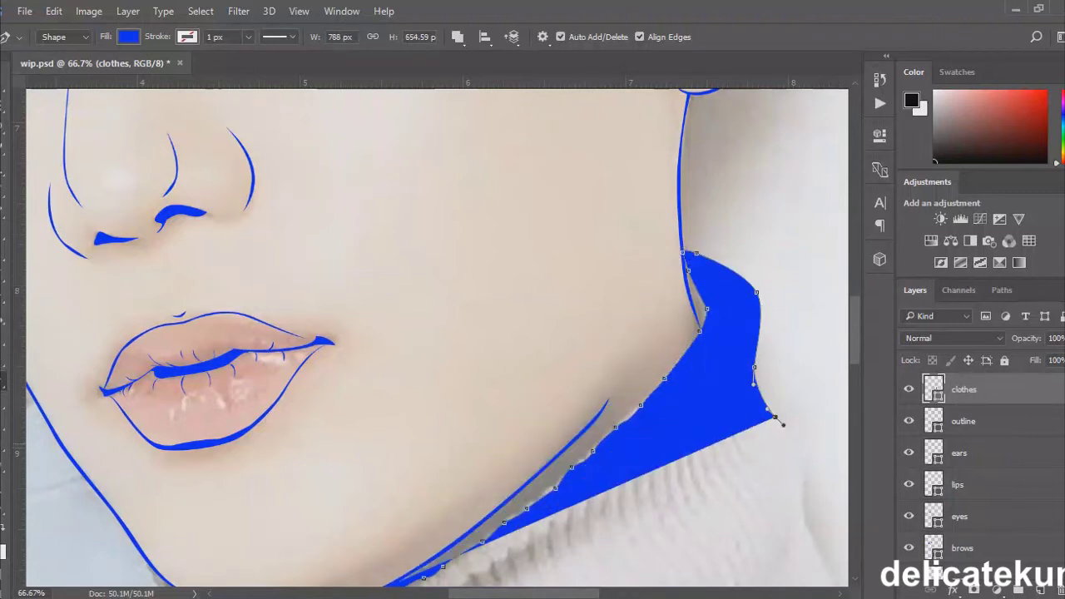
key("ctrl+minus")
key("ctrl+minus")
left_click(620, 342)
left_click(629, 381)
left_click(647, 416)
left_click(665, 435)
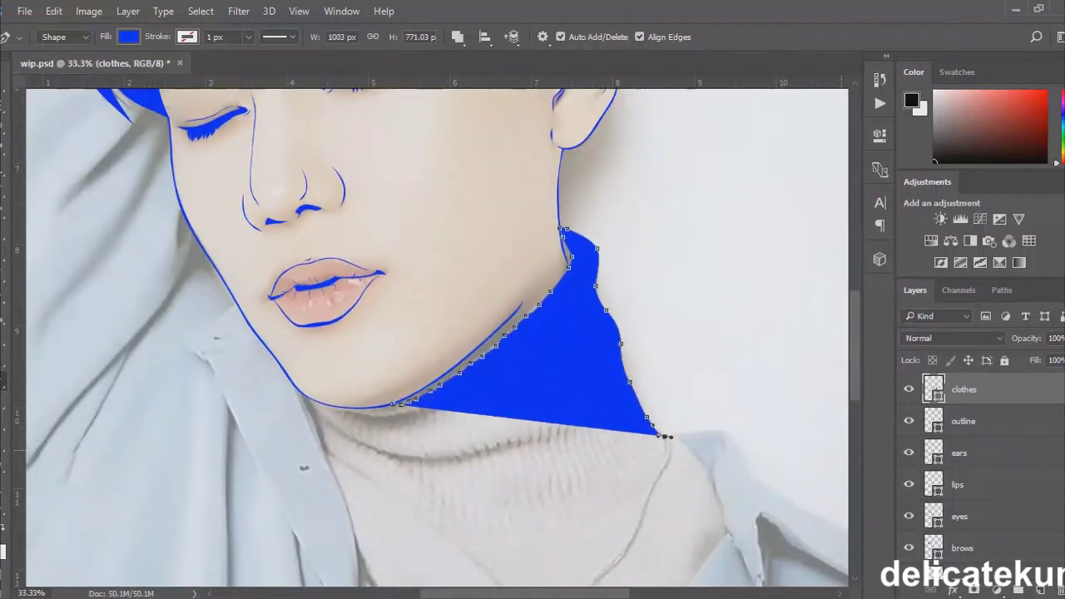
- Extend the turtleneck path over the shoulder and diagonally down along the edge of the open shirt collar
left_click(680, 441)
left_click(701, 464)
left_click(711, 478)
scroll(711, 477, "down", 3)
left_click(720, 428)
scroll(720, 428, "down", 3)
left_click(664, 377)
left_click(588, 464)
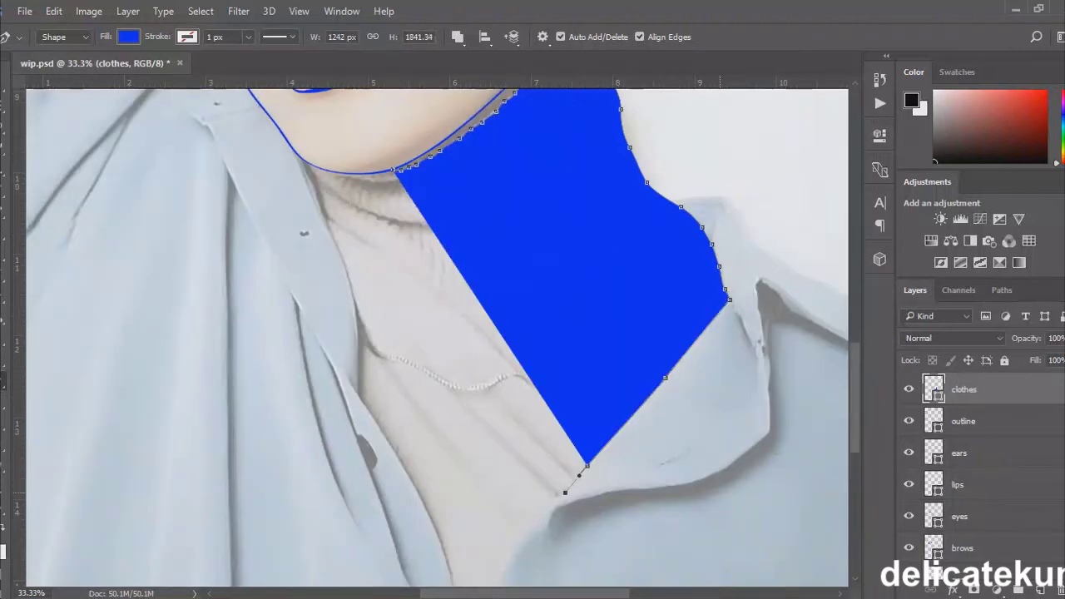
- Carry the turtleneck path down to the V point above the shirt button and set the clothes layer's opacity to 0%
scroll(565, 493, "down", 4)
left_click(545, 337)
left_click(496, 411)
left_click(460, 464)
key("0")
key("0")
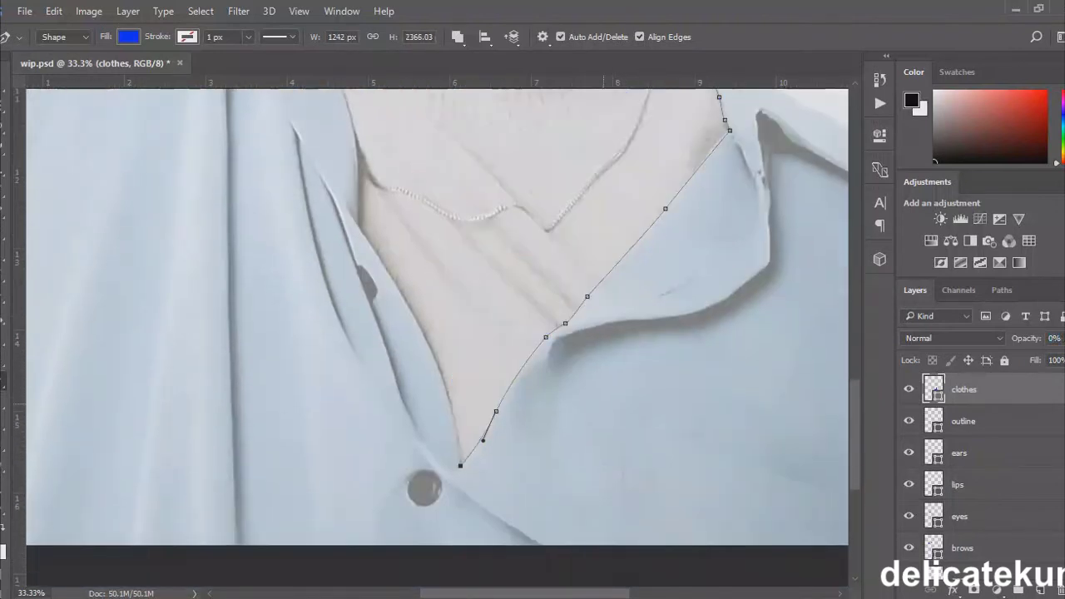
- Close the turtleneck shape along the opposite shirt edge up to the chin and restore the clothes layer to 100% opacity
left_click(437, 358)
scroll(436, 359, "up", 3)
left_click(364, 337)
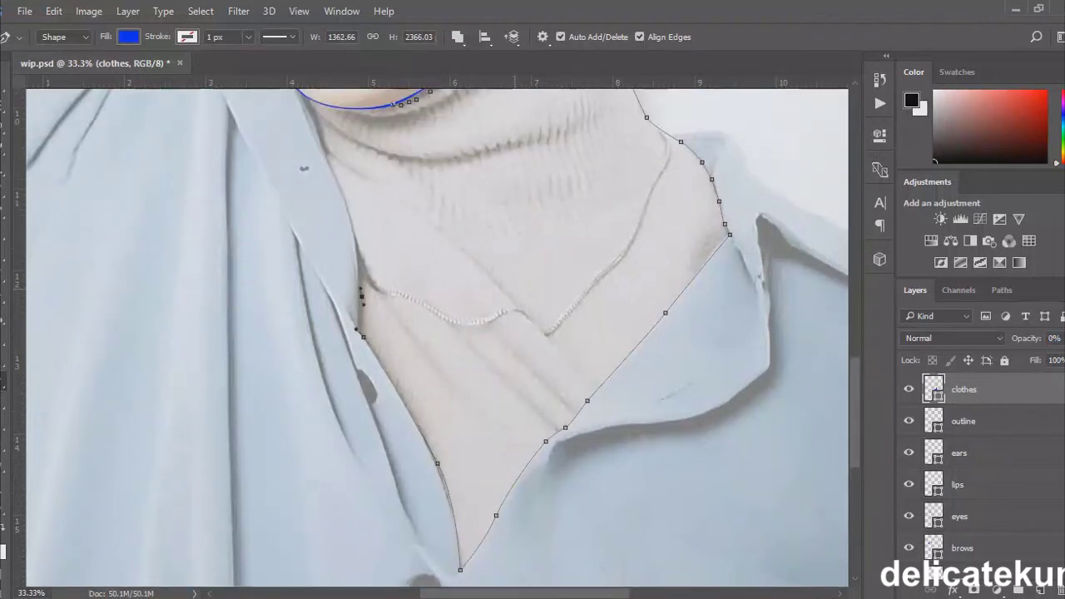
scroll(362, 287, "up", 2)
left_click_drag(347, 280, 336, 261)
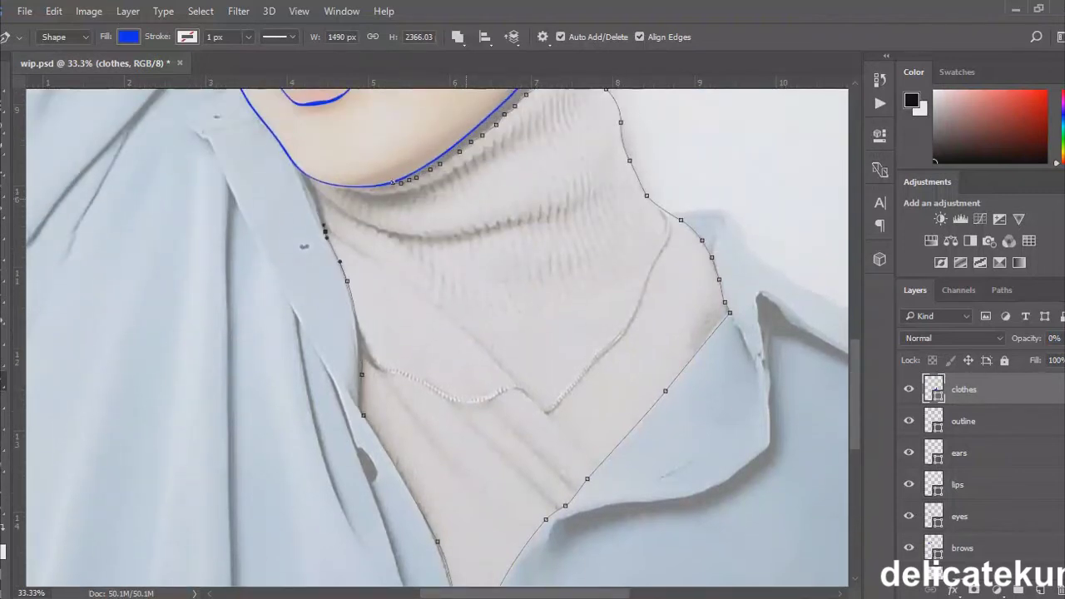
left_click(302, 171)
key("ctrl+plus")
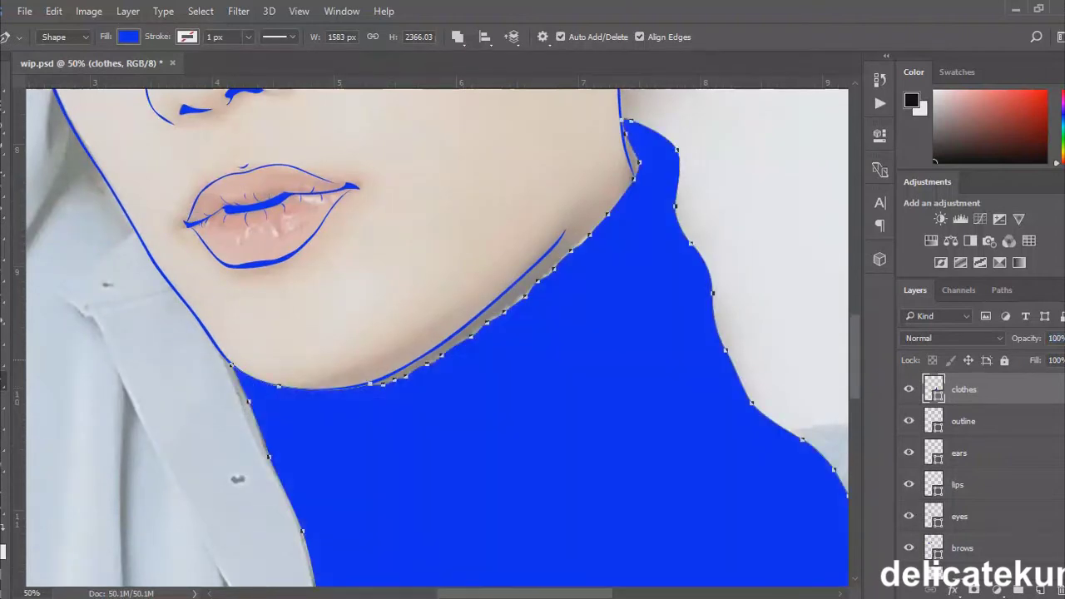
- Examine the whole portrait with the filled turtleneck, with the Color Fill 1 copy background shown and hidden
key("ctrl+minus")
key("ctrl+minus")
key("ctrl+minus")
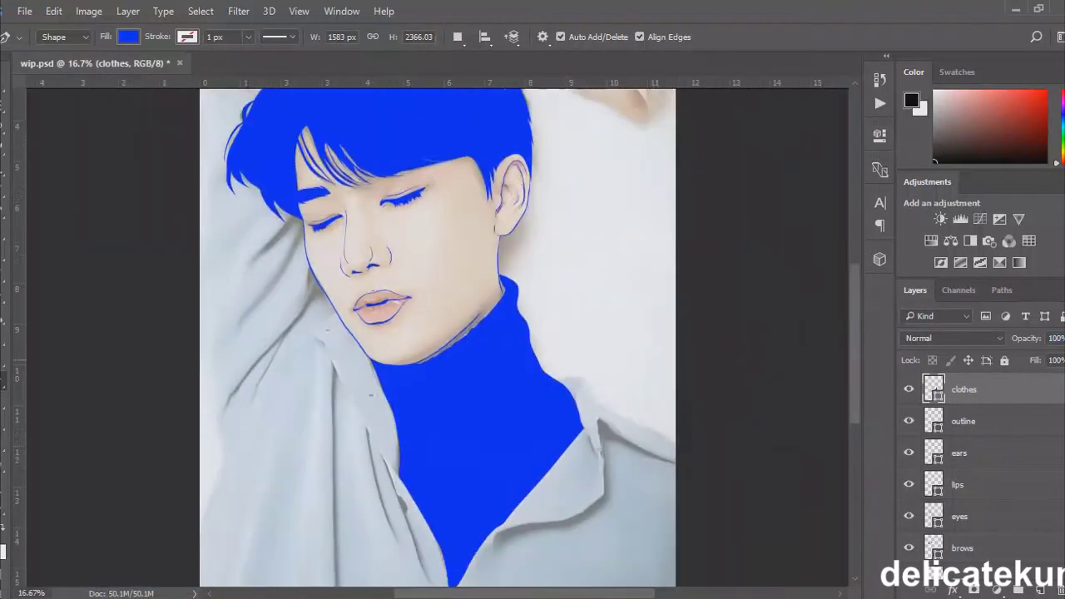
scroll(956, 466, "down", 3)
key("ctrl+minus")
key("ctrl+minus")
left_click(908, 500)
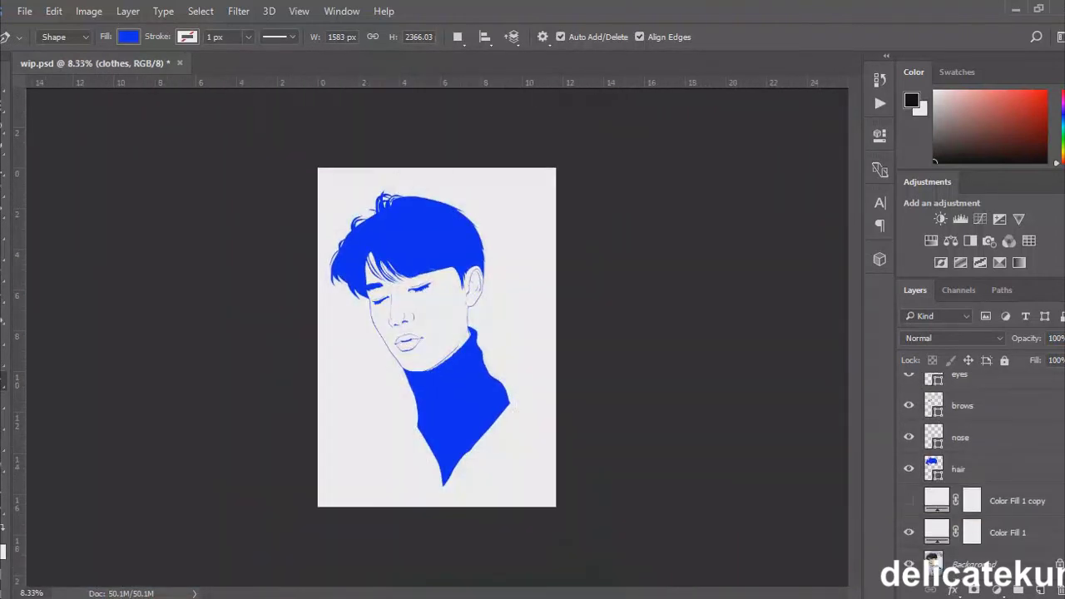
scroll(982, 474, "up", 5)
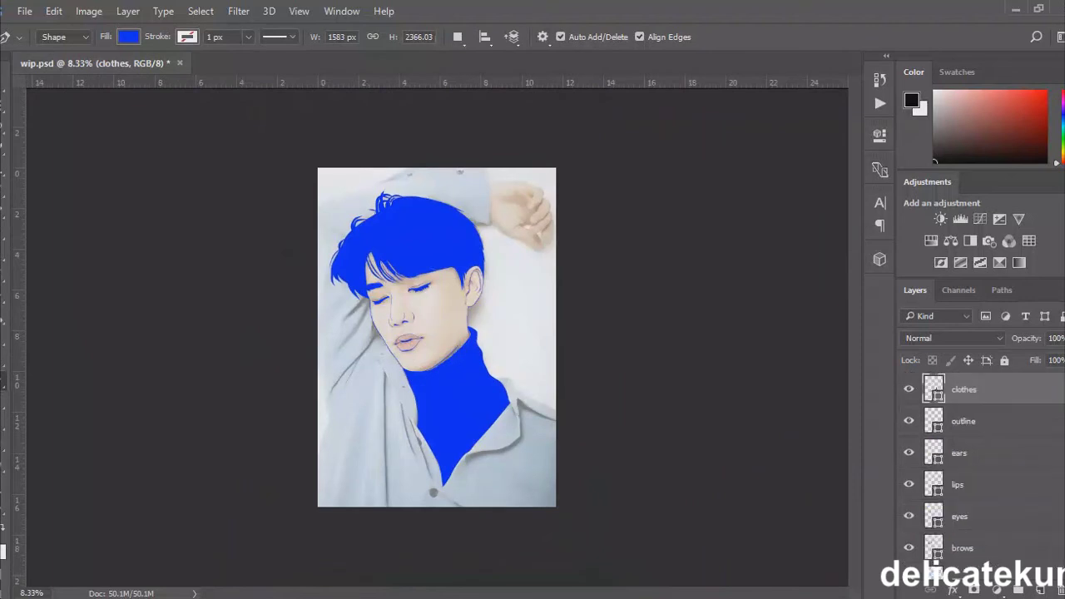
- Trace the outer edge of the shirt collar and shoulder from the turtleneck to the edge of the image
key("ctrl+plus")
key("ctrl+plus")
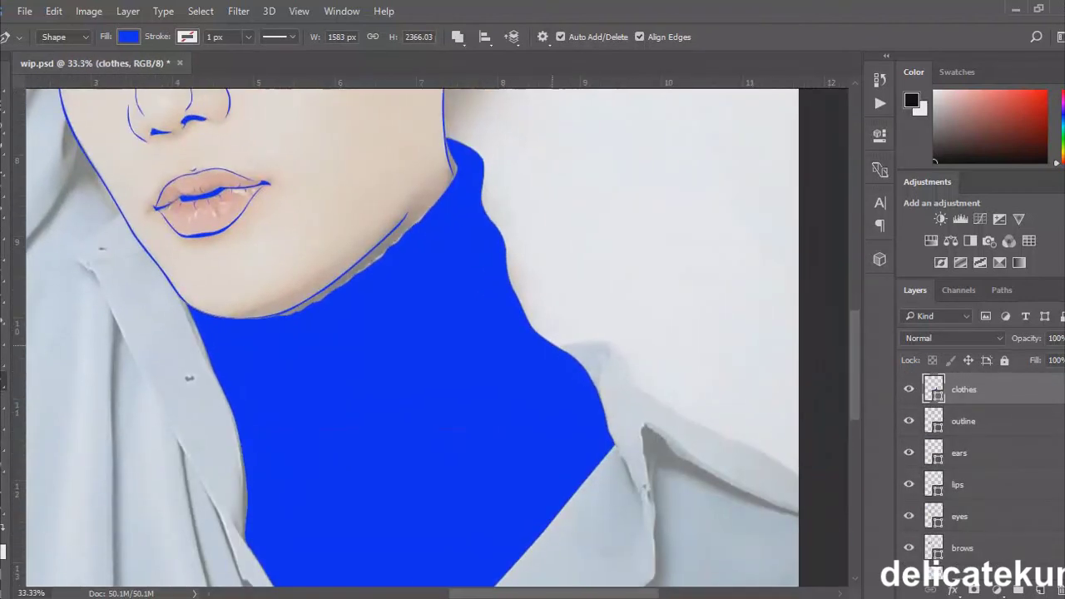
left_click(616, 346)
key("ctrl+plus")
scroll(532, 332, "right", 5)
left_click(617, 430)
left_click(643, 458)
left_click_drag(695, 486, 702, 493)
key("ctrl+plus")
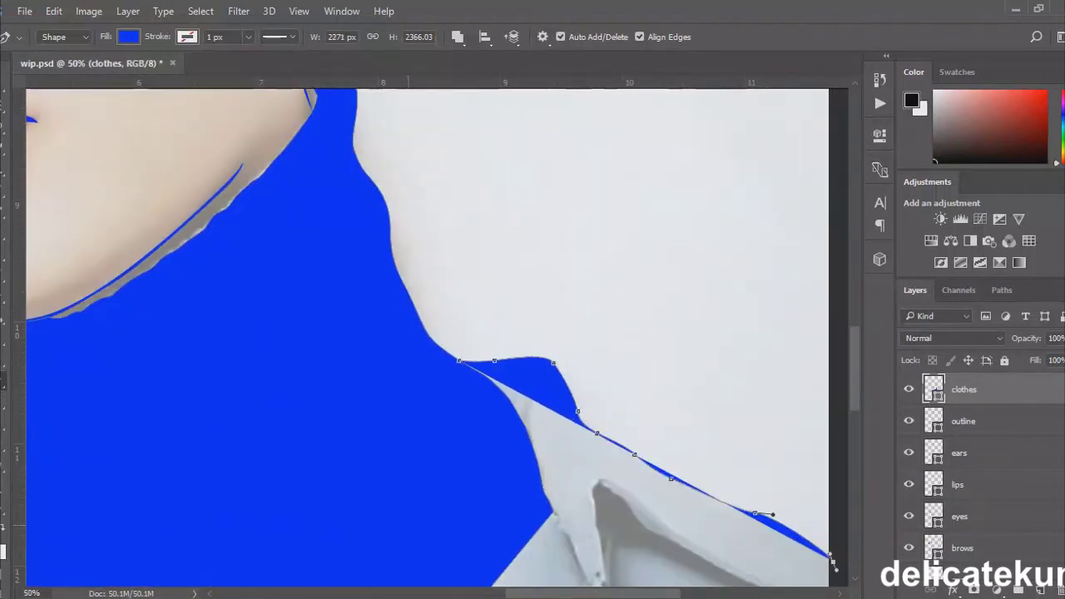
- Trace the return side of the shoulder line closely alongside the first edge, back toward the collar, to form a thin stroke
scroll(532, 332, "down", 5)
scroll(532, 332, "right", 5)
left_click(536, 374)
left_click_drag(704, 444, 738, 447)
scroll(533, 333, "down", 1)
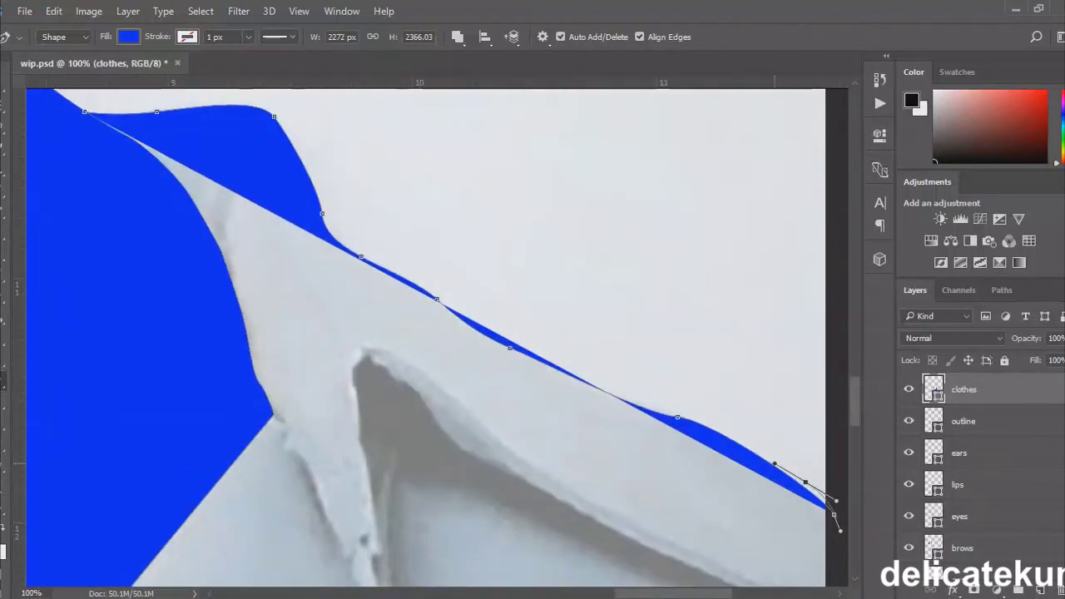
left_click(774, 464)
left_click(638, 398)
left_click(588, 377)
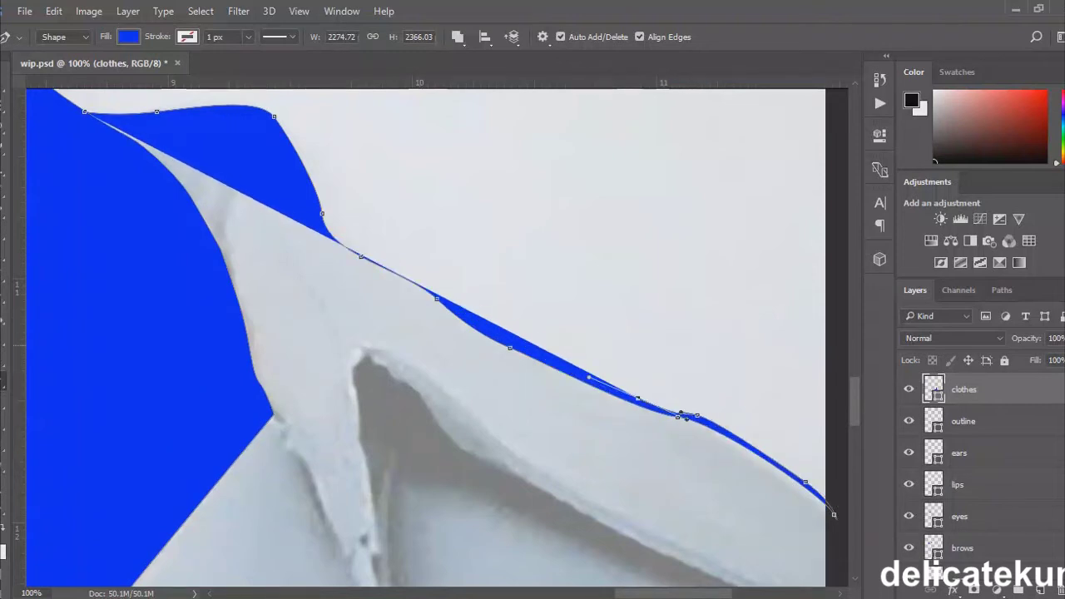
left_click(588, 377)
left_click_drag(397, 276, 402, 268)
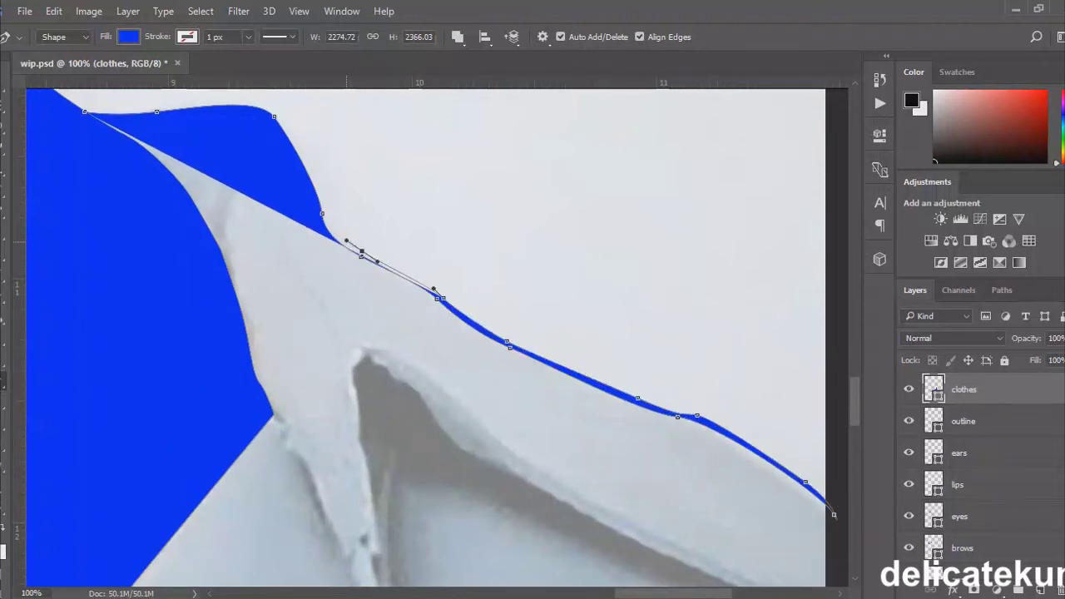
- Finish the return edge around the shirt collar's top corner and close the thin shoulder outline at the turtleneck
left_click(322, 214, "ctrl")
scroll(415, 333, "up", 4)
left_click(275, 272, "ctrl")
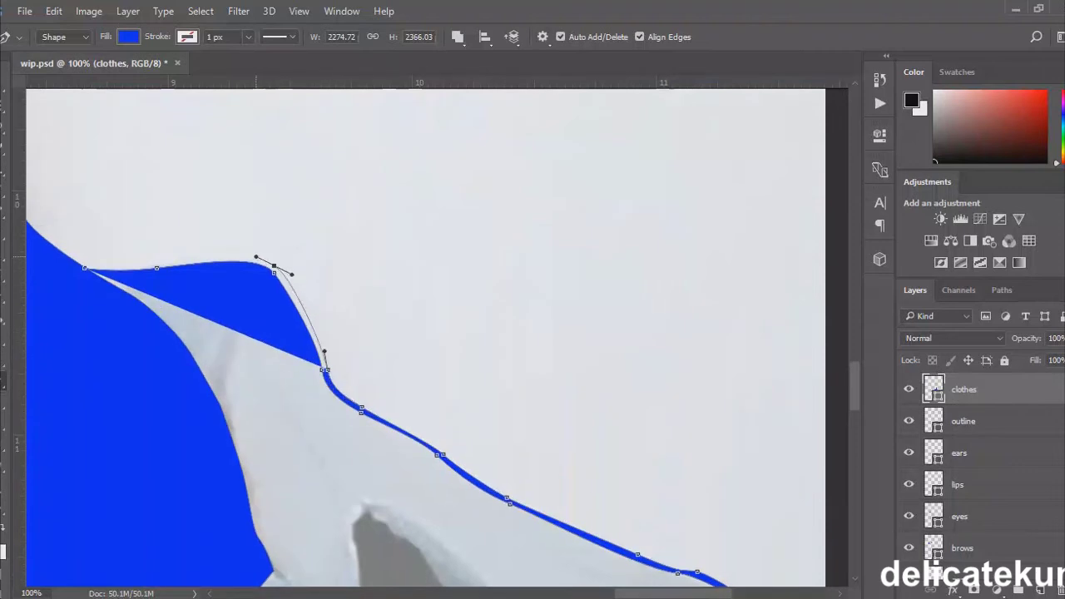
left_click_drag(255, 257, 255, 257)
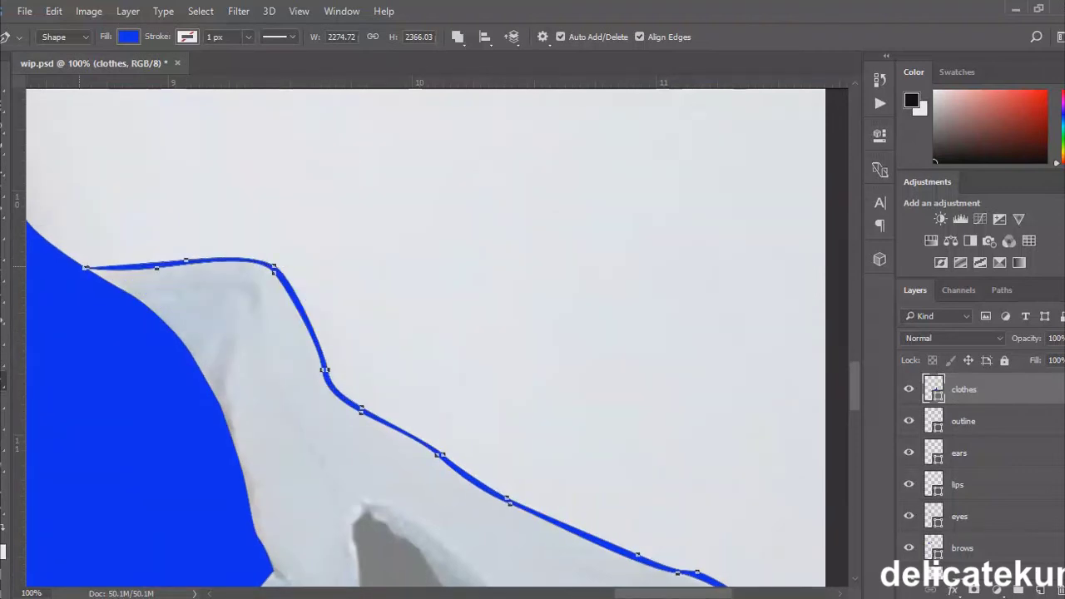
key("ctrl+minus")
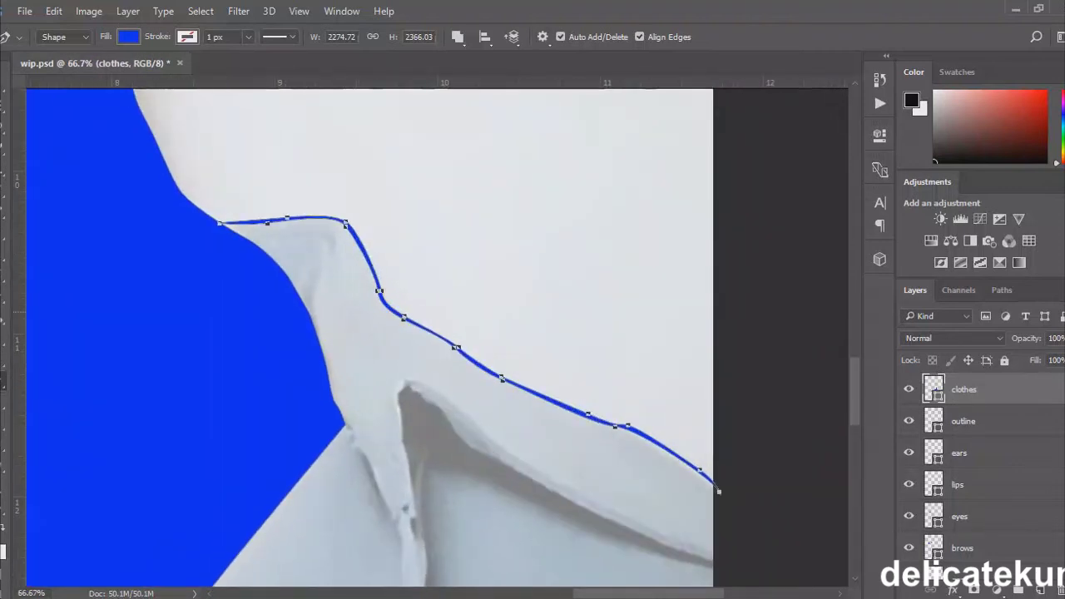
- Trace a thin curved fold line just inside the shirt collar's top corner and set its path operation so it fills solid
left_click(254, 236)
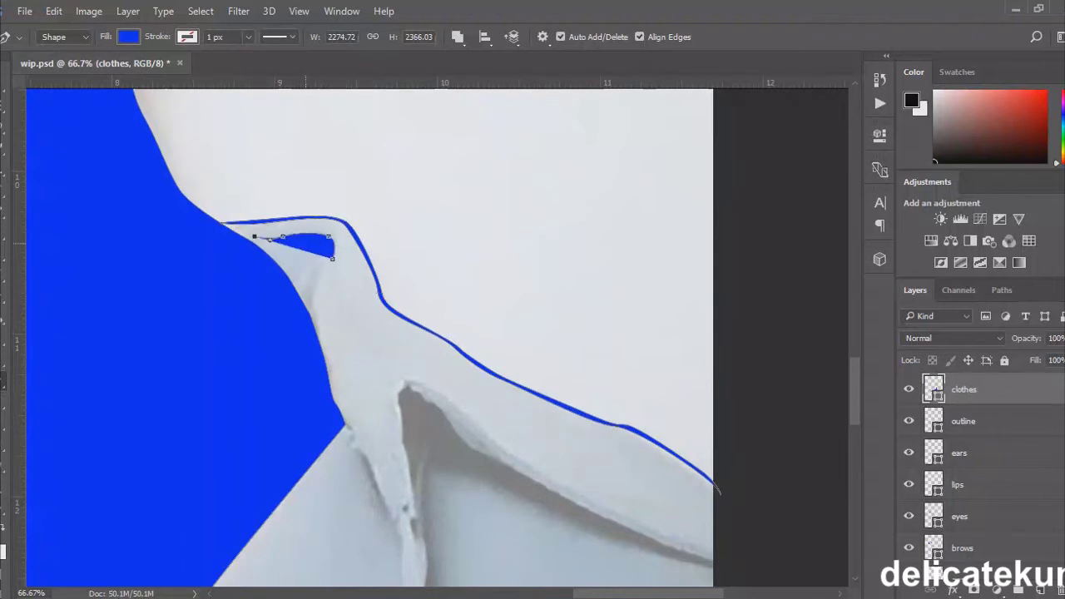
key("ctrl+plus")
key("ctrl+plus")
scroll(437, 333, "up", 5)
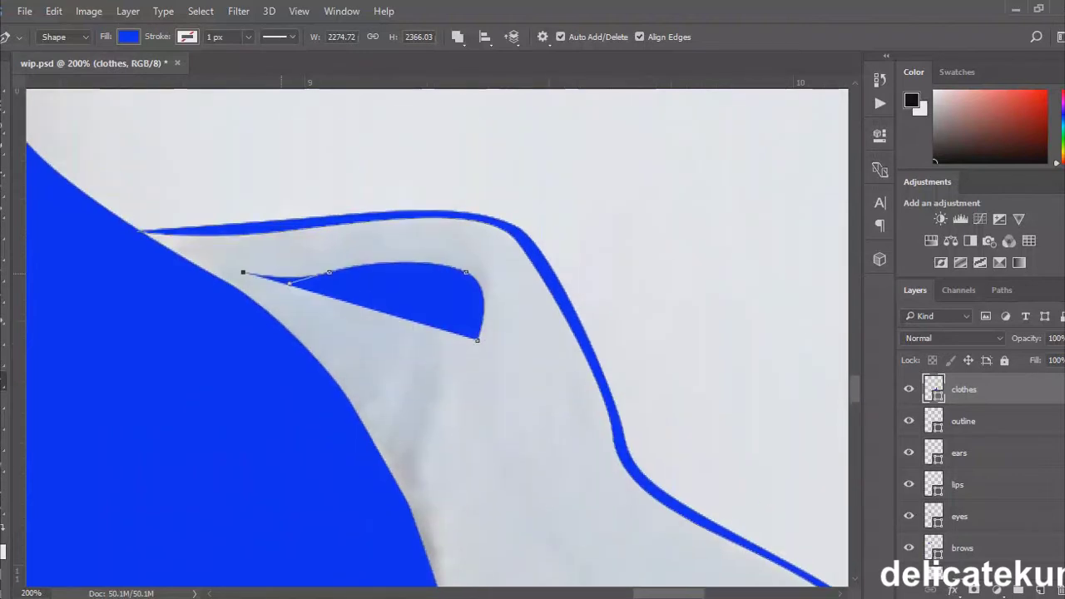
left_click_drag(313, 284, 473, 270)
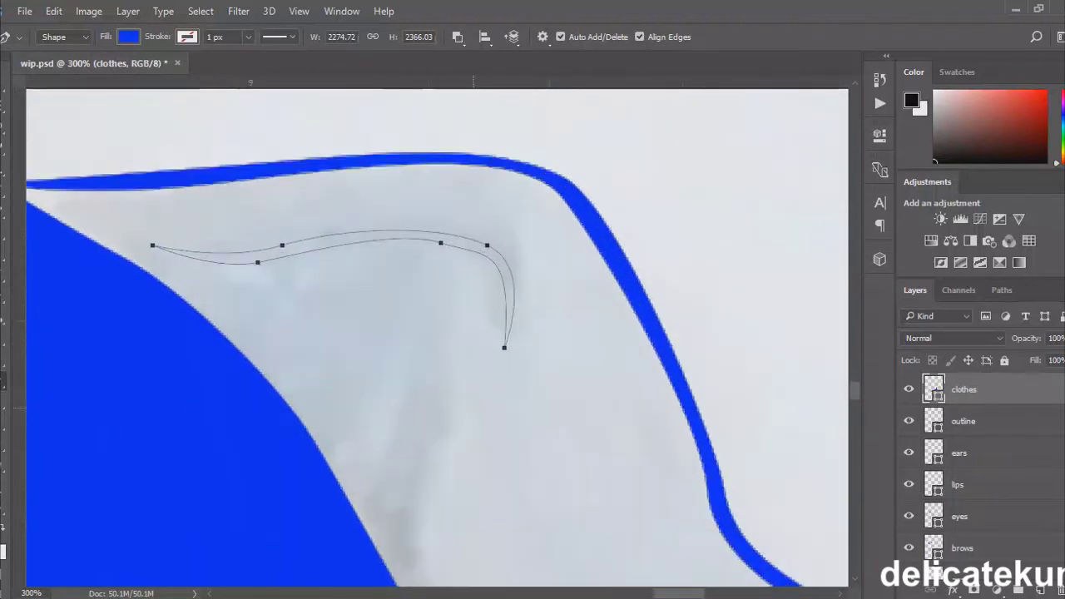
left_click(456, 36)
left_click(547, 71)
left_click(963, 420)
key("ctrl+minus")
key("ctrl+plus")
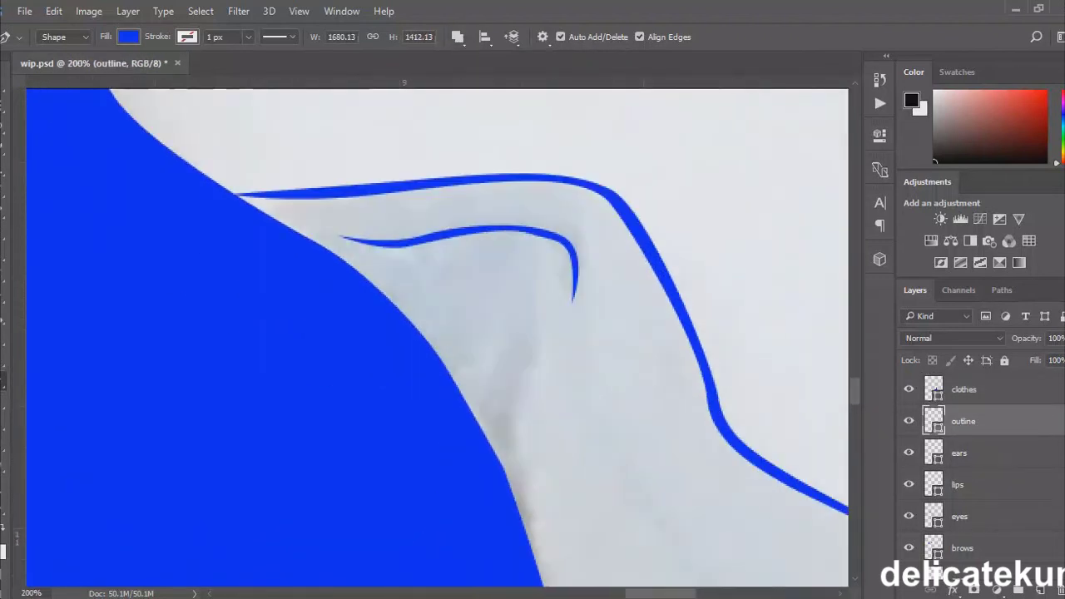
- Trace a tapered crease on the clothes layer from below the collar fold down to the turtleneck's edge
left_click(964, 389)
left_click(546, 324)
left_click(520, 391)
left_click(511, 470)
left_click_drag(534, 533, 522, 555)
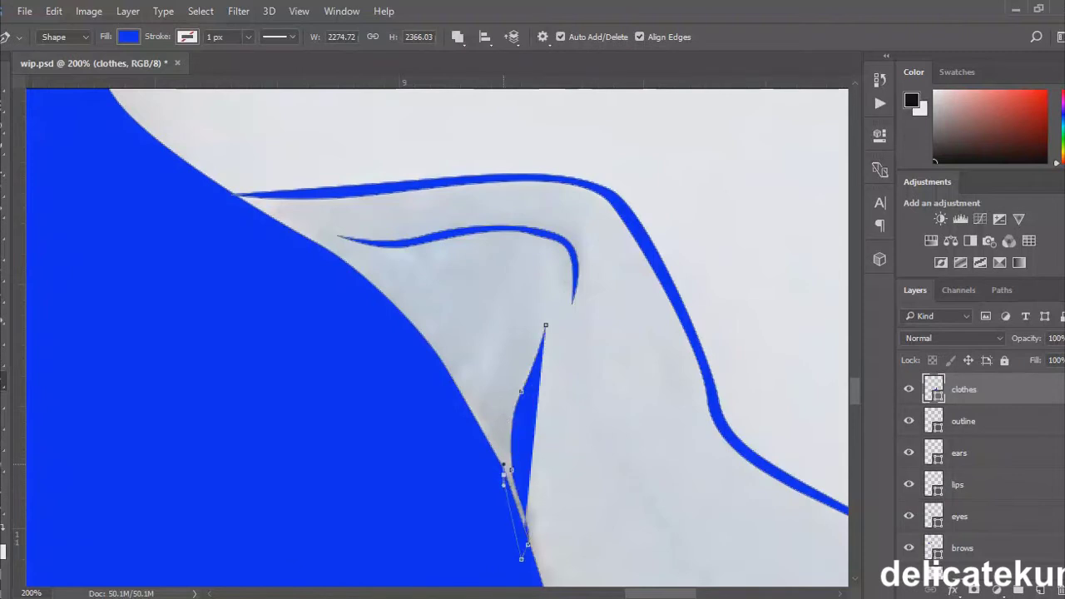
left_click(546, 325)
key("ctrl+minus")
key("ctrl+minus")
key("ctrl+plus")
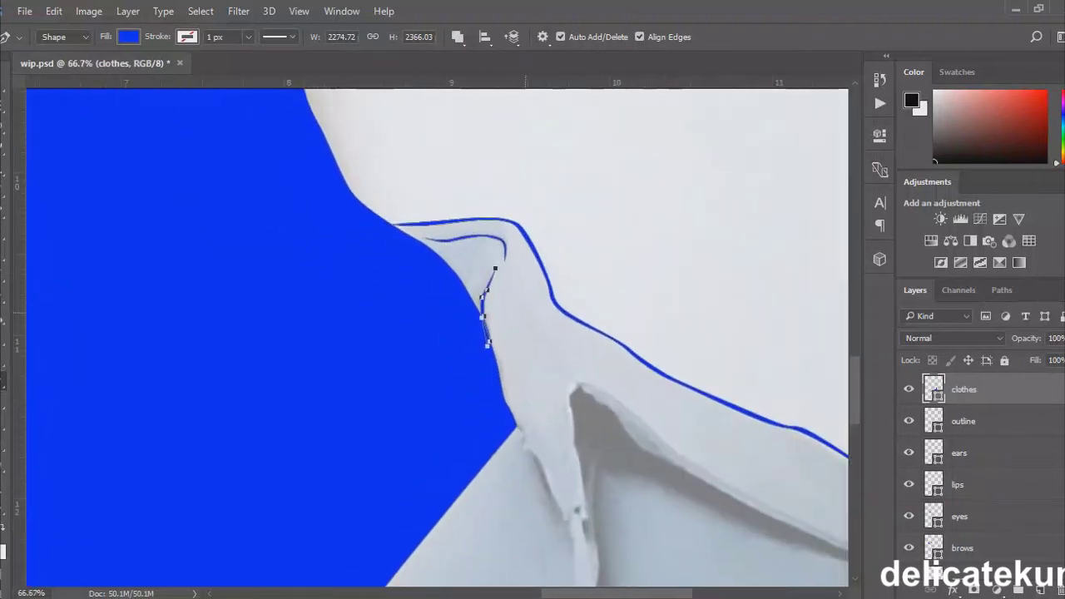
- Trace a thin tapered crease from the middle of the shirt collar down to the tip of the dark shadow notch
key("ctrl+plus")
key("ctrl+plus")
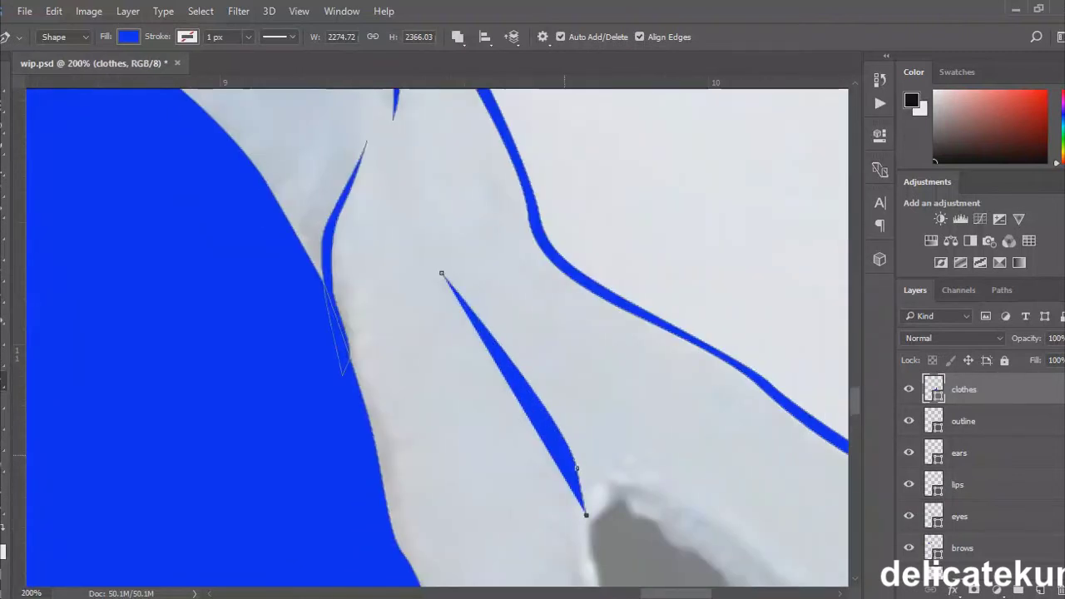
key("ctrl+minus")
key("ctrl+minus")
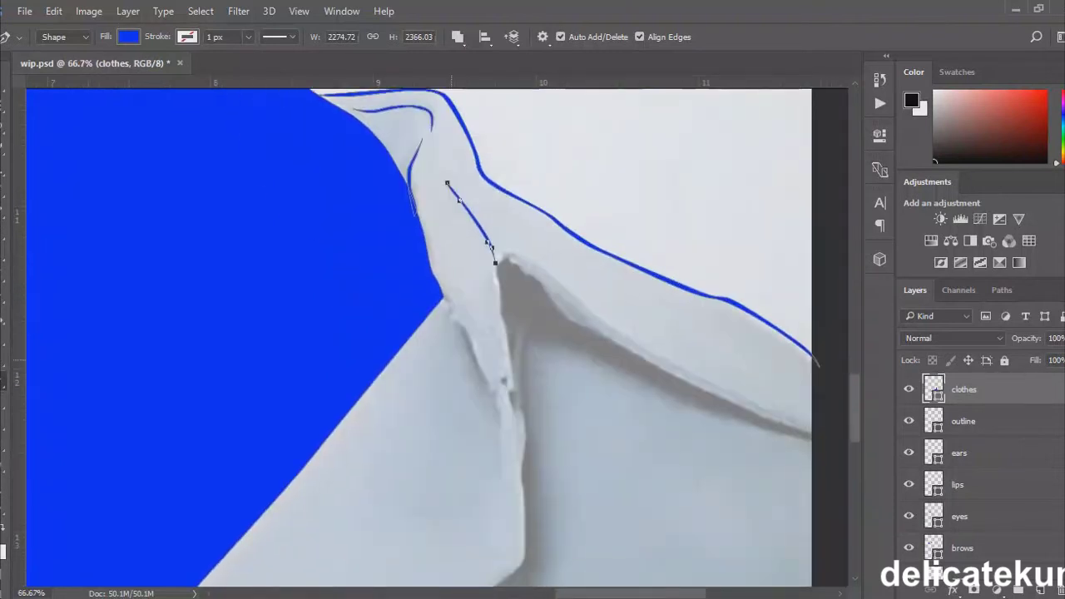
- Trace a thin tapered crease on the clothes layer from the turtleneck's corner down the inner fold of the collar, closing it back at its start
key("ctrl+plus")
left_click(449, 277)
left_click(461, 308)
left_click(501, 371)
left_click(523, 422)
left_click(538, 469)
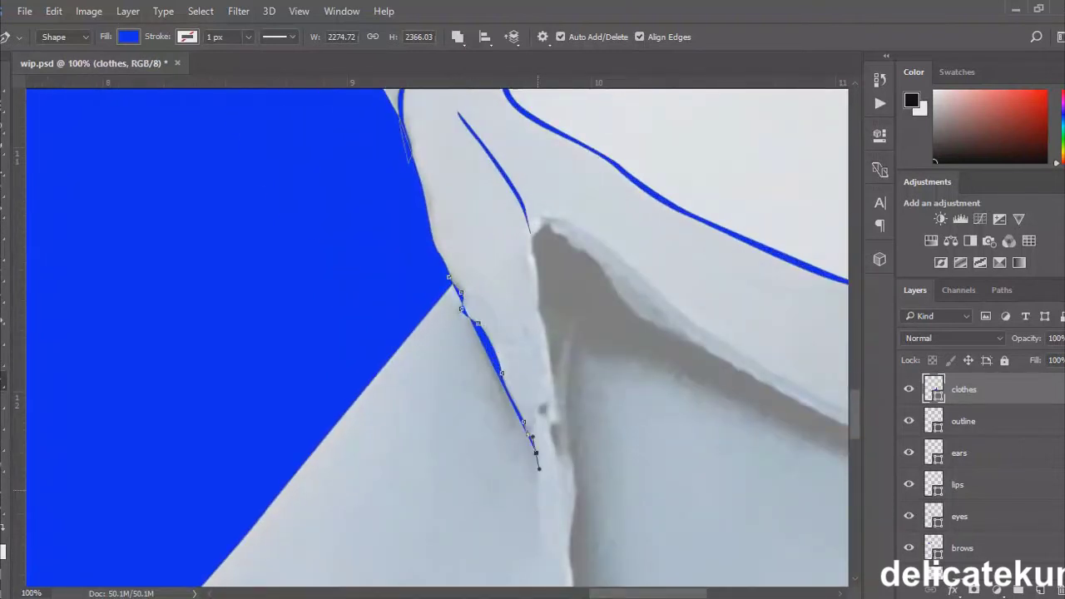
left_click(538, 493)
key("ctrl+minus")
key("ctrl+plus")
left_click(582, 567)
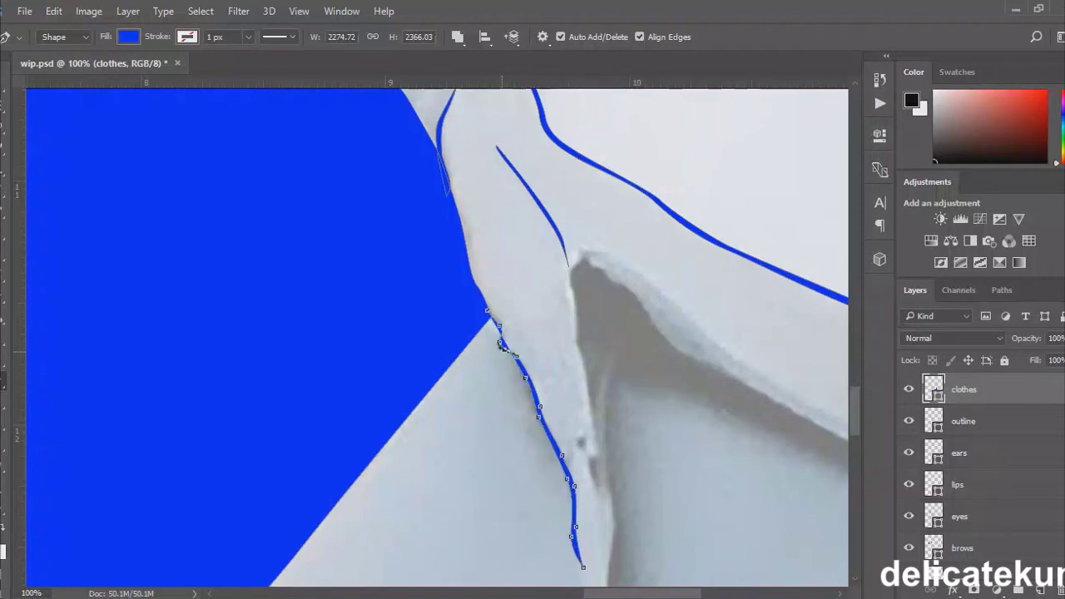
key("ctrl+minus")
key("ctrl+minus")
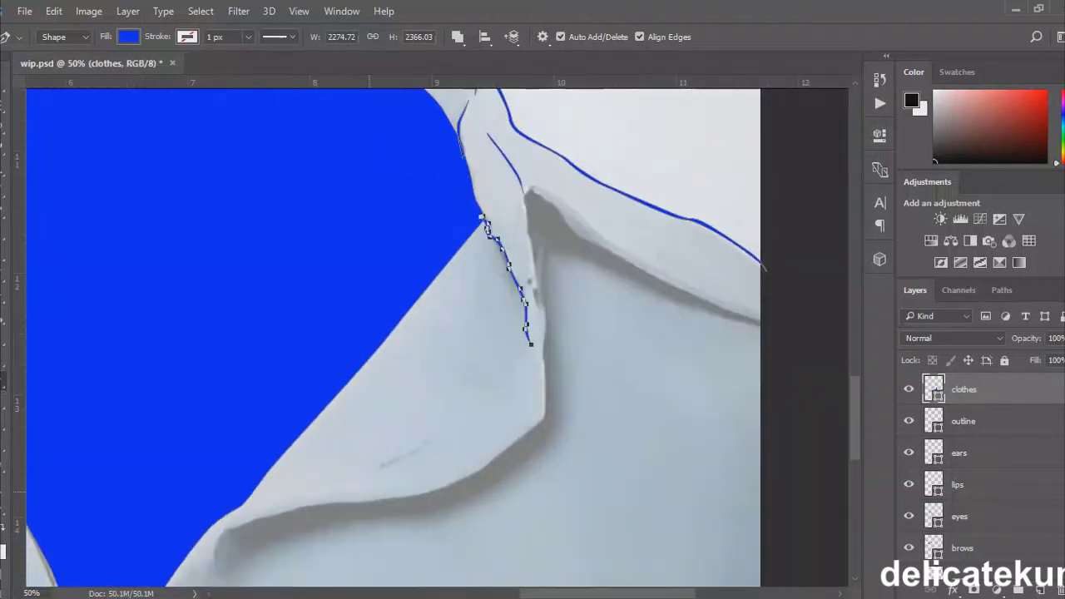
- Trace the collar flap's outer edge from its lower fold, around the pointed corner, and up into the shadow notch
left_click(211, 513)
left_click(223, 477)
left_click(266, 463)
left_click(331, 451)
left_click_drag(420, 442, 442, 436)
left_click_drag(491, 407, 548, 359)
left_click(543, 317)
left_click(544, 283)
left_click(545, 249)
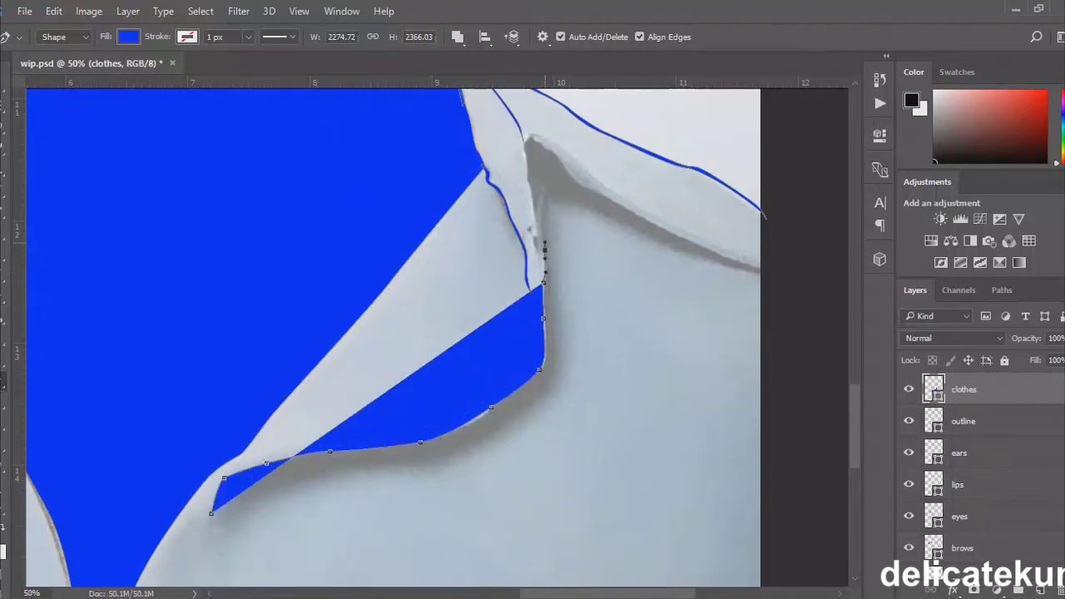
left_click(542, 207)
left_click(546, 190)
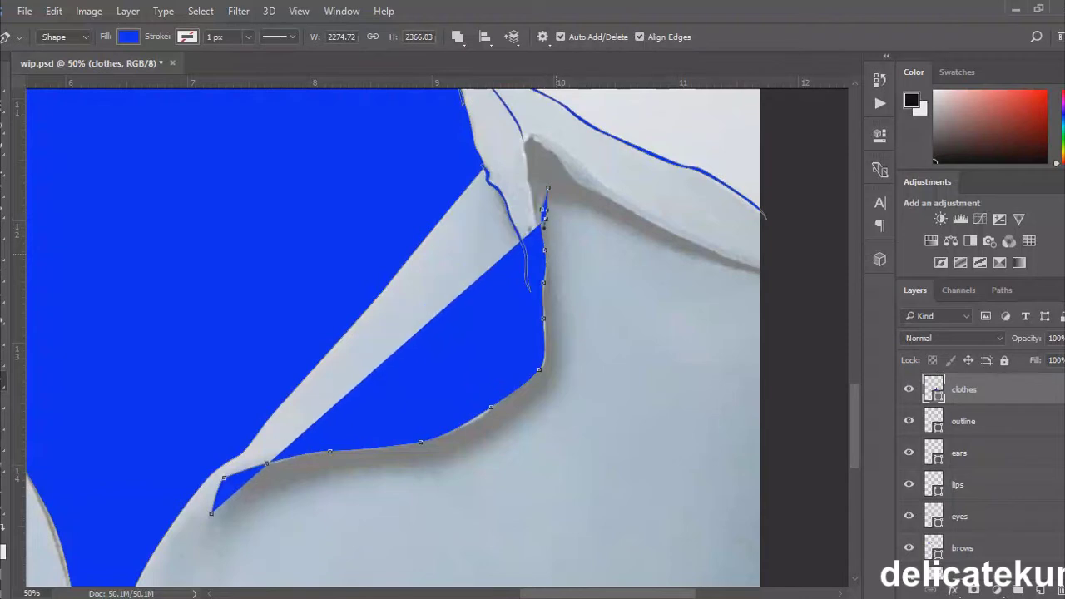
- Set the clothes layer's opacity to 0% and trace the return edge from the notch down around the collar flap's corner
scroll(547, 189, "up", 3)
key("0")
key("0")
scroll(547, 108, "up", 2)
left_click(562, 134)
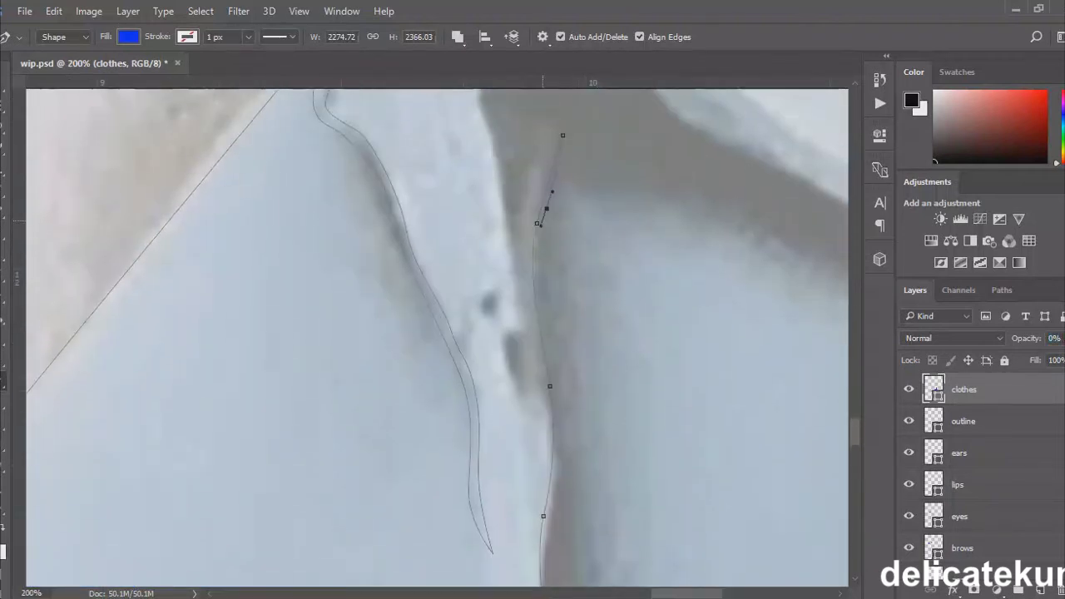
left_click(546, 325)
scroll(545, 326, "down", 1)
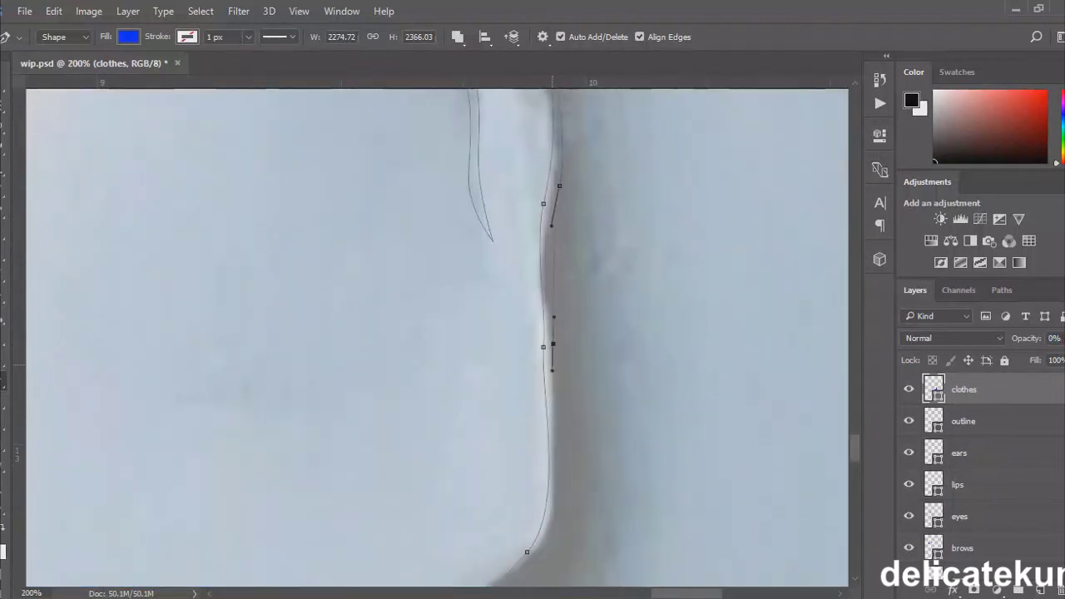
left_click_drag(544, 324, 554, 304)
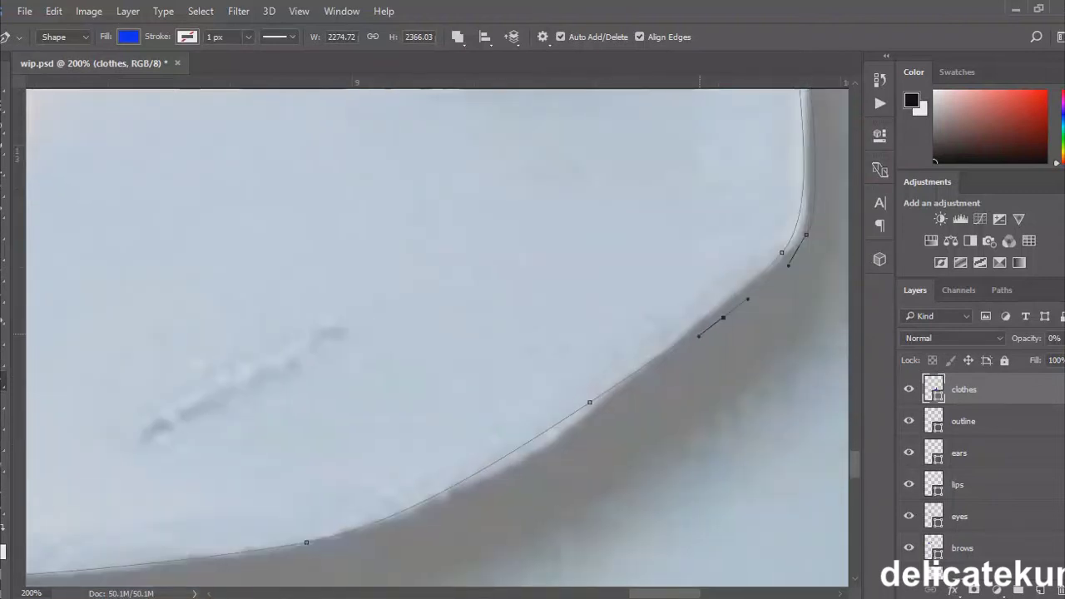
left_click_drag(624, 389, 614, 396)
left_click(238, 447)
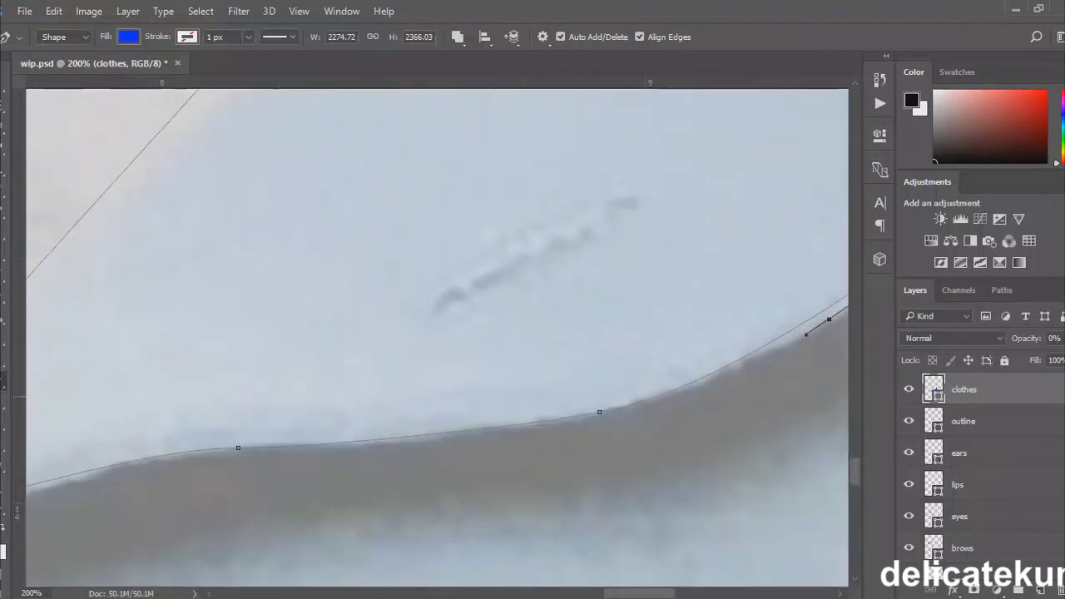
- Finish the return edge along the flap's lower side, close the thin outline at its start, and restore the layer to 100% opacity
scroll(436, 337, "left", 5)
left_click(353, 467)
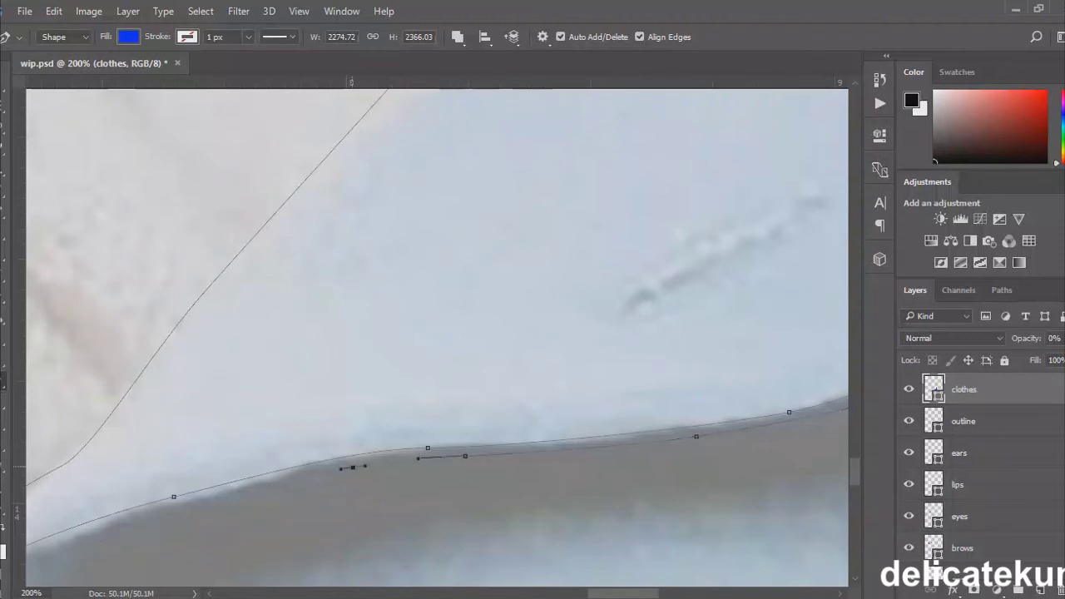
scroll(437, 337, "down", 5)
scroll(437, 337, "left", 7)
left_click_drag(287, 387, 283, 403)
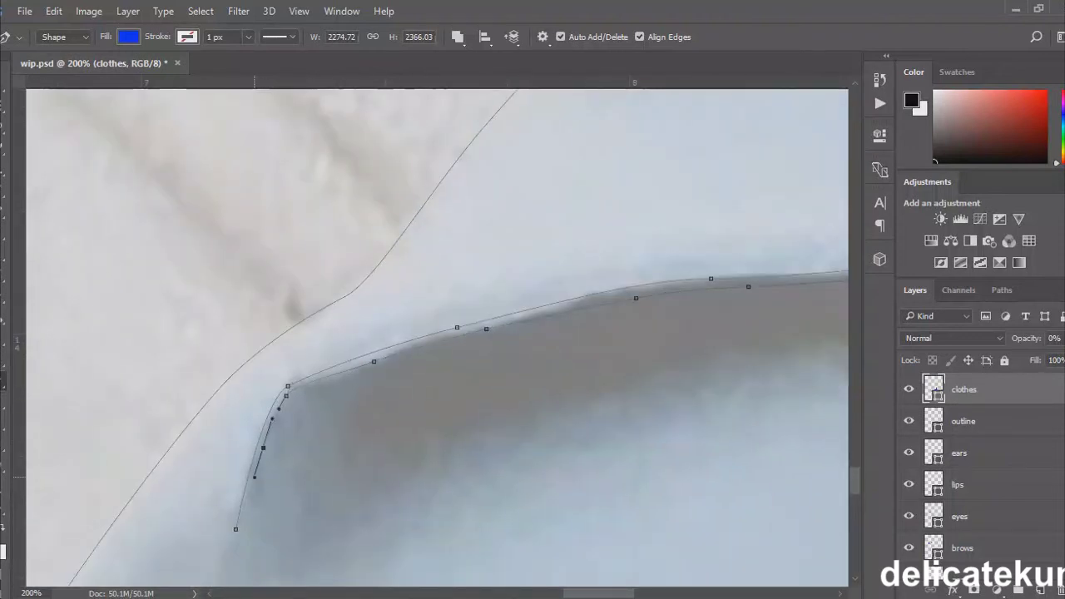
key("Return")
key("ctrl+minus")
key("ctrl+minus")
key("ctrl+minus")
key("ctrl+minus")
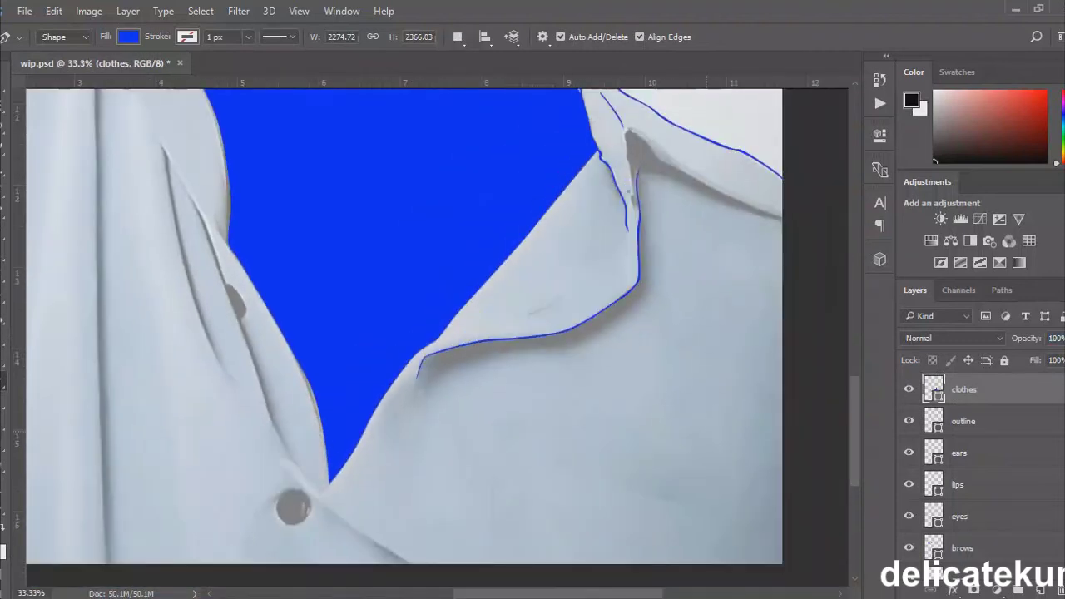
- Trace the edge of the dark shadow notch up over its tip and along the shoulder fold to just past the photo's edge
key("ctrl+plus")
key("ctrl+plus")
scroll(403, 324, "right", 5)
scroll(403, 325, "up", 5)
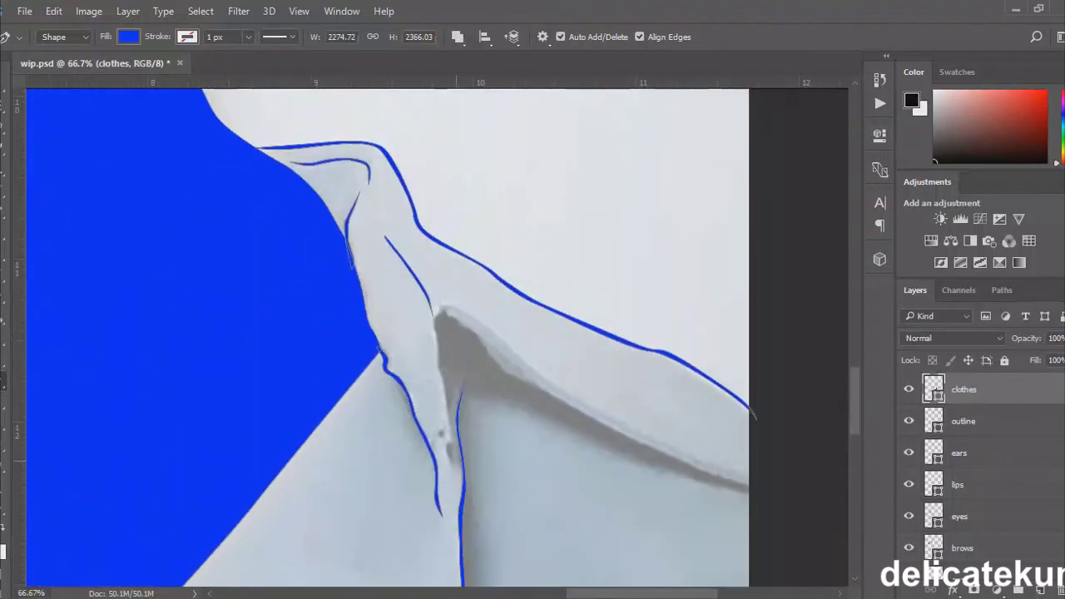
left_click(440, 315)
left_click(456, 319)
left_click(474, 330)
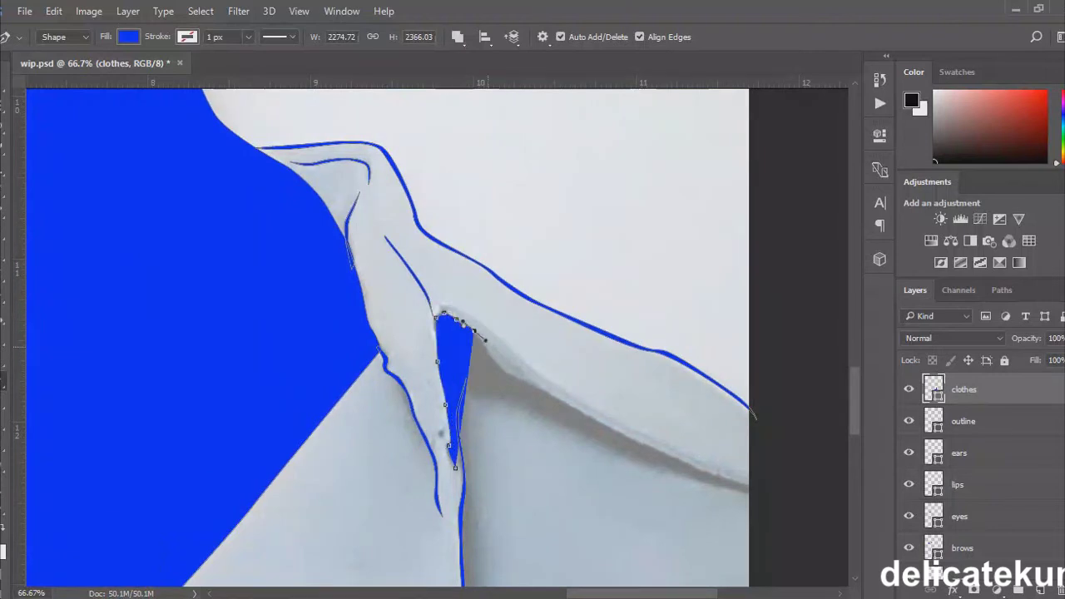
left_click(503, 367)
left_click_drag(579, 412, 605, 421)
left_click_drag(700, 470, 715, 477)
left_click(753, 489)
- With the layer at 0% opacity, trace the return edge back around the shadow notch, close the thin outline, and restore 100% opacity
key("0")
key("0")
key("ctrl+plus")
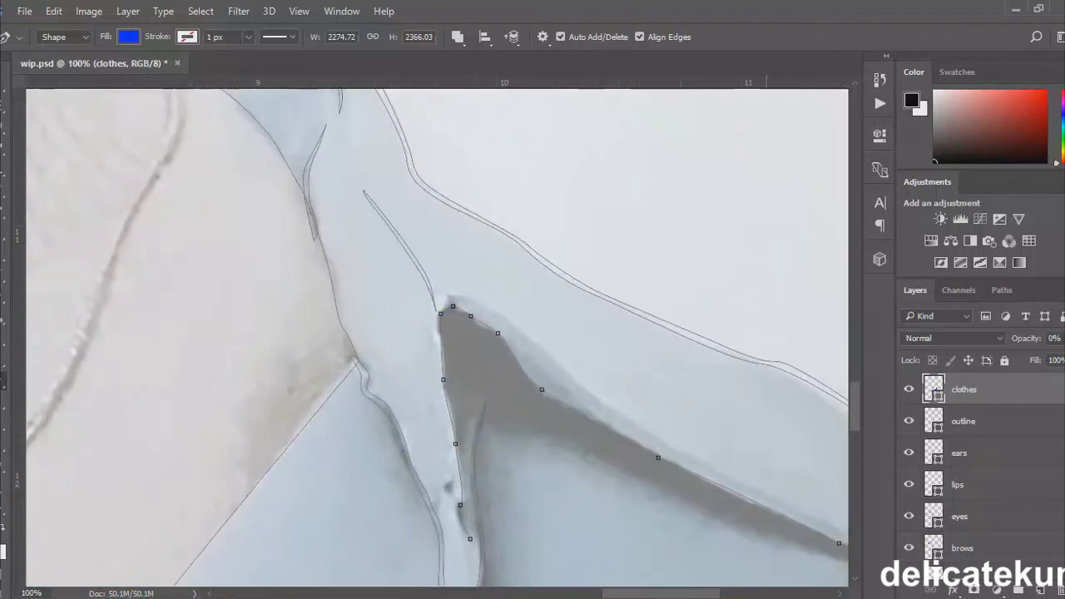
left_click(450, 295)
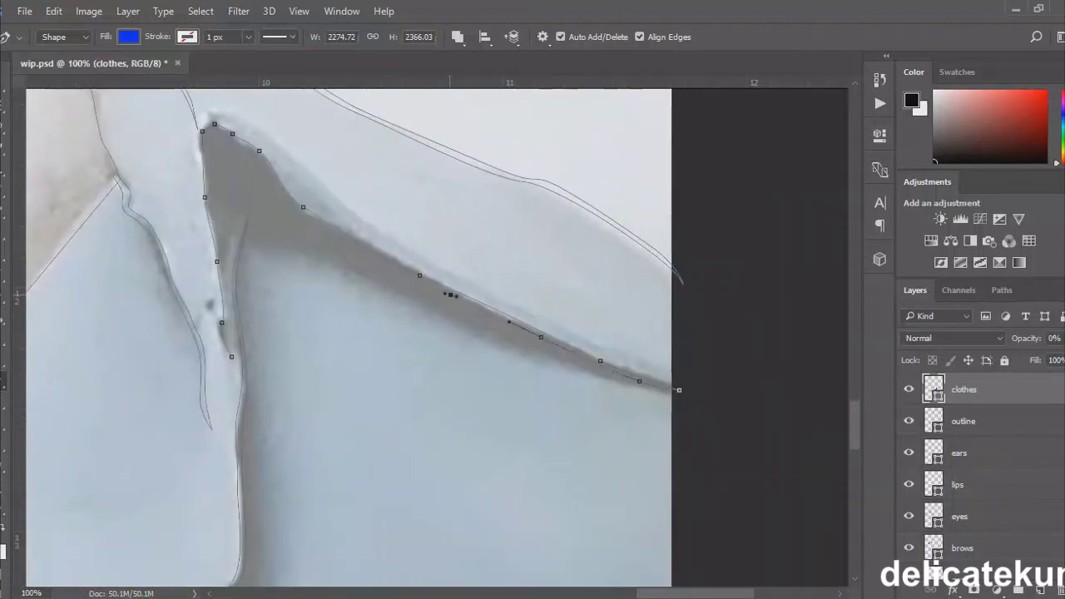
scroll(437, 333, "up", 1)
scroll(437, 333, "left", 3)
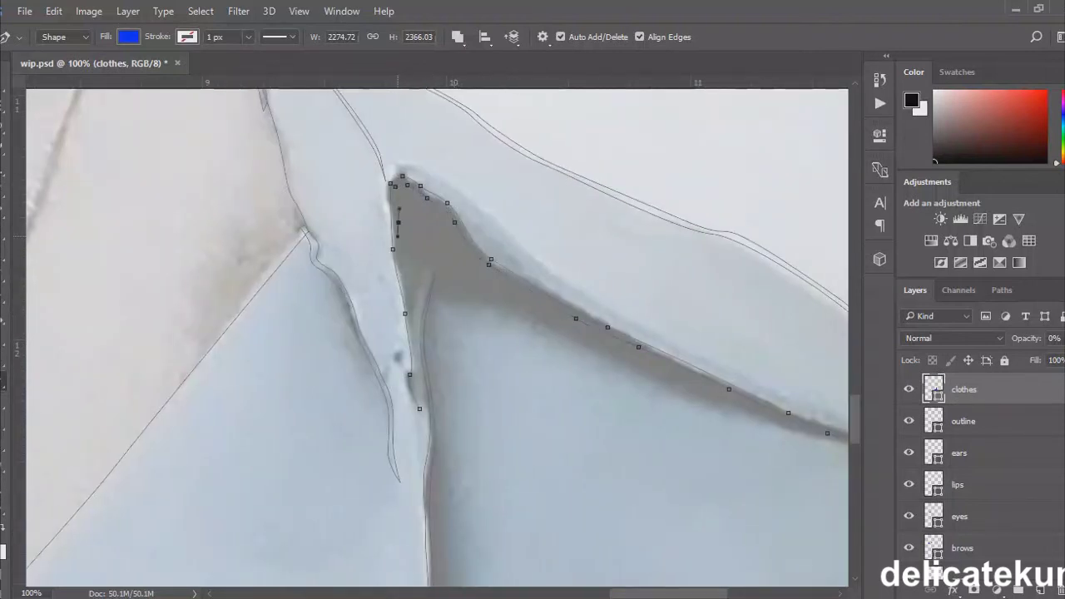
key("0")
key("ctrl+minus")
key("ctrl+minus")
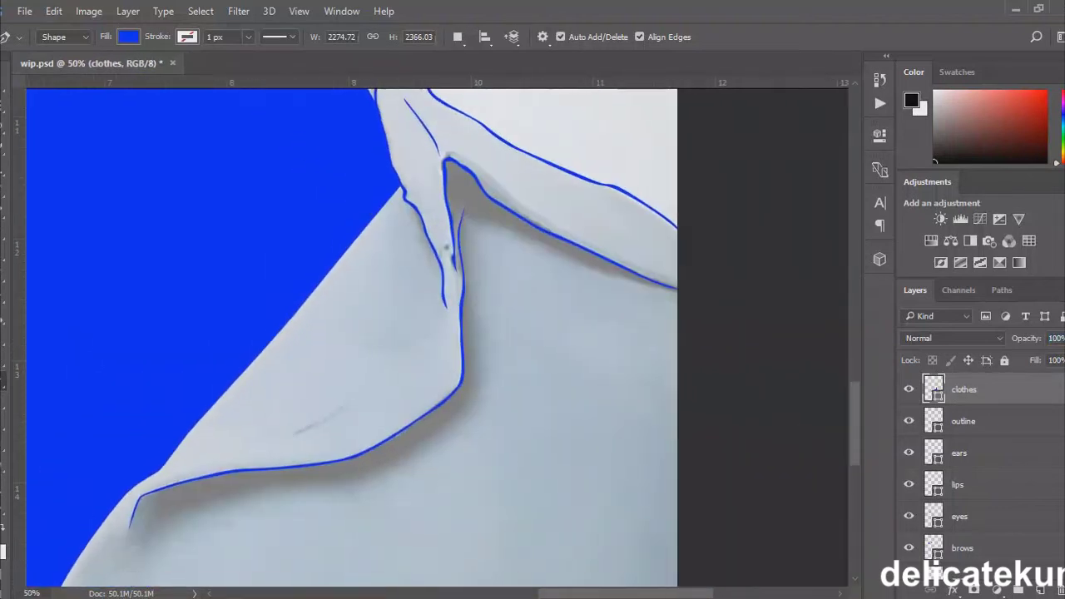
- Trace the short slanted crease on the collar flap as a thin closed shape about 114 px by 57 px
key("ctrl+plus")
key("ctrl+plus")
left_click(390, 435)
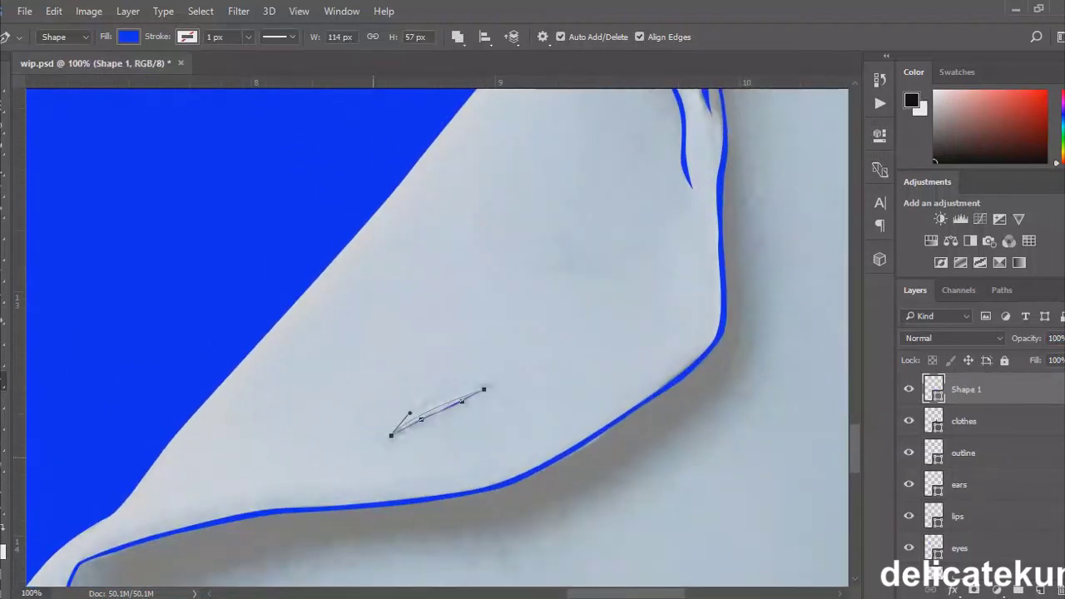
key("ctrl+minus")
key("ctrl+minus")
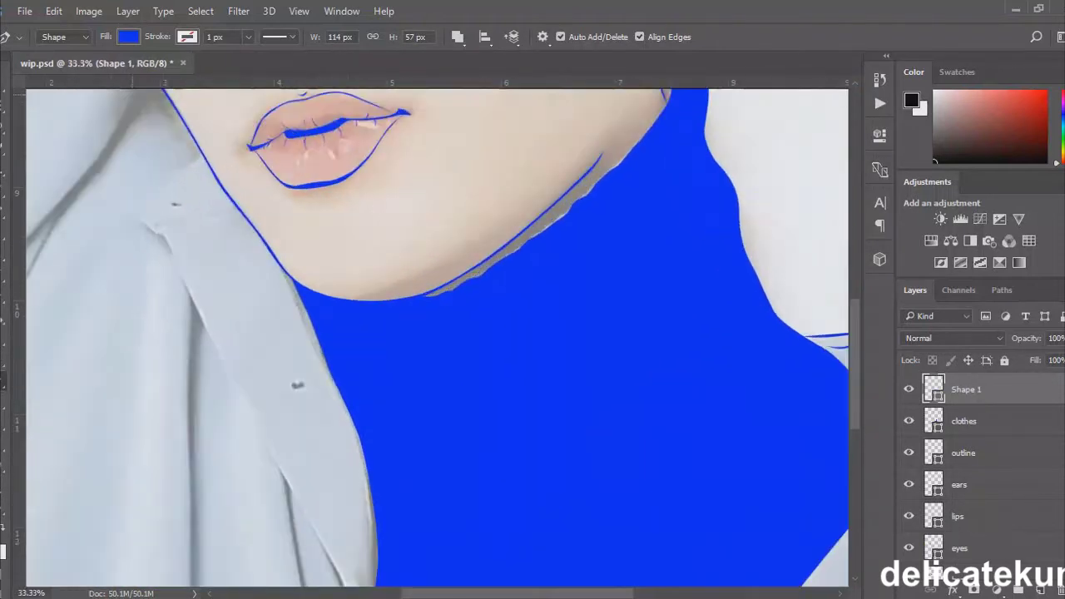
- Trace the upper edge of the shoulder fold from the shadow notch's tip, tapering to a point near the photo's edge
key("ctrl+plus")
key("ctrl+plus")
key("ctrl+plus")
left_click_drag(358, 398, 401, 407)
left_click(453, 455)
left_click(537, 522)
scroll(537, 522, "down", 3)
scroll(537, 522, "right", 2)
left_click_drag(525, 443, 607, 456)
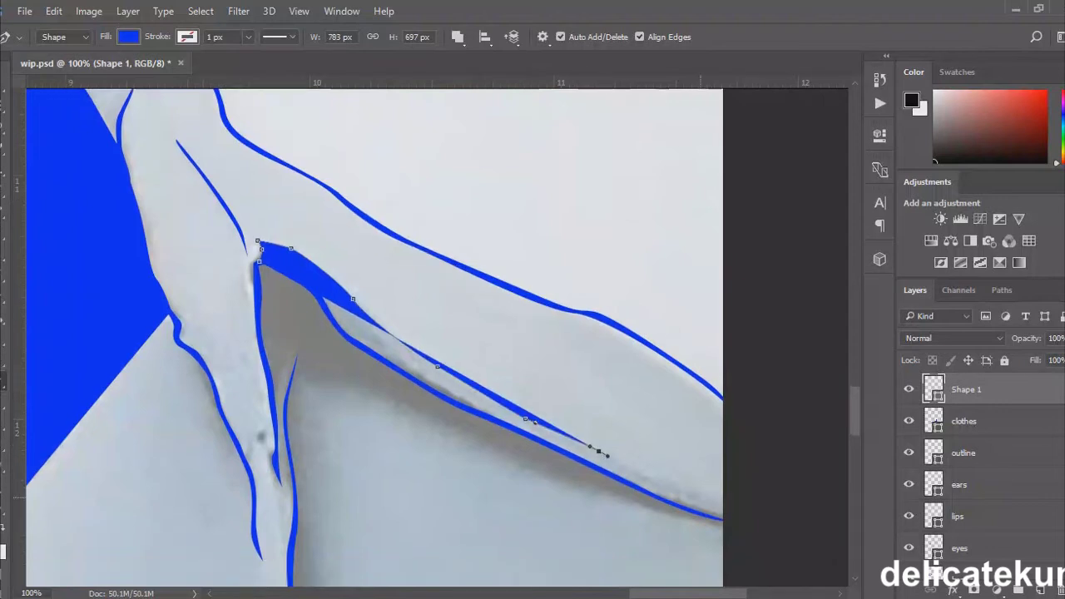
key("ctrl+plus")
key("ctrl+plus")
key("ctrl+plus")
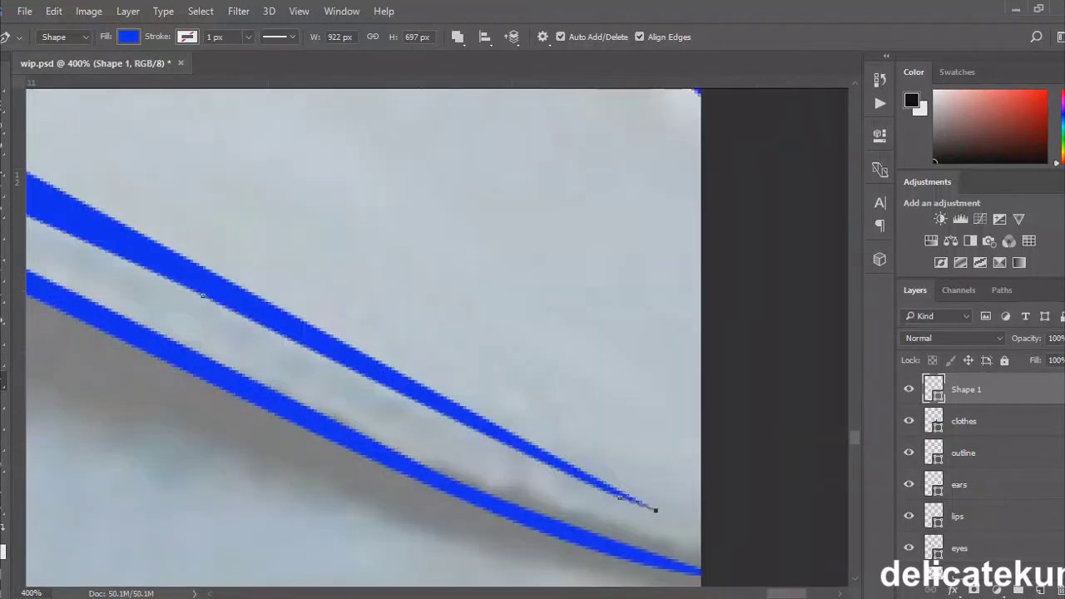
- Trace the return edge back along the shoulder fold to the shadow notch's tip and close the thin fold shape
key("ctrl+minus")
key("ctrl+minus")
scroll(437, 333, "left", 3)
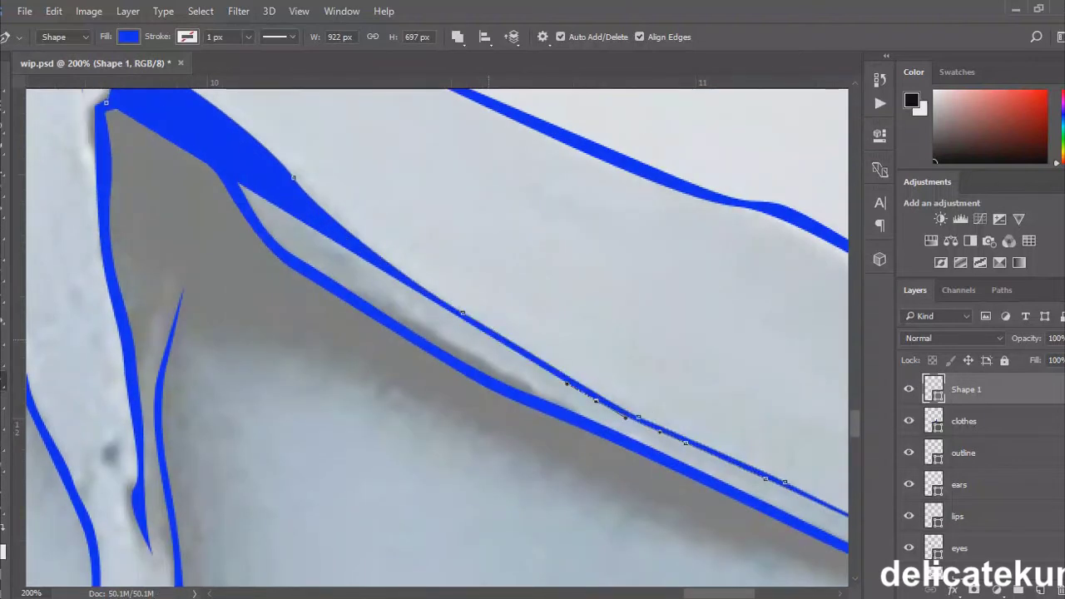
scroll(436, 333, "up", 3)
key("0")
key("0")
scroll(436, 333, "up", 2)
left_click_drag(177, 254, 131, 246)
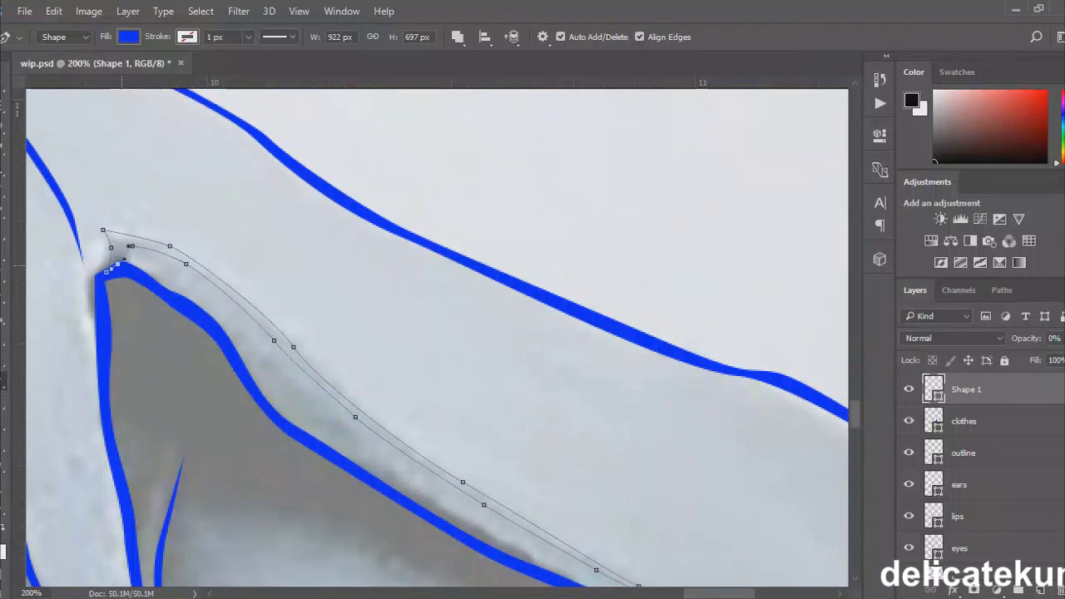
key("ctrl+minus")
key("ctrl+minus")
key("ctrl+minus")
key("ctrl+minus")
key("ctrl+minus")
key("ctrl+minus")
key("ctrl+minus")
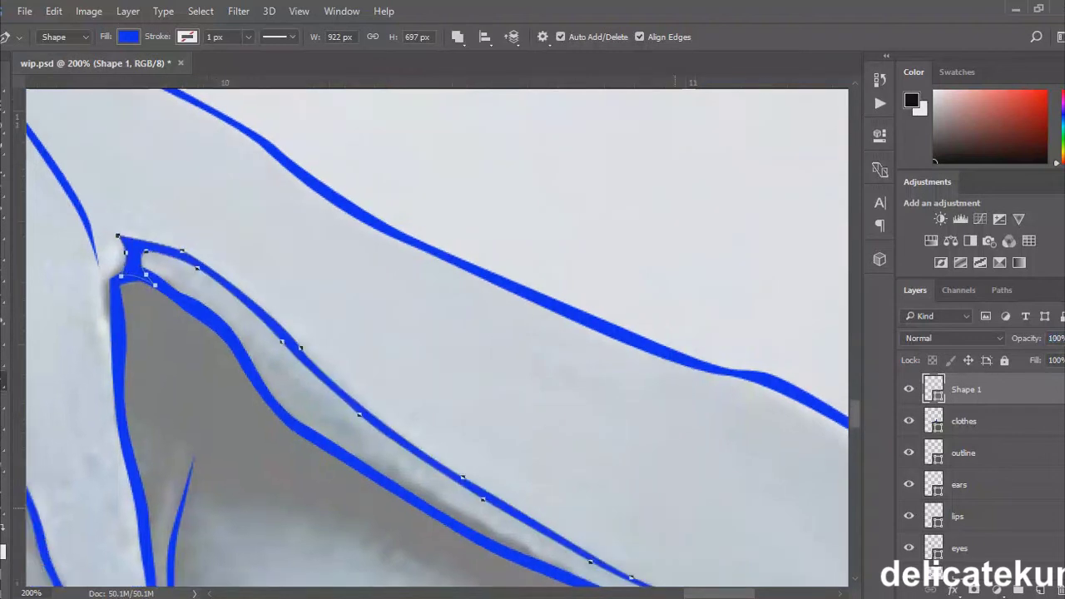
- Combine the new crease shapes with the clothes layer under the name "clothes" and show the portrait photo again
key("0")
scroll(982, 465, "down", 3)
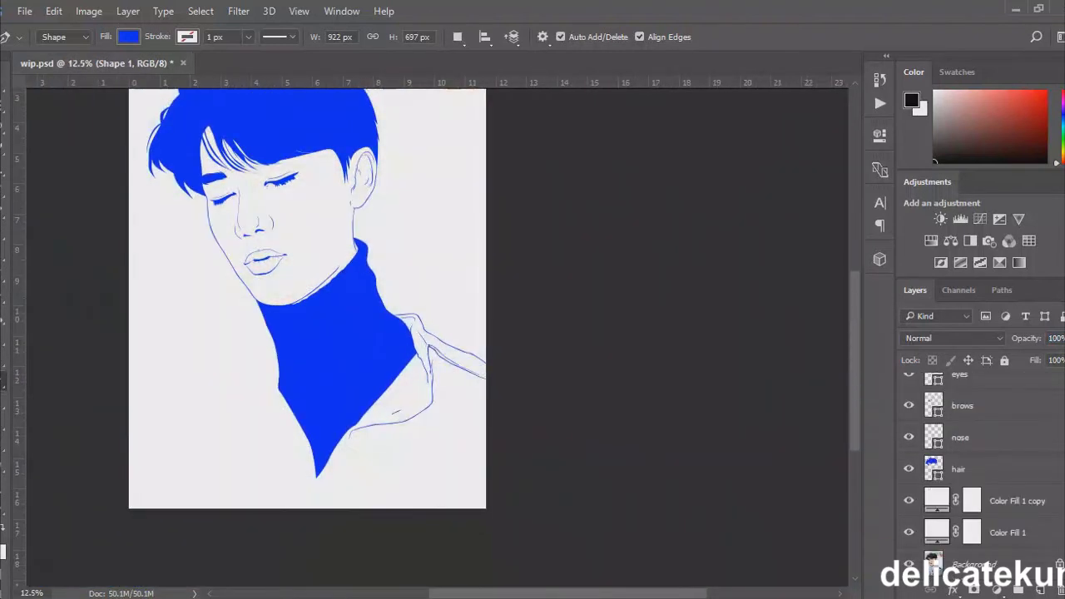
left_click(908, 564)
scroll(981, 465, "up", 3)
double_click(966, 389)
type("clothes")
key("Return")
- Trace a thin line along the shirt's front edge from the jawline below the lips down to the turtleneck's left side
scroll(474, 299, "left", 5)
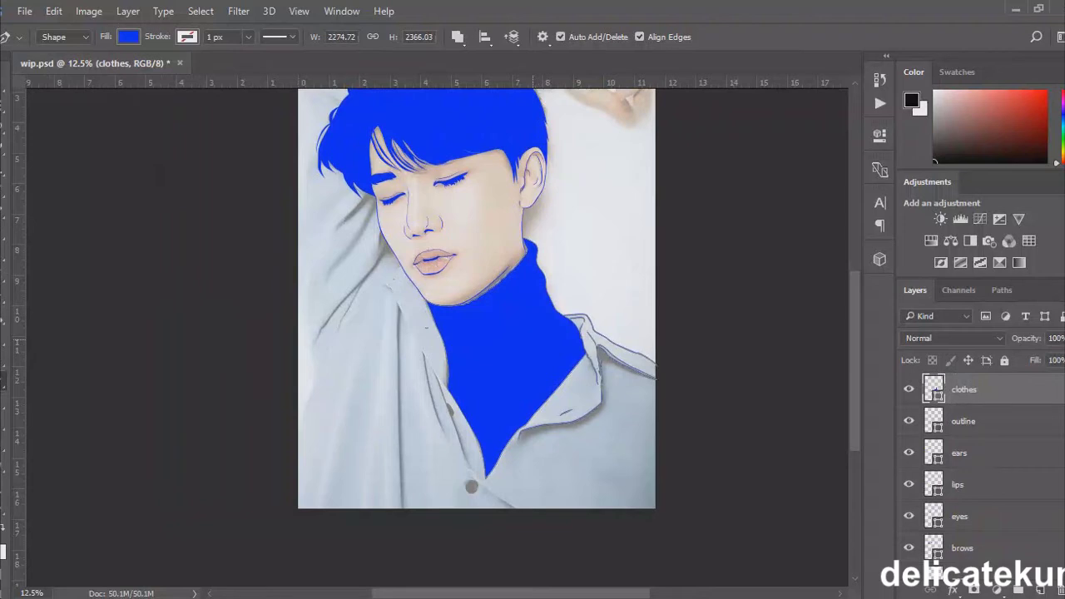
key("ctrl+plus")
key("ctrl+plus")
key("ctrl+plus")
key("ctrl+plus")
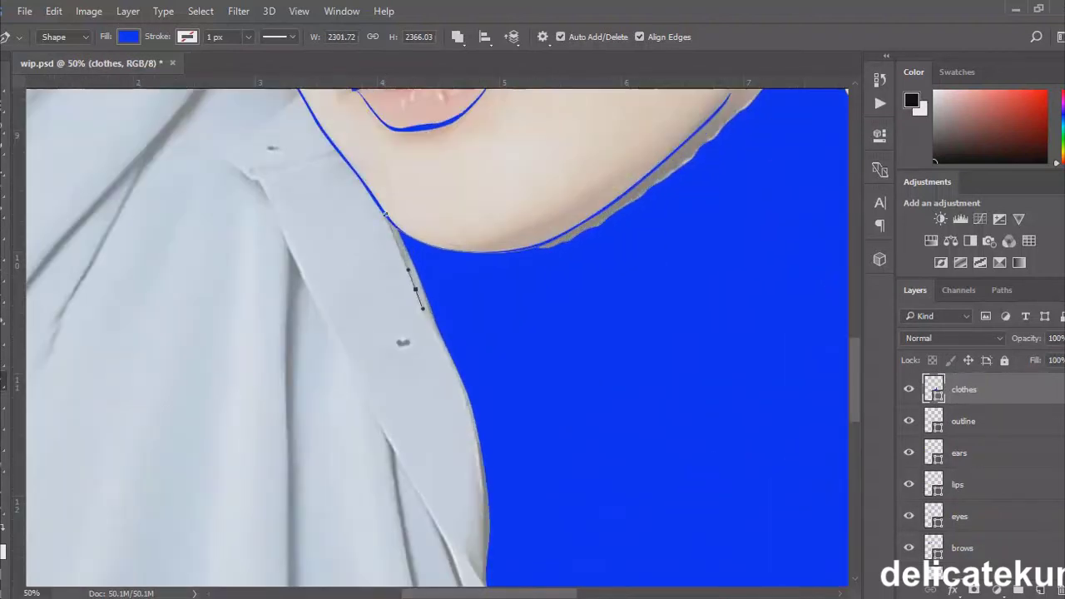
key("ctrl+plus")
key("ctrl+plus")
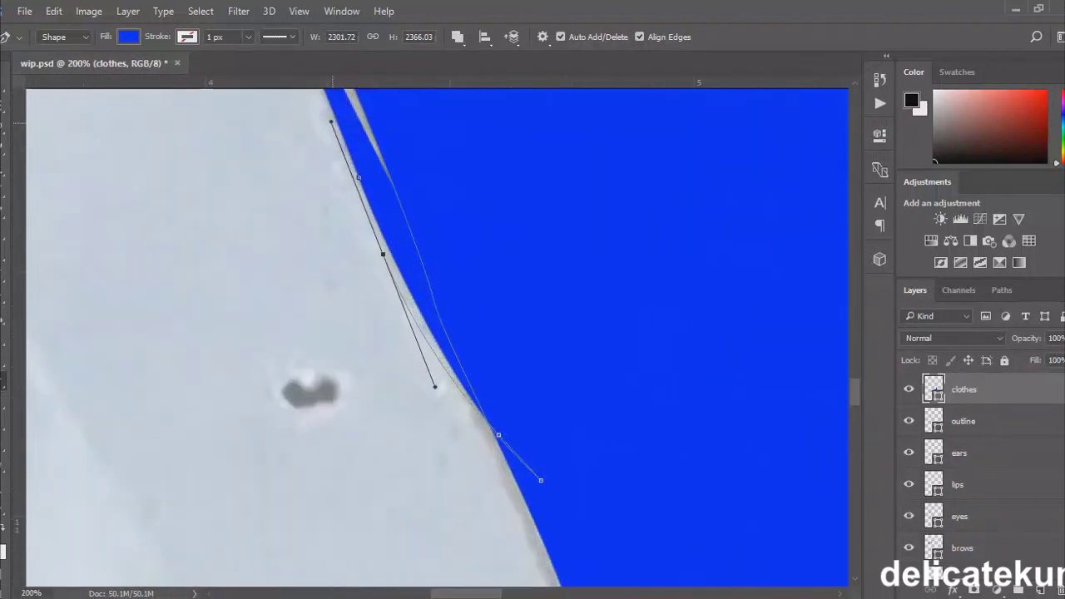
scroll(423, 333, "up", 5)
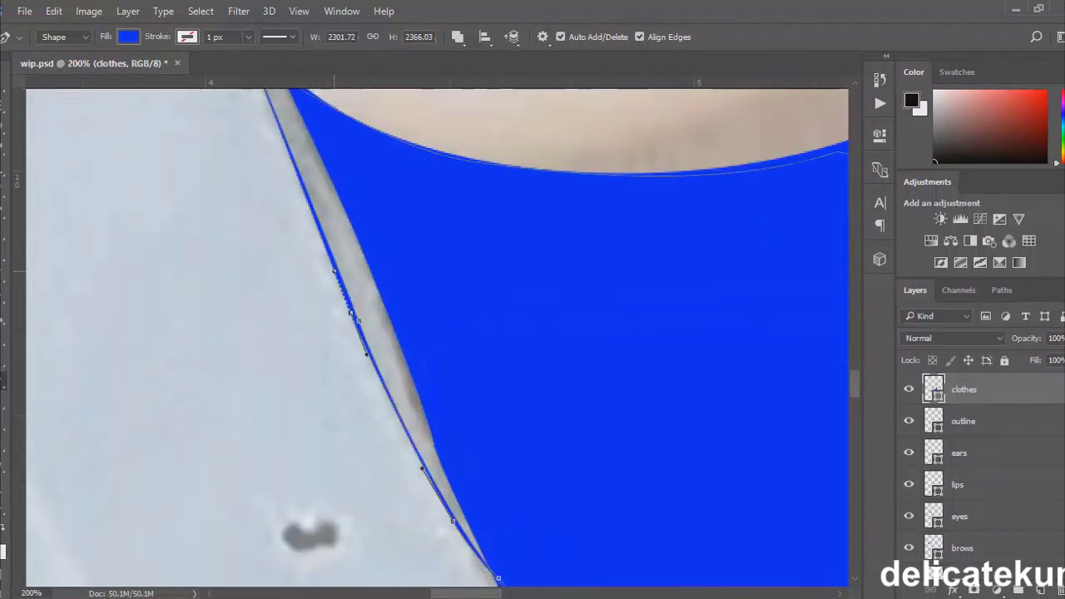
key("ctrl+minus")
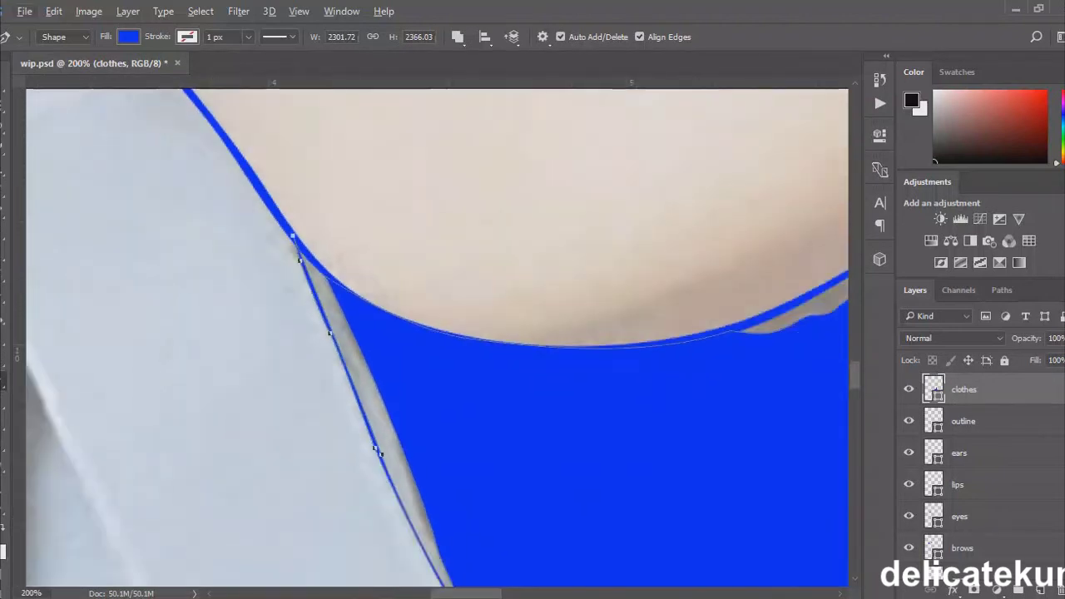
scroll(437, 333, "down", 5)
scroll(536, 332, "up", 5)
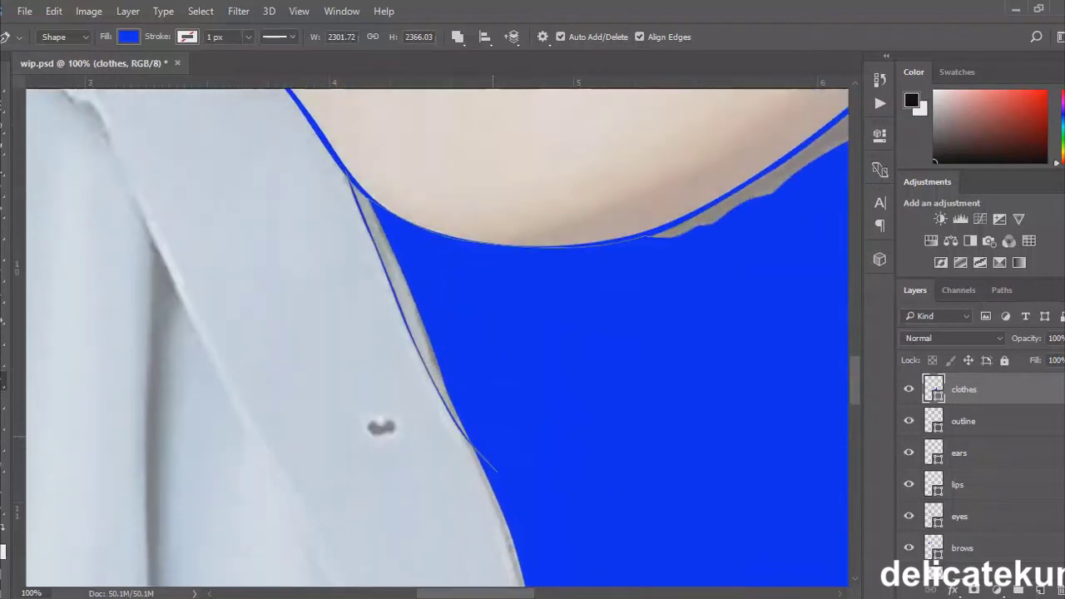
- Trace a thin strip farther down the shirt's front edge alongside the turtleneck and save the document
scroll(536, 333, "down", 3)
left_click_drag(491, 283, 499, 300)
key("ctrl+plus")
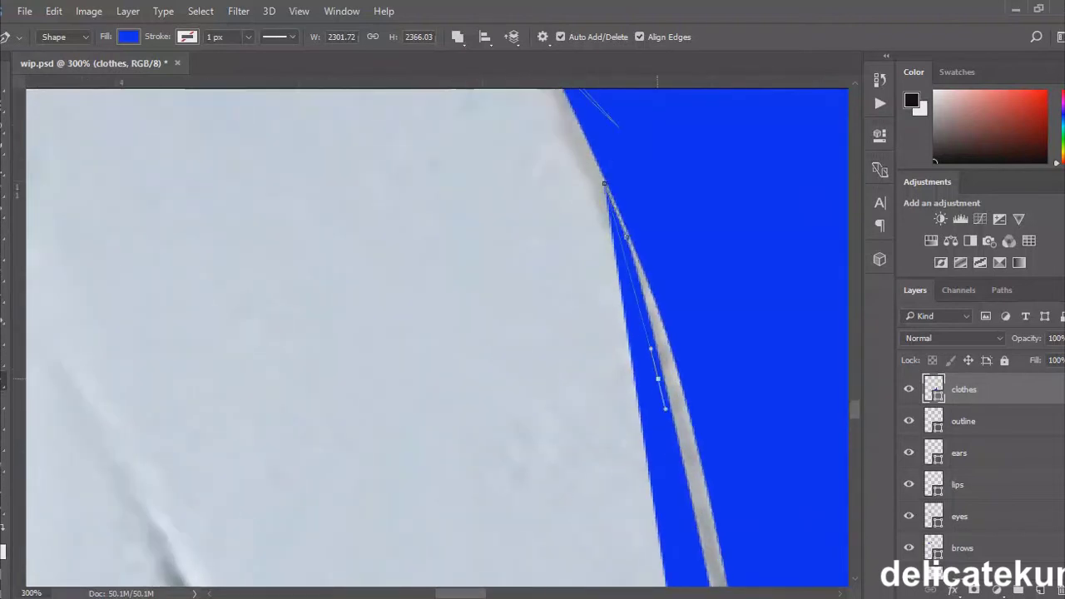
scroll(657, 374, "left", 3)
key("ctrl+plus")
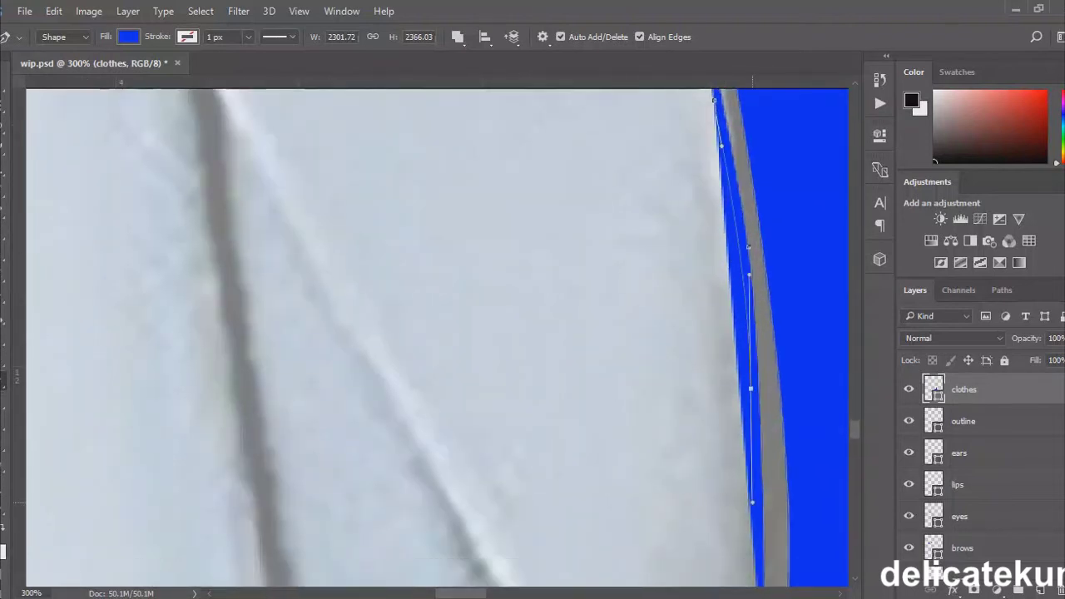
key("ctrl+minus")
key("ctrl+minus")
key("ctrl+minus")
key("ctrl+minus")
key("ctrl+0")
key("ctrl+s")
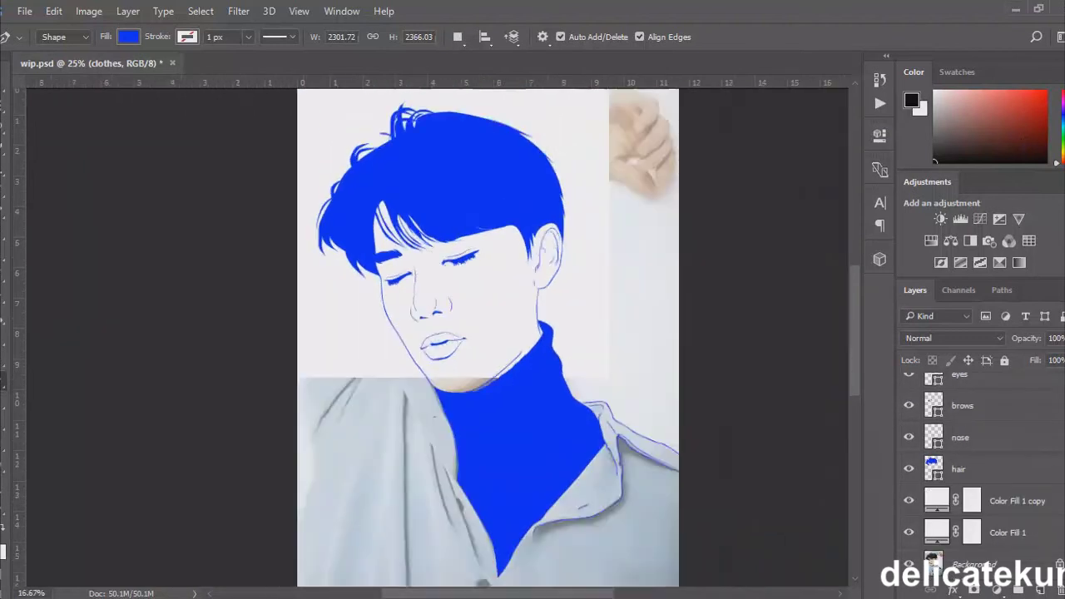
- Hide the upper color fill layer to reveal the portrait photo and select the clothes layer
left_click(909, 500)
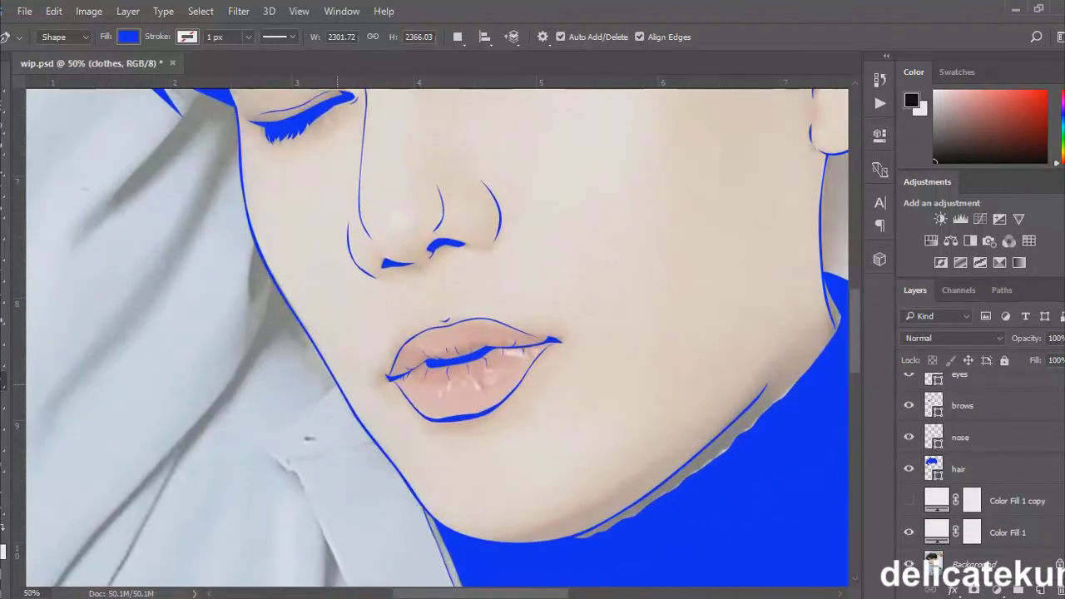
scroll(982, 474, "up", 3)
left_click(963, 388)
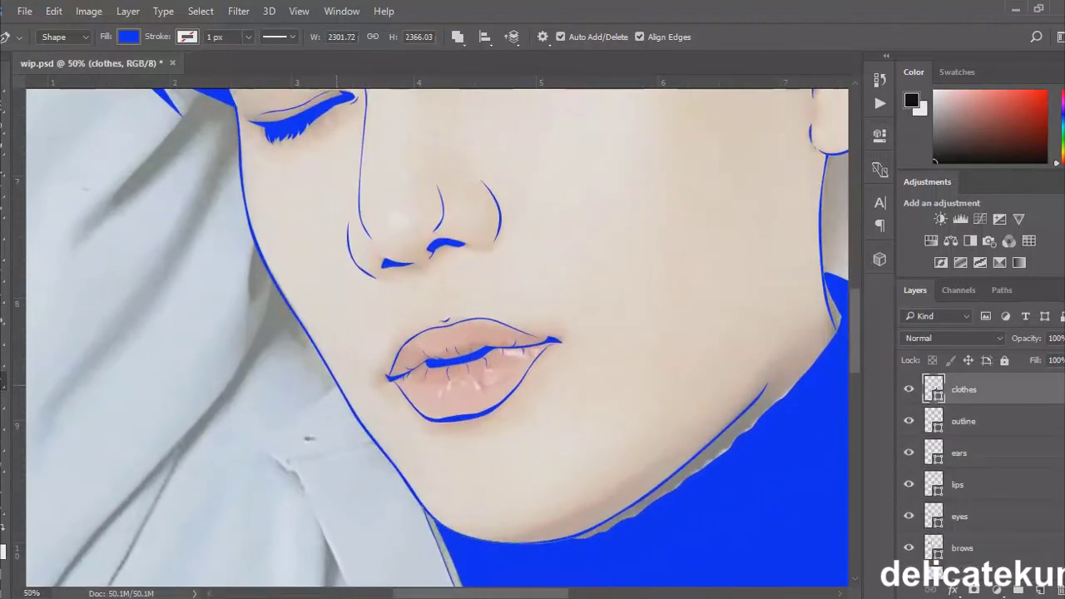
- Trace the shirt collar's upper edge from the jawline below the lips out to its corner and down to the small notch
left_click(291, 421)
left_click(246, 438)
key("ctrl+plus")
left_click(259, 449)
left_click(281, 467)
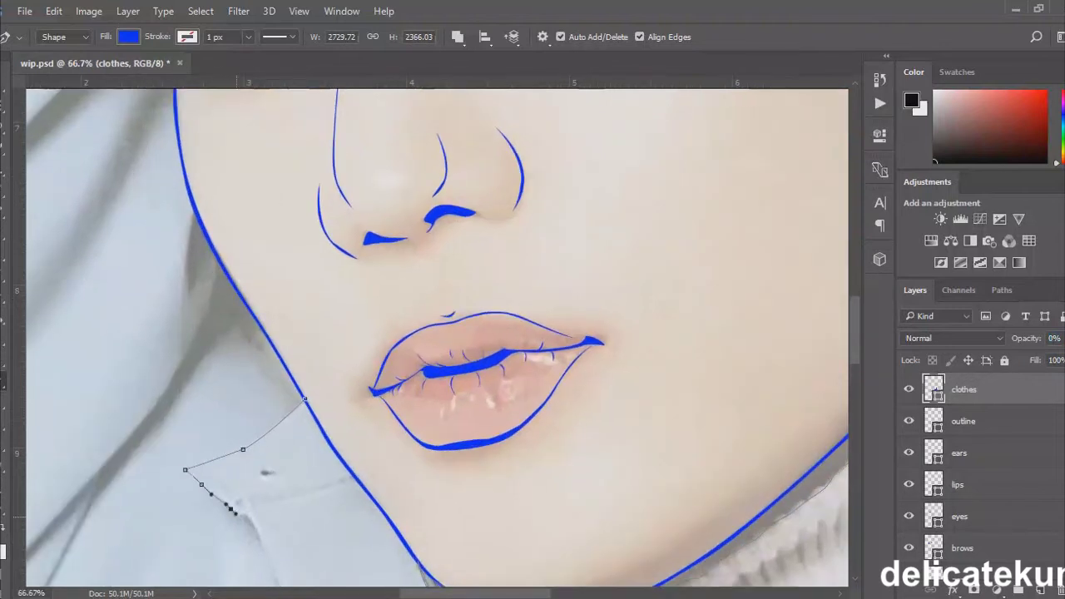
left_click(285, 475)
scroll(252, 489, "down", 2)
scroll(254, 491, "down", 3)
scroll(283, 349, "down", 5)
- Continue the path down the shirt placket's outer edge and around the small curved gap beside the turtleneck
left_click(309, 249)
scroll(333, 266, "down", 2)
left_click(380, 285)
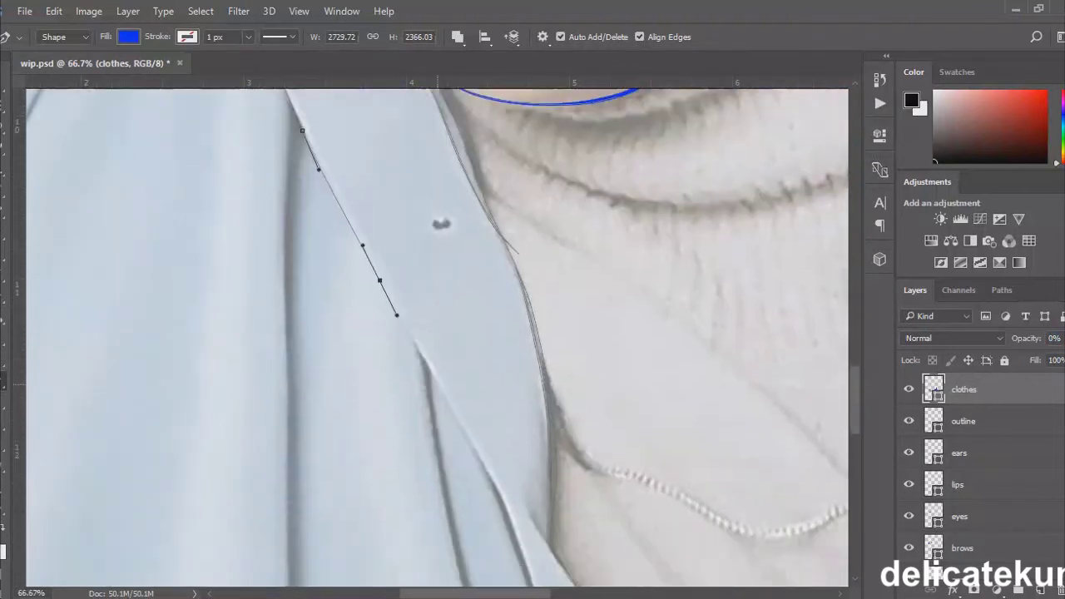
scroll(415, 349, "down", 1)
left_click_drag(471, 401, 488, 429)
scroll(491, 416, "down", 3)
left_click_drag(515, 333, 522, 352)
left_click_drag(572, 449, 587, 472)
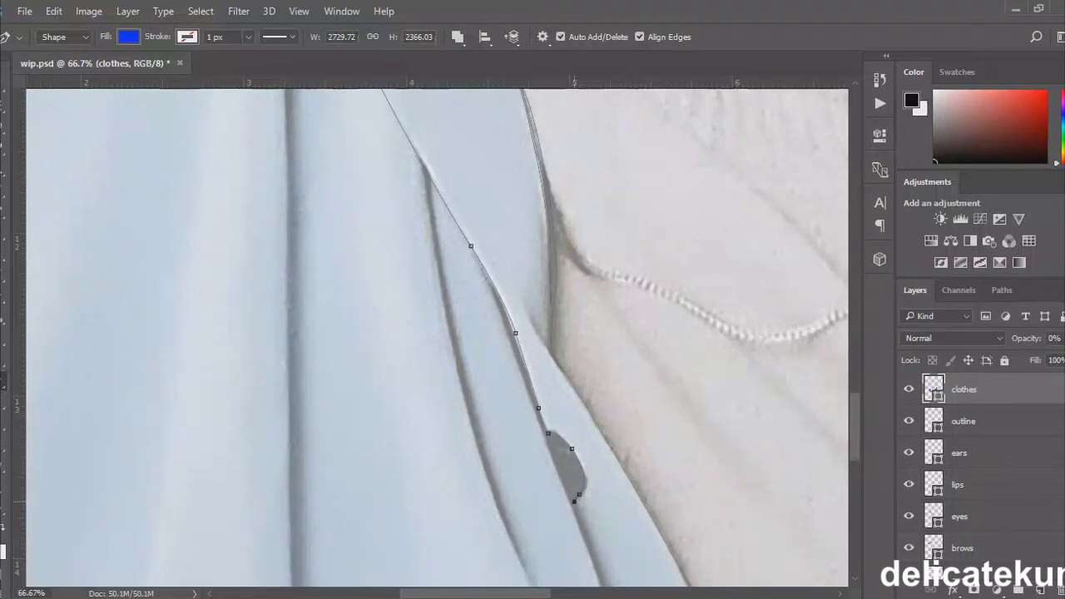
- Trace the return edge up the placket and around the collar corner to the jawline, closing the thin collar outline
scroll(541, 375, "down", 3)
scroll(541, 332, "up", 2)
scroll(541, 374, "up", 2)
scroll(450, 282, "down", 2)
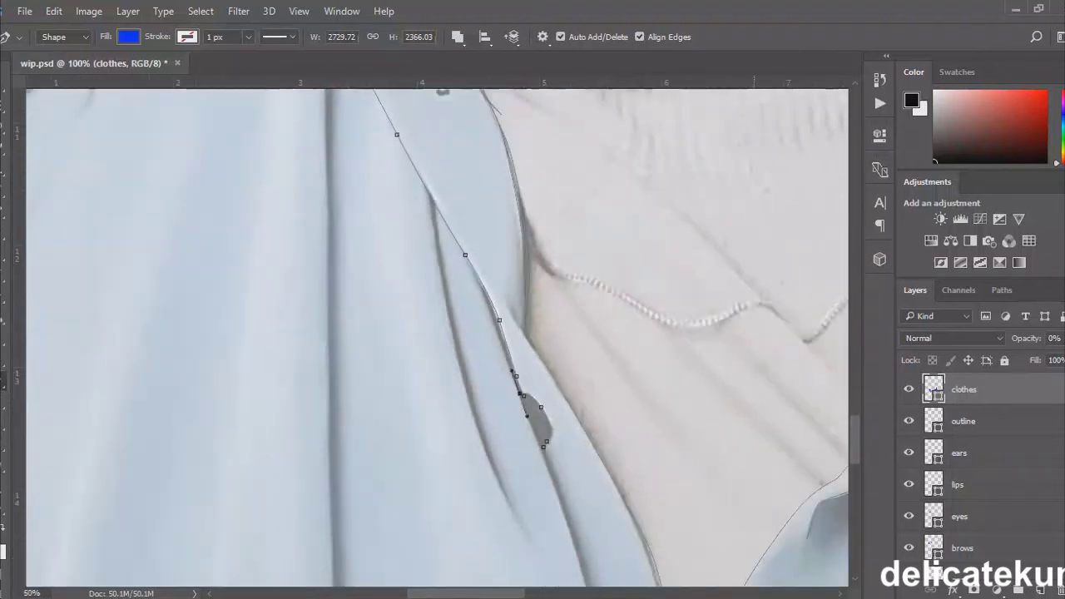
scroll(441, 348, "down", 2)
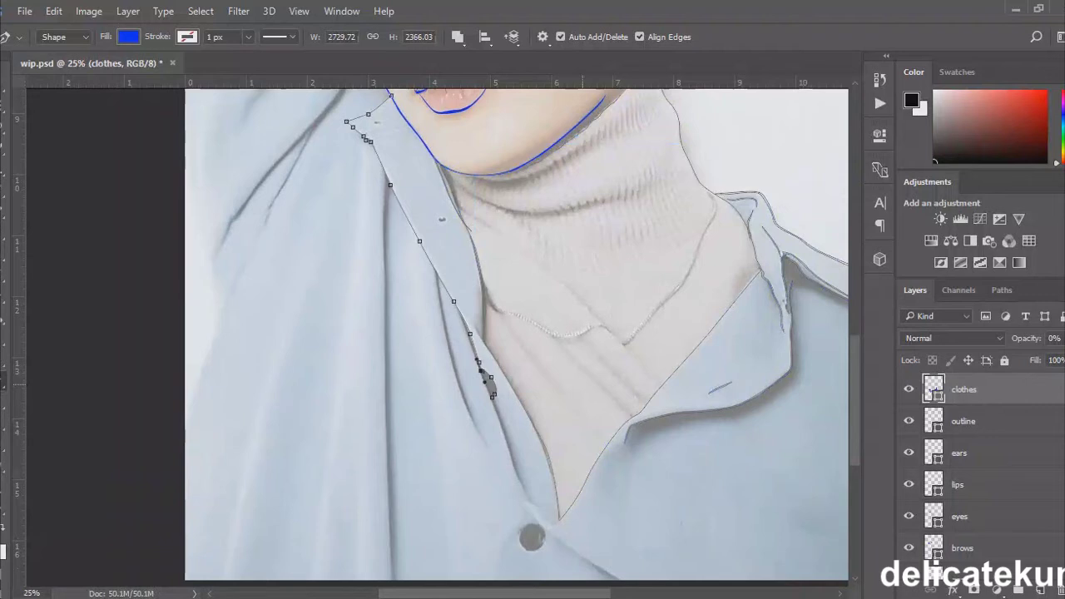
scroll(438, 325, "up", 3)
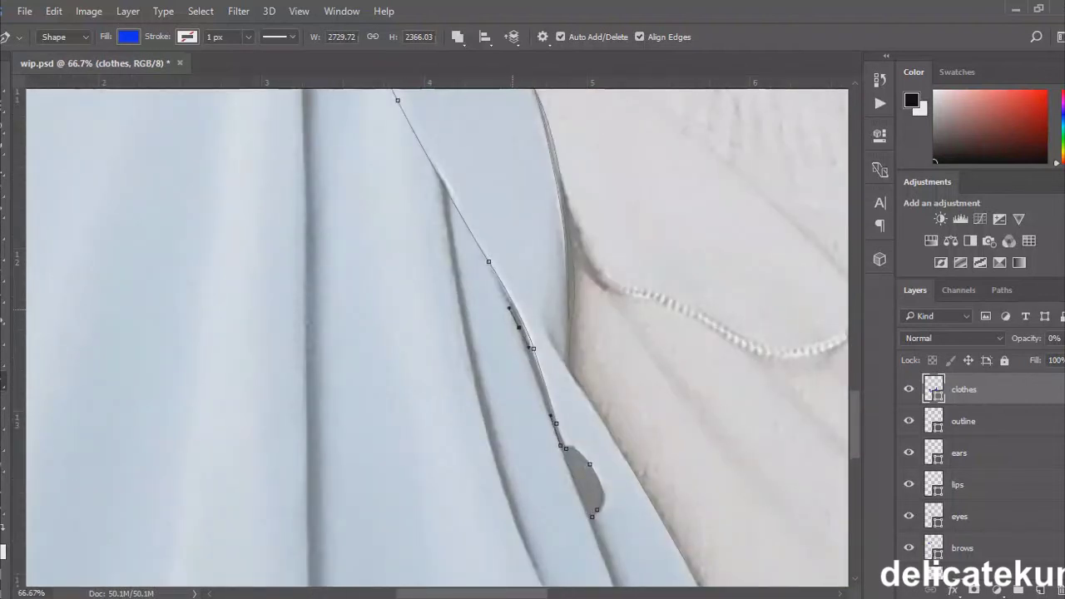
scroll(466, 337, "up", 3)
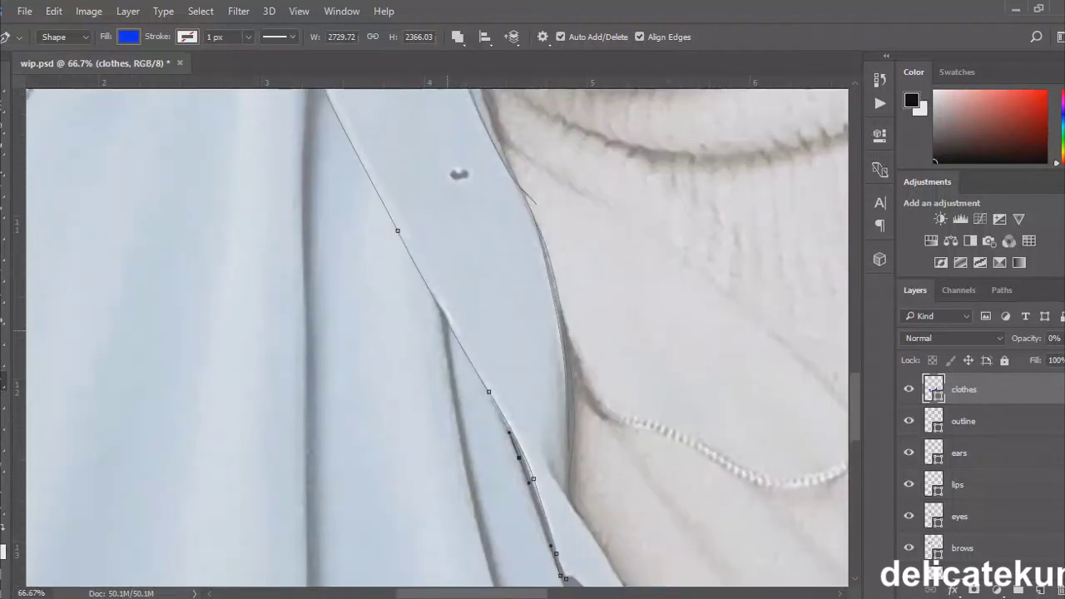
scroll(432, 306, "up", 4)
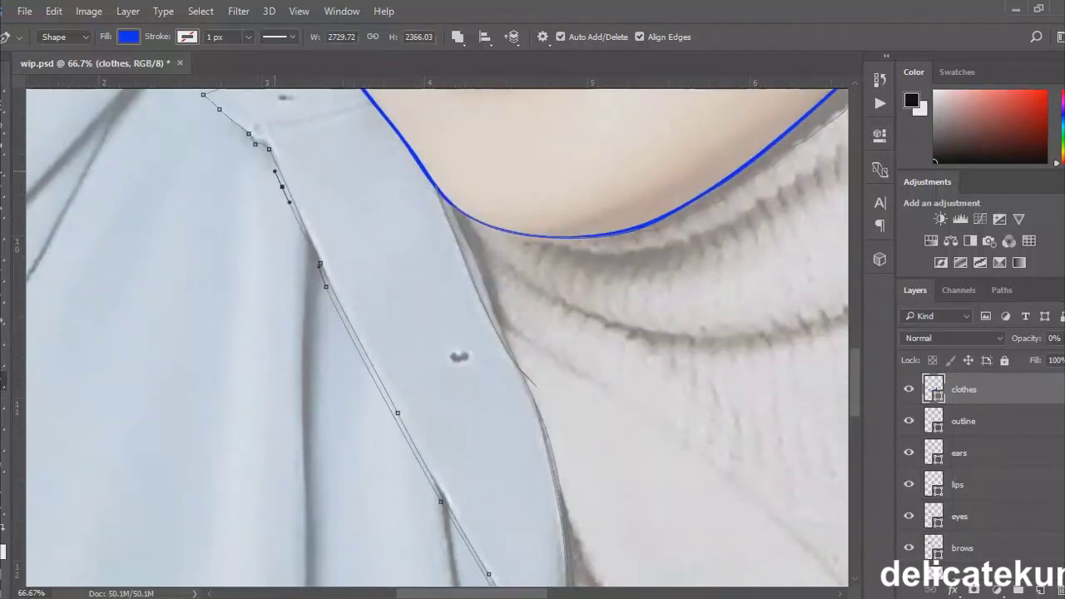
scroll(437, 337, "up", 3)
left_click(224, 251)
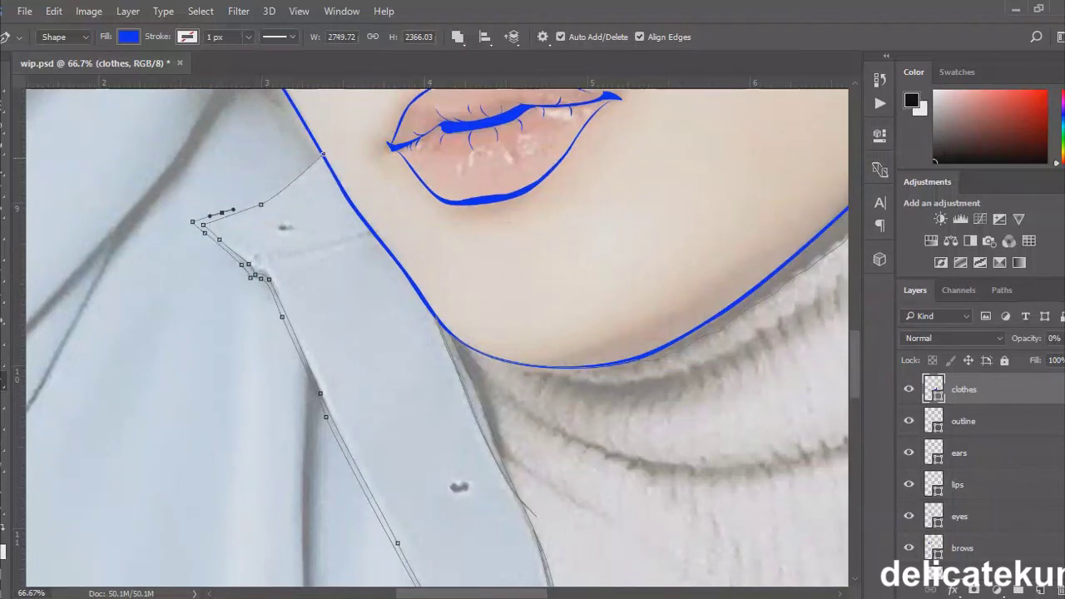
key("ctrl+minus")
key("ctrl+minus")
key("ctrl+minus")
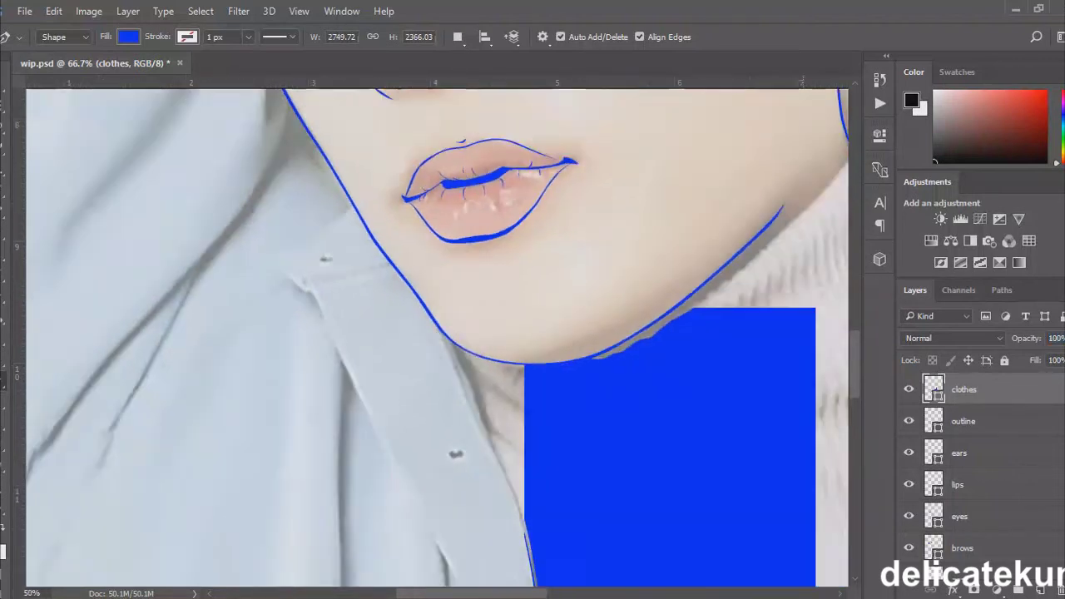
- Trace the first edge of the placket fold from the small curved gap down toward the shirt button
key("ctrl+plus")
key("ctrl+plus")
scroll(437, 333, "down", 4)
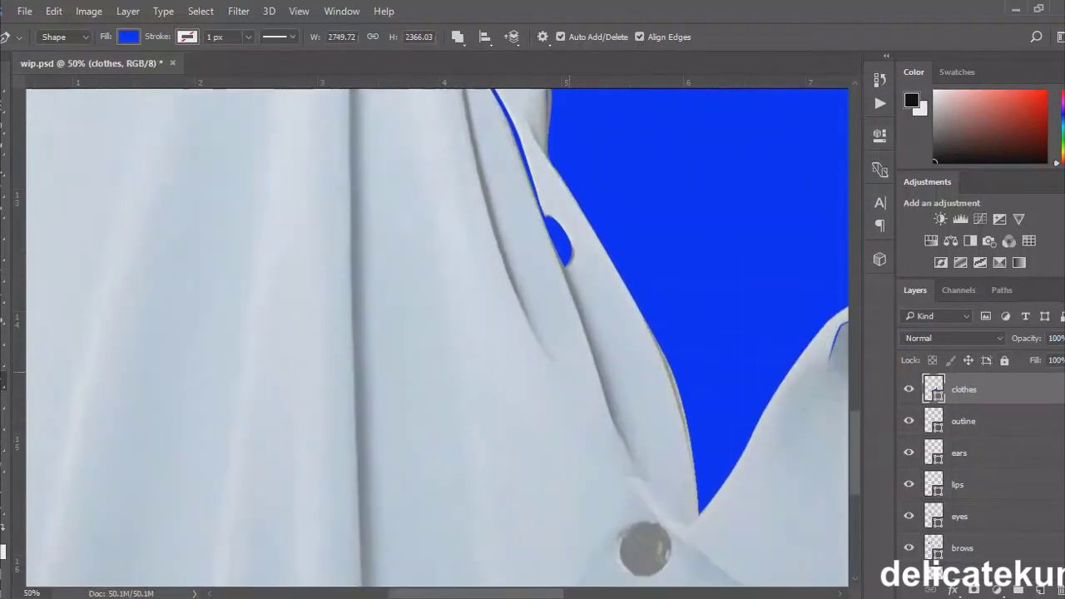
left_click(576, 309)
left_click(600, 383)
left_click(616, 427)
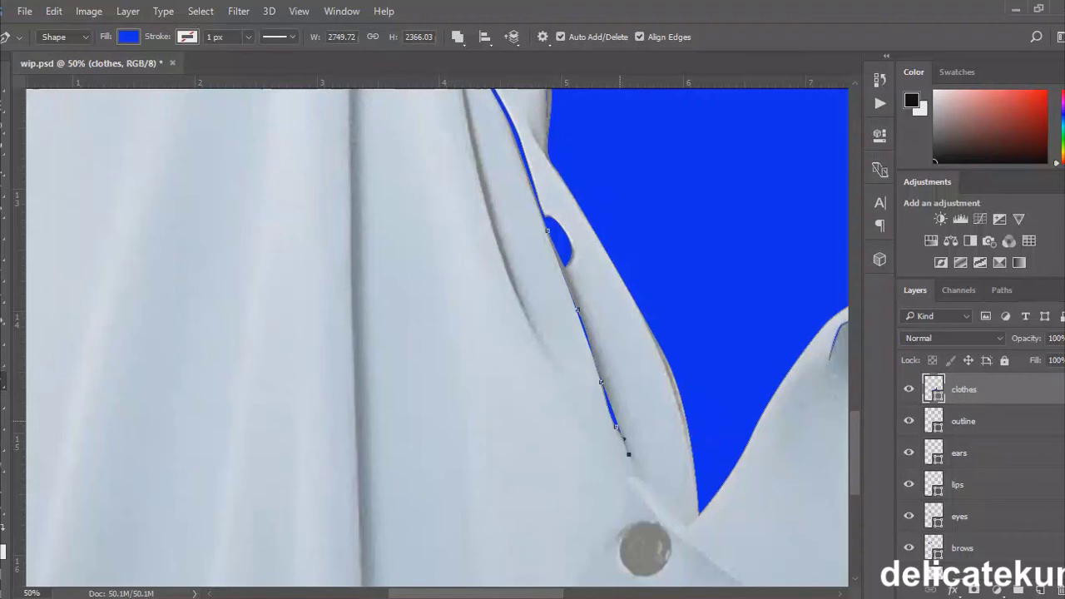
key("ctrl+plus")
key("ctrl+plus")
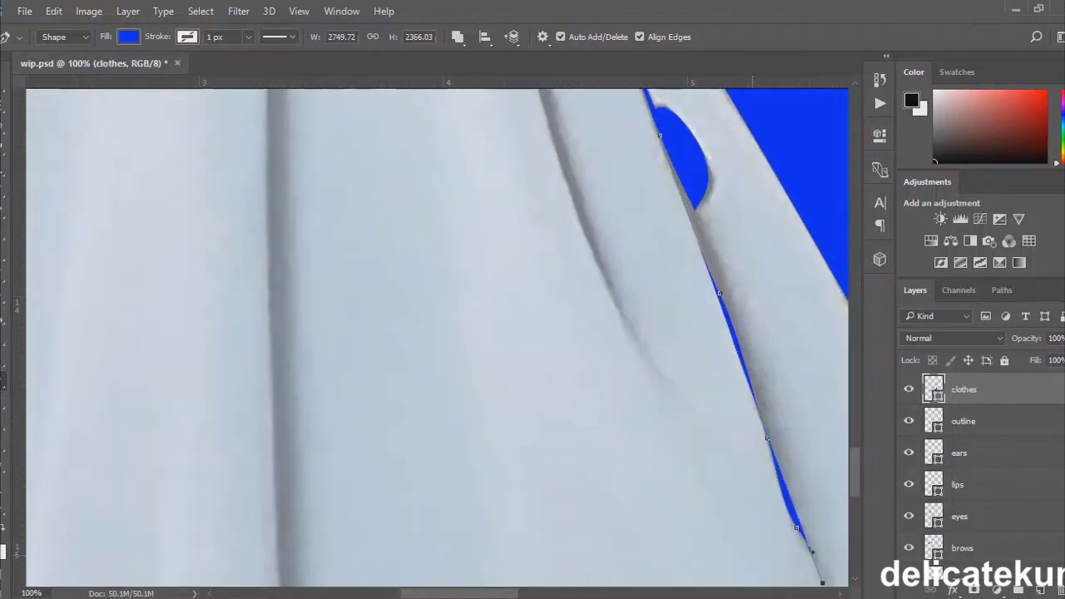
- Trace the return edge back up the placket fold to the small curved gap and close the thin shape
scroll(822, 492, "down", 1)
scroll(821, 491, "up", 2)
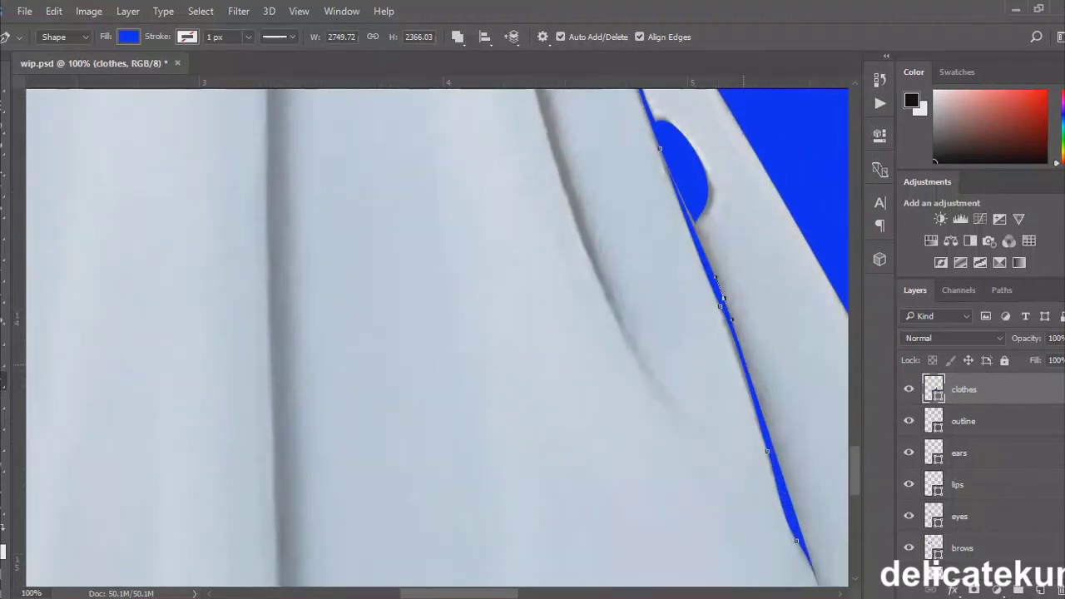
scroll(822, 491, "down", 1)
scroll(822, 491, "right", 3)
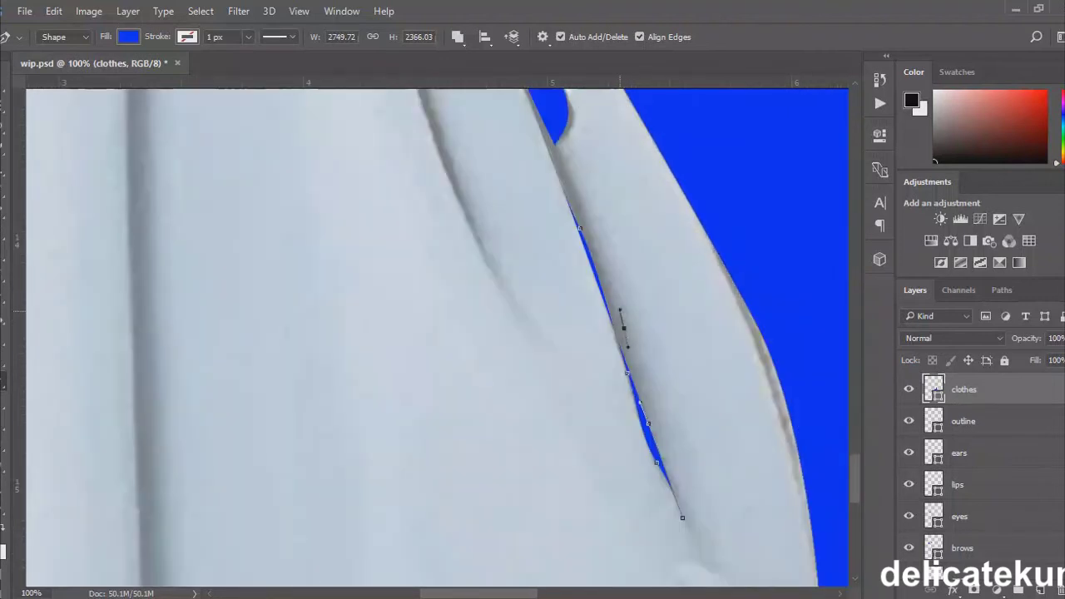
key("ctrl+minus")
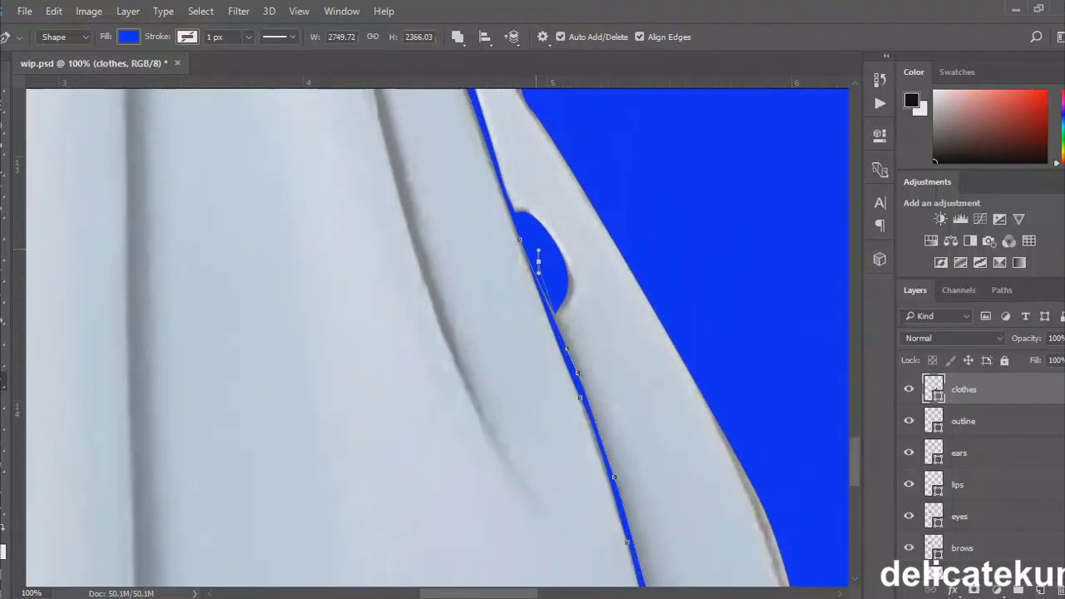
scroll(437, 337, "up", 2)
scroll(437, 337, "right", 1)
- Trace a thin tapered crease branching off the placket's outer edge, beside the turtleneck's lower half
key("ctrl+minus")
key("ctrl+minus")
scroll(437, 337, "up", 2)
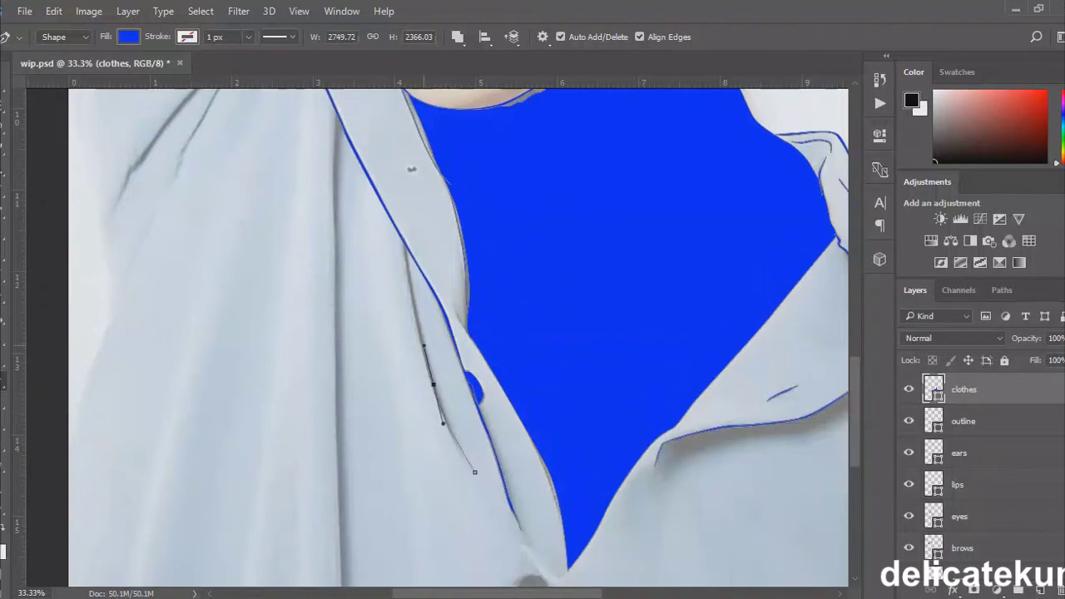
left_click_drag(423, 345, 411, 318)
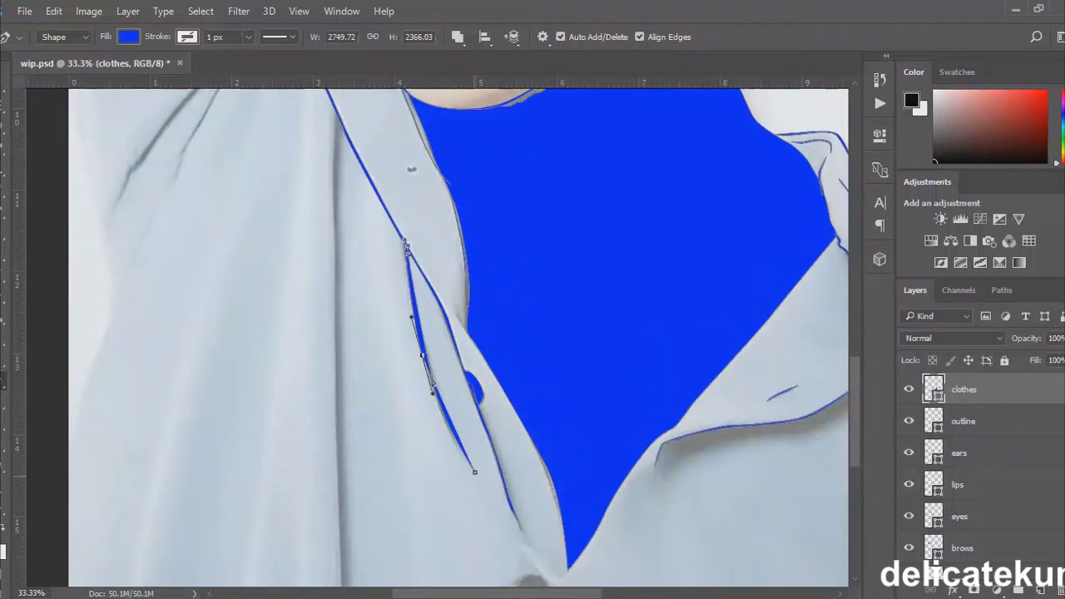
- Trace the outer edge of the shadow beneath the open collar flap, from its lower tip up to the shoulder fold
scroll(437, 337, "right", 3)
key("ctrl+plus")
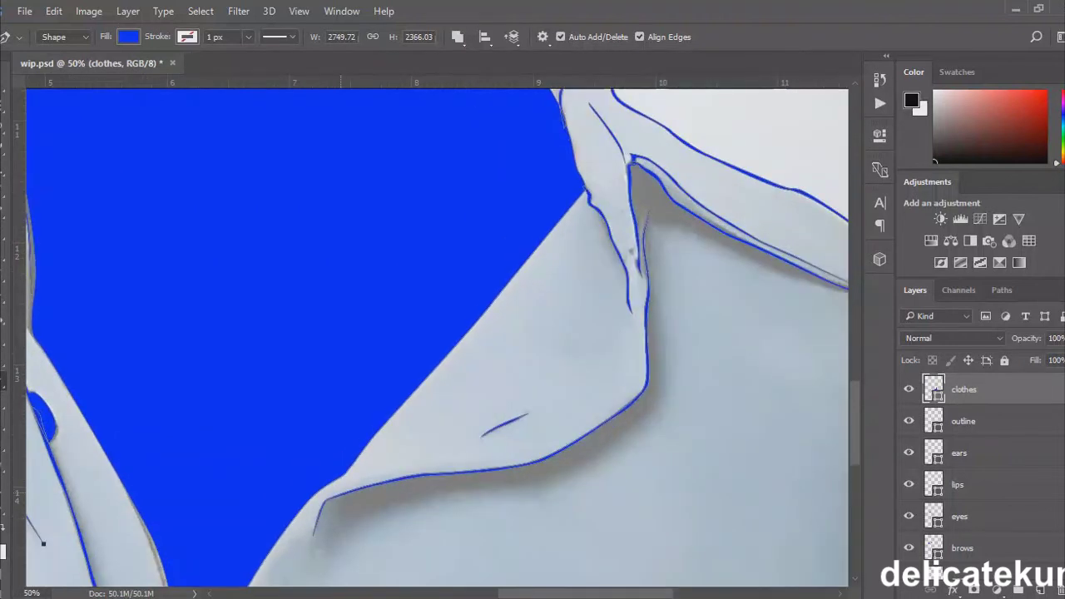
left_click_drag(520, 487, 540, 482)
left_click_drag(607, 442, 622, 429)
left_click_drag(659, 388, 662, 368)
left_click_drag(655, 325, 651, 260)
left_click(643, 238)
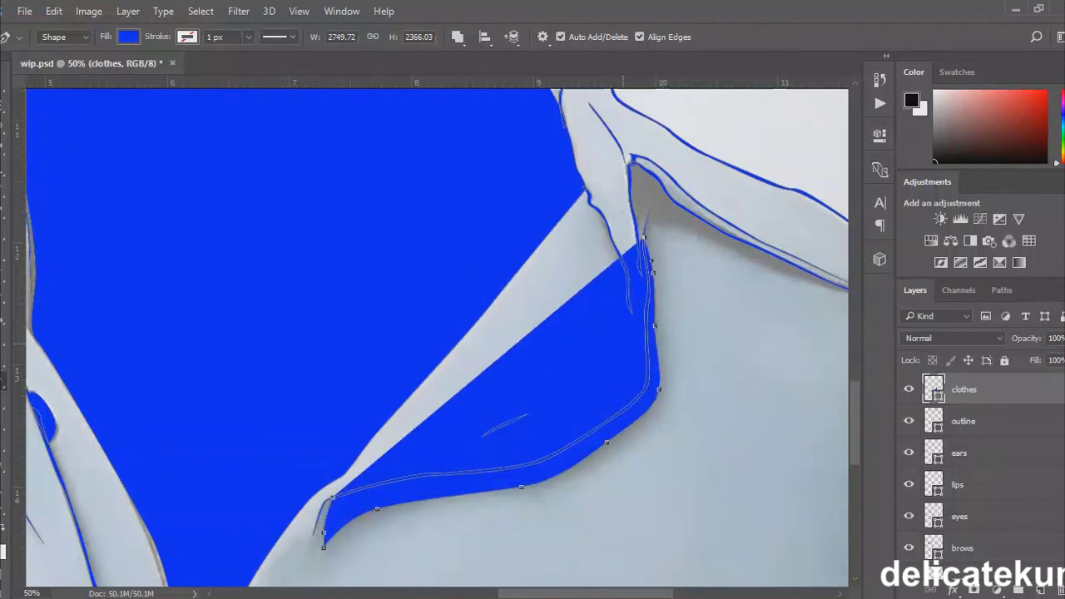
- Trace the shadow's inner edge down the side of the open collar flap and around its rounded corner
key("ctrl+plus")
key("ctrl+plus")
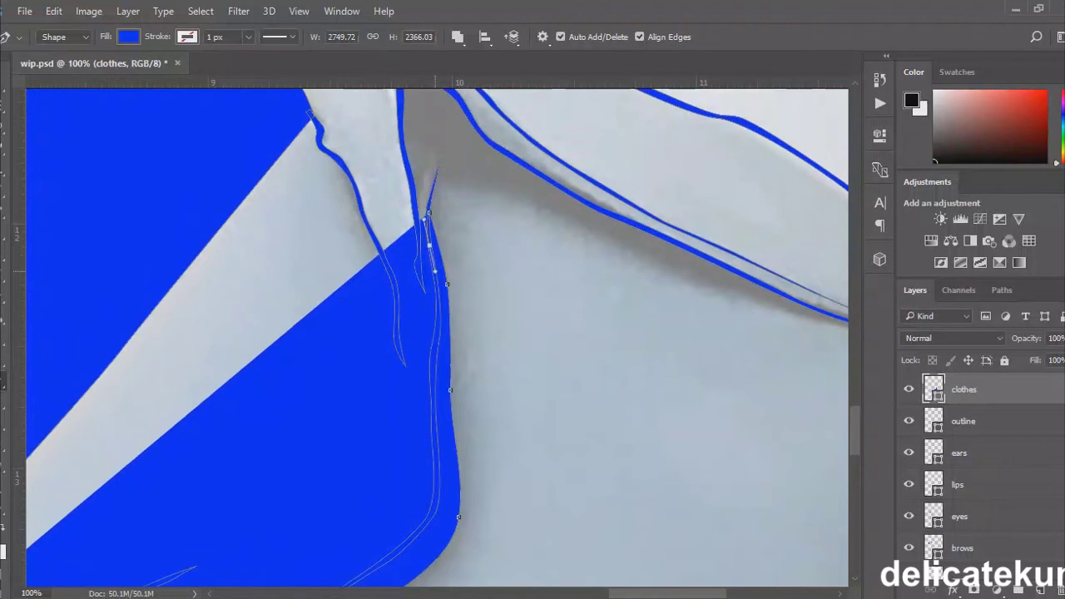
left_click(438, 335)
left_click(432, 384)
left_click(436, 450)
scroll(436, 337, "down", 2)
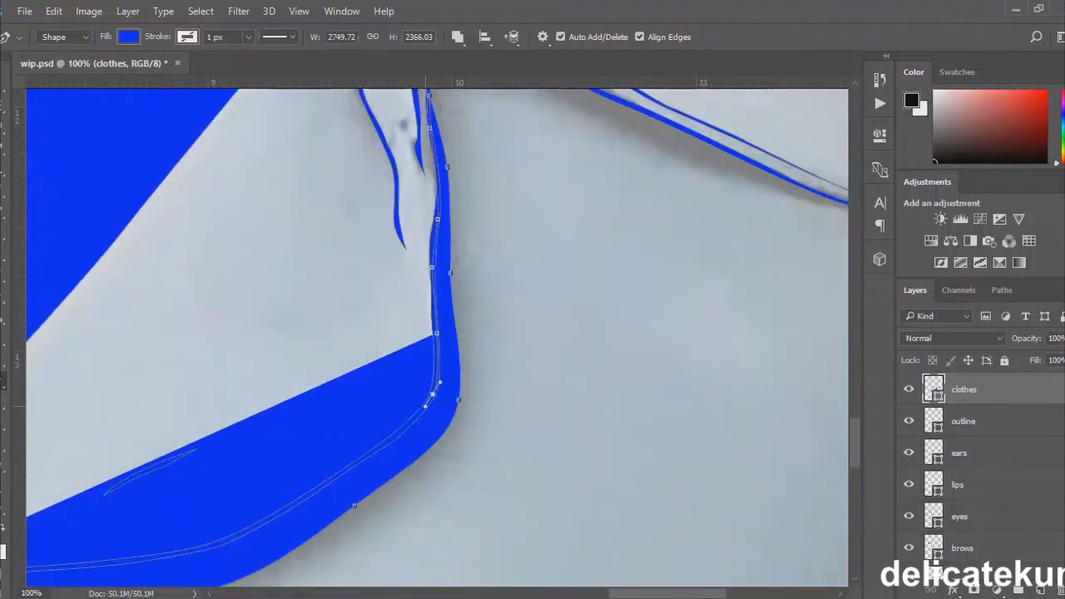
left_click(378, 447)
scroll(378, 448, "left", 2)
left_click(302, 499)
left_click(240, 535)
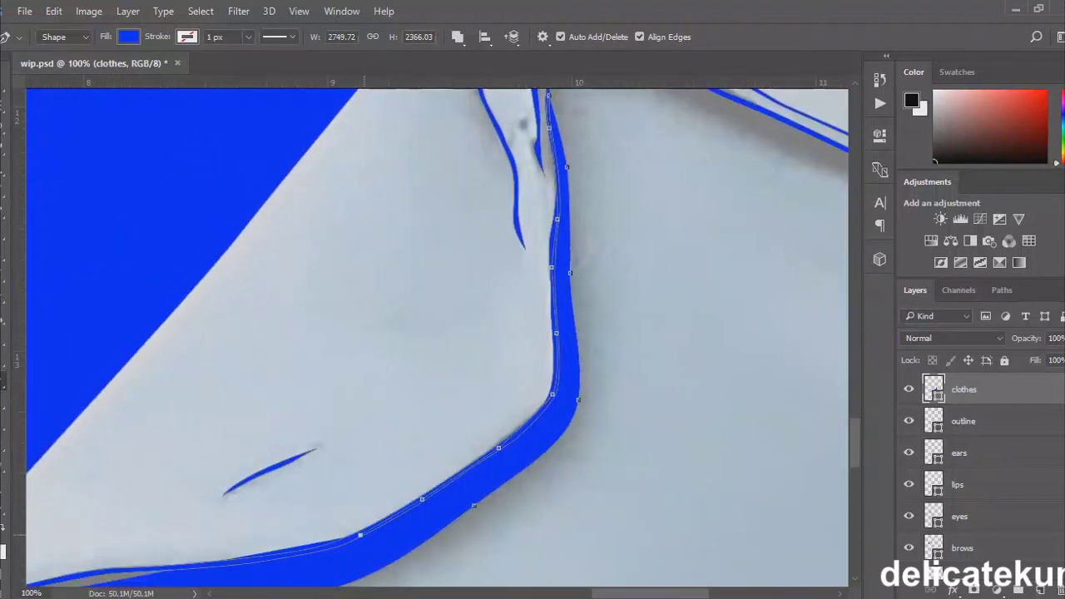
- Continue the shadow's inner edge along the collar flap's lower side and close the shape near its lower tip
scroll(437, 333, "left", 4)
scroll(436, 332, "down", 3)
left_click(402, 411)
left_click(360, 414)
left_click(331, 415)
left_click(290, 422)
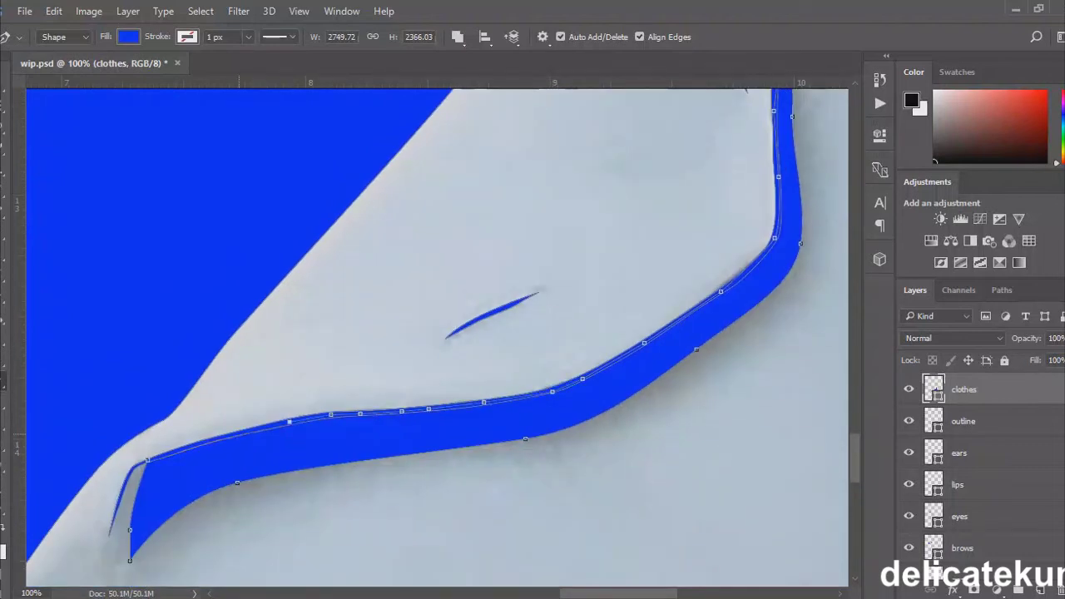
- Trace the lower edge of the shadow under the shoulder fold out to the photo's edge and start back
key("ctrl+minus")
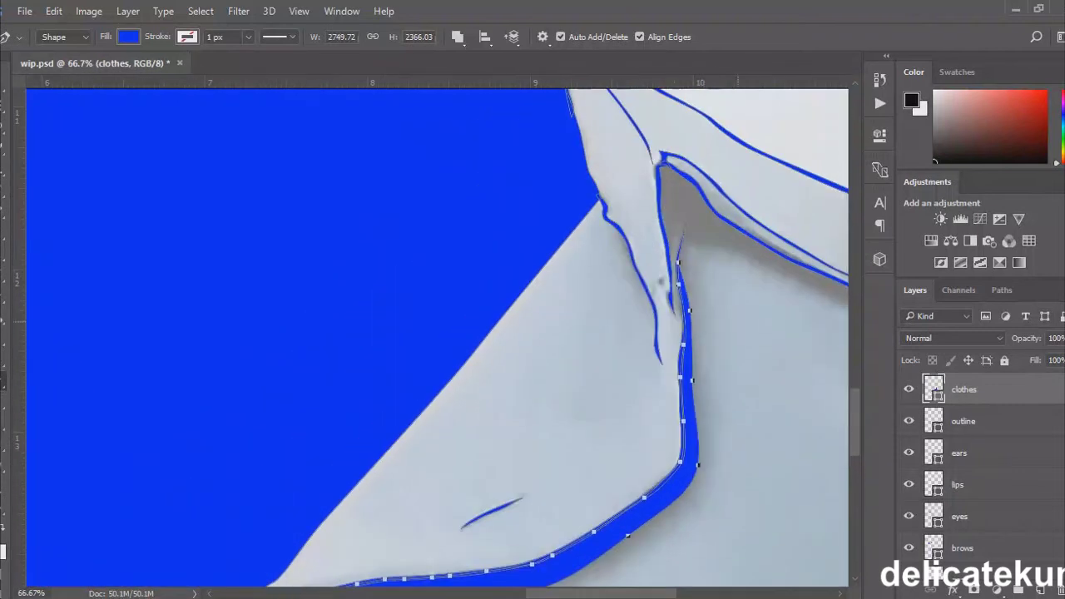
left_click(710, 245)
left_click(773, 273)
scroll(774, 273, "right", 4)
left_click(654, 309)
left_click(735, 334)
left_click(694, 307)
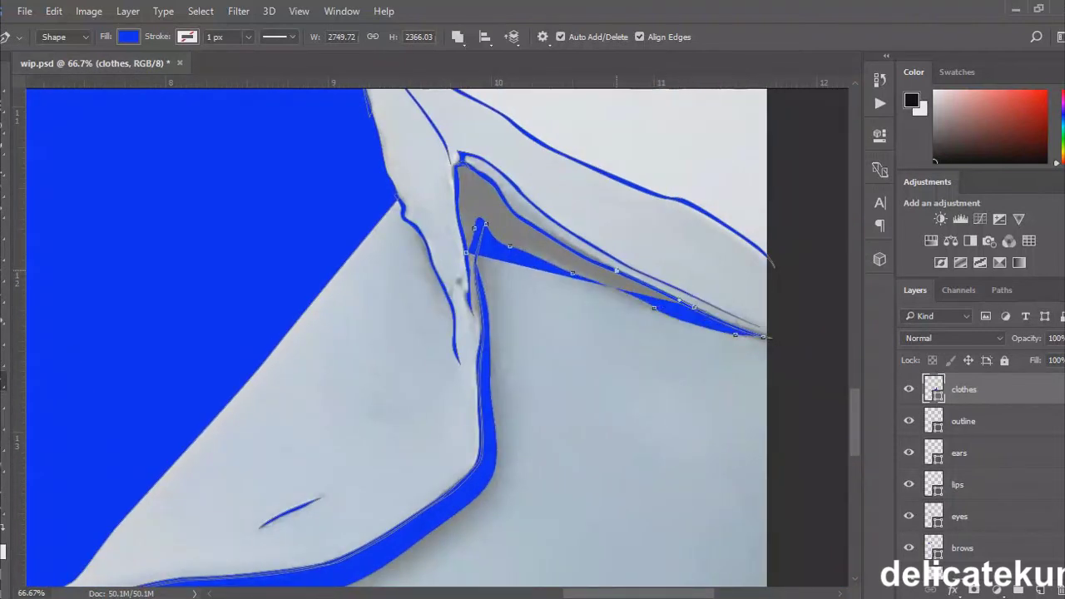
- Trace the shoulder shadow's upper edge back along the fold to the collar notch and close the shape
left_click(616, 270)
left_click(579, 255)
left_click(525, 221)
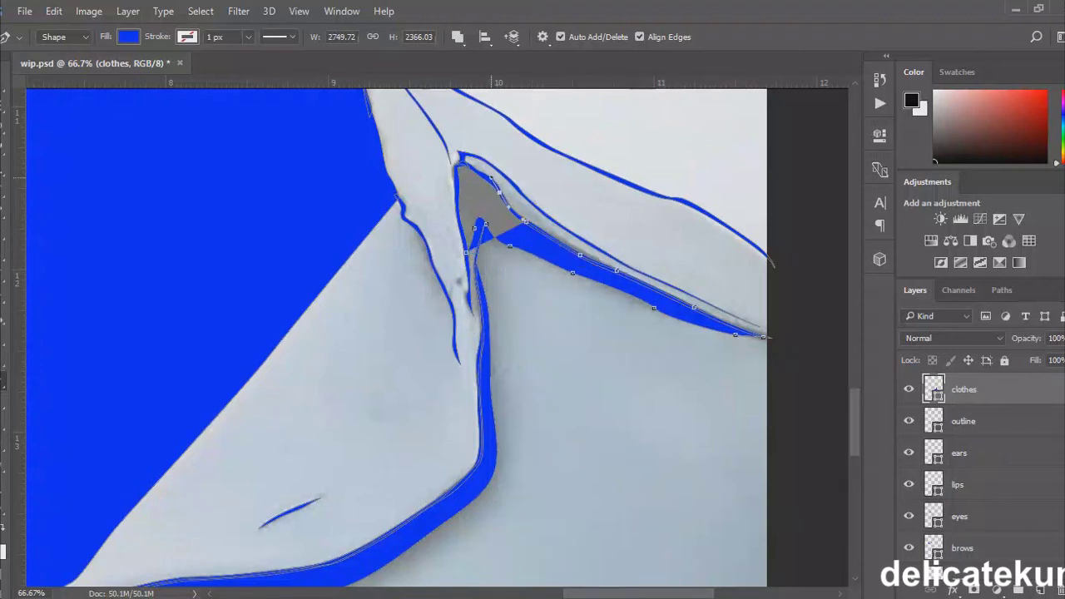
left_click(466, 165)
- Check the whole drawing against the plain background and hide the color fill layers to show the photo again
key("ctrl+minus")
key("ctrl+minus")
key("ctrl+minus")
key("ctrl+minus")
key("ctrl+minus")
scroll(909, 516, "down", 3)
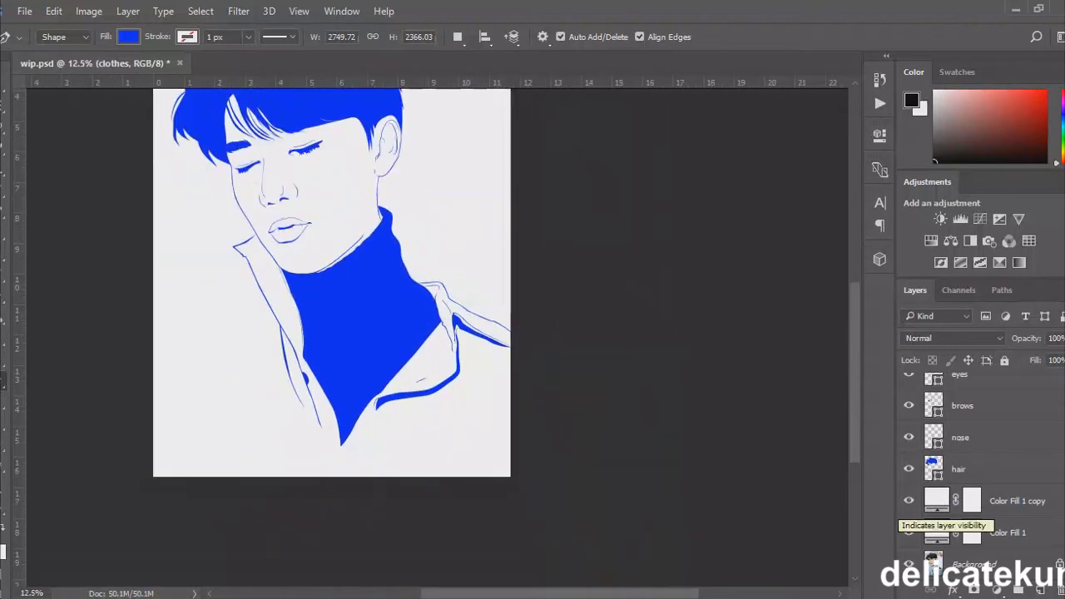
left_click_drag(908, 500, 909, 533)
- Trace the long vertical shirt fold as a thin strip from the placket edge down to the photo's lower edge and back
key("ctrl+plus")
scroll(466, 308, "left", 3)
scroll(982, 465, "up", 3)
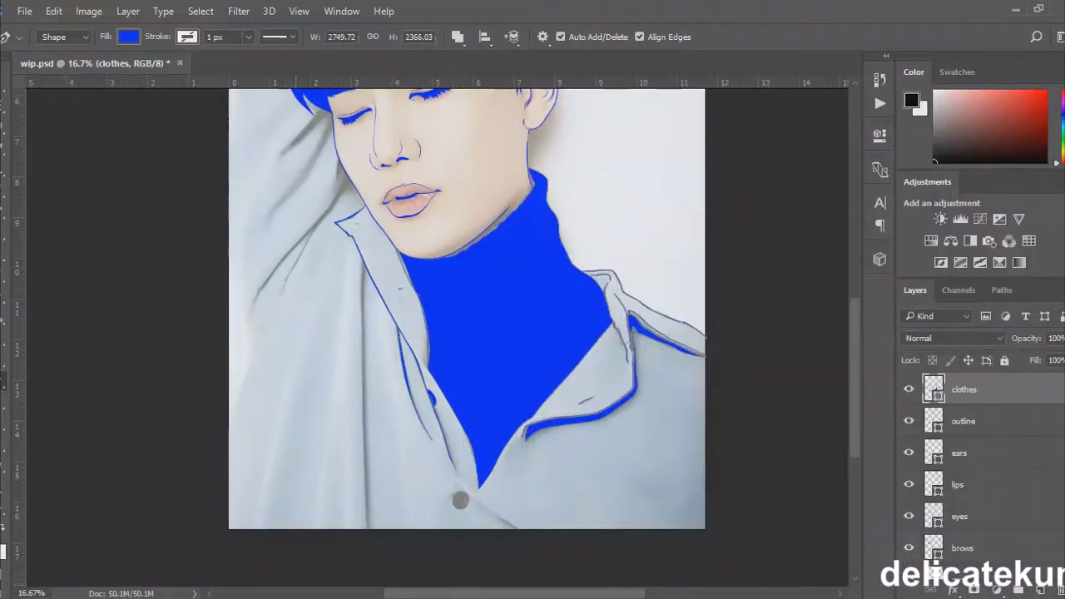
key("ctrl+plus")
key("ctrl+plus")
left_click_drag(296, 366, 296, 382)
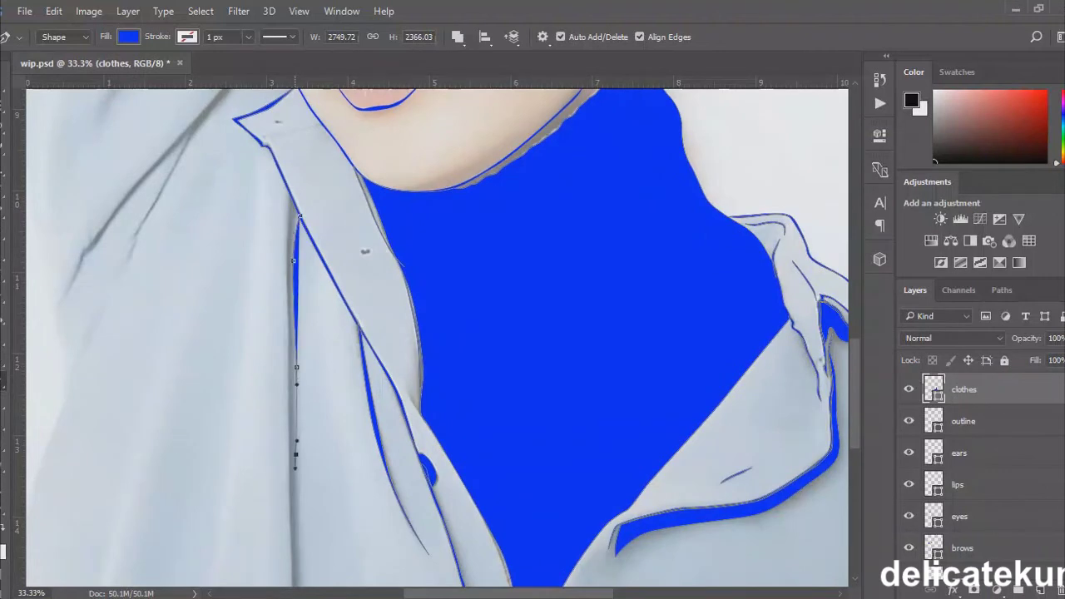
scroll(296, 374, "down", 3)
left_click(301, 553)
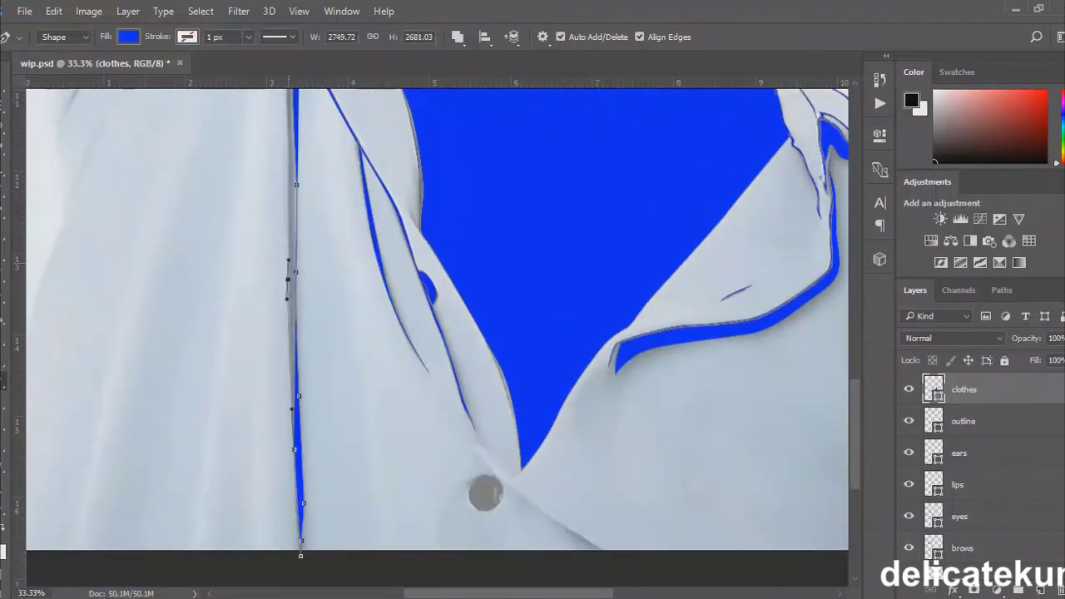
scroll(288, 279, "up", 5)
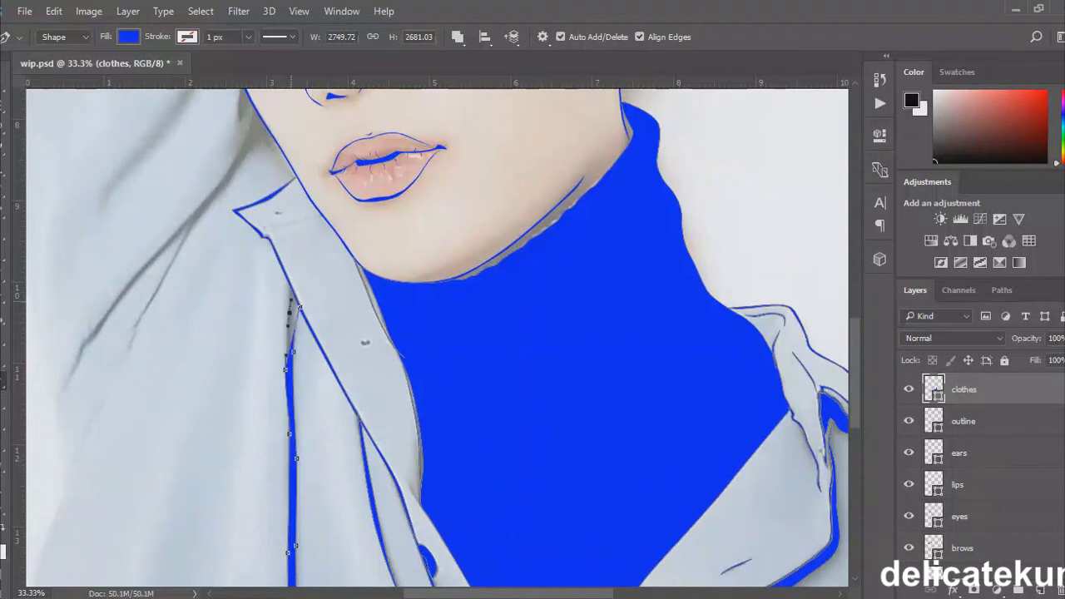
scroll(298, 307, "up", 3)
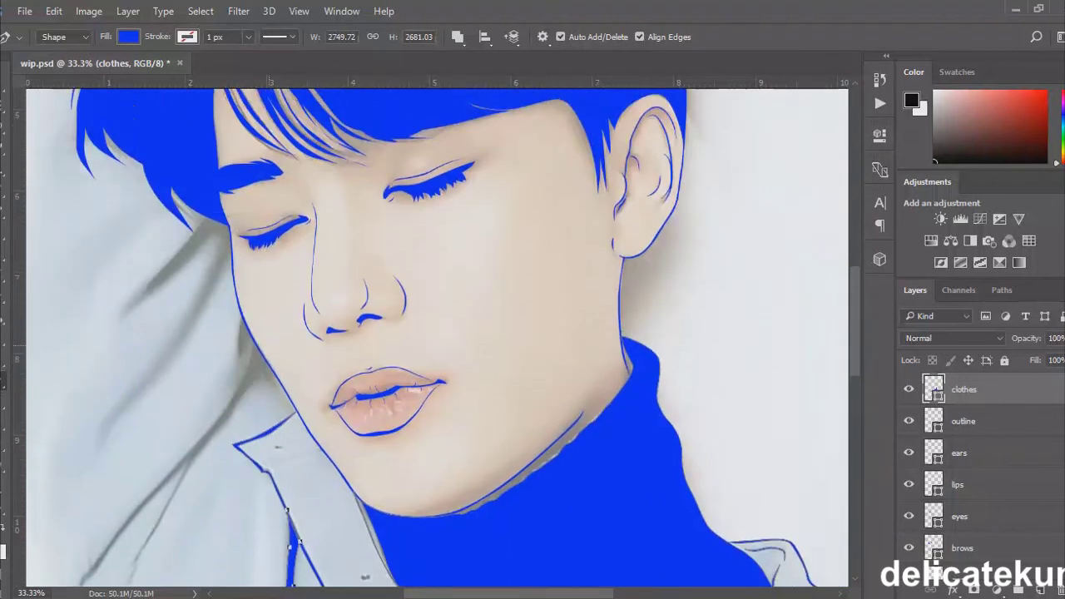
- Trace the small fold shadow beside the jaw and the outer edge of the long diagonal shoulder fold below it
scroll(349, 349, "up", 2)
left_click_drag(382, 350, 389, 336)
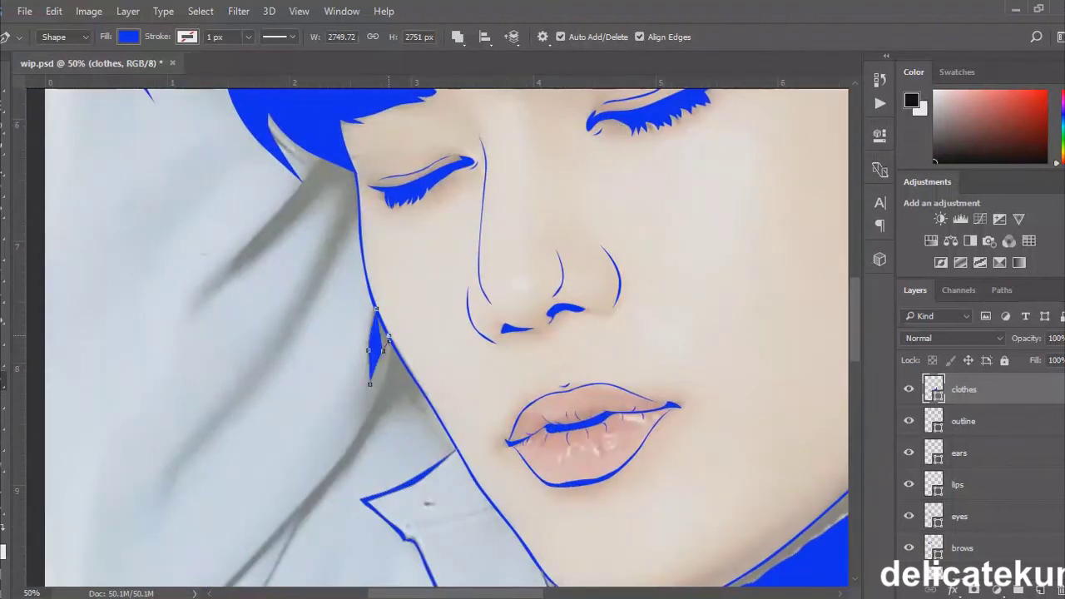
scroll(449, 333, "down", 3)
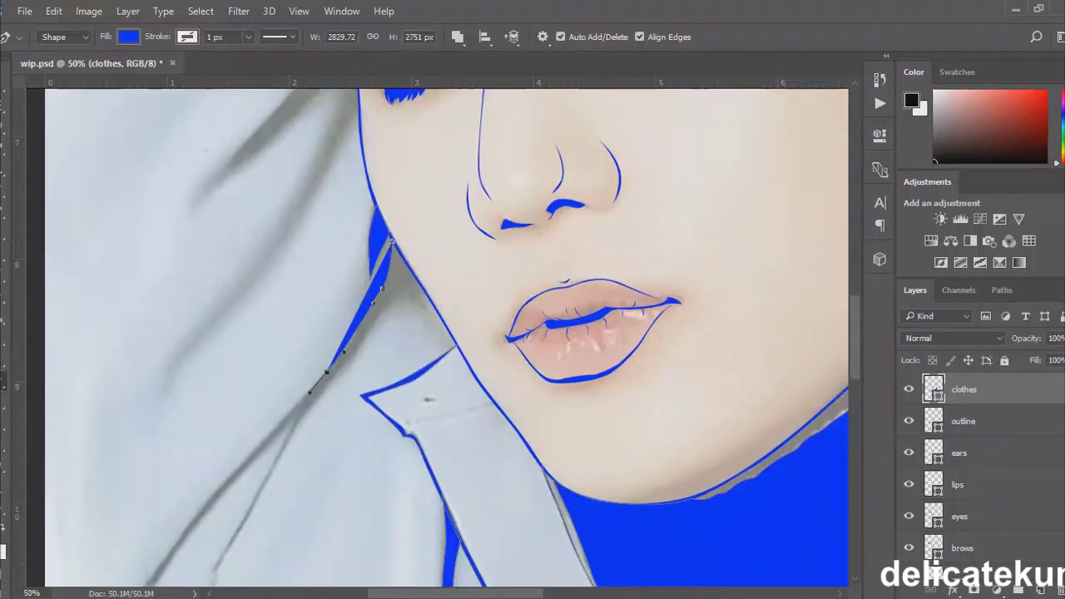
scroll(449, 332, "left", 3)
left_click(339, 354)
left_click(277, 430)
left_click(244, 473)
left_click(229, 522)
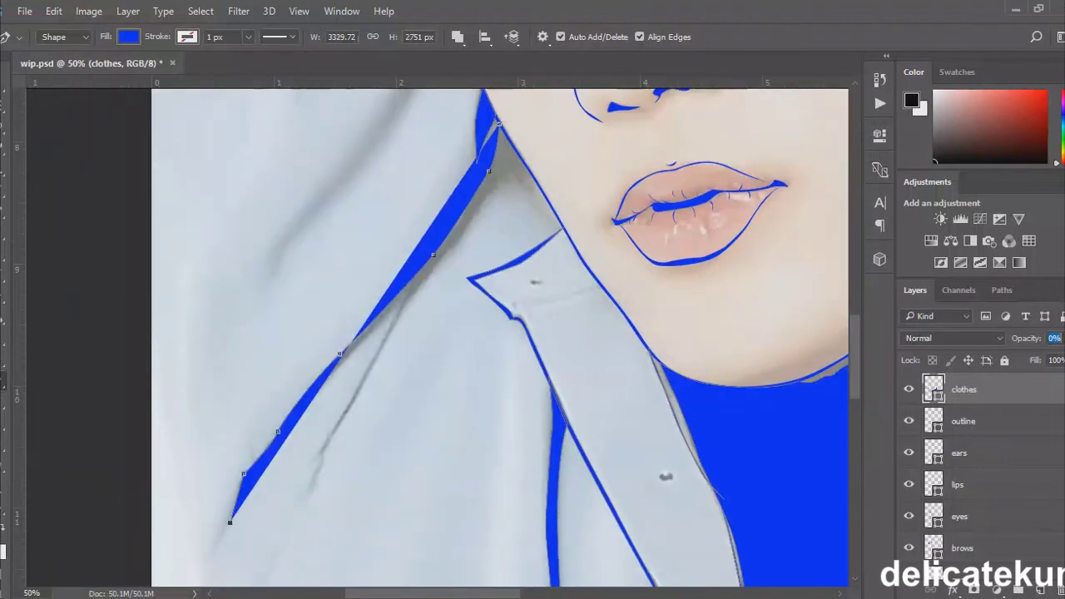
- Set the clothes layer to 0% opacity, trace back along the fold and its lower branch to the jaw, and restore 100% opacity
key("0")
key("0")
left_click_drag(336, 421, 330, 433)
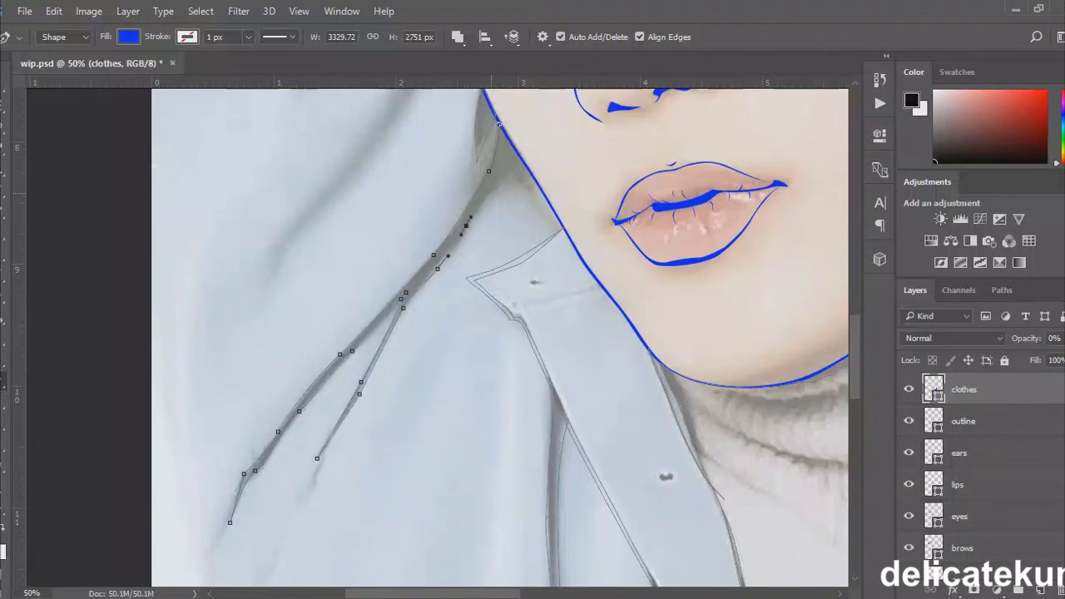
scroll(465, 224, "up", 4)
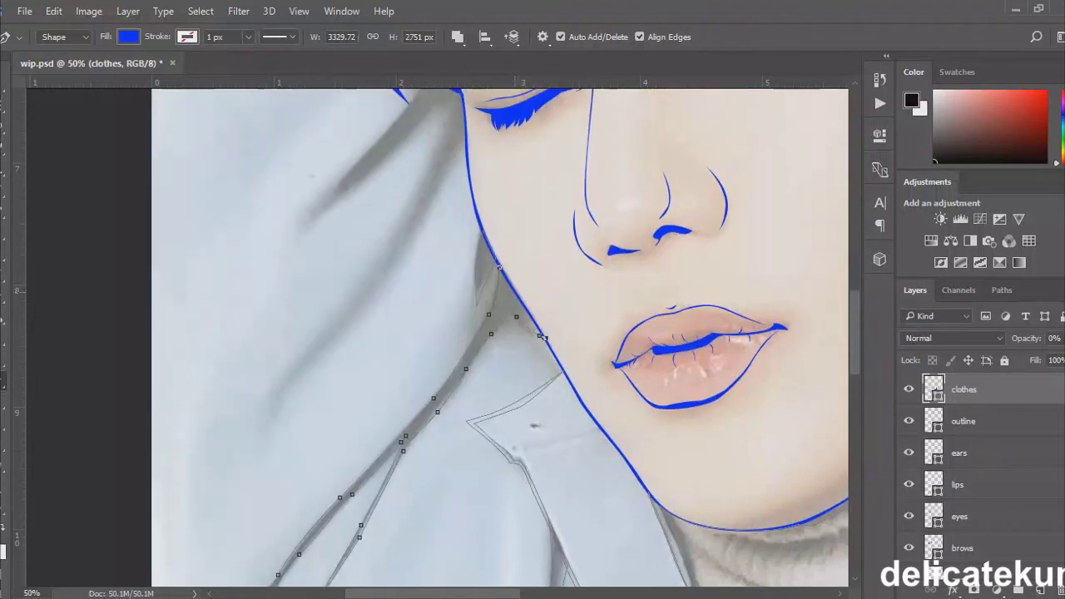
key("0")
- Check the drawing against the plain background, save the file, and hide the Color Fill 1 copy layer to show the photo
key("ctrl+0")
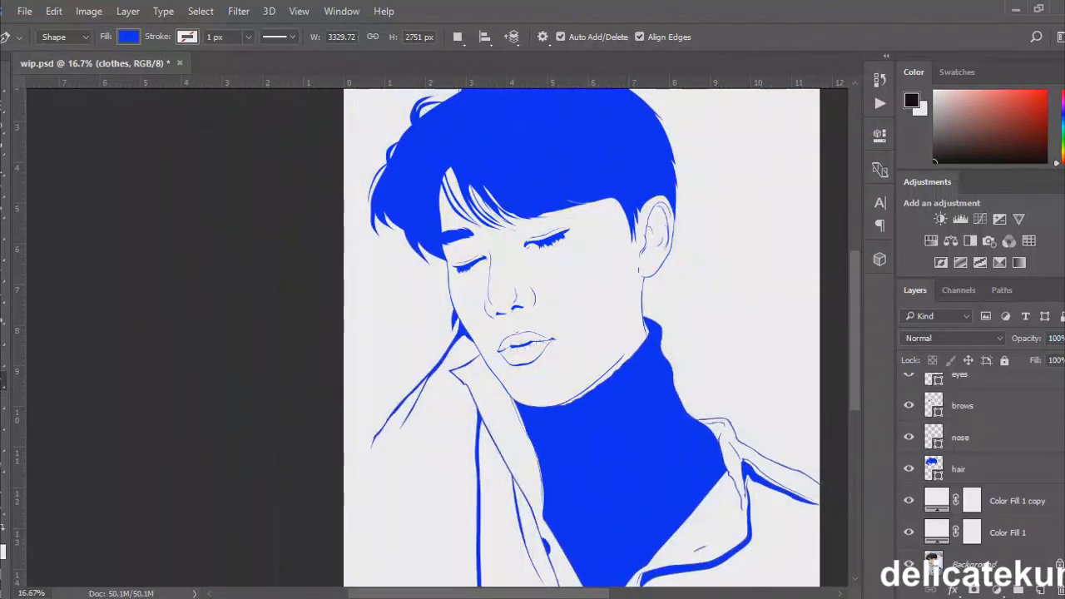
key("ctrl+s")
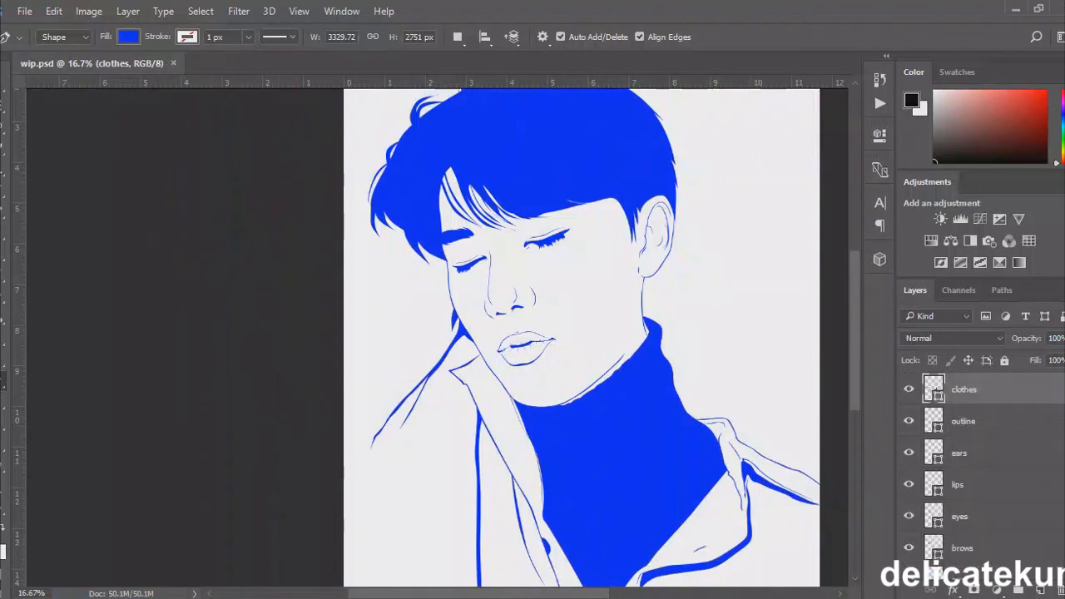
left_click(908, 500)
- Trace the short fold shadow running diagonally down from the hair beside the closed eye and start the longer fold next to it
key("ctrl+plus")
left_click(355, 365)
left_click(382, 339)
left_click(438, 285)
left_click_drag(430, 332, 422, 346)
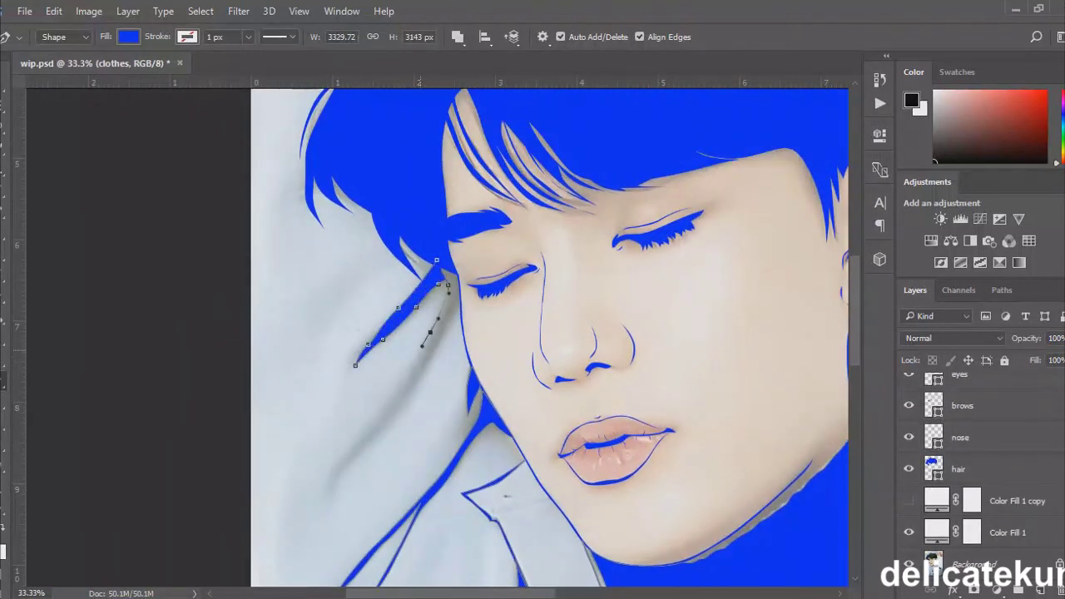
- Trace the longer fold down to its tip on the shoulder and back up to the hair, closing the shape
left_click(420, 377)
left_click(373, 435)
left_click(328, 492)
left_click(339, 464)
left_click(368, 430)
left_click(401, 384)
left_click(449, 314)
left_click(461, 303)
scroll(436, 238, "down", 1, "alt")
scroll(437, 237, "down", 5)
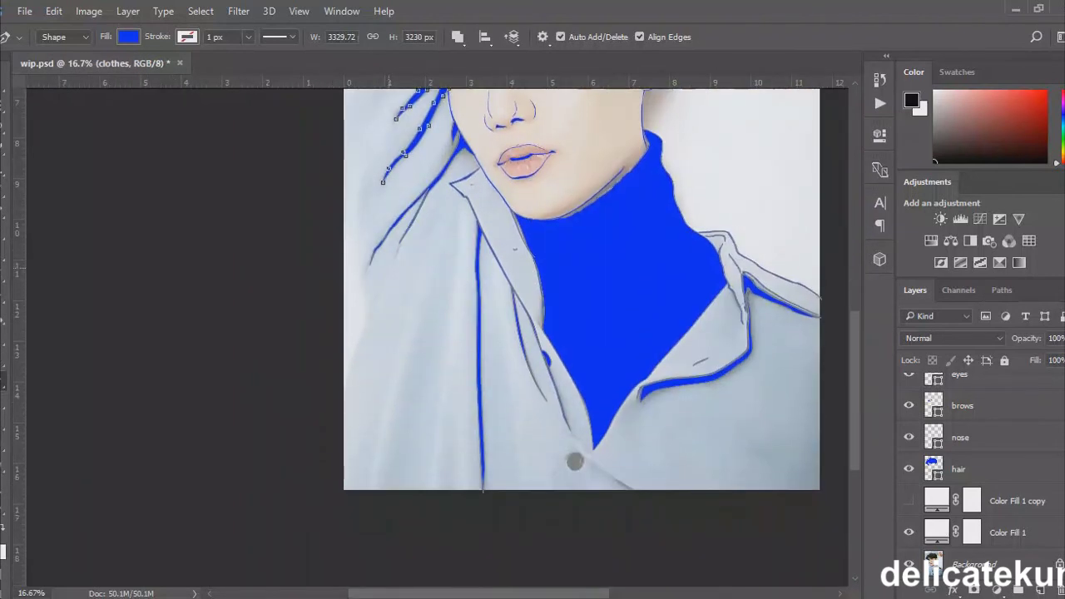
scroll(437, 237, "up", 5)
left_click(436, 237)
- Trace the outermost sleeve fold as a thin curved strip running down to the photo's side edge
scroll(436, 237, "down", 3)
left_click(391, 337)
left_click(341, 457)
left_click(339, 408)
left_click(391, 337)
- Trace the next sleeve fold as a long curved strip running past the photo's lower edge
left_click(428, 341)
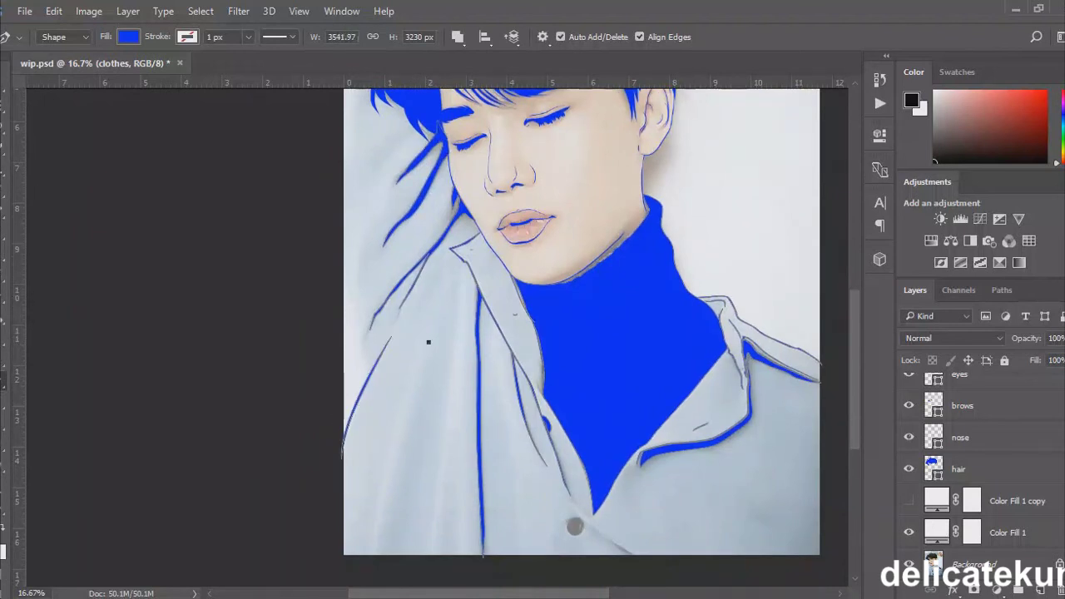
left_click(383, 441)
scroll(373, 574, "down", 1)
left_click_drag(377, 479, 371, 564)
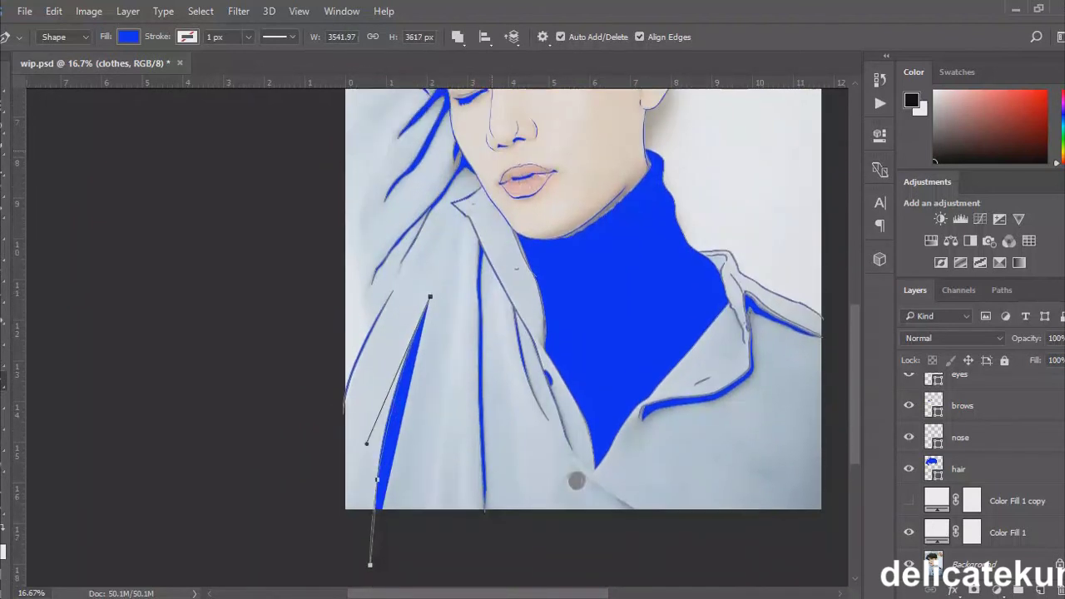
- Trace the short, thin vertical creases on both sides of the long central shirt fold
left_click(461, 232)
left_click_drag(456, 293, 449, 336)
left_click(450, 399)
left_click_drag(432, 494, 429, 513)
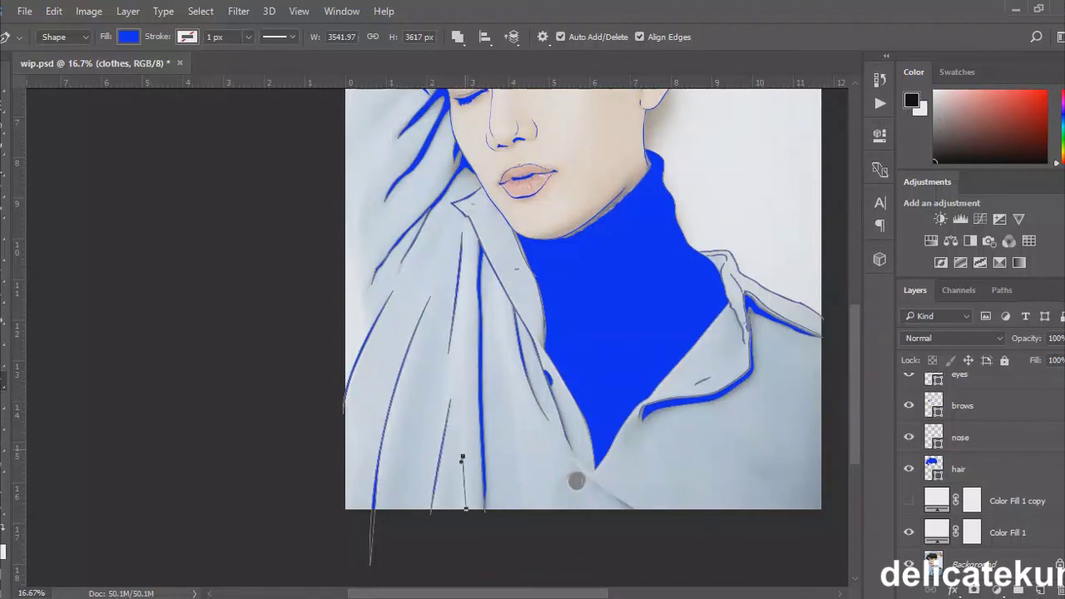
left_click(504, 364)
left_click(514, 431)
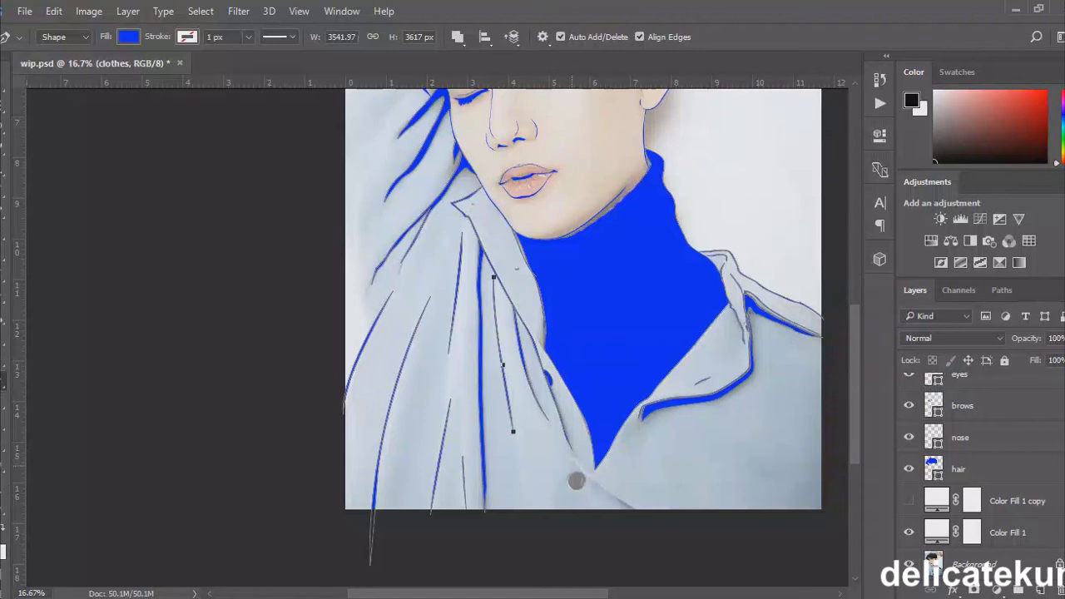
- Trace the outer edge of the placket overlap from the photo's lower edge, around the button, to the neckline point
key("ctrl+plus")
left_click_drag(552, 482, 450, 288)
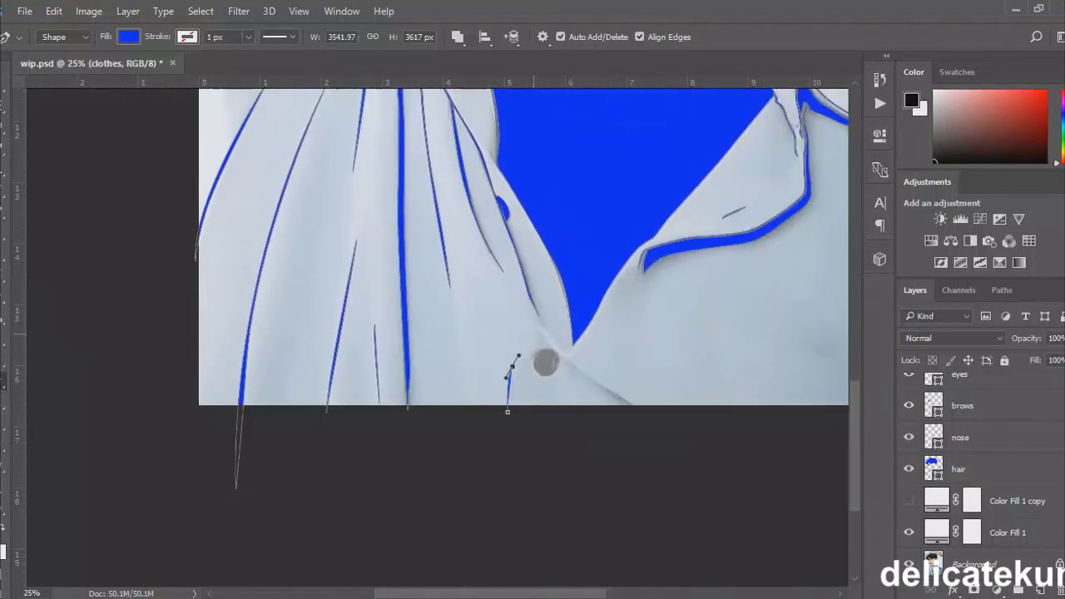
left_click(532, 330)
left_click(546, 330)
left_click_drag(566, 347, 574, 339)
key("ctrl+plus")
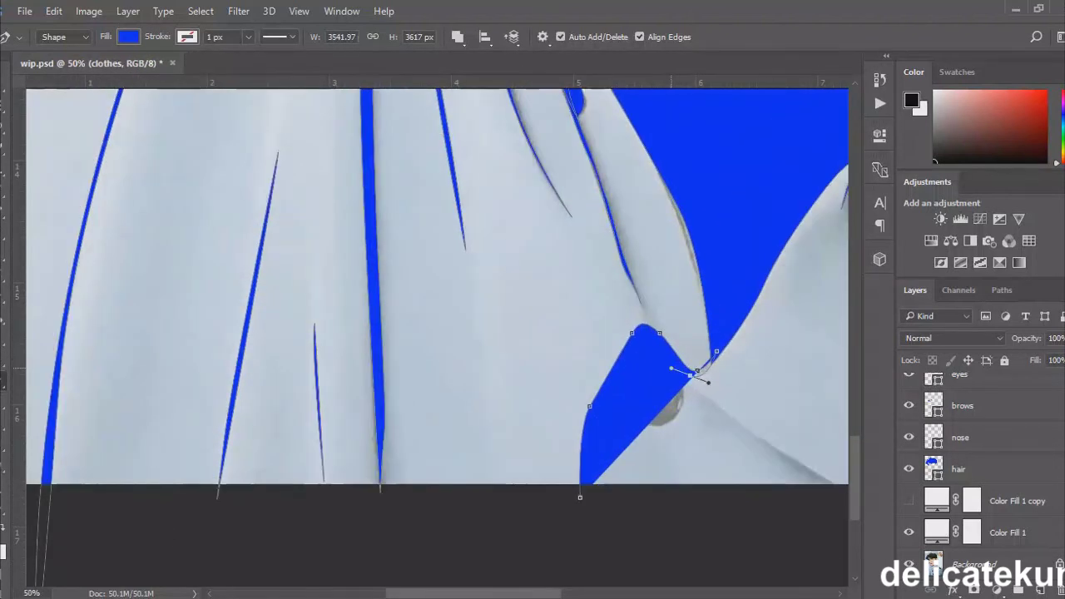
- Trace the placket overlap's inner edge back down to the photo's lower edge and close the thin outline
left_click(652, 331)
left_click(624, 354)
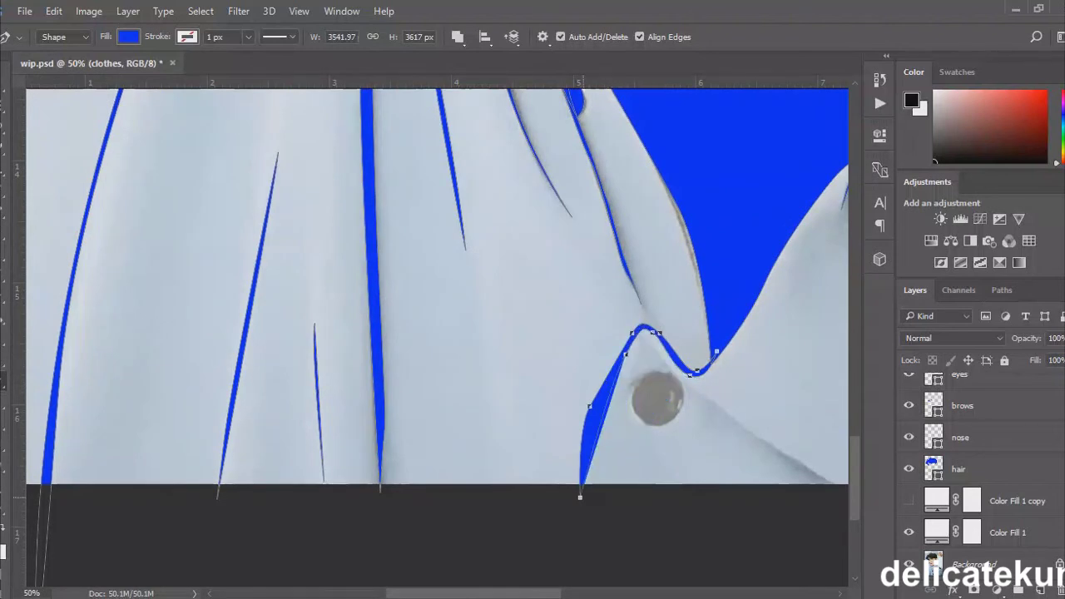
scroll(580, 374, "down", 3)
left_click(593, 313)
left_click(586, 350)
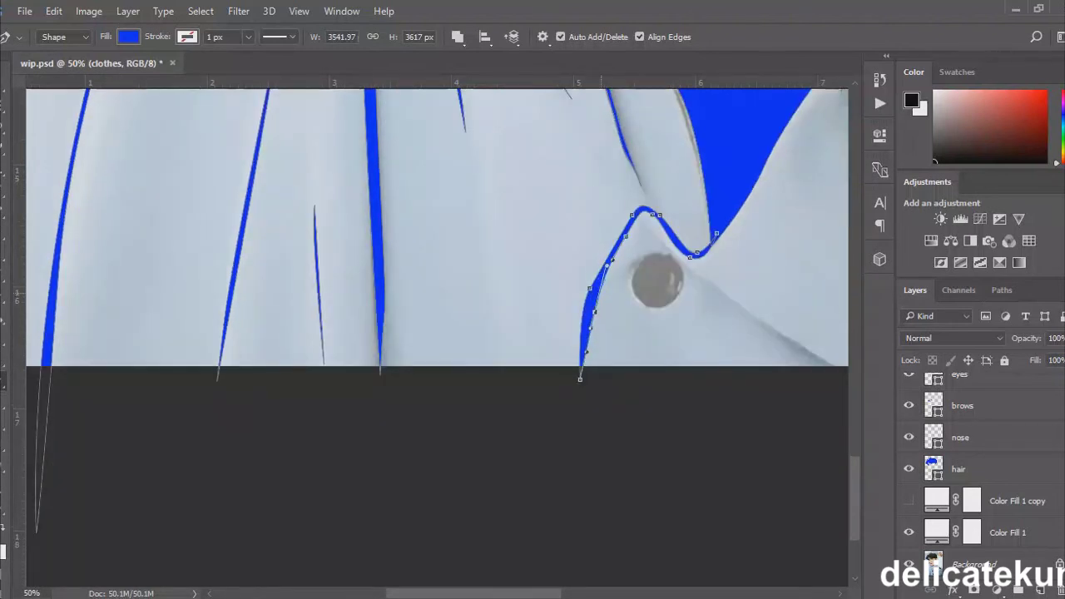
left_click(591, 309)
- Trace the diagonal placket fold from above the button down to the photo's lower edge and back as a thin strip
scroll(437, 225, "right", 5)
left_click(448, 314)
left_click(536, 372)
left_click_drag(334, 220, 533, 384)
scroll(534, 384, "up", 2)
- Trace the small curved crease above the shirt button and the round button itself
left_click(341, 319)
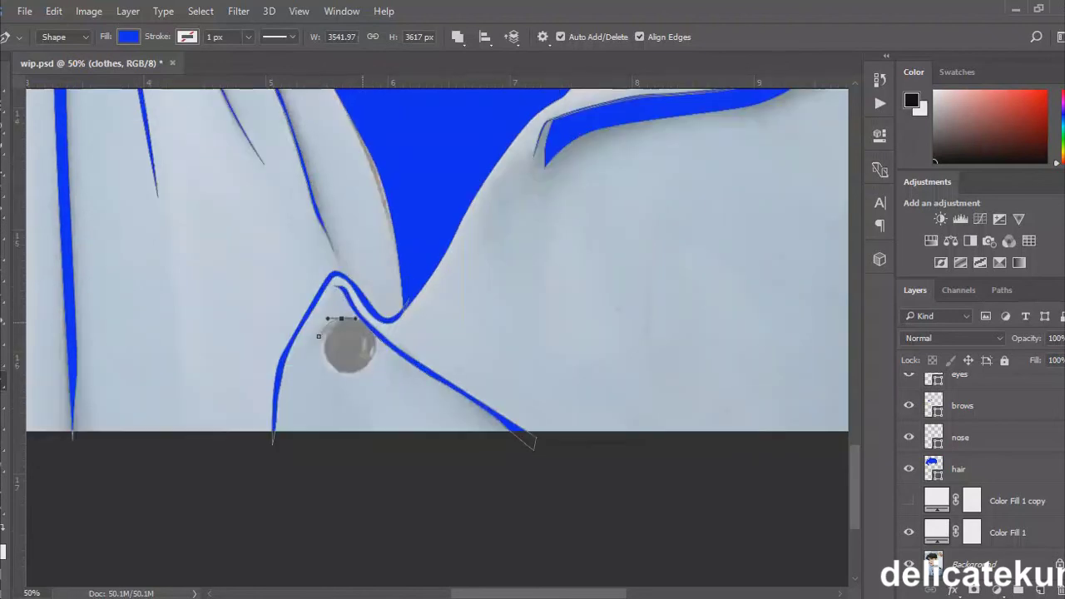
left_click(318, 336)
left_click(341, 320)
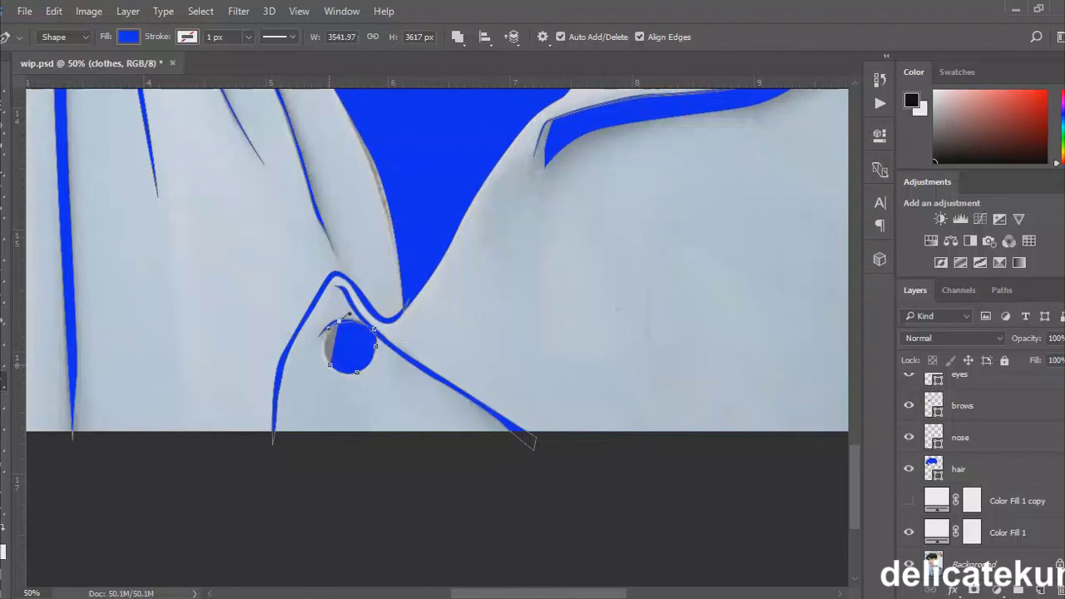
- Trace the thin diagonal crease on the shirt front below the open collar and start the short crease beside it
key("ctrl+minus")
key("ctrl+minus")
key("ctrl+minus")
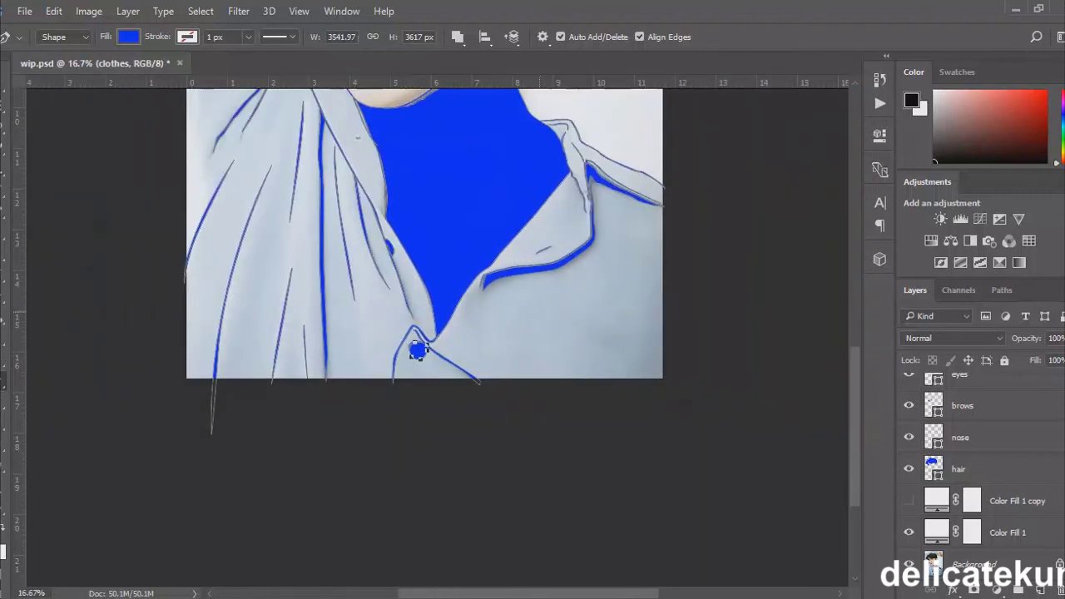
left_click(636, 355)
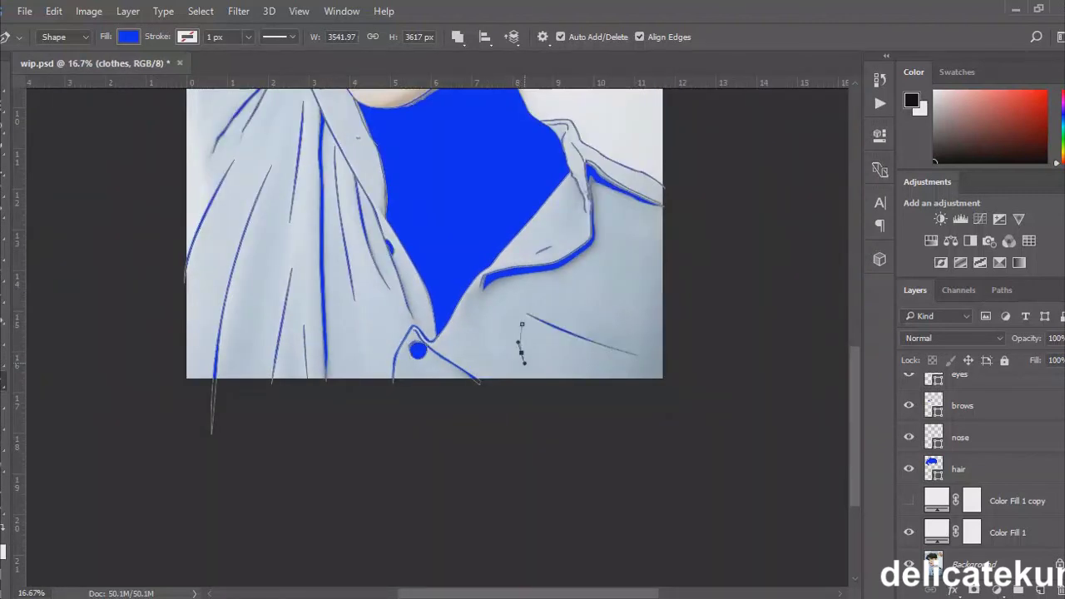
- Trace the thin fold at the photo's edge and the curved crease on the sleeve beside the hair
scroll(424, 332, "up", 5)
left_click(178, 285)
left_click(202, 213)
left_click(249, 260)
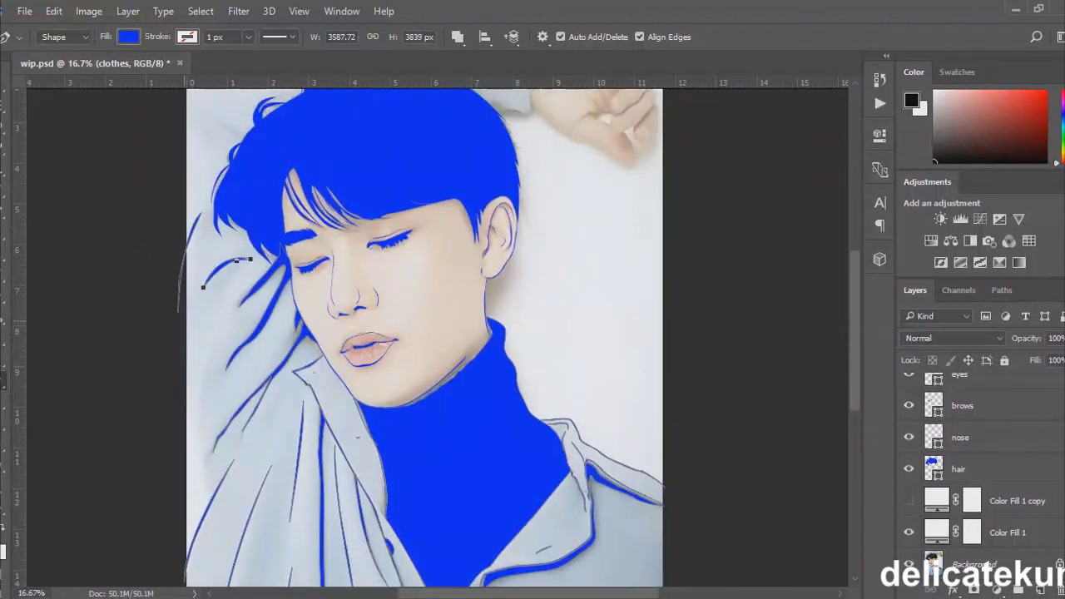
- Save the file, check the whole drawing against the plain background, and hide the color fill to show the photo again
key("ctrl+s")
key("ctrl+minus")
key("ctrl+minus")
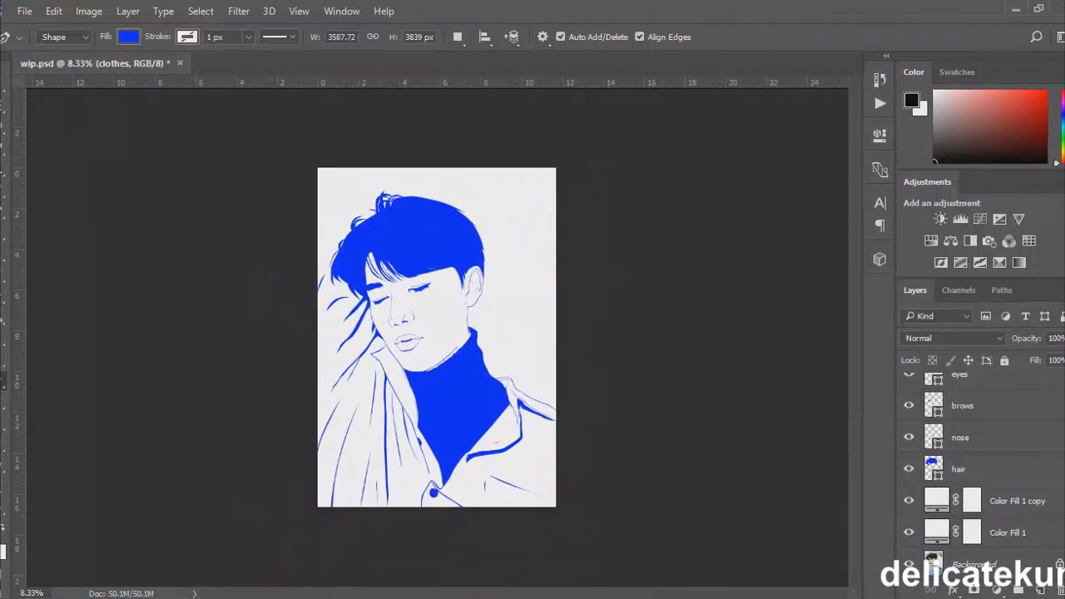
left_click(908, 500)
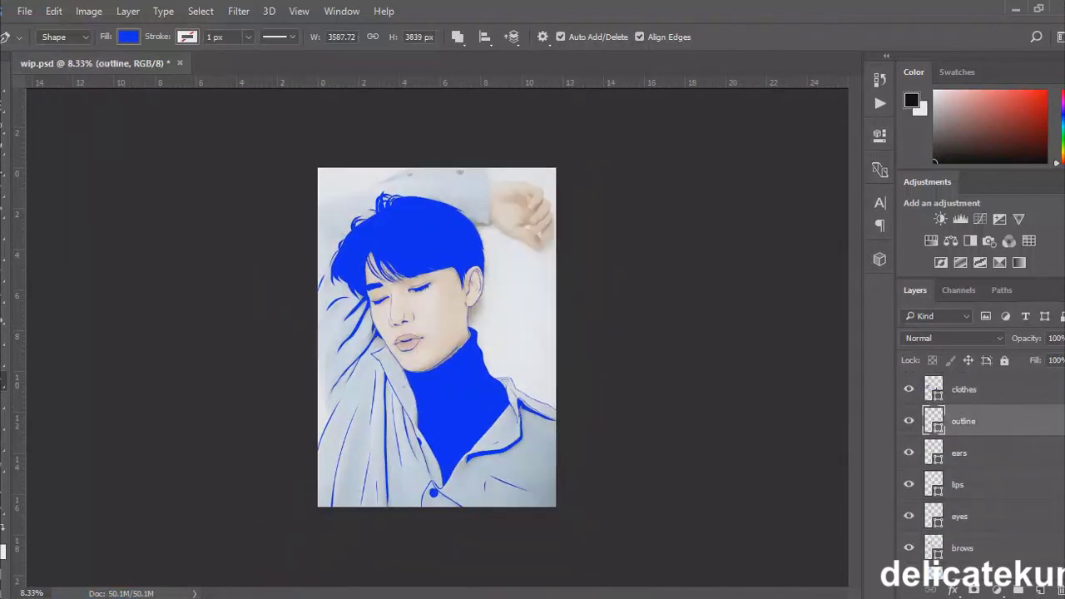
- Trace the upper contour of the raised sleeve on the clothes layer from the photo's side edge to its upper edge
key("ctrl+plus")
key("ctrl+plus")
key("ctrl+plus")
scroll(437, 332, "left", 3)
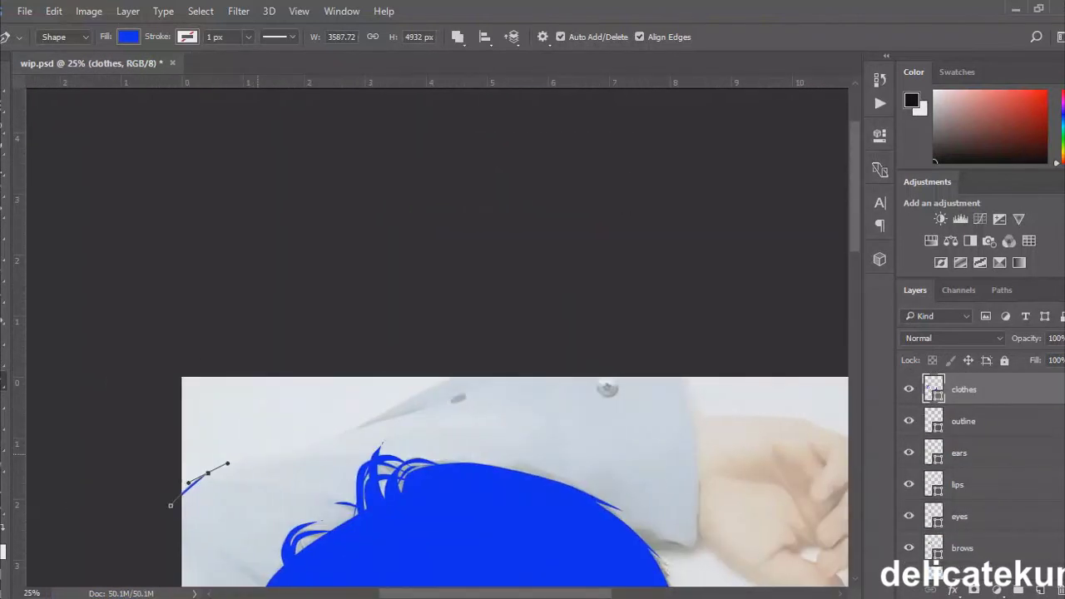
left_click(266, 453)
left_click(350, 428)
left_click(406, 396)
left_click_drag(453, 378, 472, 375)
left_click(503, 372)
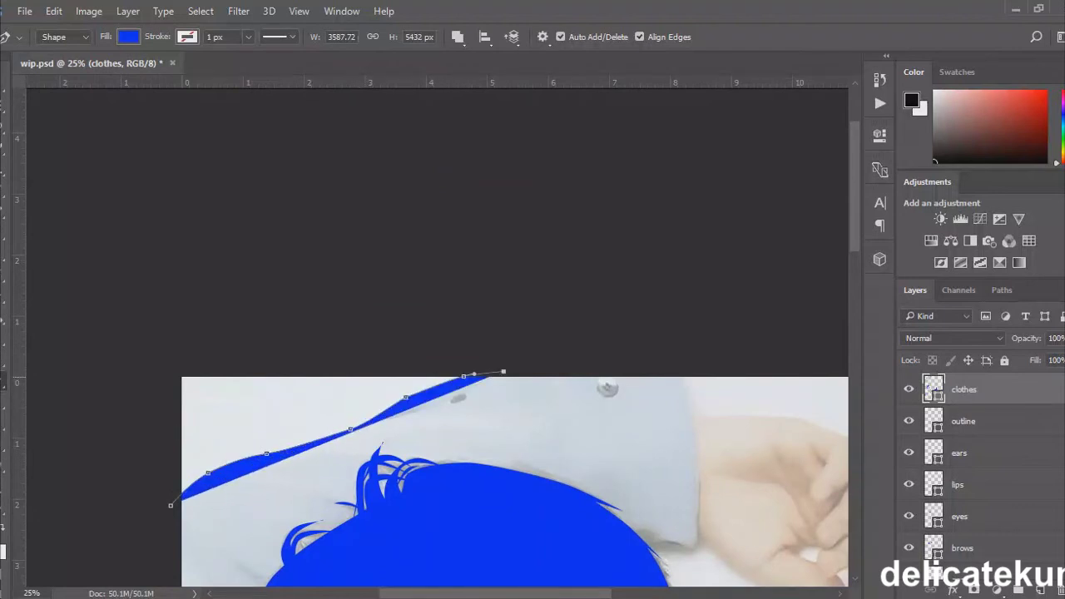
- Set the clothes layer to 0% opacity, trace the raised sleeve's contour back to its start, and restore 100% opacity
key("0")
key("0")
key("ctrl+plus")
key("ctrl+plus")
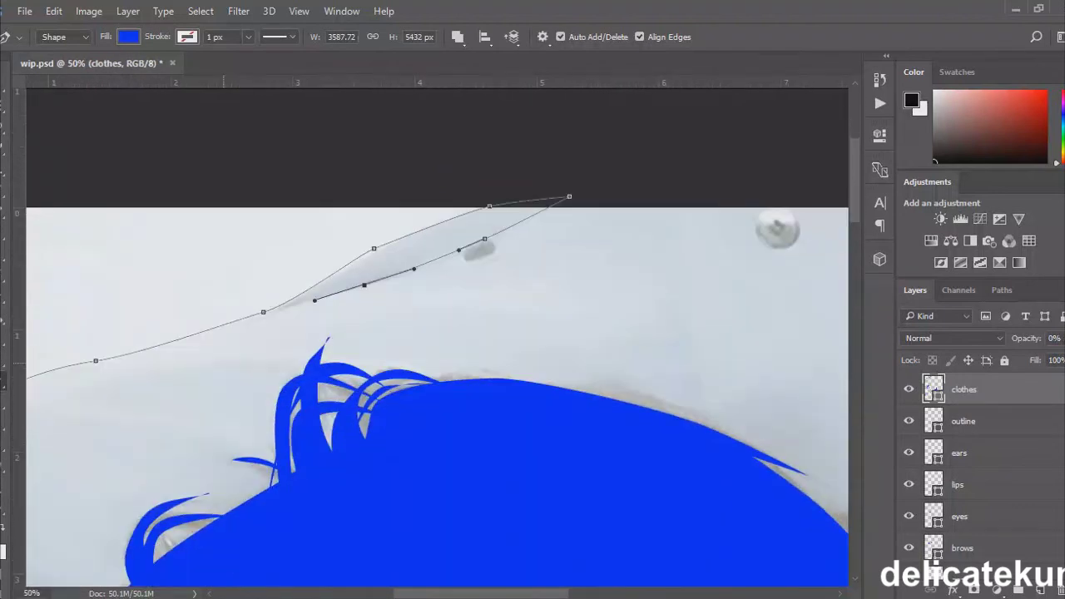
left_click_drag(215, 332, 236, 325)
scroll(436, 391, "left", 10)
left_click_drag(427, 363, 447, 360)
key("ctrl+minus")
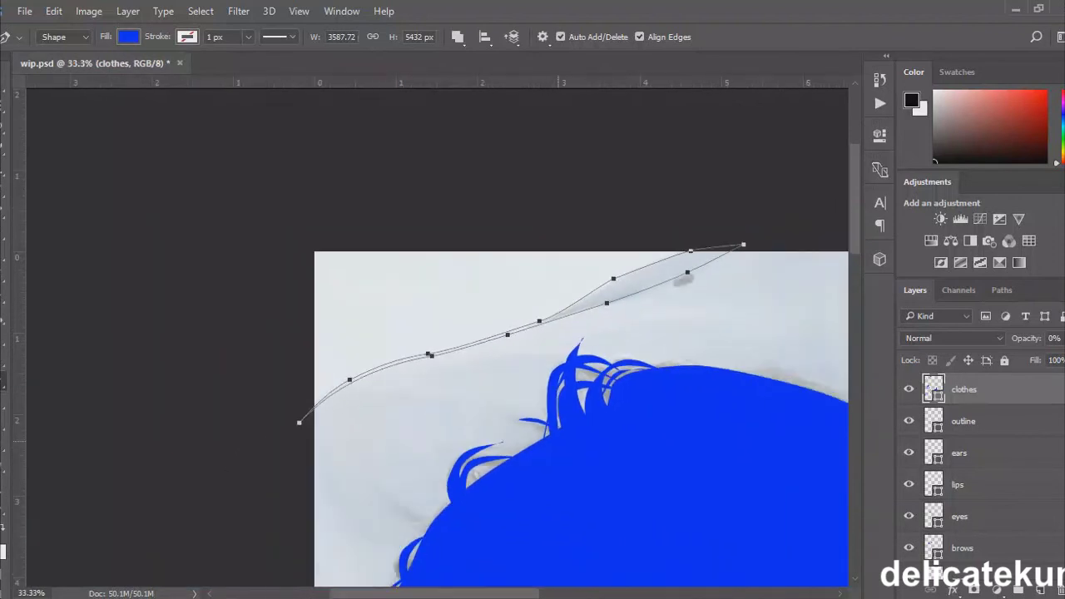
scroll(562, 337, "down", 5)
key("0")
key("Escape")
- Trace the thin creases across the raised sleeve above the hair as narrow tapered shapes
left_click(337, 231)
left_click_drag(459, 244, 476, 250)
left_click(281, 303)
left_click_drag(292, 346, 302, 363)
scroll(302, 363, "up", 3)
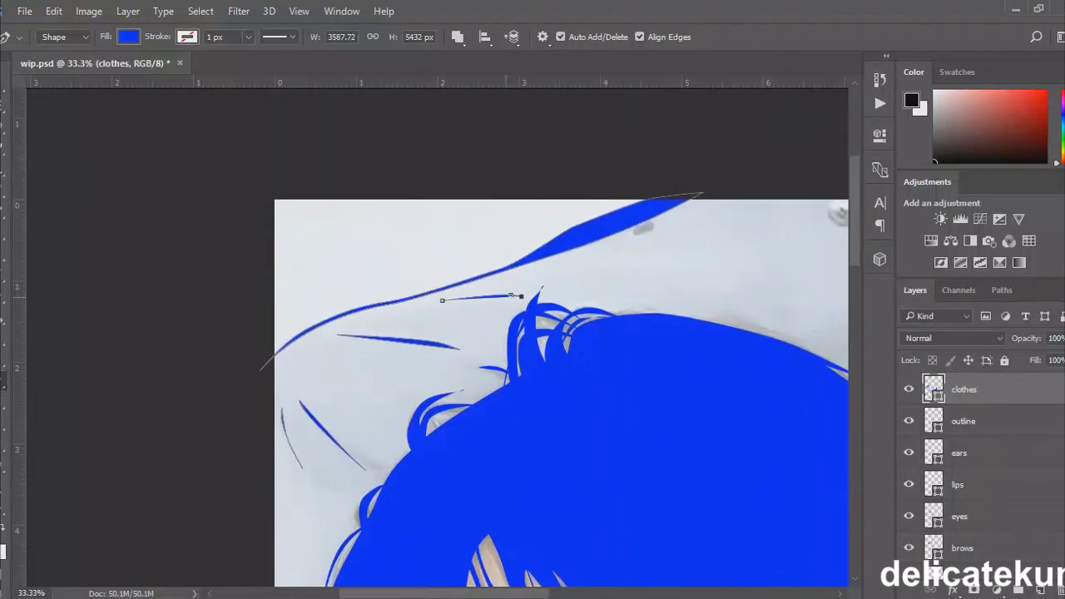
- Trace the small oval mark near the raised sleeve's upper edge and the thin crease below it
key("ctrl+plus")
key("ctrl+plus")
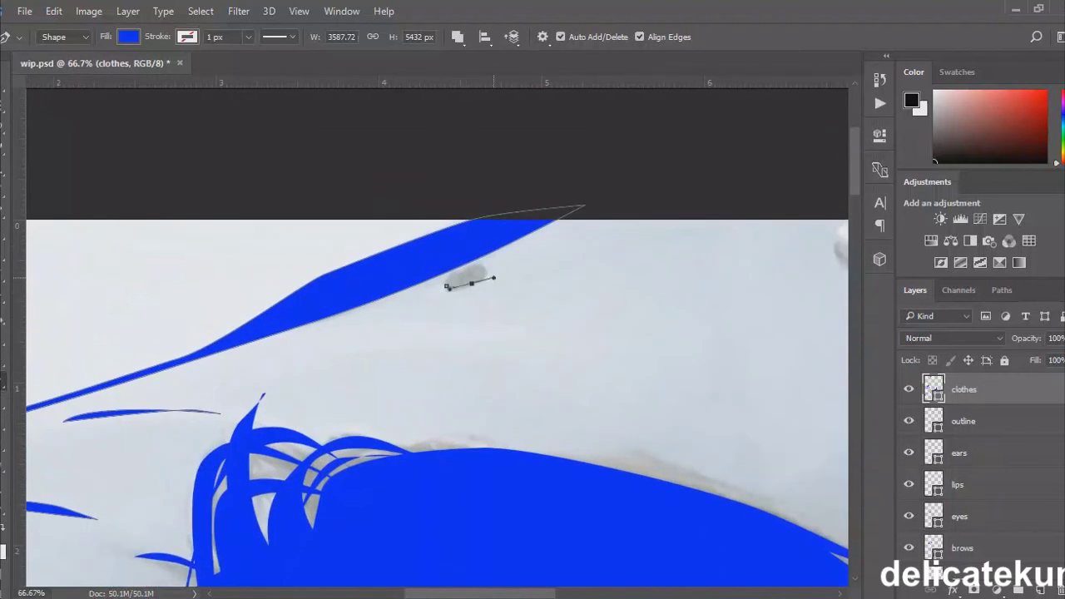
left_click_drag(482, 269, 666, 238)
left_click(423, 298)
key("ctrl+plus")
key("ctrl+plus")
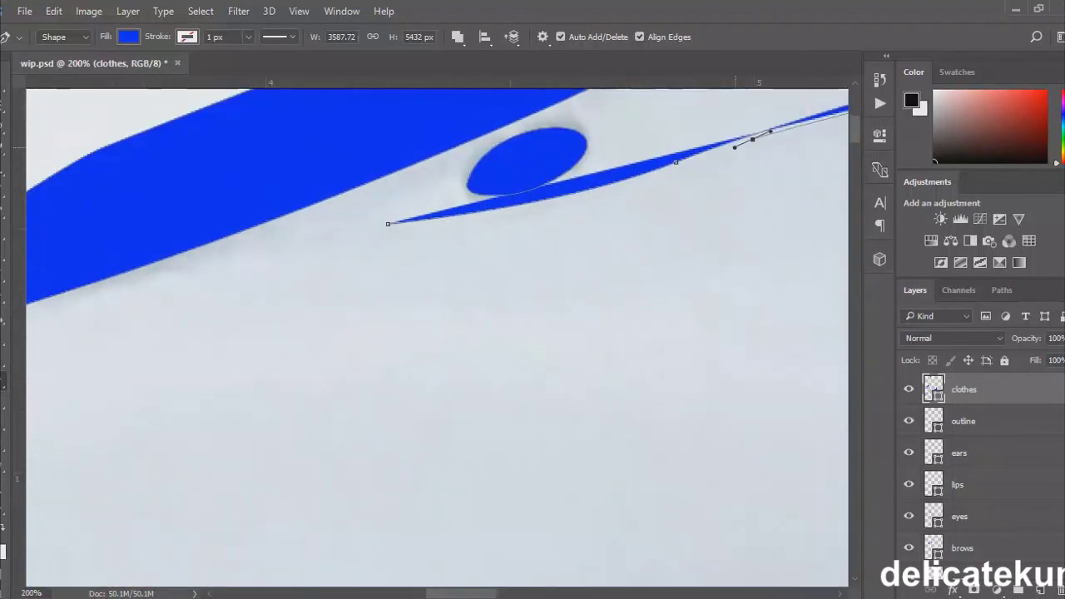
key("ctrl+minus")
key("ctrl+minus")
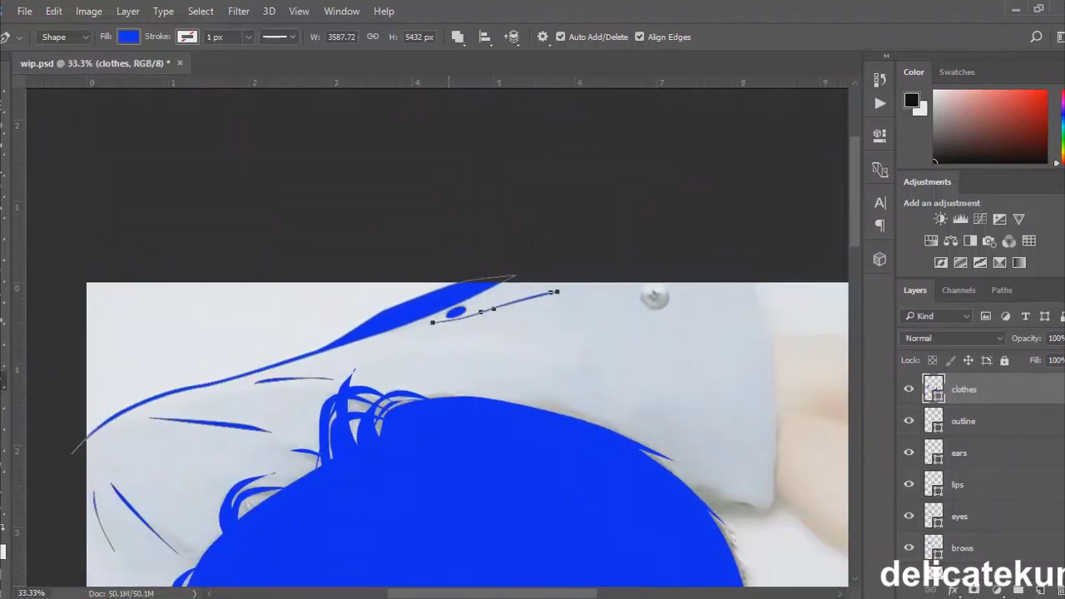
- Trace the round cuff button and the cuff's outer edge from the photo's upper edge down to the cuff corner
left_click_drag(556, 229, 591, 226)
key("ctrl+minus")
scroll(437, 358, "down", 3)
left_click(725, 283)
left_click(731, 363)
left_click(724, 420)
left_click(719, 466)
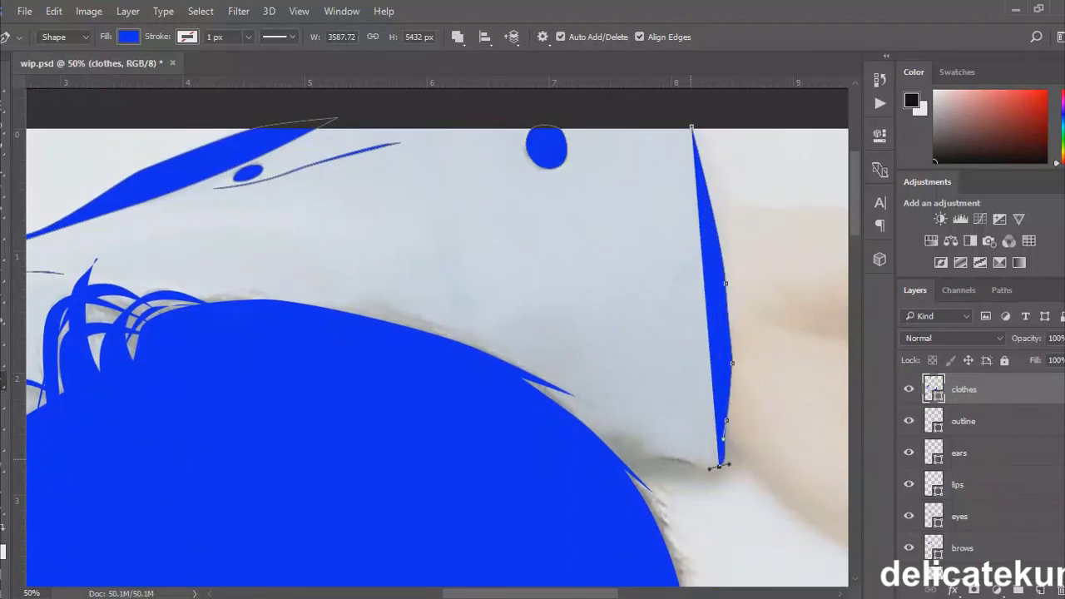
- Trace the cuff's lower edge to the hair and return along the inside up to the photo's upper edge
left_click_drag(643, 457, 608, 456)
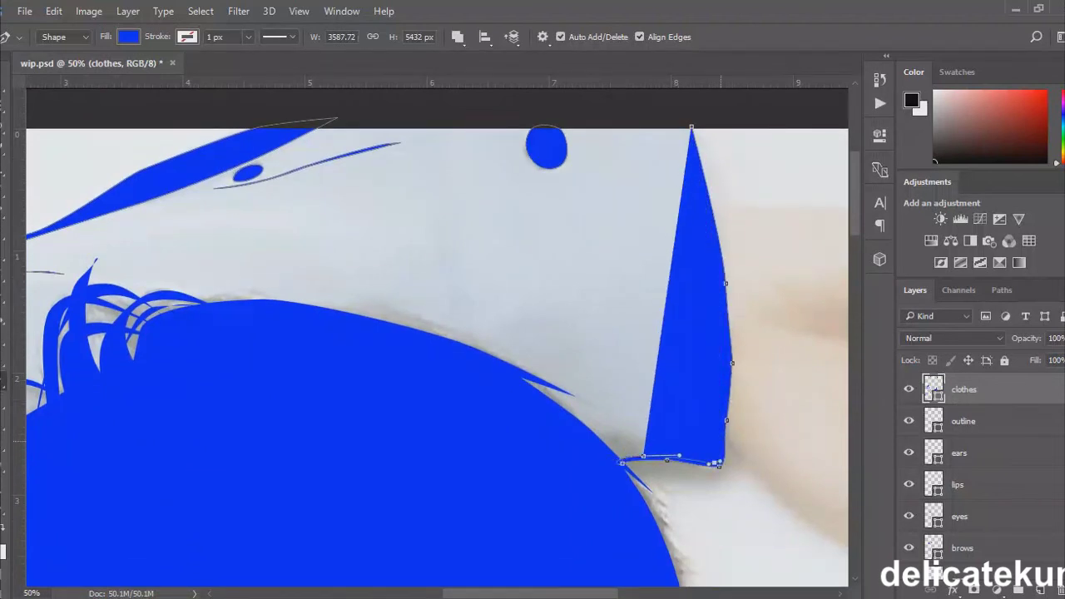
left_click(721, 464)
left_click_drag(722, 415, 725, 378)
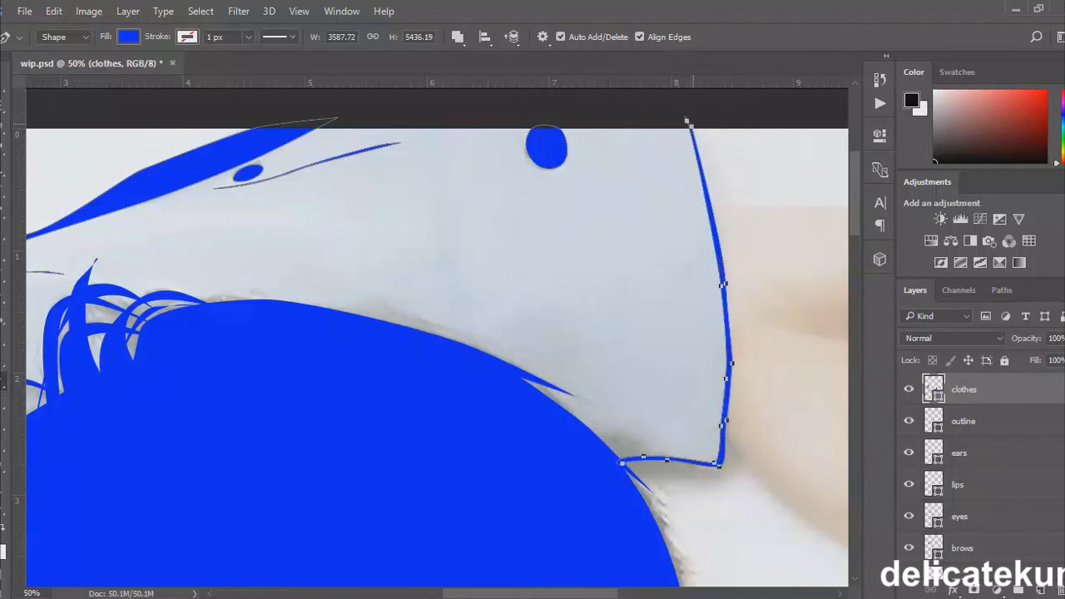
- Check the traced clothes against the whole portrait and save the document
key("ctrl+minus")
key("ctrl+minus")
key("ctrl+minus")
key("ctrl+minus")
key("ctrl+minus")
key("ctrl+minus")
key("ctrl+plus")
key("ctrl+plus")
key("ctrl+minus")
key("ctrl+s")
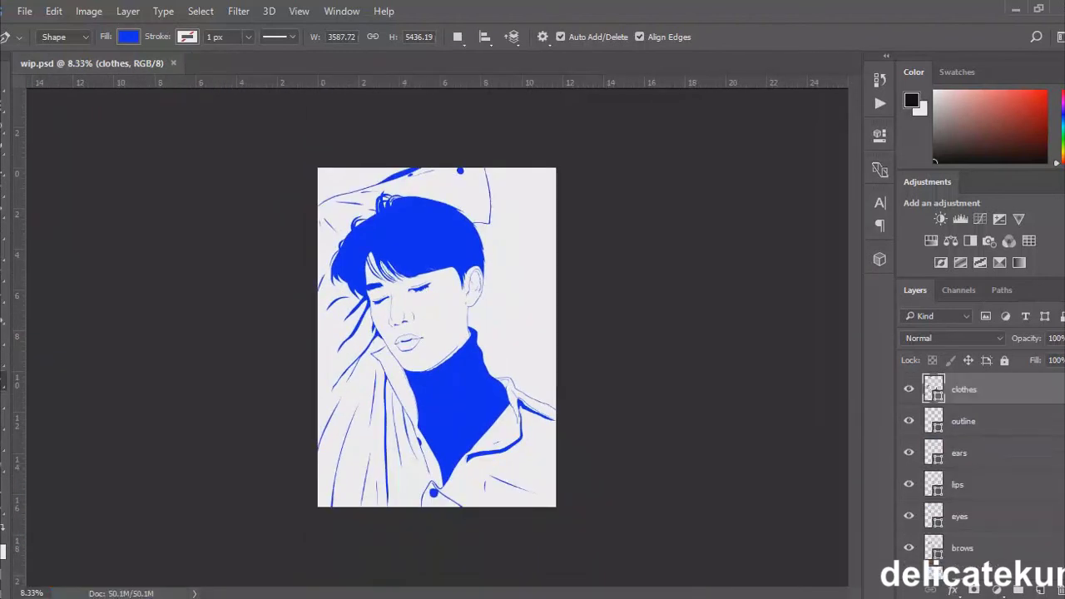
- Hide the Color Fill 1 copy layer to reveal the photo and make the outline layer active
left_click(908, 500)
key("ctrl+plus")
key("ctrl+plus")
key("ctrl+plus")
key("ctrl+plus")
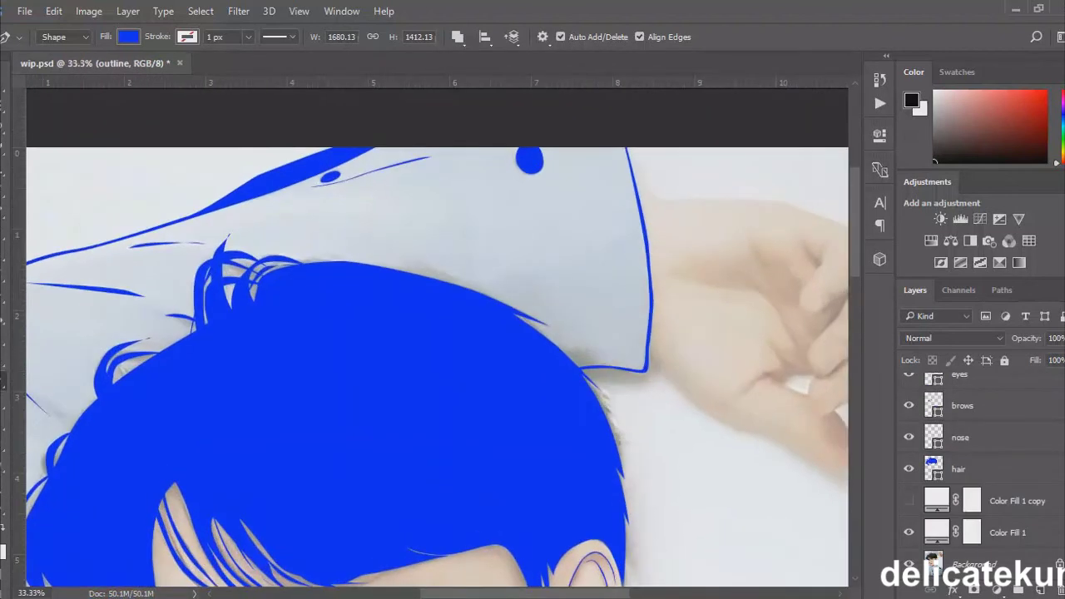
- Trace the hand's upper edge from the cuff around the uppermost finger to its base, setting the outline layer's opacity to 0%
key("ctrl+plus")
scroll(416, 332, "right", 2)
left_click_drag(407, 182, 439, 180)
key("ctrl+z")
left_click_drag(506, 186, 531, 188)
left_click_drag(568, 191, 580, 192)
left_click_drag(636, 215, 681, 270)
key("0")
key("0")
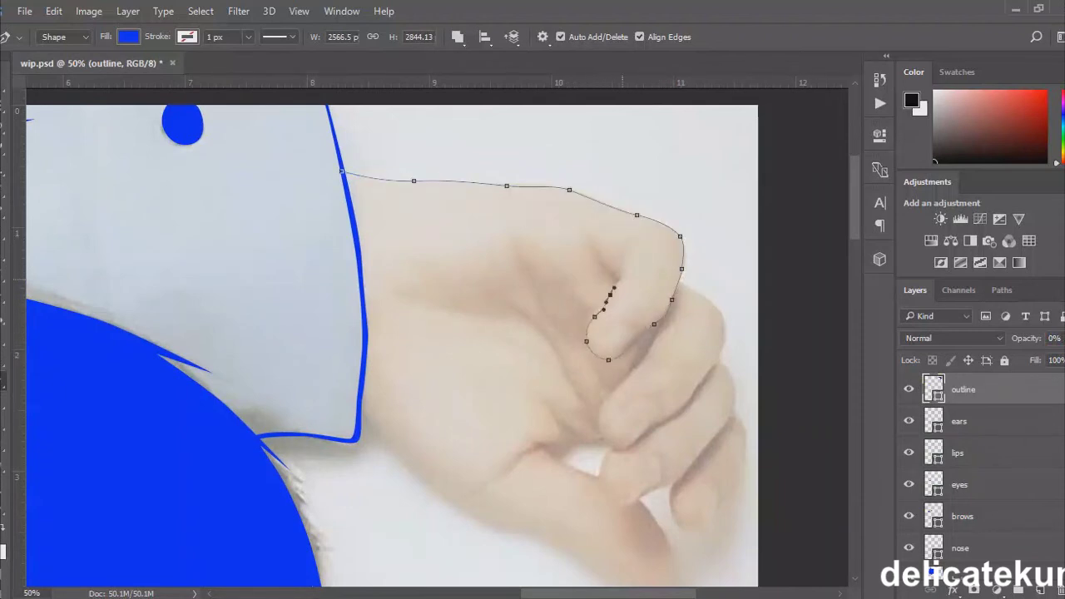
- Run the path back closely along the uppermost finger's inner side and around its fingertip
key("ctrl+plus")
key("ctrl+plus")
key("ctrl+plus")
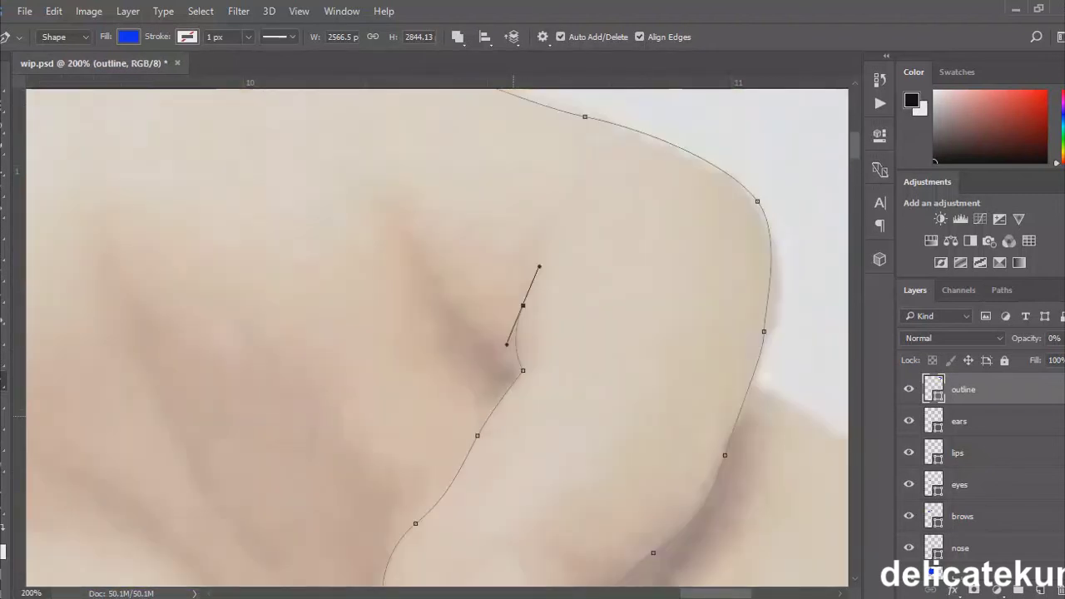
left_click_drag(521, 328, 397, 450)
scroll(486, 366, "down", 2)
scroll(399, 399, "down", 3)
left_click_drag(385, 360, 404, 405)
left_click_drag(471, 434, 486, 438)
left_click_drag(523, 408, 539, 392)
- Continue the return path up the uppermost finger's outer side and around its knuckle
left_click_drag(652, 292, 736, 245)
scroll(675, 281, "up", 2)
scroll(736, 245, "up", 3)
left_click_drag(762, 318, 760, 298)
left_click_drag(757, 190, 747, 181)
scroll(747, 180, "up", 4)
left_click_drag(661, 329, 608, 312)
scroll(607, 312, "down", 2)
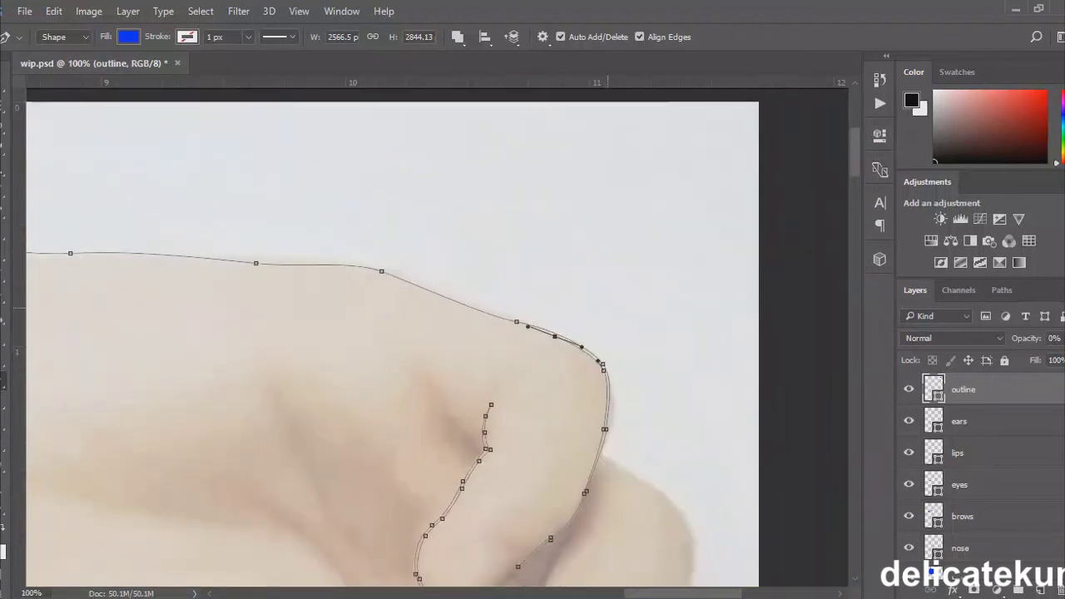
- Trace back along the hand's upper edge to the cuff and close the narrow outline at its starting point
scroll(607, 312, "up", 1)
scroll(608, 312, "up", 3)
left_click(564, 418)
left_click(343, 329)
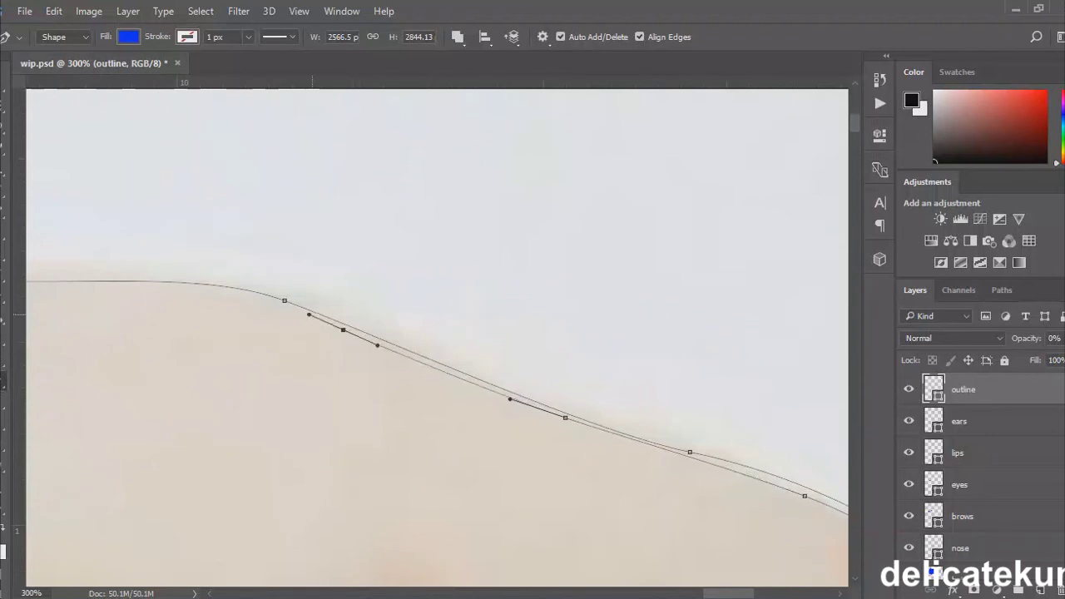
scroll(344, 329, "left", 8)
scroll(343, 329, "right", 4)
left_click(602, 284)
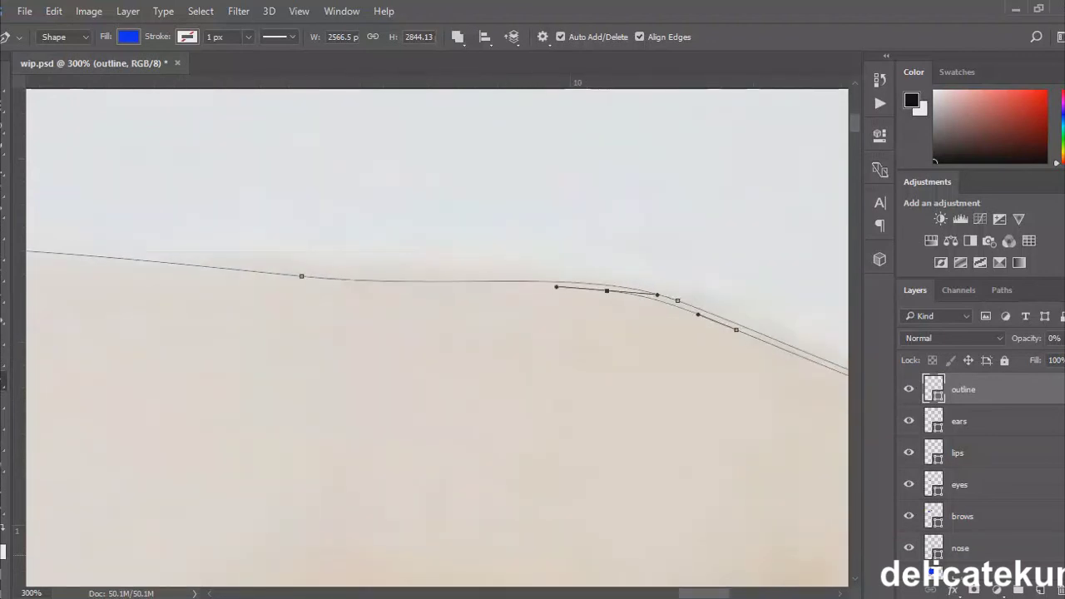
scroll(603, 285, "down", 1)
scroll(602, 285, "up", 1)
left_click(523, 307)
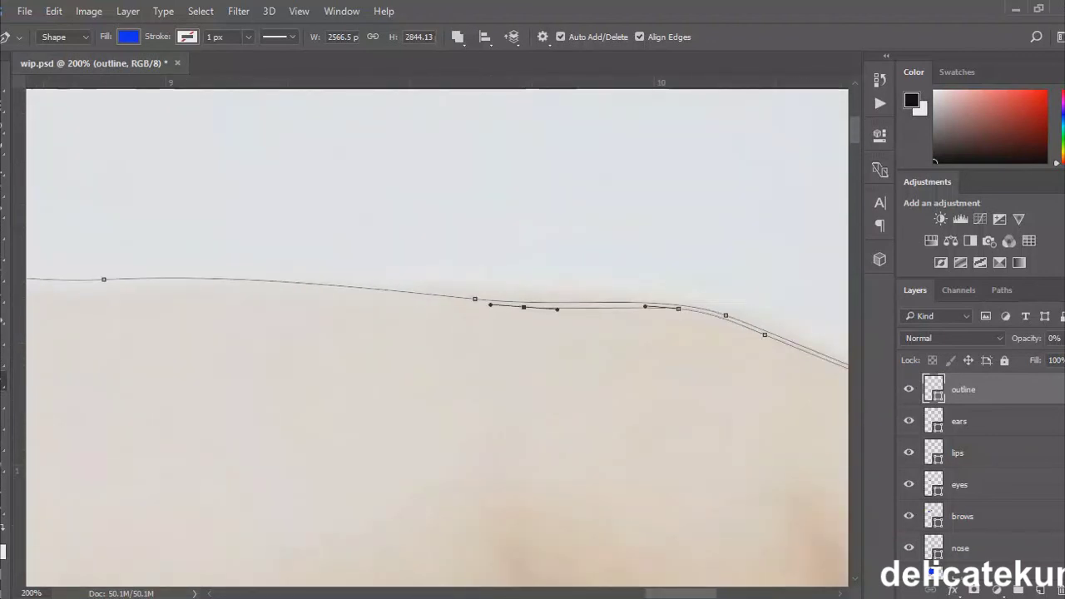
scroll(436, 337, "left", 5)
left_click_drag(765, 307, 263, 281)
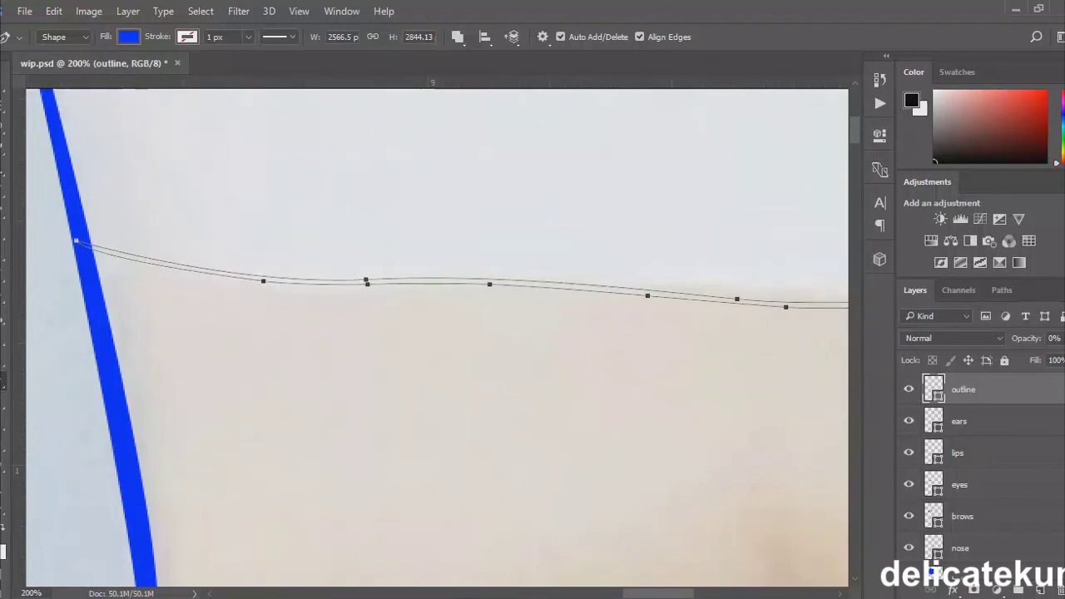
- Trace the tapered shadow crease at the base of the uppermost finger as a closed shape
scroll(436, 337, "down", 3)
scroll(437, 337, "up", 1)
left_click_drag(578, 540, 534, 400)
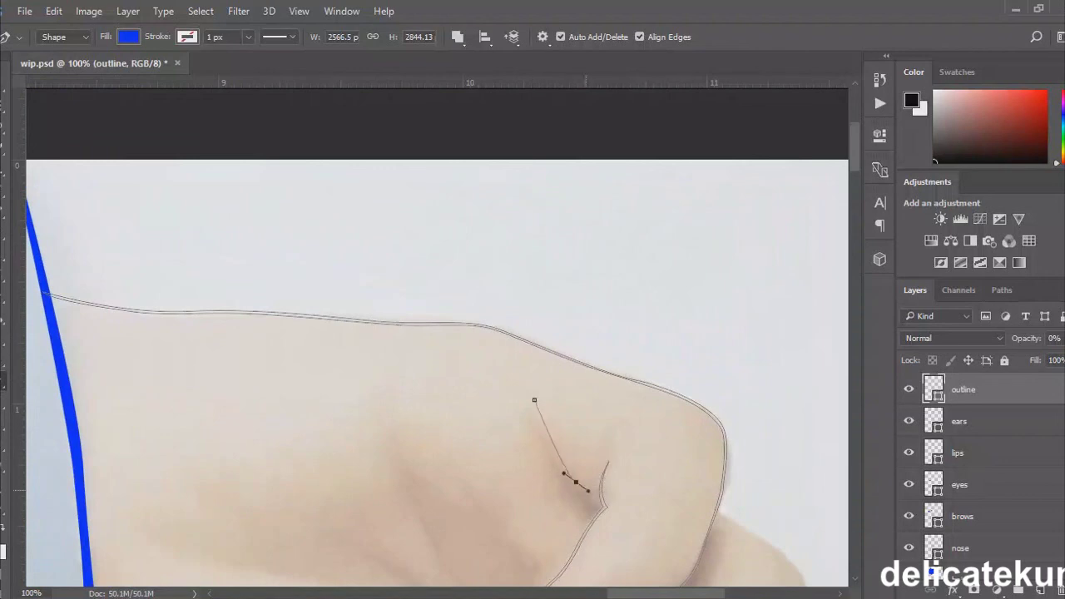
scroll(433, 399, "down", 1)
scroll(433, 400, "up", 1)
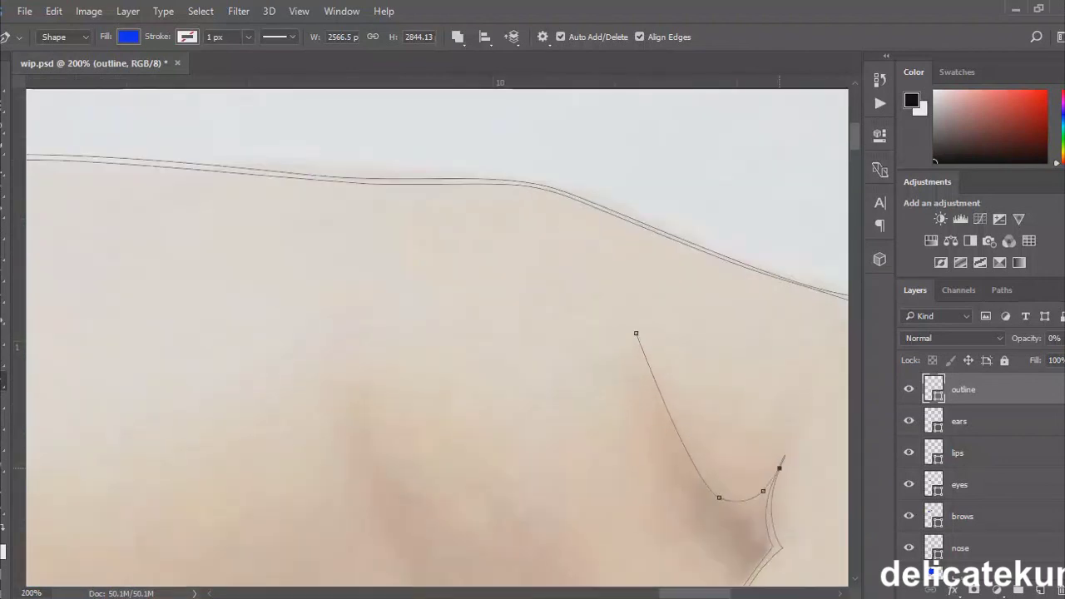
scroll(434, 399, "down", 3)
left_click(732, 373)
left_click(733, 338)
left_click(712, 306)
left_click(684, 252)
left_click(636, 99)
scroll(449, 244, "down", 1)
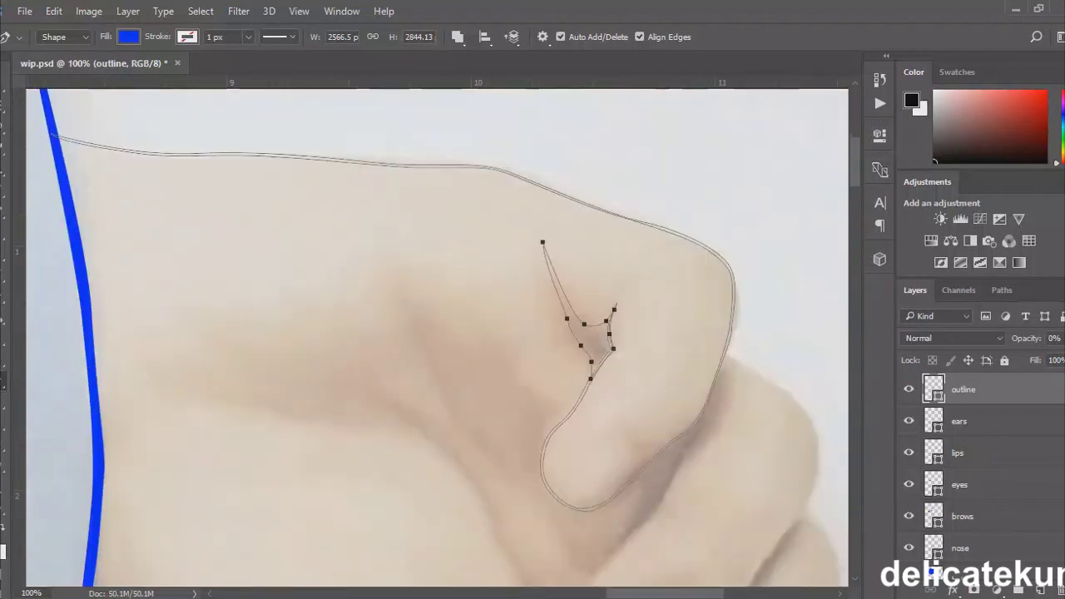
- Trace the short joint crease and the fingernail on the uppermost finger
left_click_drag(681, 342, 693, 349)
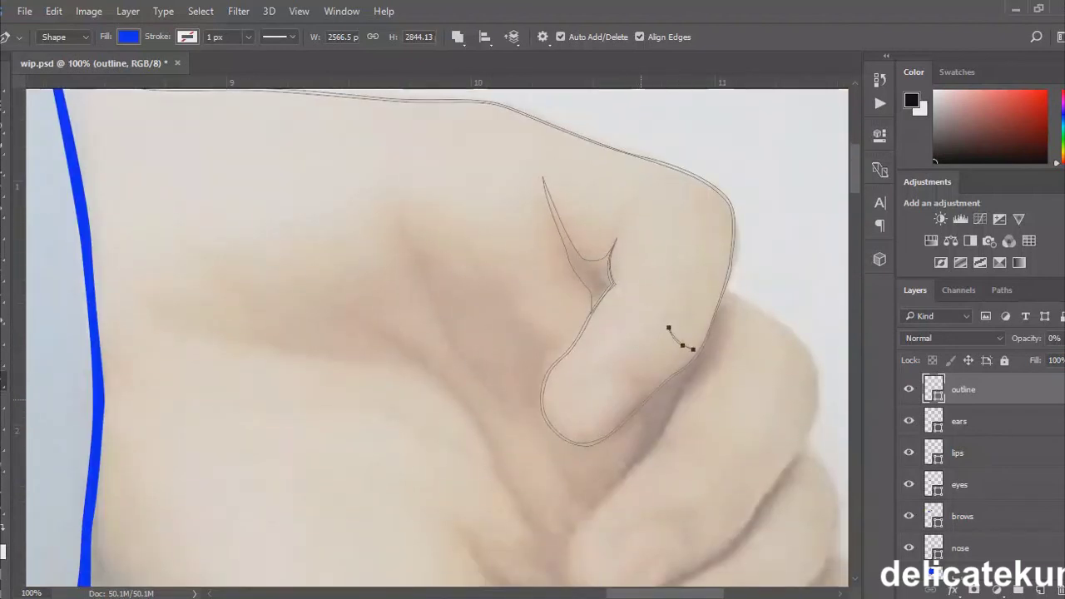
scroll(641, 396, "down", 1)
left_click_drag(586, 359, 595, 347)
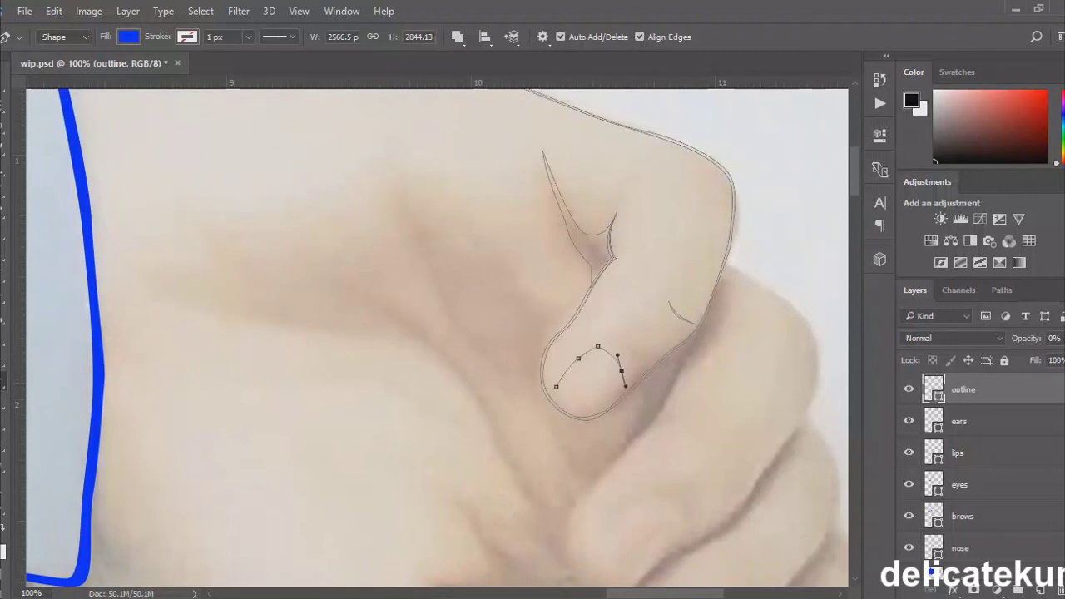
scroll(641, 241, "down", 3)
left_click(603, 313)
left_click_drag(556, 294, 542, 262)
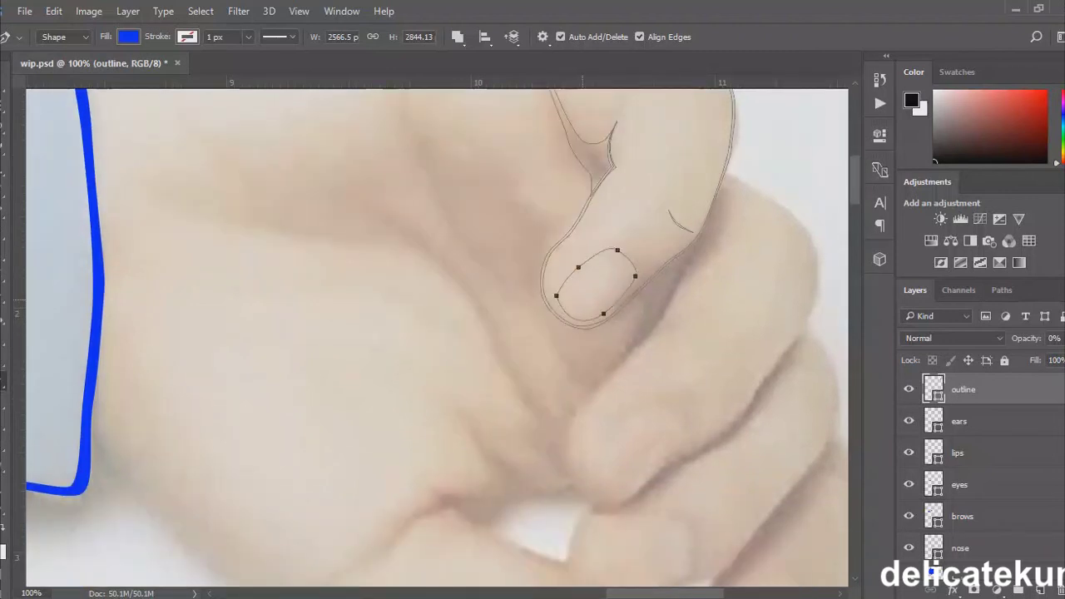
- Restore the outline layer's opacity to 100% and check the traced finger against the whole portrait
key("0")
key("ctrl+minus")
key("ctrl+minus")
key("ctrl+minus")
key("ctrl+minus")
key("ctrl+minus")
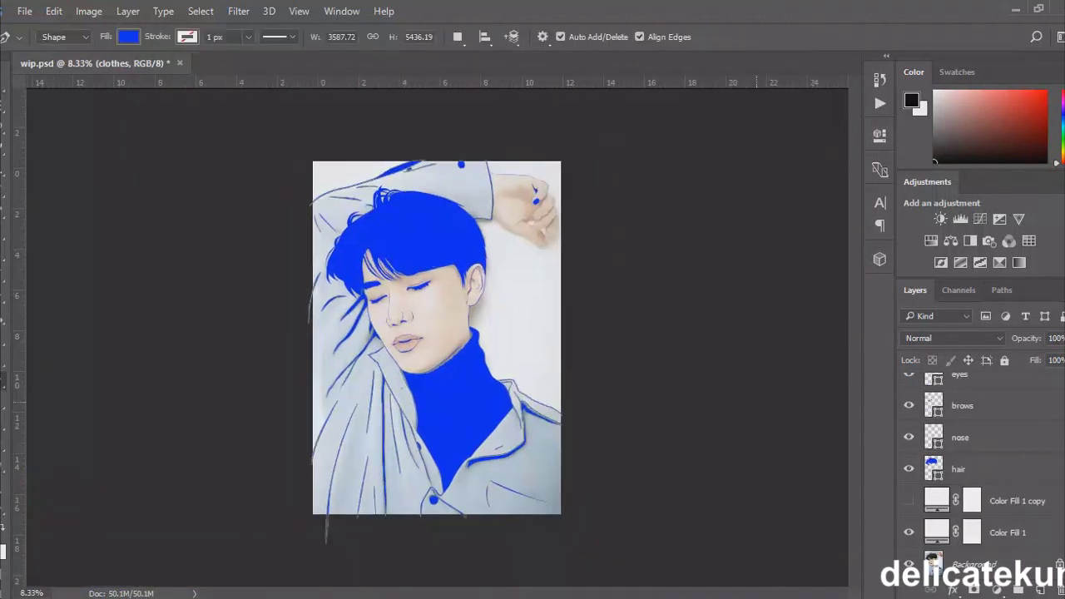
- Trace the second finger's outer edge from the first finger around its fingertip as a new shape layer with 0% opacity
key("ctrl+plus")
key("ctrl+plus")
key("ctrl+plus")
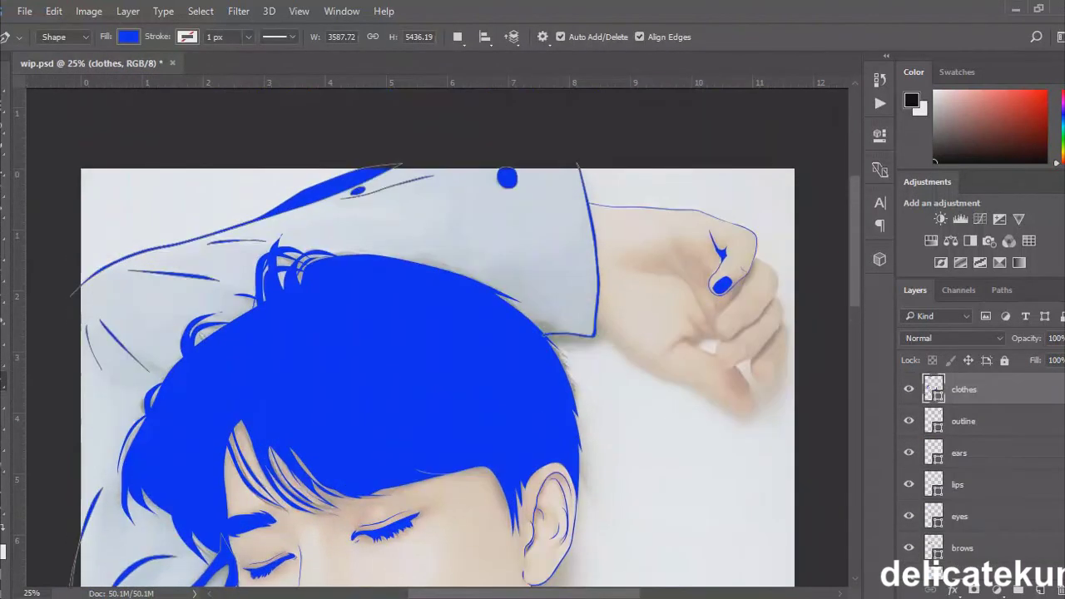
key("ctrl+plus")
key("ctrl+plus")
key("ctrl+plus")
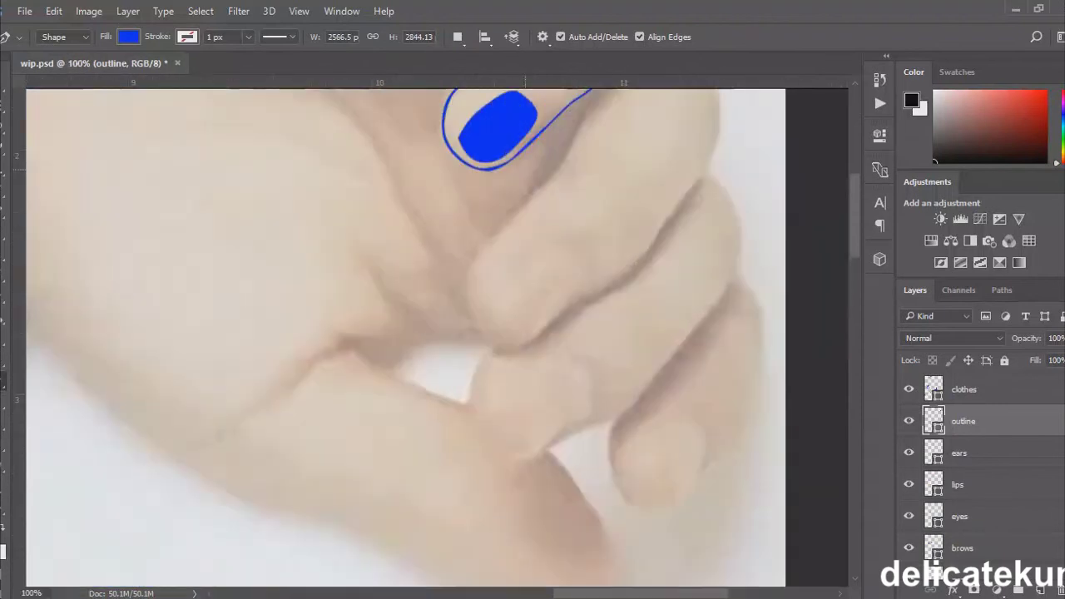
scroll(406, 333, "up", 2)
left_click(625, 104)
left_click(673, 133)
mouse_move(717, 190)
left_mouse_down()
mouse_move(722, 218)
mouse_move(707, 258)
left_mouse_up()
left_click(678, 293)
left_click(646, 339)
left_click_drag(578, 391, 562, 401)
left_click_drag(528, 435, 516, 441)
left_click_drag(474, 410, 459, 384)
key("0")
key("0")
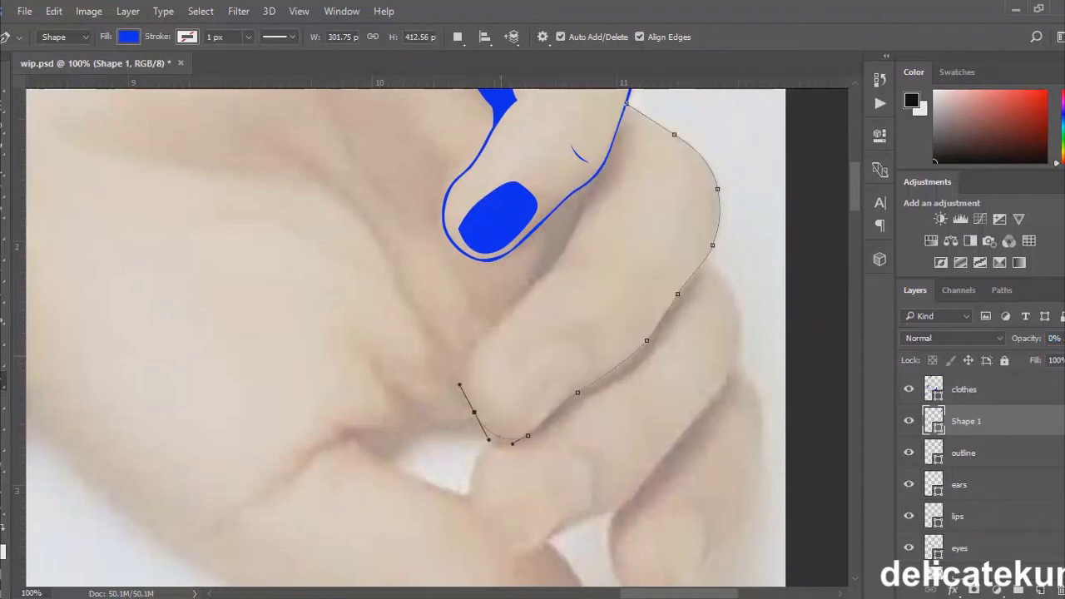
- Trace the second finger's inner edge up to the first finger and return alongside it to close the narrow outline
scroll(470, 383, "up", 2)
left_click_drag(490, 399, 508, 383)
left_click(533, 348)
left_click_drag(564, 310, 588, 261)
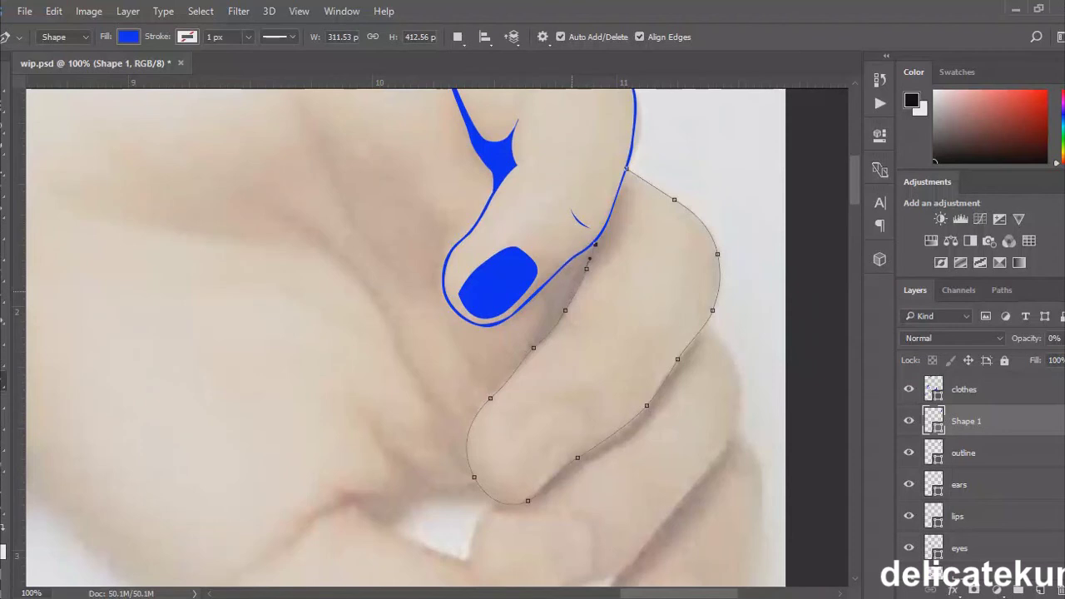
left_click_drag(468, 441, 460, 458)
left_click_drag(719, 239, 673, 192)
- Merge the second finger's shape into the outline layer and name the merged layer outline
key("ctrl+e")
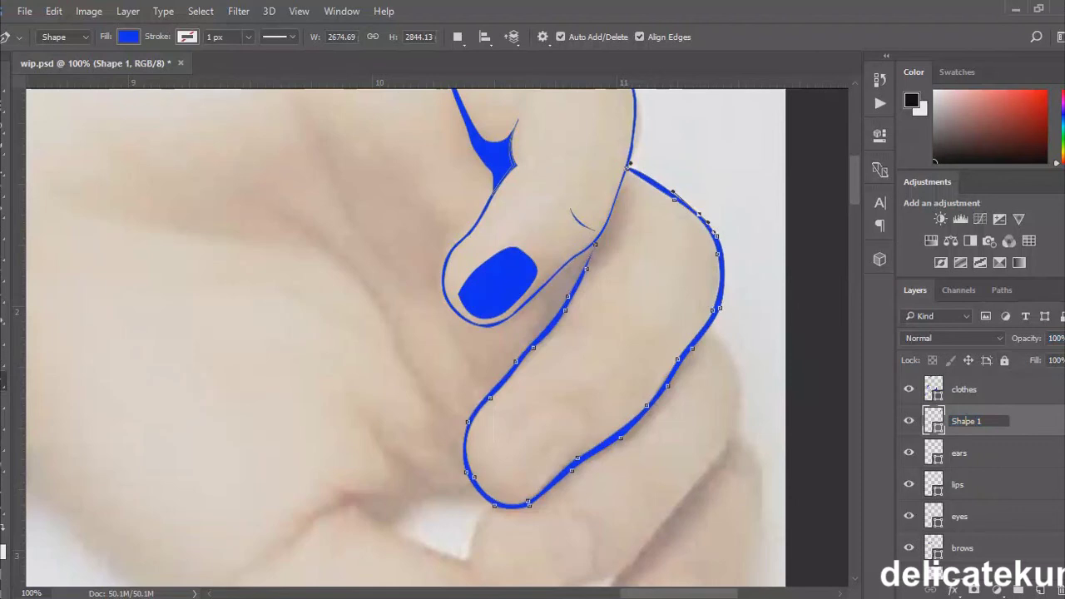
type("utline")
key("Return")
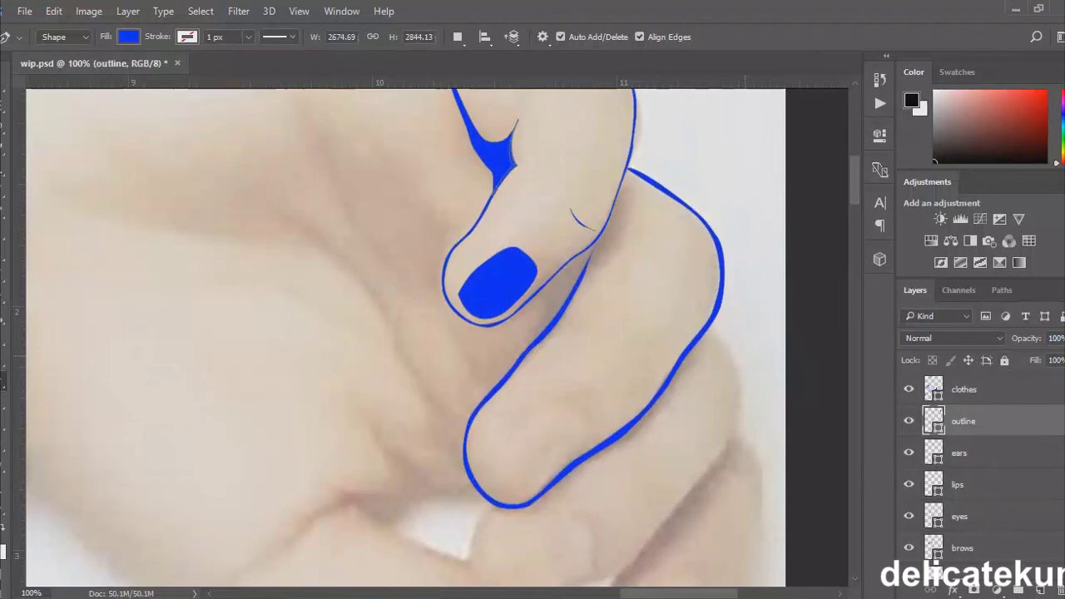
- Set new paths to combine with the current shape layer and trace the shadow between the first and second fingers
left_click(457, 37)
left_click(509, 71)
left_click(609, 247)
left_click(589, 273)
left_click(573, 295)
left_click(549, 327)
left_click(533, 344)
left_click(569, 261)
left_click(600, 236)
- Trace the second finger's nail as a solid rounded shape
left_click(521, 416)
left_click(568, 400)
left_click(585, 425)
left_click_drag(559, 459, 550, 473)
key("ctrl+z")
left_click_drag(530, 486, 518, 488)
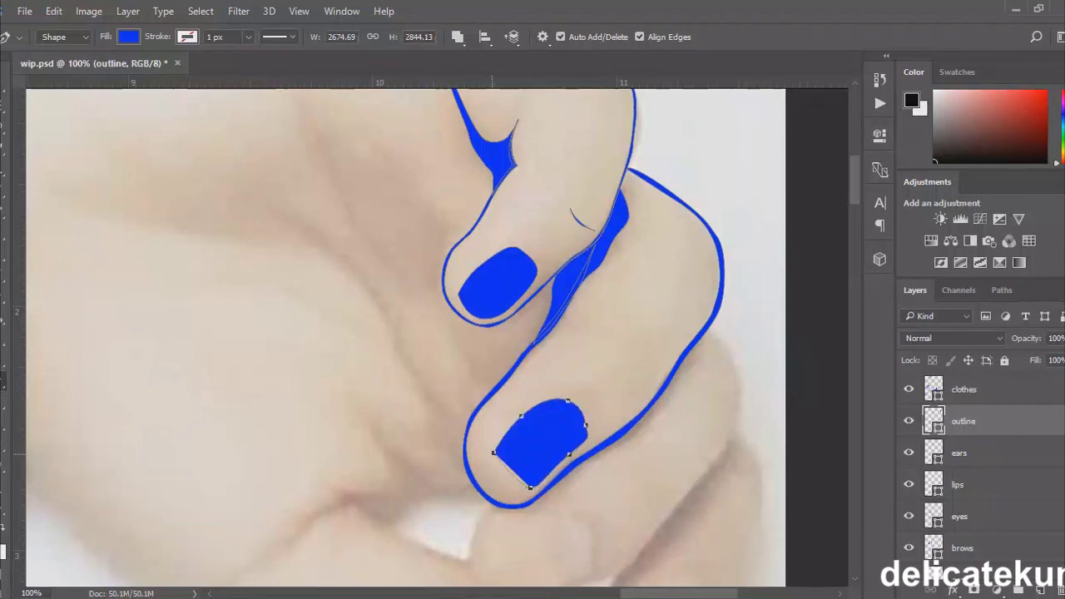
- Trace the short thin creases at the second finger's knuckle
left_click_drag(685, 291, 673, 290)
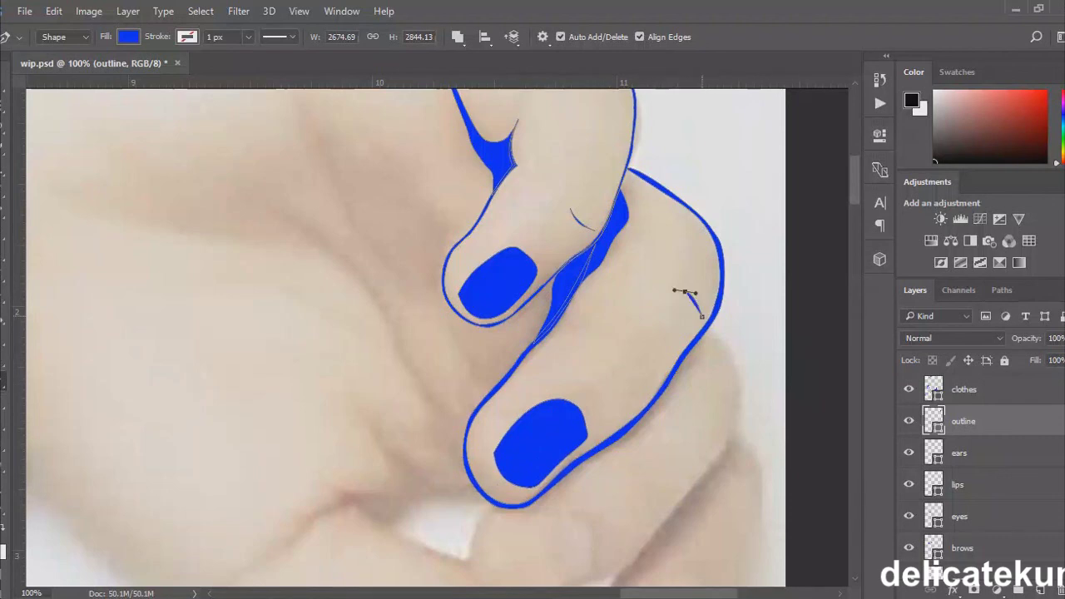
scroll(529, 378, "down", 5)
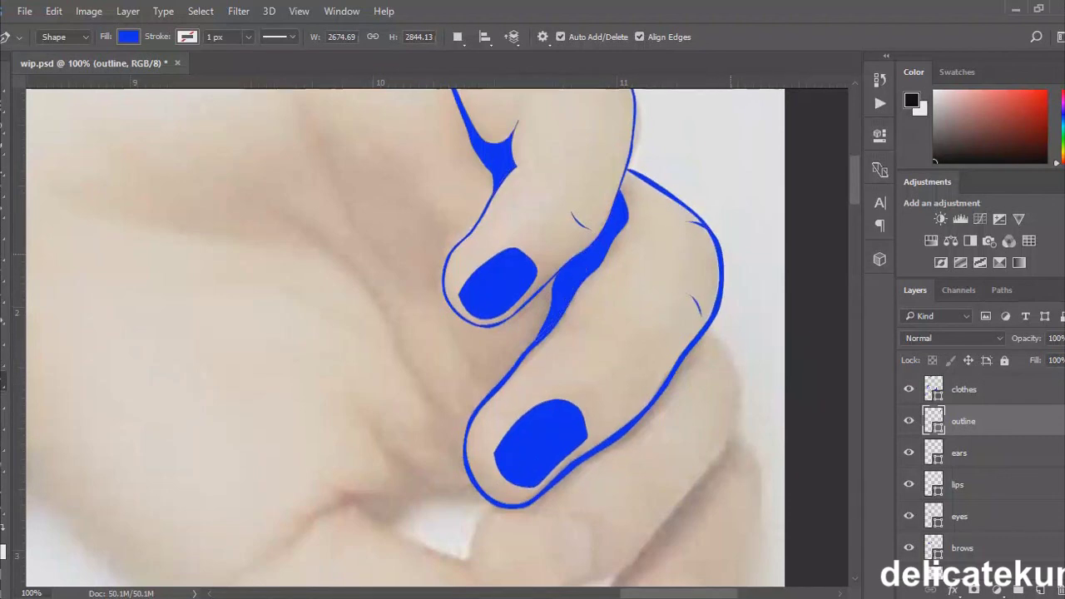
scroll(529, 379, "up", 3)
key("alt+bracketleft")
key("alt+bracketright")
- Trace the third finger's outer edge around its fingertip up to the second finger, setting the outline layer's opacity to 0%
scroll(357, 333, "down", 4)
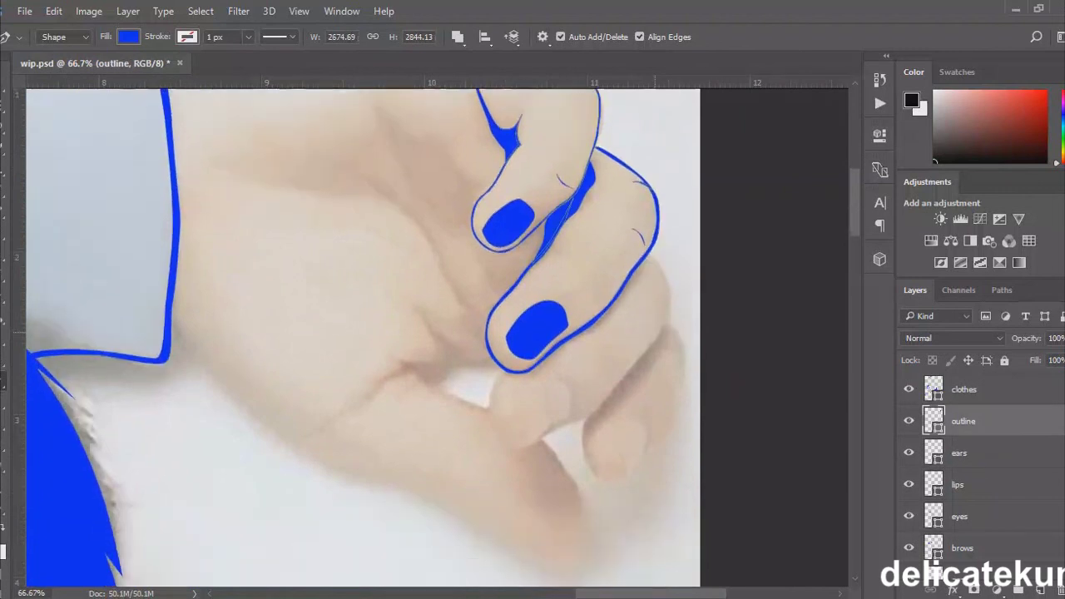
left_click(648, 187)
left_click(668, 220)
left_click_drag(659, 266, 656, 278)
left_click(614, 318)
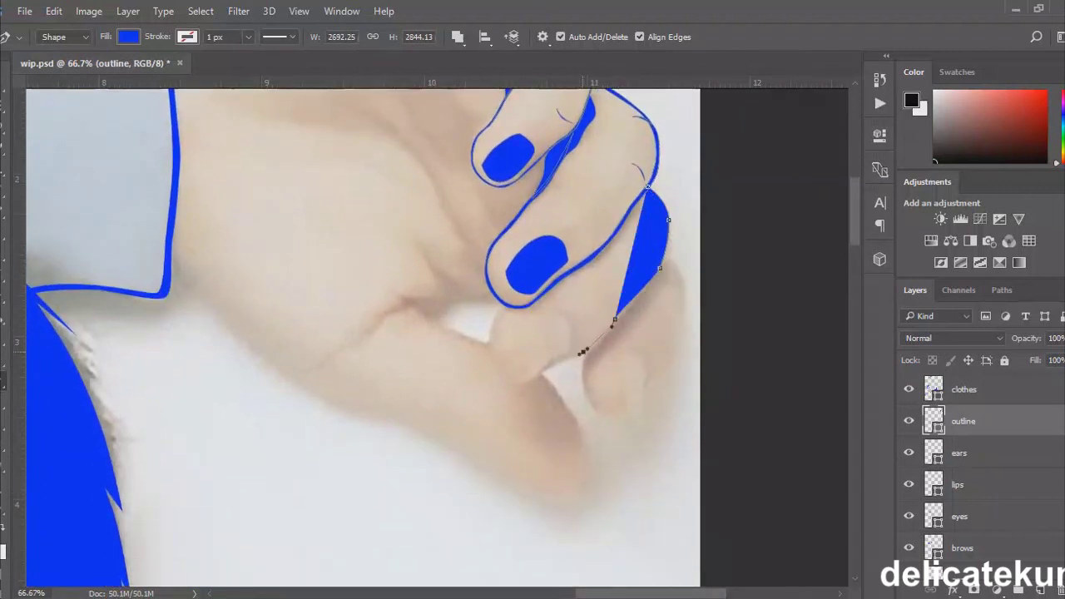
left_click(582, 352)
left_click_drag(529, 378, 486, 333)
key("0")
key("0")
left_click(501, 318)
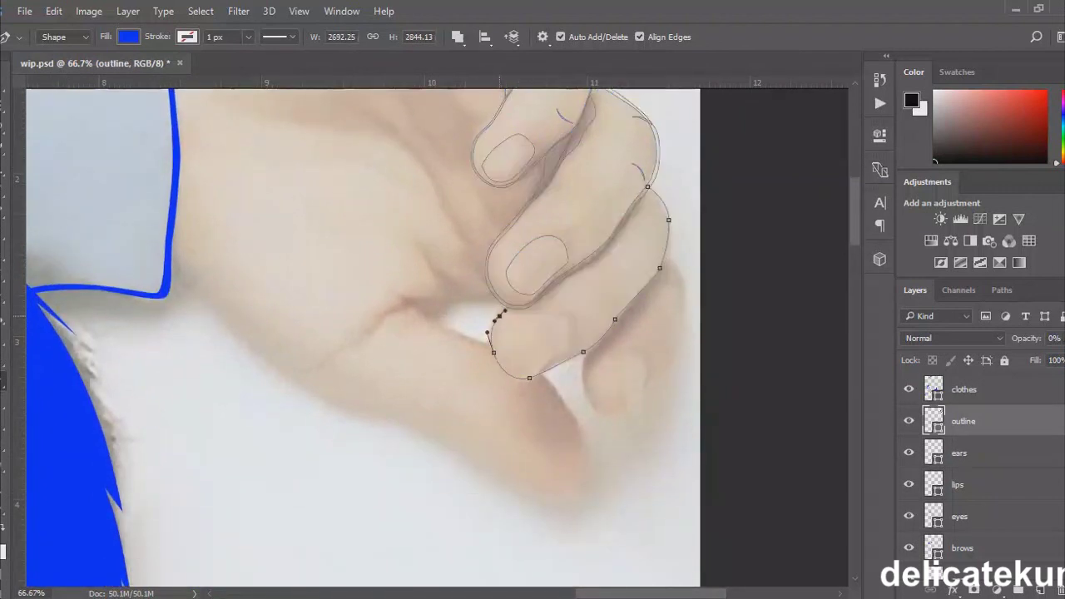
left_click(511, 309)
- Run the path back alongside the third finger's edge to its starting point, closing the narrow outline
key("ctrl+plus")
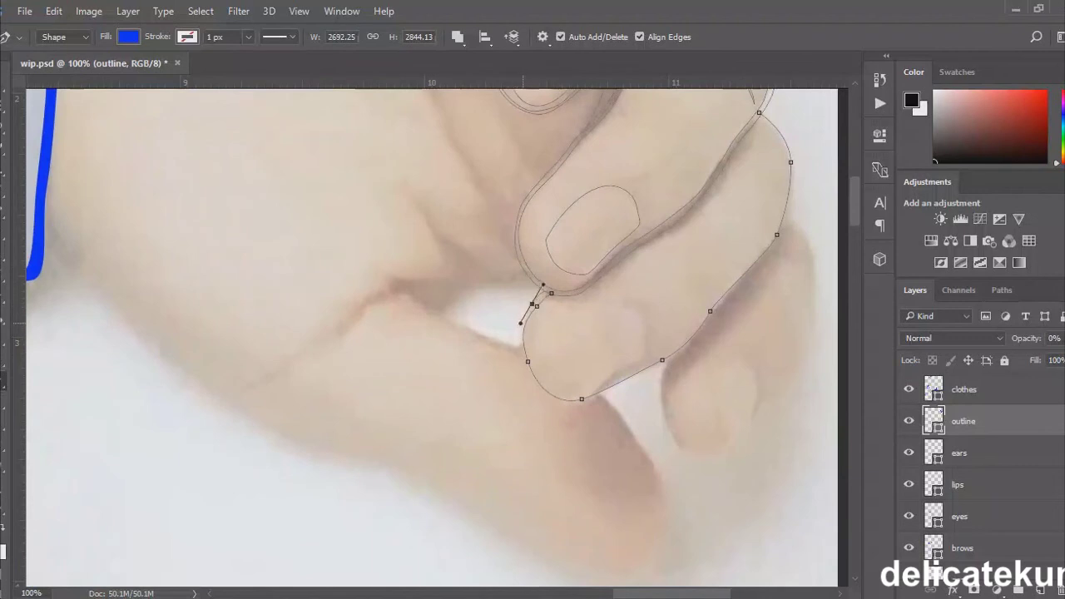
left_click_drag(521, 351, 525, 371)
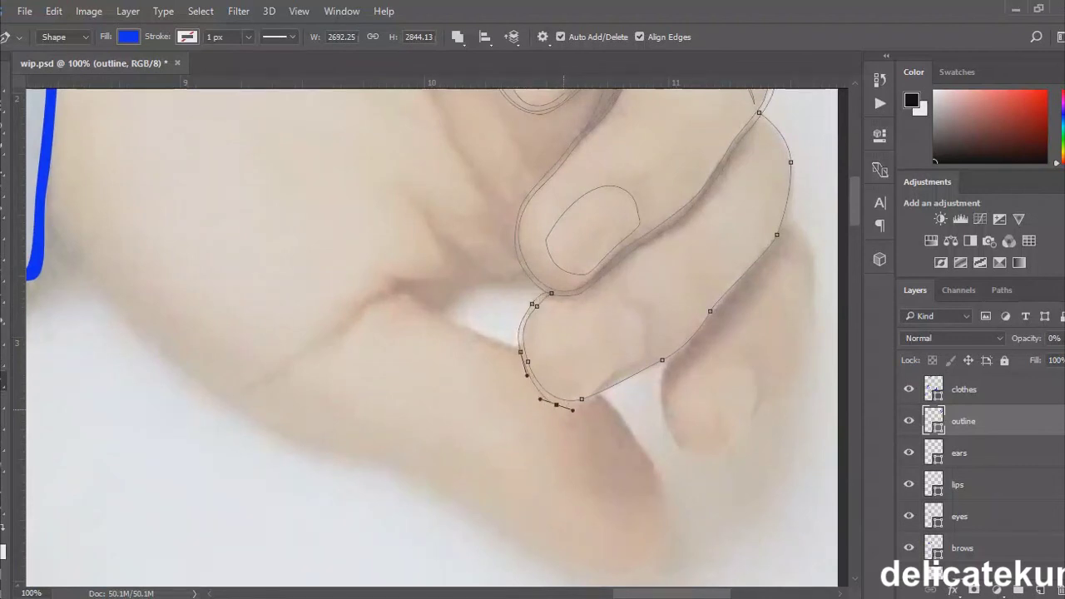
left_click_drag(688, 341, 702, 324)
left_click_drag(751, 276, 597, 381)
left_click_drag(638, 302, 641, 255)
left_click_drag(616, 213, 641, 243)
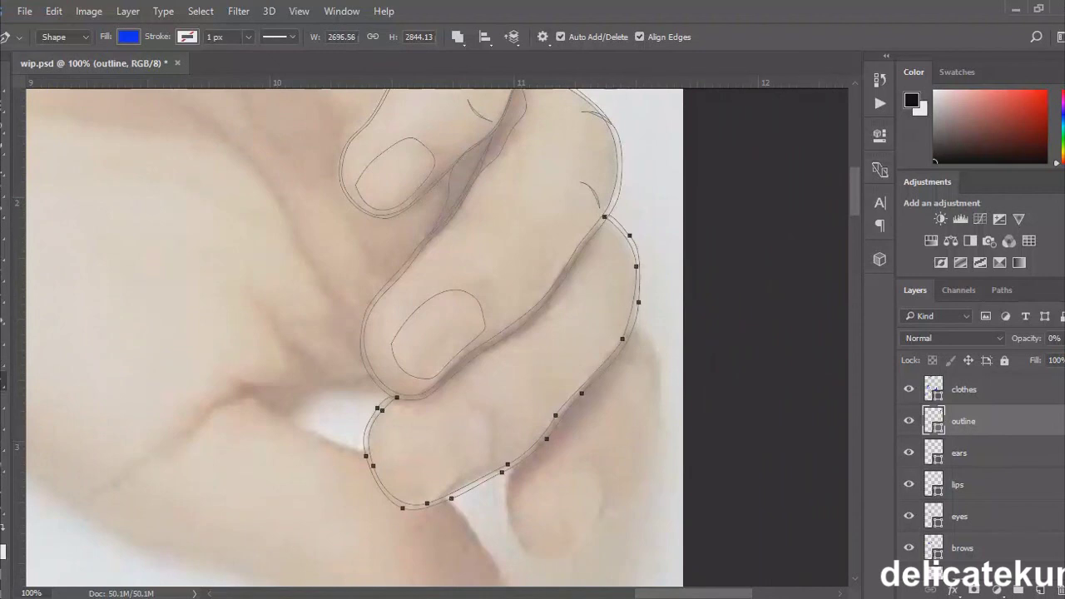
- Trace the third finger's nail and the short crease at its joint
left_click(393, 429)
left_click(446, 400)
mouse_move(489, 426)
left_mouse_down()
mouse_move(491, 443)
mouse_move(441, 474)
mouse_move(485, 464)
left_mouse_up()
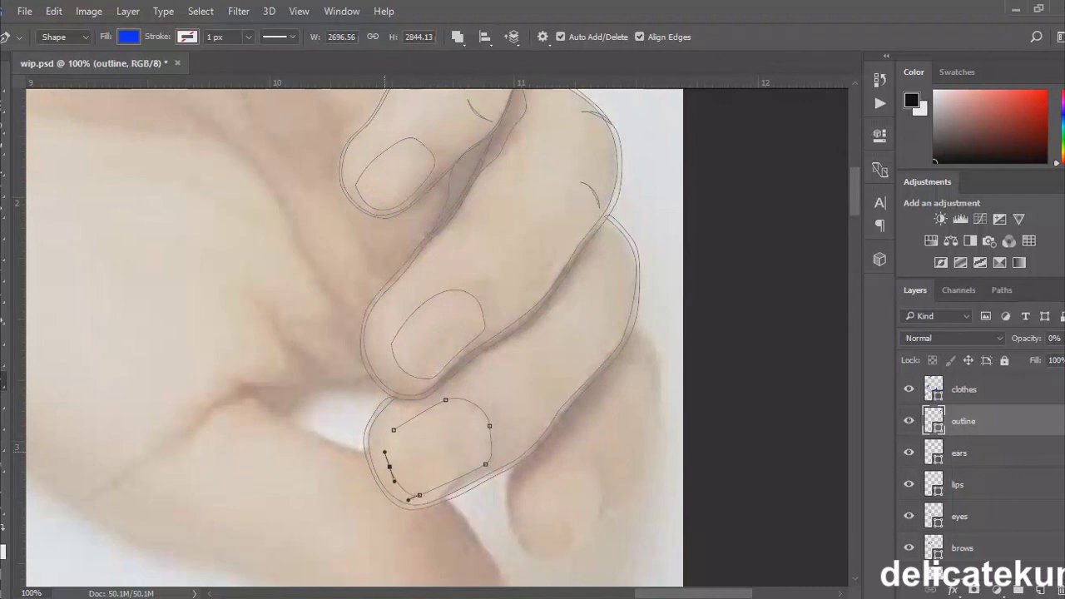
left_click(567, 321)
left_click_drag(583, 342, 585, 358)
- Trace the little finger's outer edge around its fingertip and return alongside it to form a narrow closed outline
scroll(440, 333, "down", 2)
left_click(633, 271)
left_click_drag(654, 310, 661, 323)
left_click_drag(648, 388, 642, 405)
left_click_drag(607, 460, 546, 507)
left_click_drag(510, 475, 510, 423)
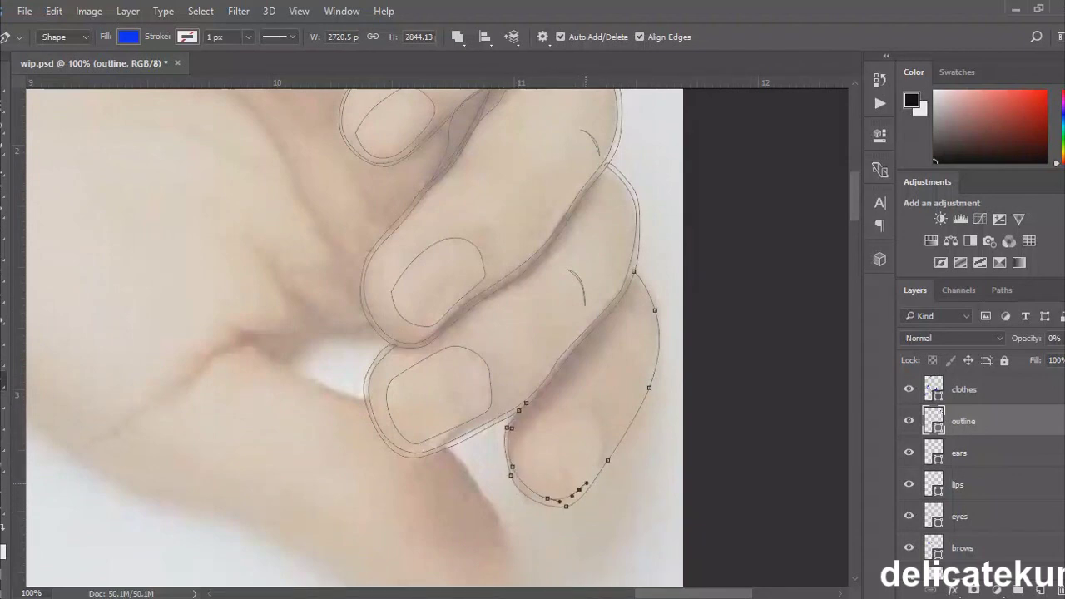
left_click(614, 439)
left_click_drag(645, 388, 599, 398)
- Trace the little finger's nail and the shadow between it and the third finger
left_click(538, 441)
left_click_drag(584, 474, 575, 487)
left_click_drag(565, 393, 578, 382)
left_click_drag(604, 344, 613, 330)
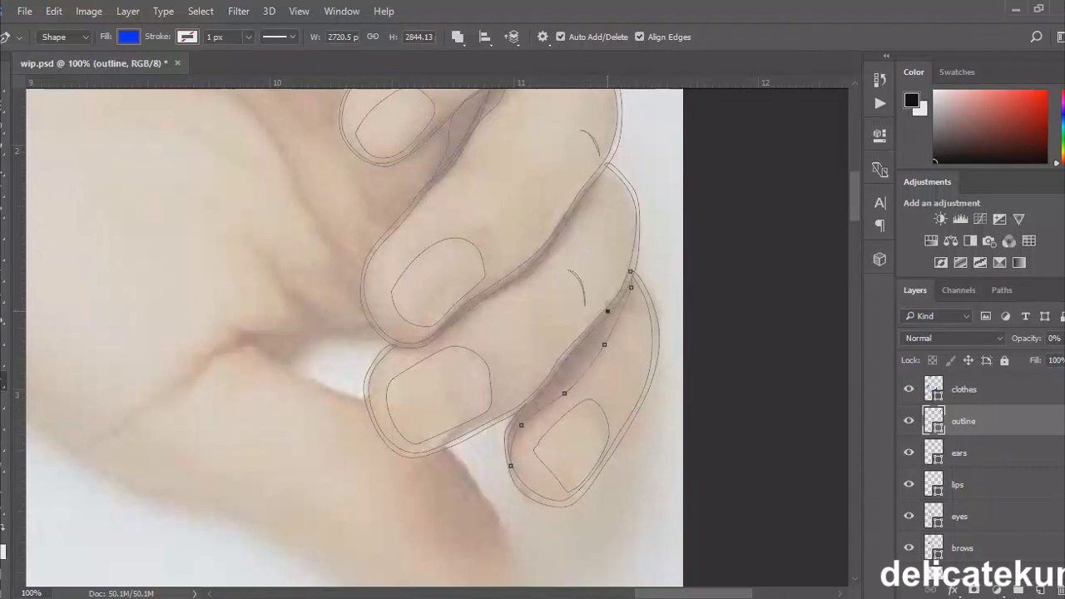
- Save the document and restore the outline layer's opacity to 100%
key("ctrl+s")
key("Return")
key("0")
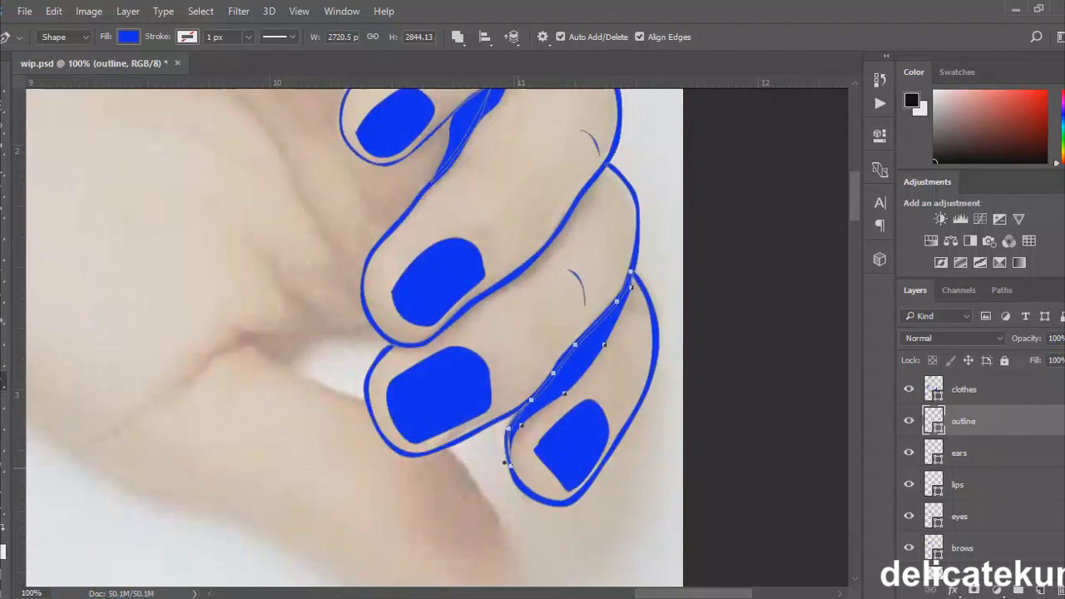
- Examine the traced fingers and hand over the photo and against the plain background
key("ctrl+minus")
key("ctrl+minus")
key("ctrl+minus")
key("ctrl+minus")
key("ctrl+minus")
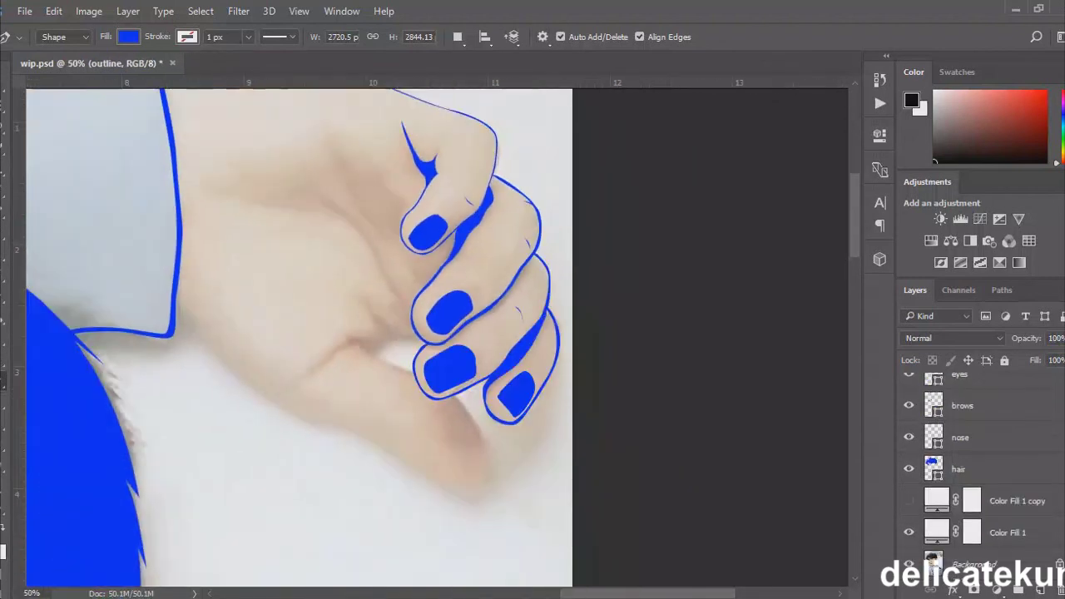
key("ctrl+plus")
key("ctrl+plus")
key("ctrl+plus")
key("ctrl+plus")
key("ctrl+plus")
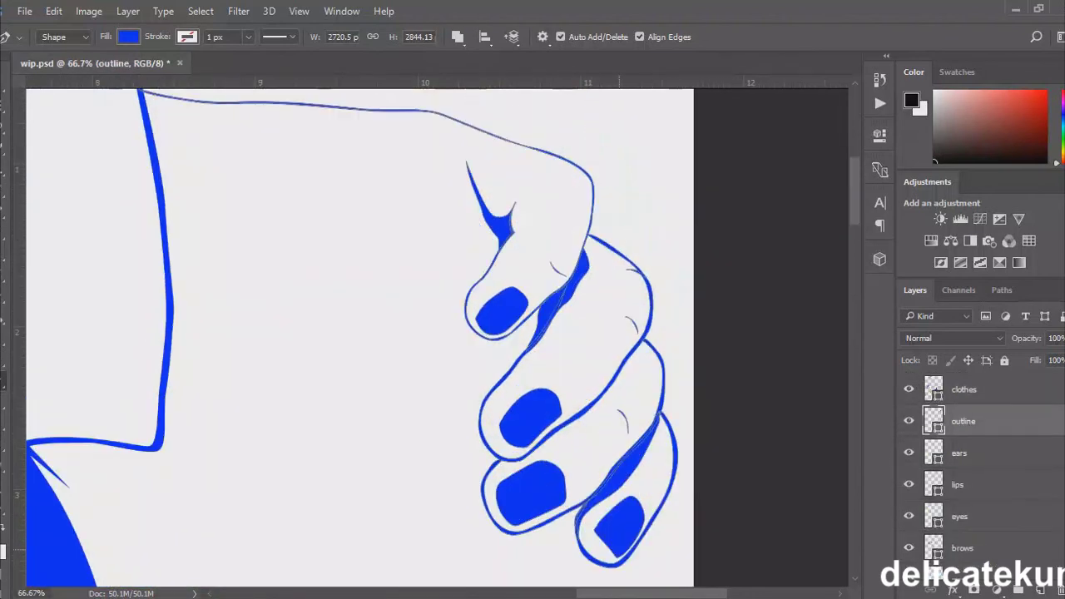
key("ctrl+plus")
key("ctrl+plus")
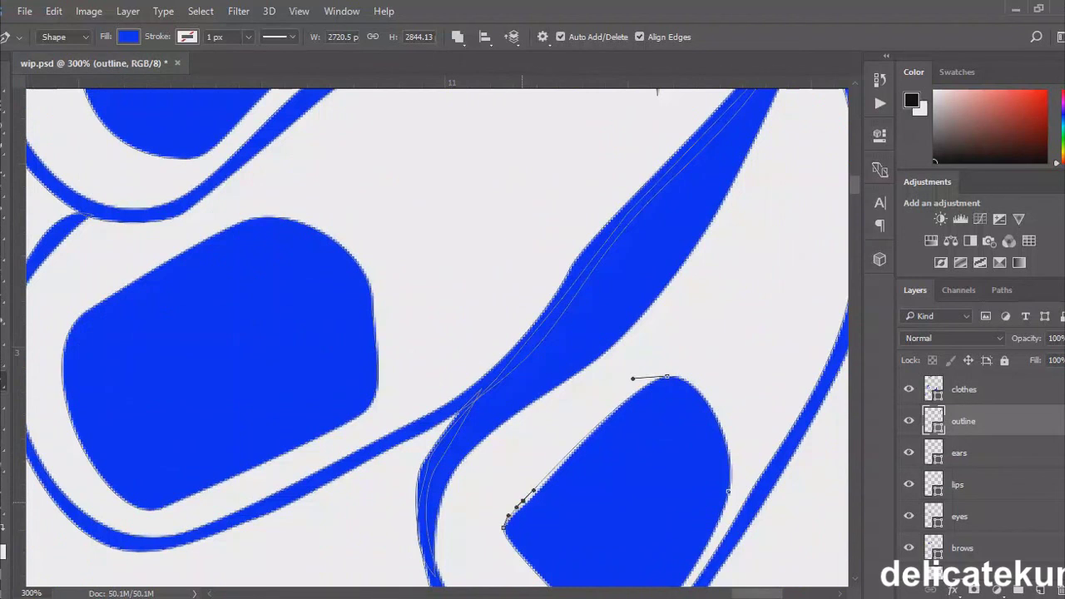
- Reshape the outer edge of the little finger's nail and hide the Color Fill 1 copy layer
key("ctrl+minus")
left_click_drag(642, 406, 648, 420)
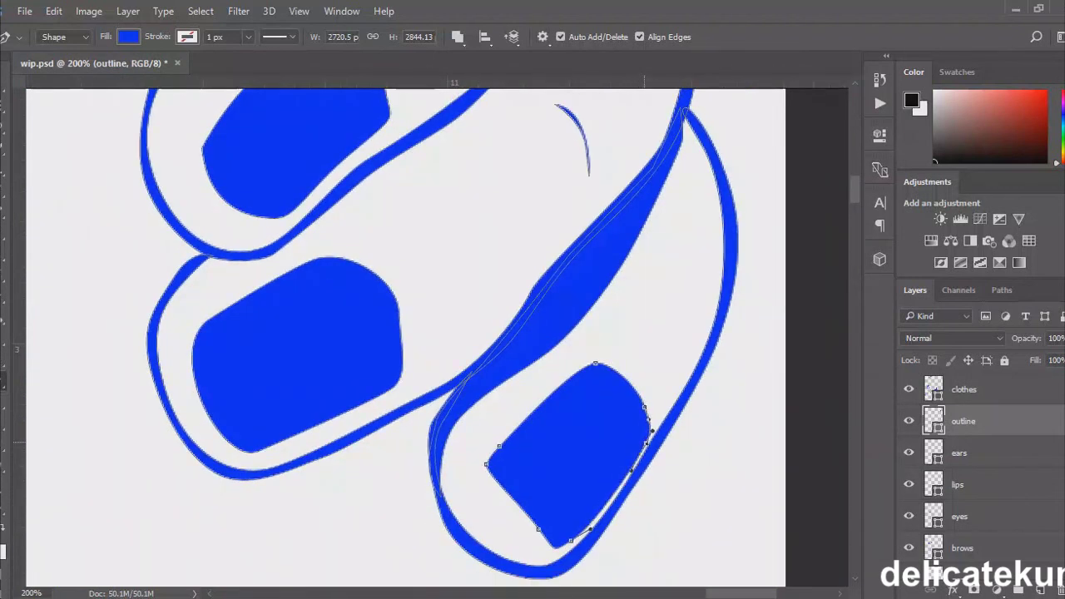
key("ctrl+minus")
key("ctrl+minus")
scroll(982, 466, "down", 3)
left_click(908, 500)
scroll(982, 466, "up", 3)
left_click(962, 421)
scroll(291, 333, "up", 3)
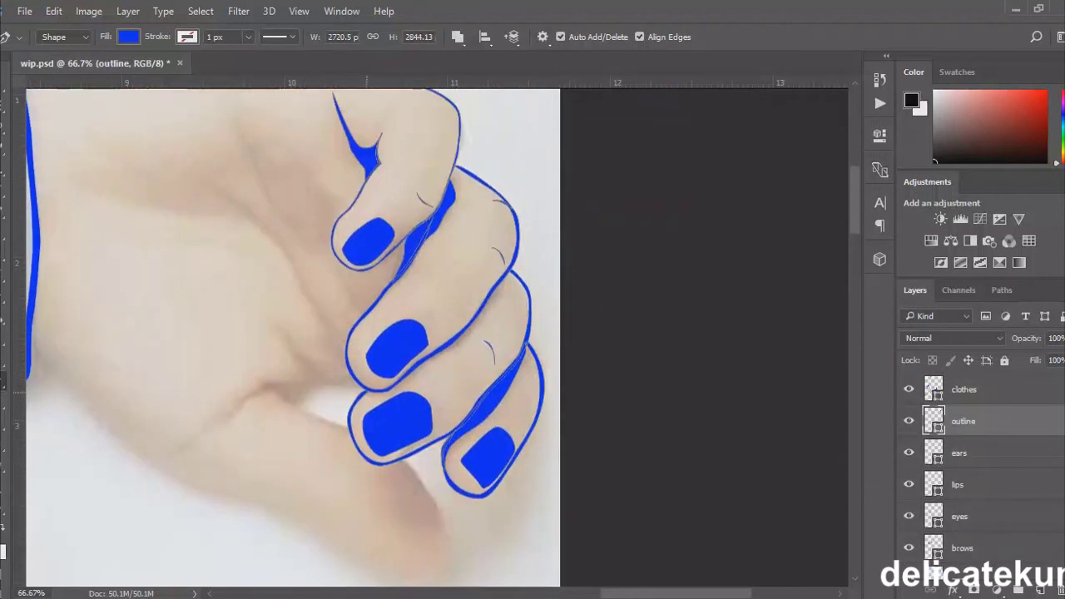
- Trace the tapering shadow between the second and third fingers as a closed shape on the outline layer
left_click(366, 389)
left_click(407, 378)
left_click(452, 351)
left_click(479, 325)
left_click(497, 294)
left_click(509, 271)
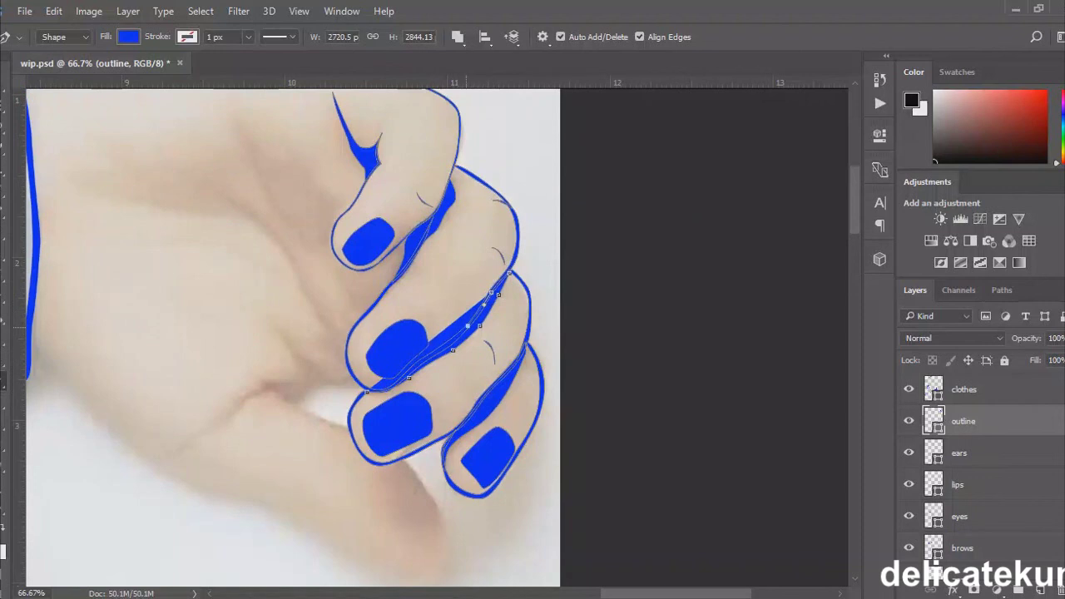
left_click(462, 332)
left_click(437, 353)
left_click(414, 366)
left_click(366, 391)
left_click(535, 243)
left_click(366, 391)
- Trace the thin curved creases in the palm beside the index finger on a new shape layer
scroll(366, 391, "up", 1)
left_click(236, 145)
left_click(322, 200)
left_click(286, 194)
left_click_drag(237, 144, 256, 212)
scroll(287, 250, "up", 3)
key("ctrl+z")
left_click(309, 360)
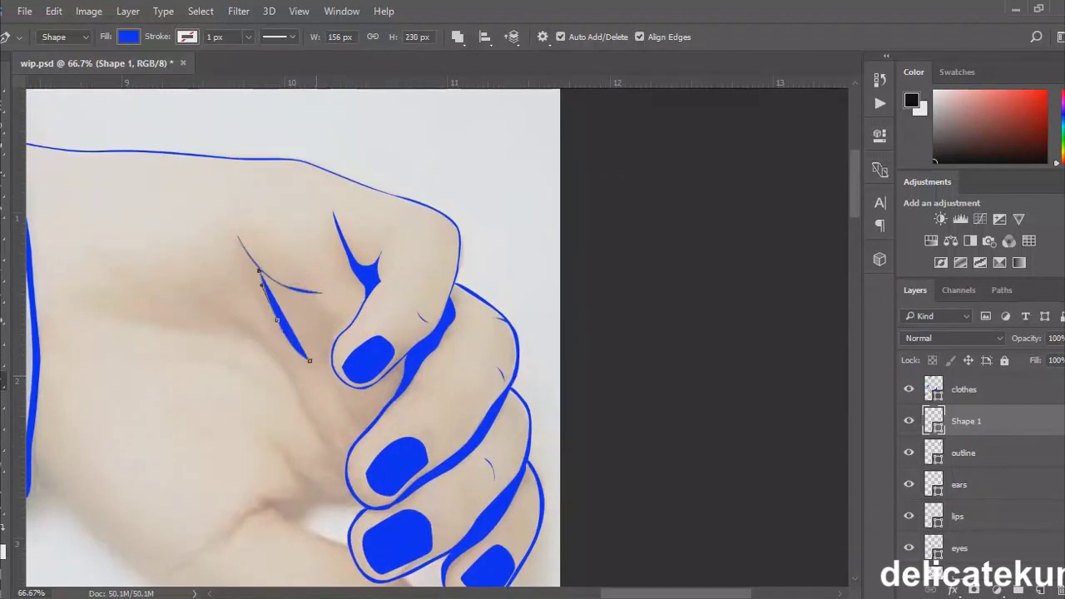
left_click(340, 318)
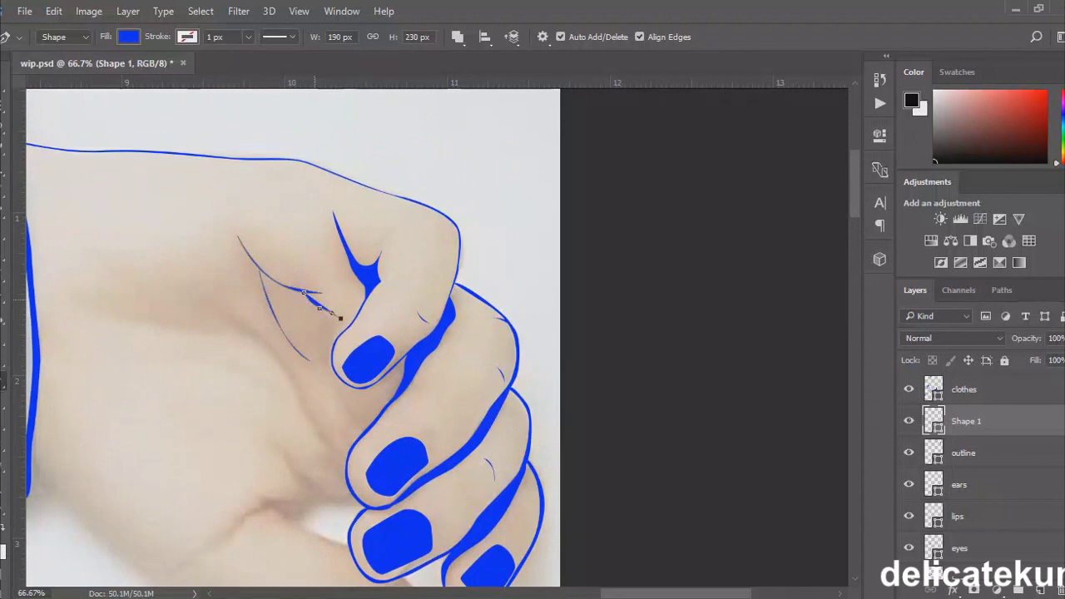
- Trace the long palm crease running toward the second fingertip and the short crease below the index fingernail
key("Escape")
left_click(216, 303)
left_click(331, 441)
left_click(288, 380)
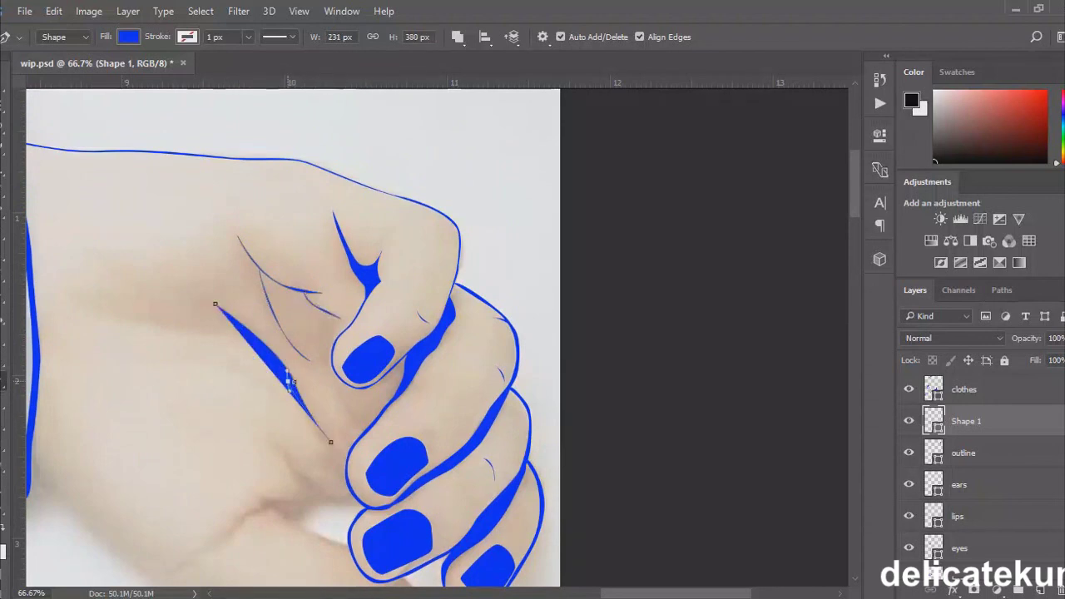
scroll(292, 375, "down", 3)
left_click(338, 309)
left_click_drag(349, 336, 359, 343)
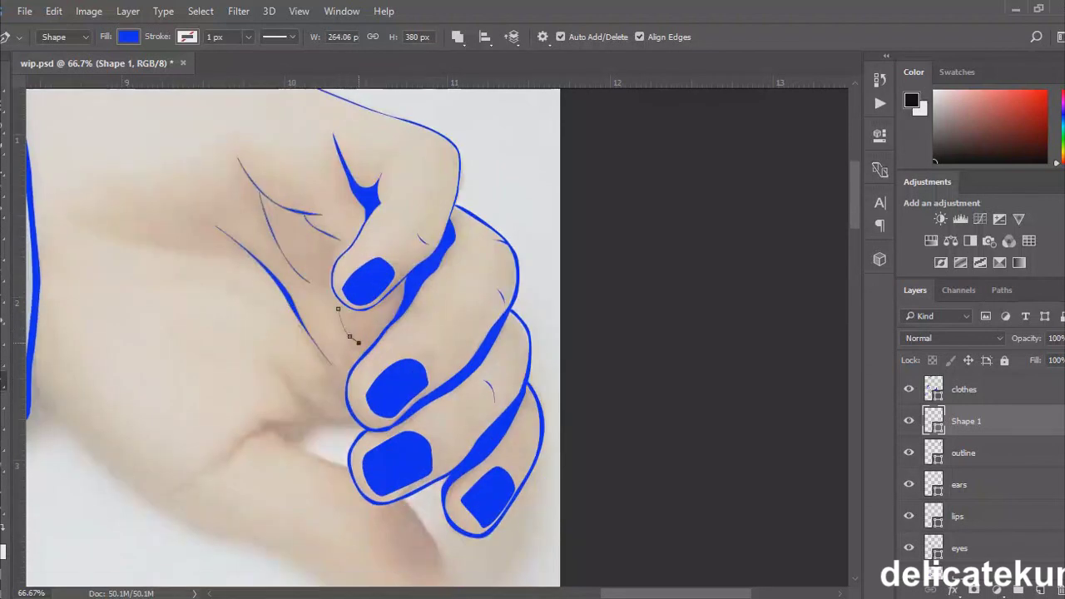
left_click(334, 332)
- Trace the shallow crease across the upper palm and the creases below it leading toward the second fingertip
left_click_drag(89, 223, 238, 254)
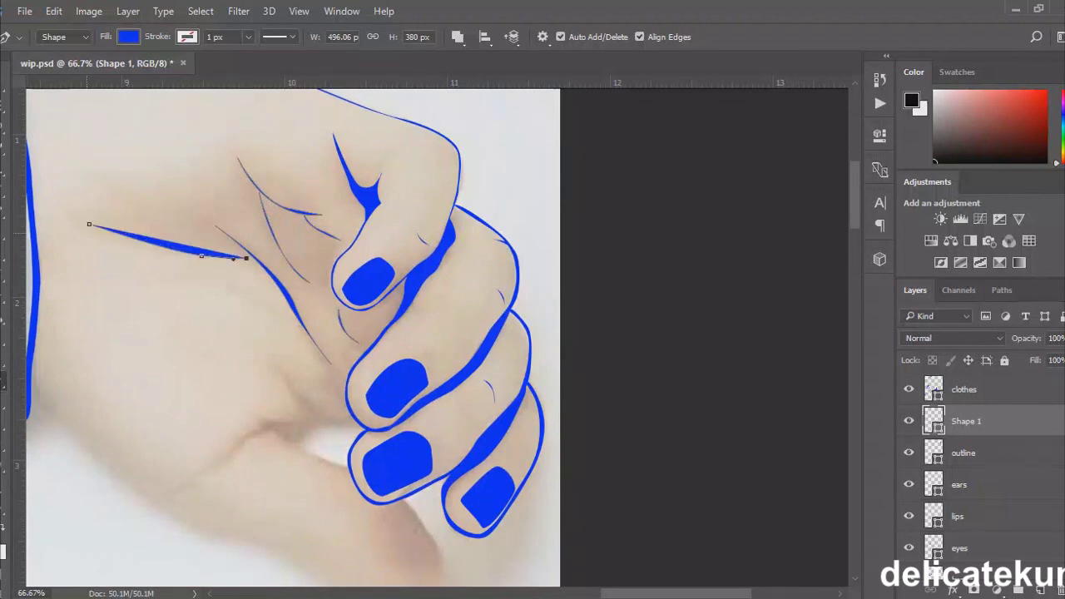
scroll(238, 255, "left", 3)
left_click(349, 293)
left_click_drag(450, 419, 470, 426)
- Trace the crease at the thumb's base as a narrow closed shape reaching toward the second fingertip
left_click_drag(354, 452, 400, 430)
key("ctrl+plus")
key("ctrl+plus")
left_click(410, 454)
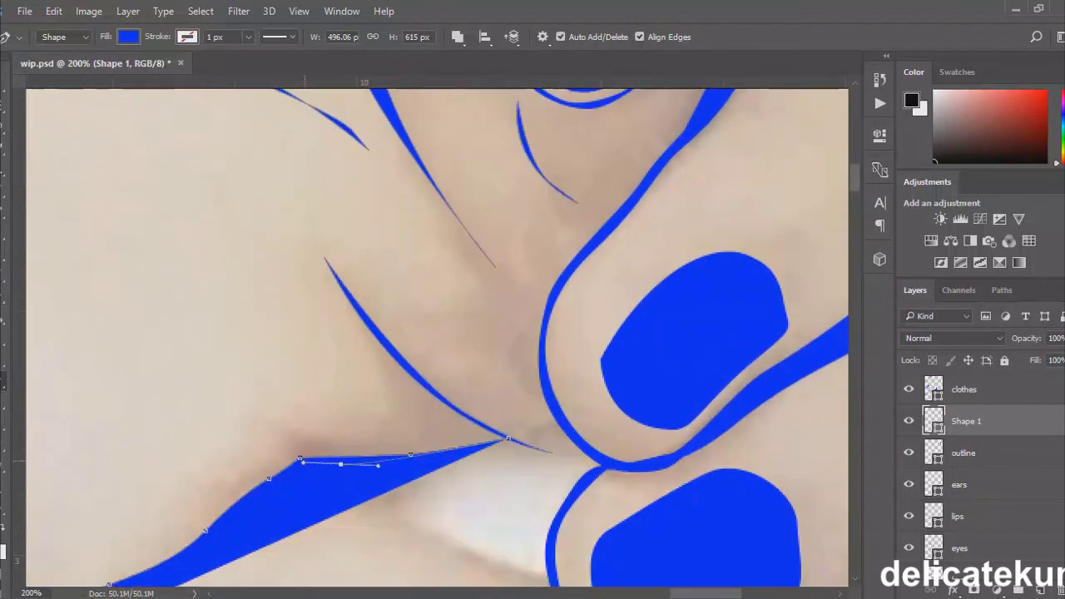
scroll(508, 295, "down", 3)
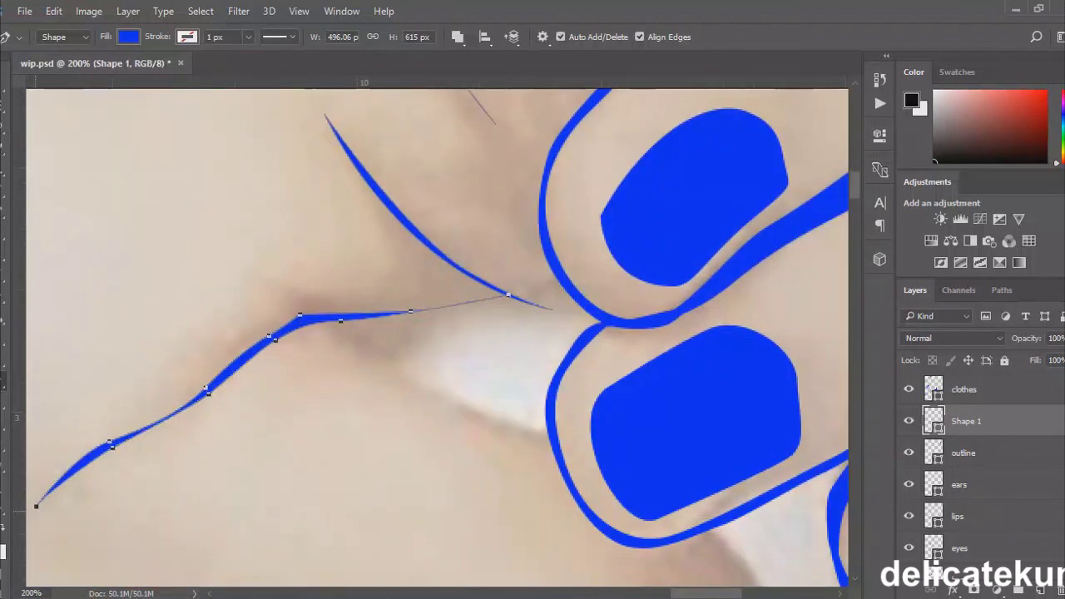
key("ctrl+minus")
- Trace the jagged upper edge of the palm shadow from the thumb crease up to the gap beside the second finger
left_click(321, 348)
left_click_drag(353, 310, 388, 313)
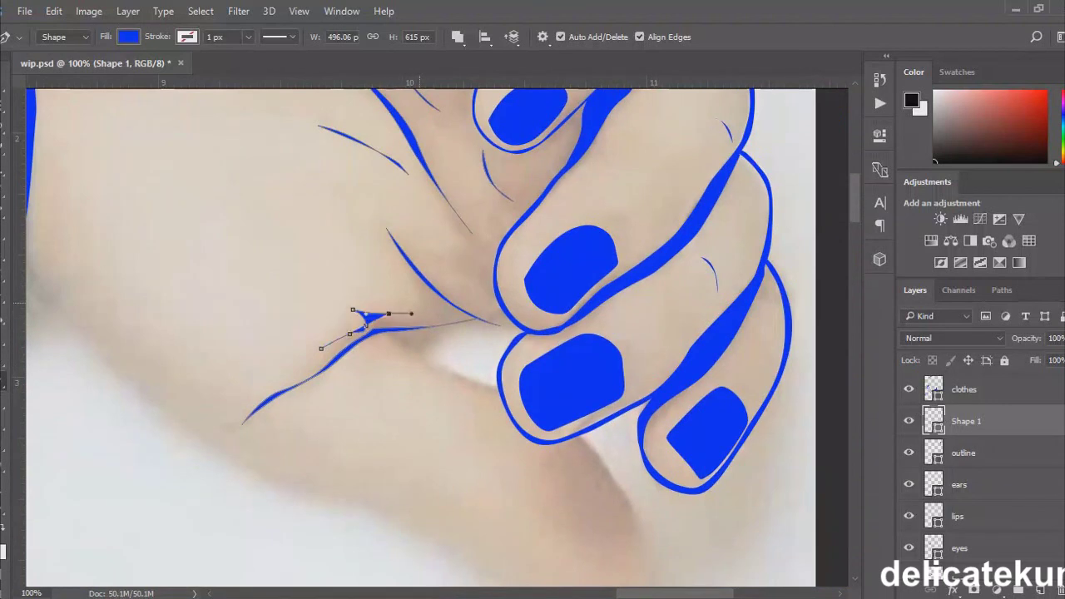
left_click(420, 299)
left_click_drag(446, 272, 463, 276)
scroll(463, 275, "up", 3)
left_click_drag(480, 362, 482, 357)
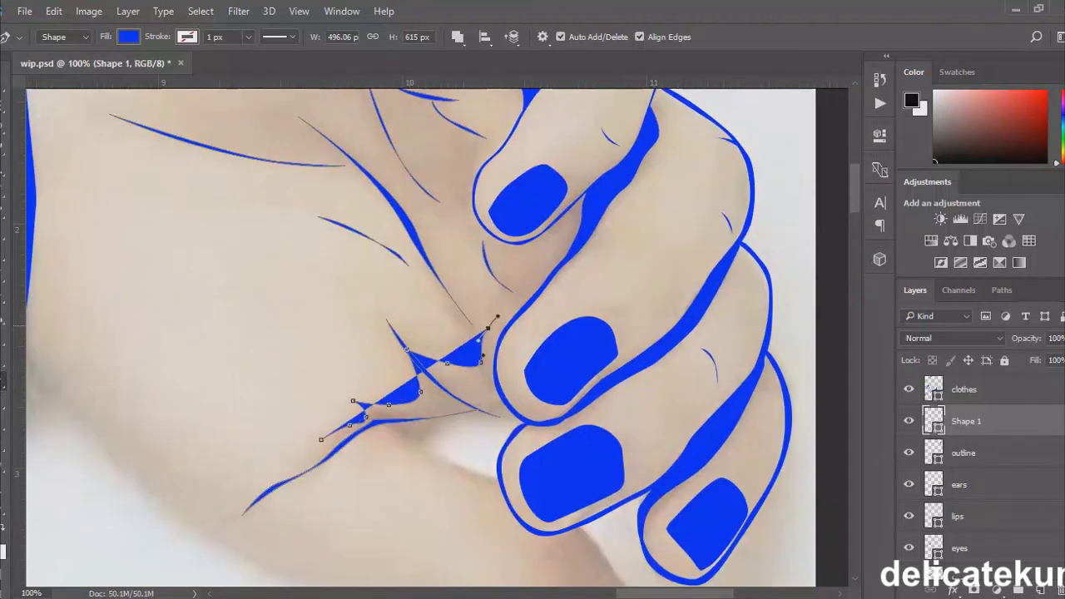
left_click(449, 295)
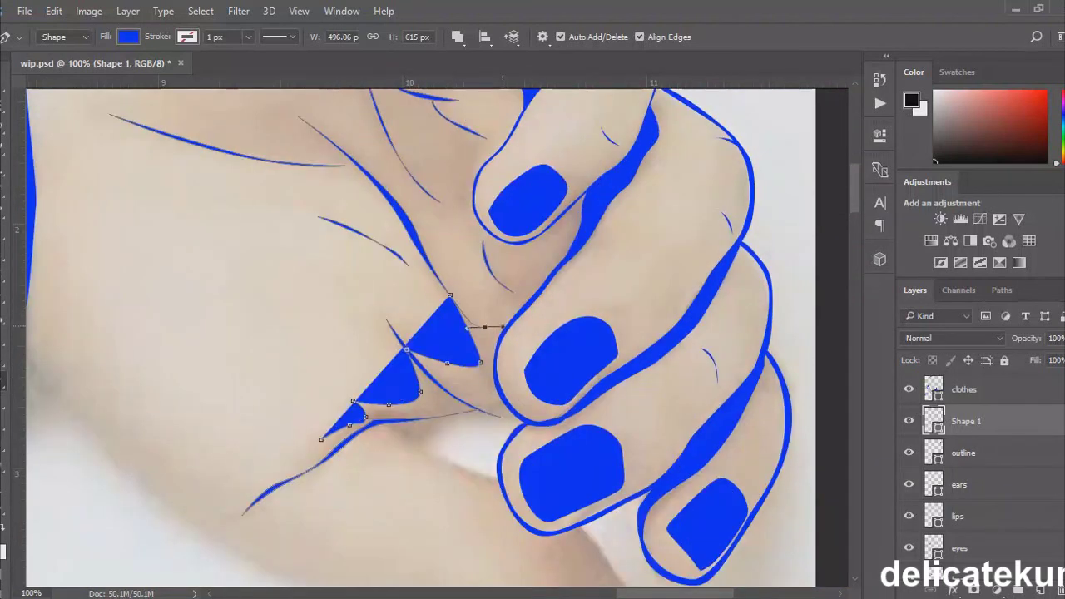
left_click_drag(501, 326, 514, 319)
left_click_drag(544, 280, 553, 273)
- Continue the palm shadow around the second fingertip and along the thumb gap, and close the shape
left_click(494, 360)
left_click(496, 380)
left_click(518, 416)
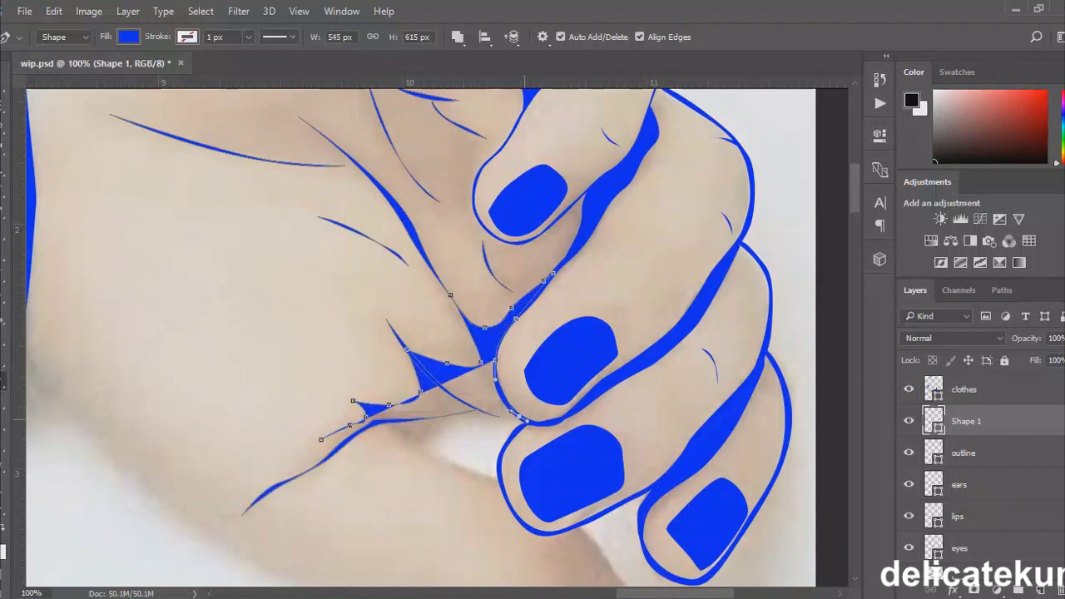
left_click(461, 413)
left_click_drag(416, 447, 441, 462)
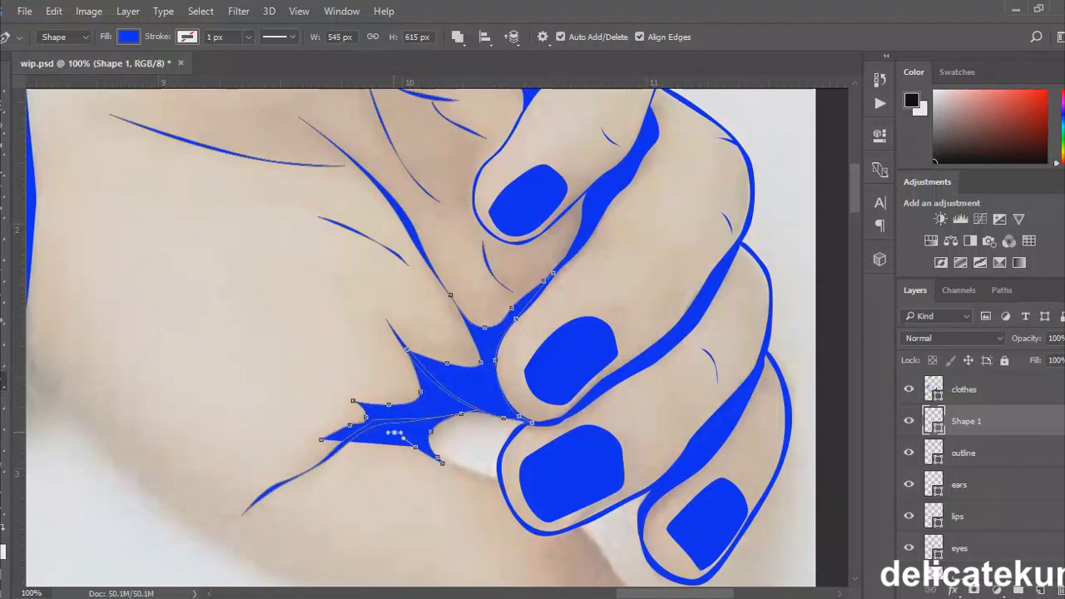
left_click(321, 439)
- Trace the thumb's inner edge below the gap, ending at the third fingertip, on a separate shape layer
scroll(325, 441, "down", 1)
left_click(426, 413)
left_click_drag(480, 448, 502, 454)
scroll(503, 453, "down", 3)
scroll(503, 337, "down", 1)
- Trace the thumb's outer contour from the third fingertip around its tip and along the hand to the sleeve cuff
left_click(578, 356)
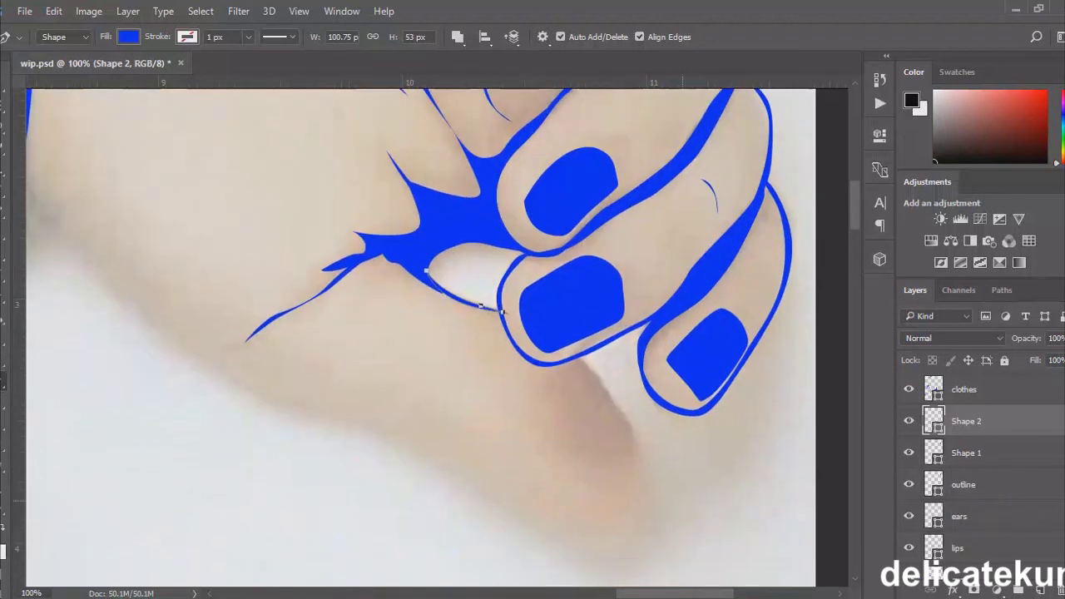
left_click_drag(634, 442, 646, 482)
left_click_drag(619, 528, 602, 543)
left_click_drag(535, 531, 497, 504)
left_click_drag(395, 441, 355, 422)
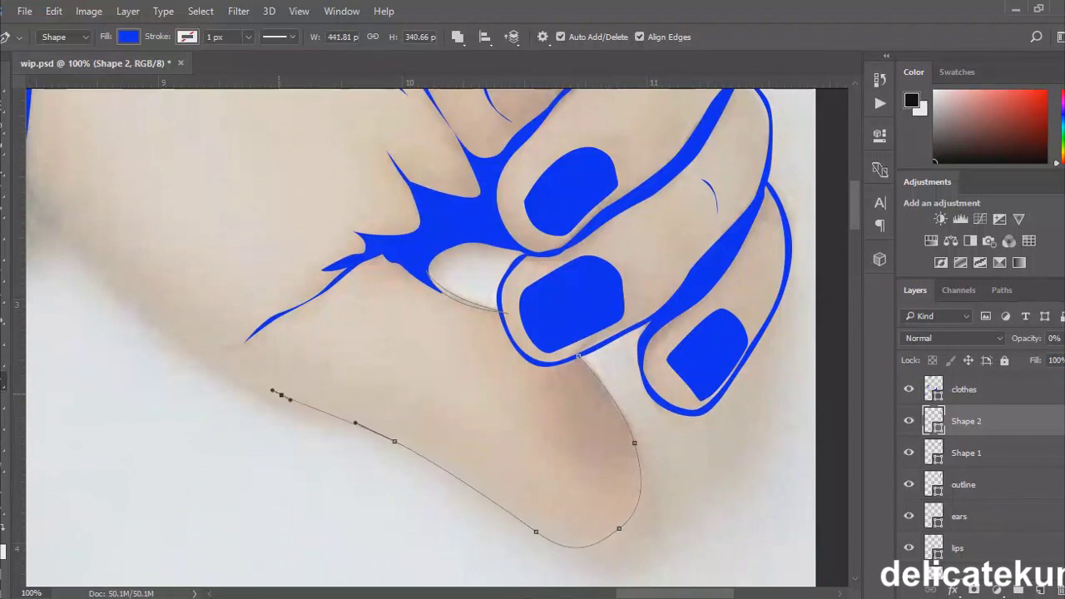
left_click_drag(280, 395, 250, 381)
key("ctrl+minus")
left_click_drag(226, 304, 198, 270)
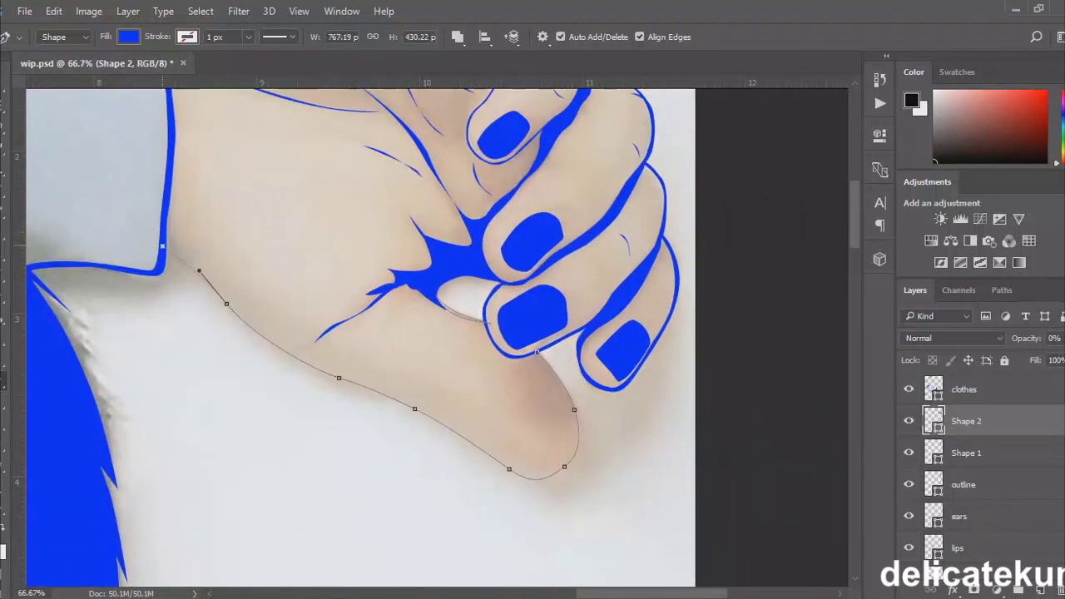
- Trace back alongside the hand's lower edge and around the thumb tip to form a narrow outline
left_click(414, 410, "ctrl")
left_click_drag(410, 408, 360, 391)
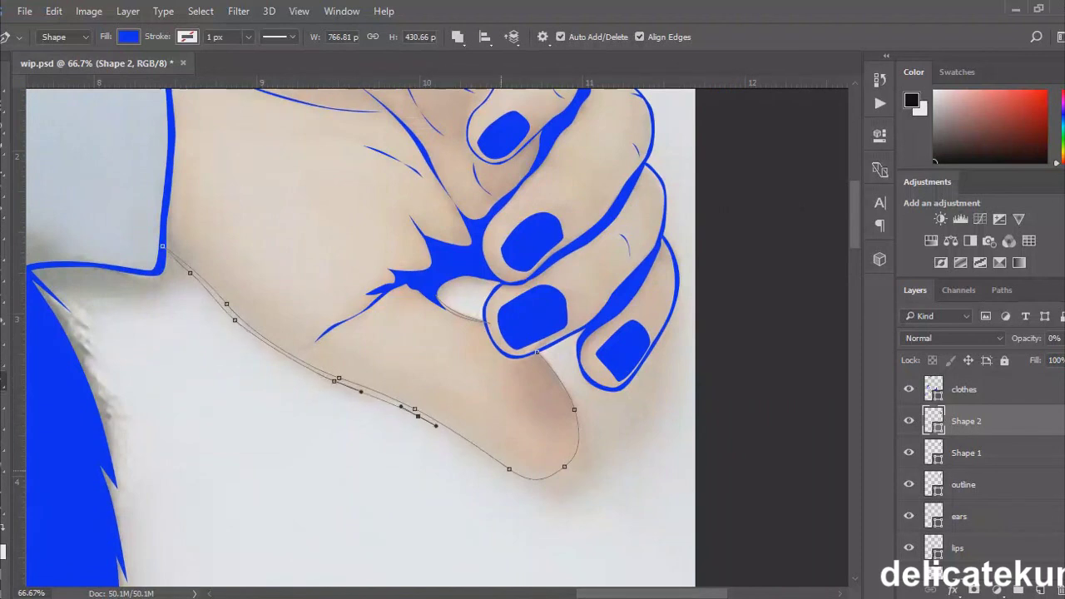
left_click(499, 467)
left_click_drag(537, 477, 542, 482)
left_click(564, 466)
- Restore the thumb shape's opacity to 100%, merge the new hand shapes into the outline layer, and save the document
key("0")
key("alt+shift+bracketleft")
key("ctrl+e")
key("ctrl+s")
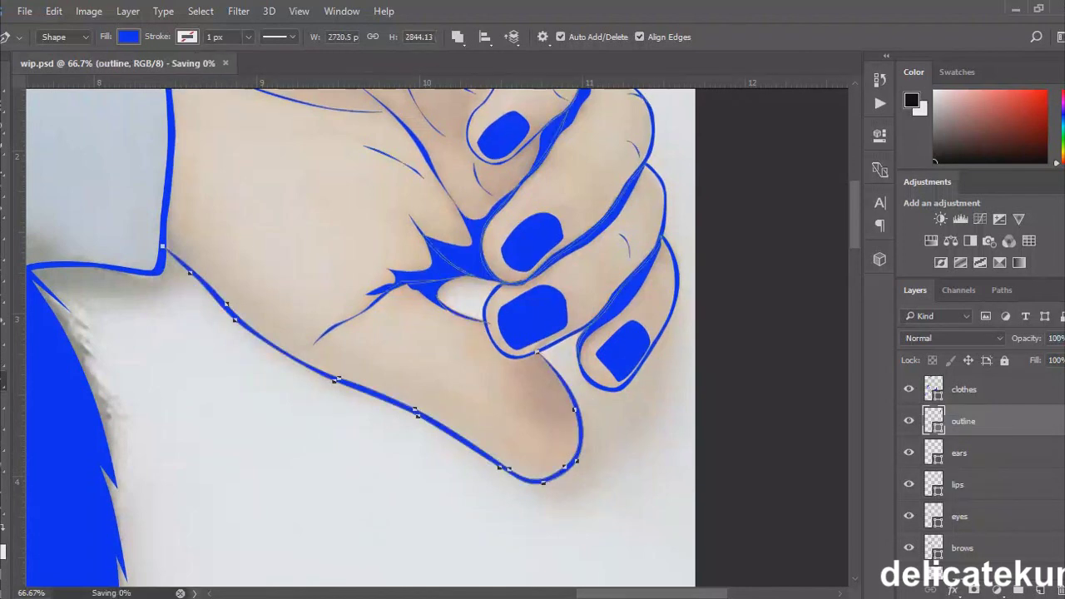
- Examine the whole portrait tracing over the photo and against the plain background for missing details
key("ctrl+minus")
key("ctrl+minus")
key("ctrl+minus")
key("ctrl+minus")
key("ctrl+minus")
key("ctrl+minus")
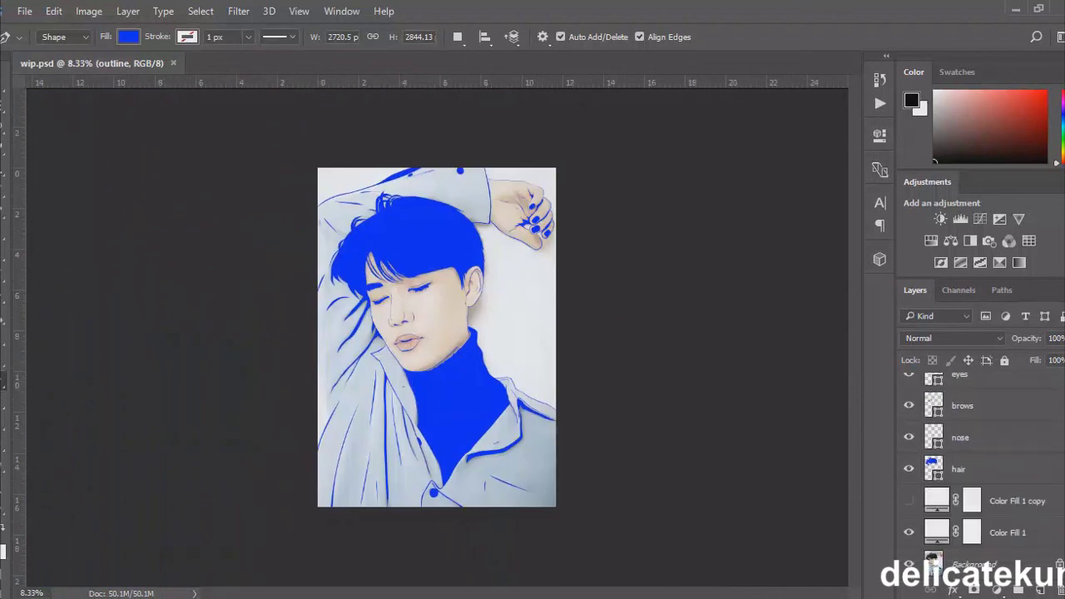
key("ctrl+plus")
key("ctrl+plus")
key("ctrl+plus")
left_click(909, 500)
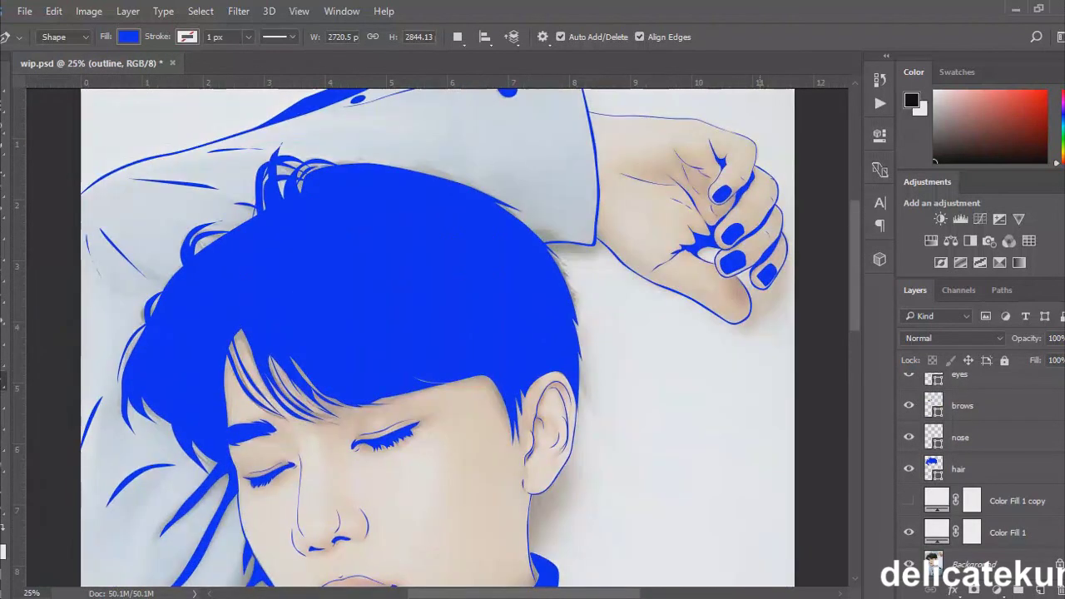
left_click(909, 499)
key("ctrl+minus")
key("ctrl+minus")
key("ctrl+minus")
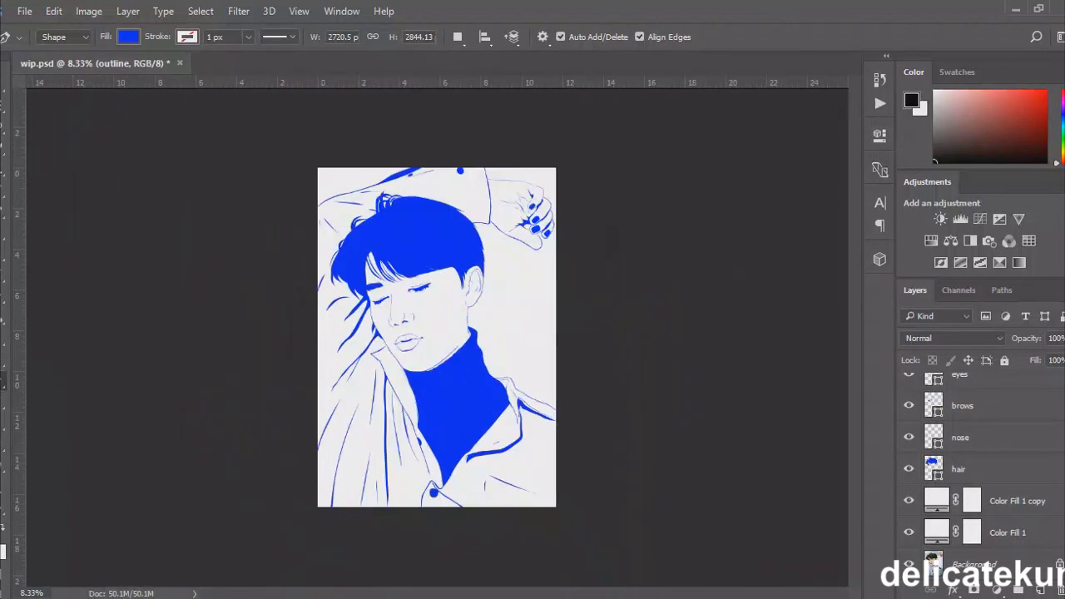
key("ctrl+plus")
key("ctrl+plus")
key("ctrl+plus")
- Hide the Color Fill 1 copy layer and trace short creases along the thumb's outer edge
left_click(908, 500)
scroll(437, 332, "up", 4)
left_click(706, 341)
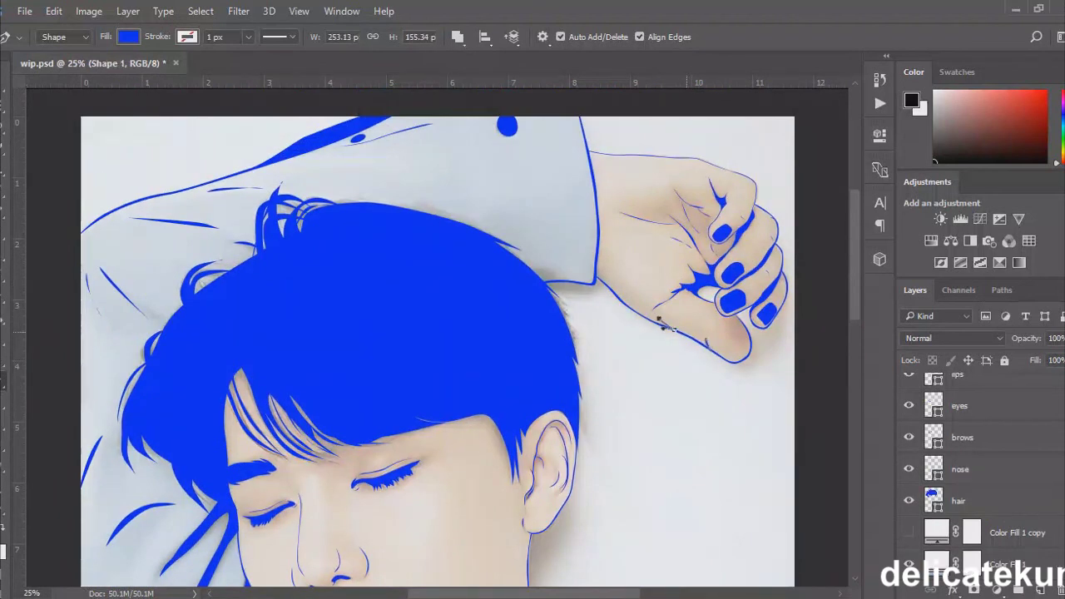
- Show the Color Fill 1 copy layer behind the finished line art and save the document
left_click(908, 531)
key("ctrl+minus")
key("ctrl+minus")
key("ctrl+minus")
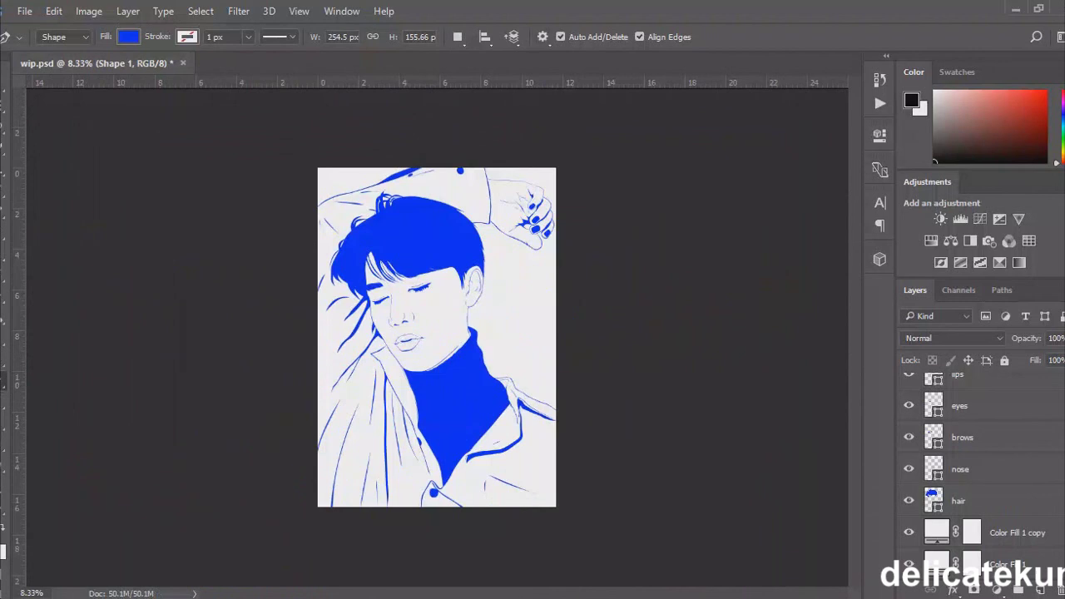
key("ctrl+s")
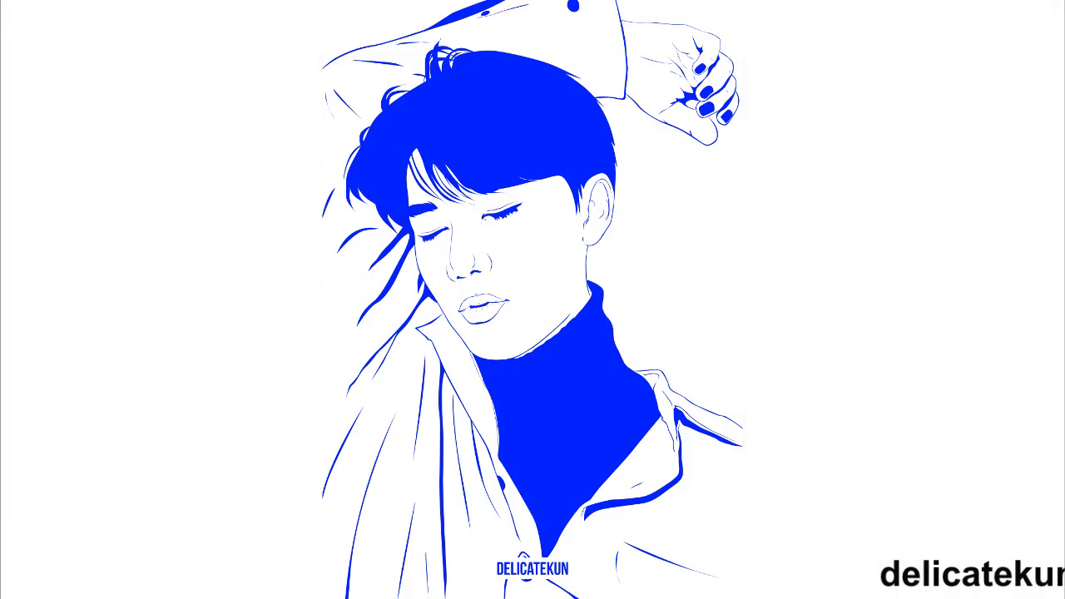